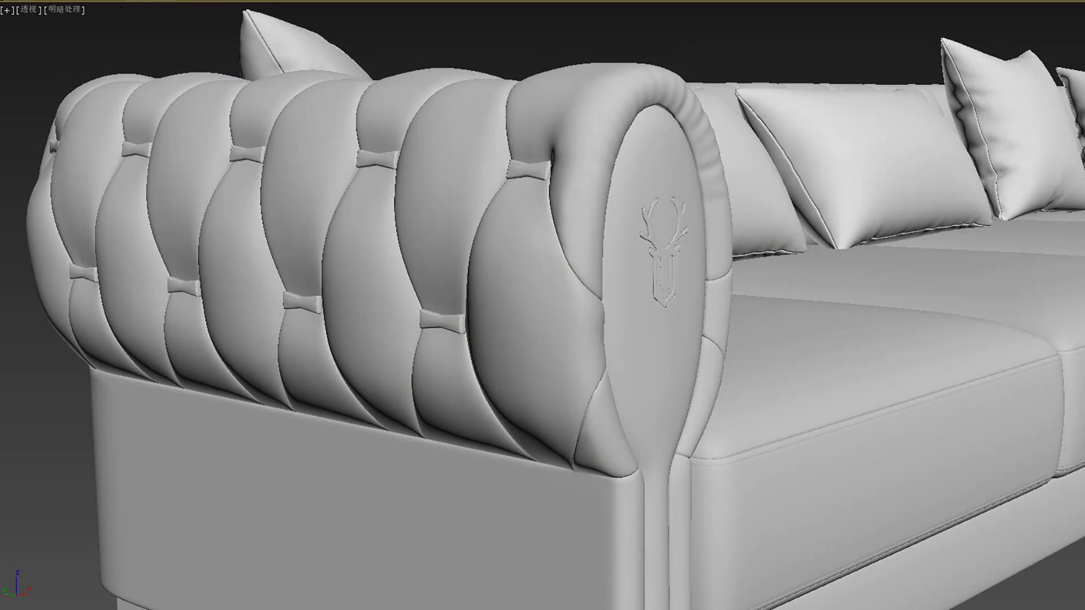
Show edged faces (F4) over the shaded sofa so the mesh edges are visible.
key("F4")
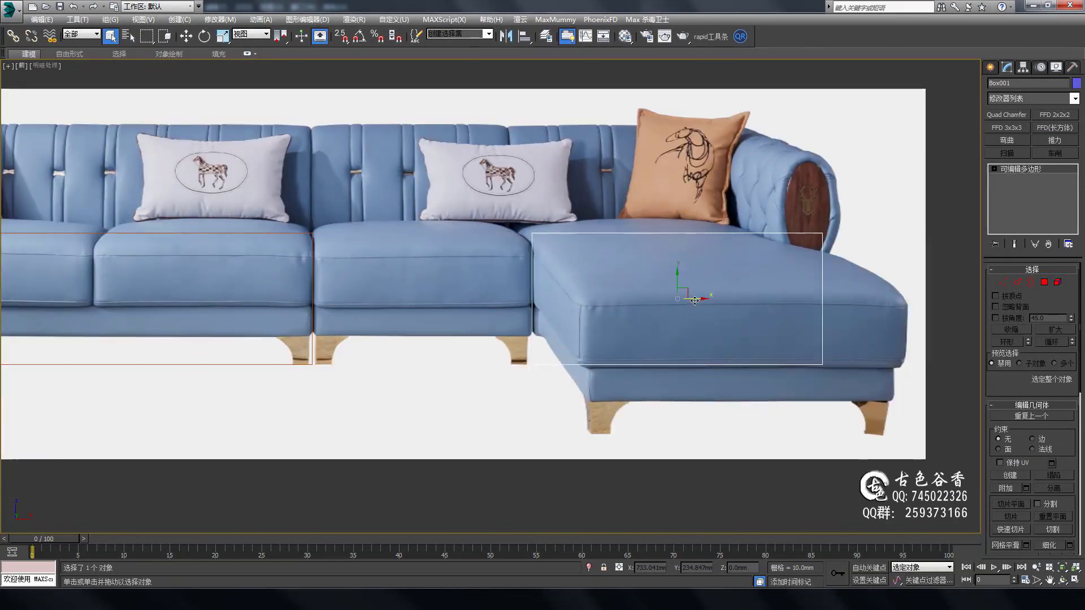
Pan and zoom across the sofa reference photos, switching to the Top view.
middle_click_drag(694, 301, 762, 281)
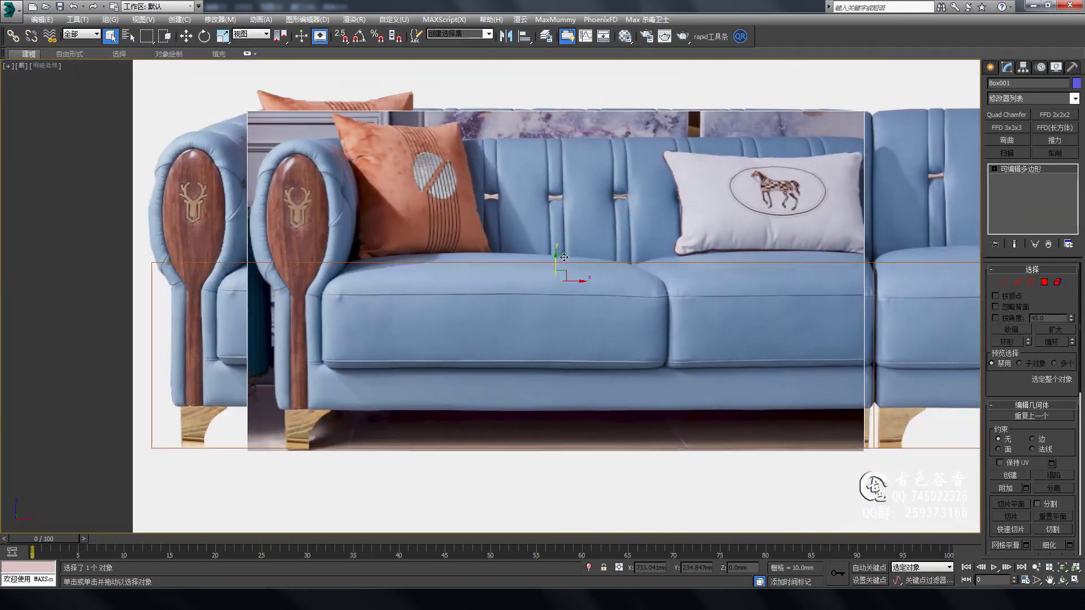
mouse_move(564, 257)
middle_mouse_down()
mouse_move(204, 194)
mouse_move(537, 242)
mouse_move(424, 186)
mouse_move(436, 205)
middle_mouse_up()
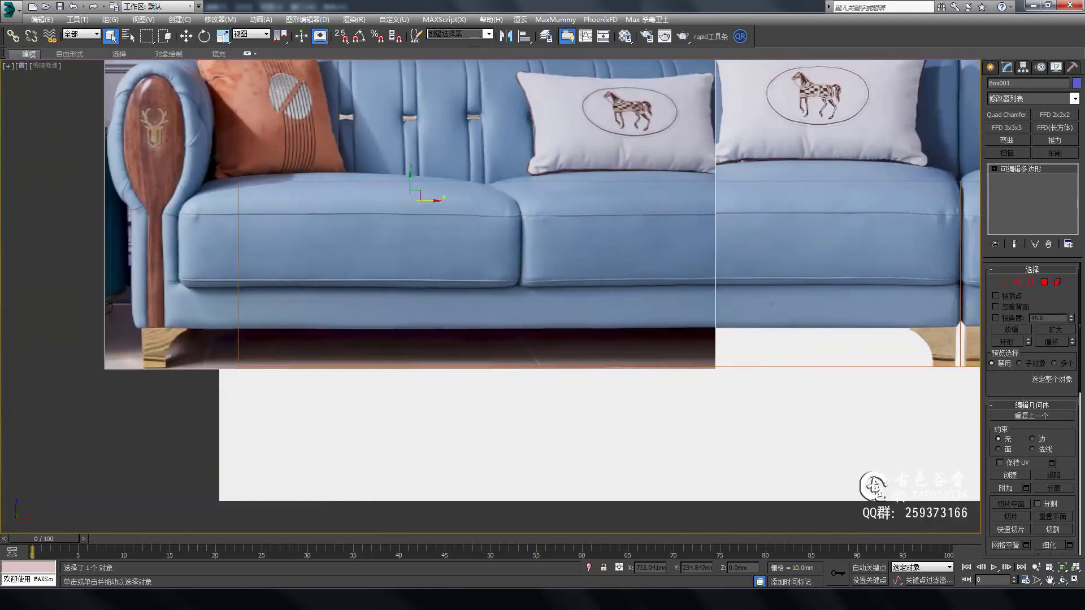
scroll(555, 294, "down", 2)
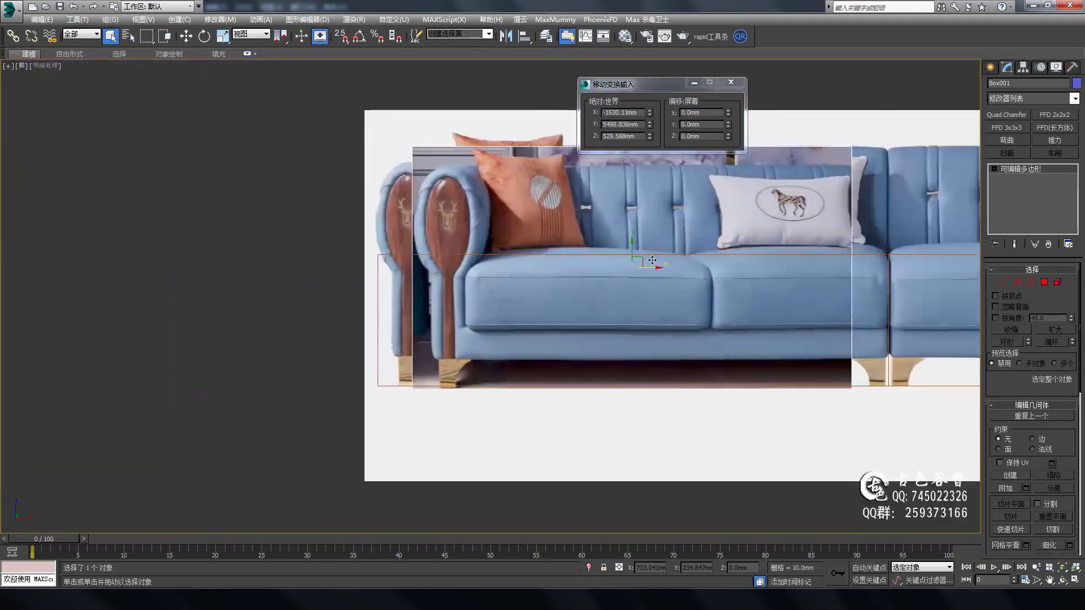
mouse_move(545, 279)
middle_mouse_down()
mouse_move(555, 294)
mouse_move(654, 285)
mouse_move(350, 316)
middle_mouse_up()
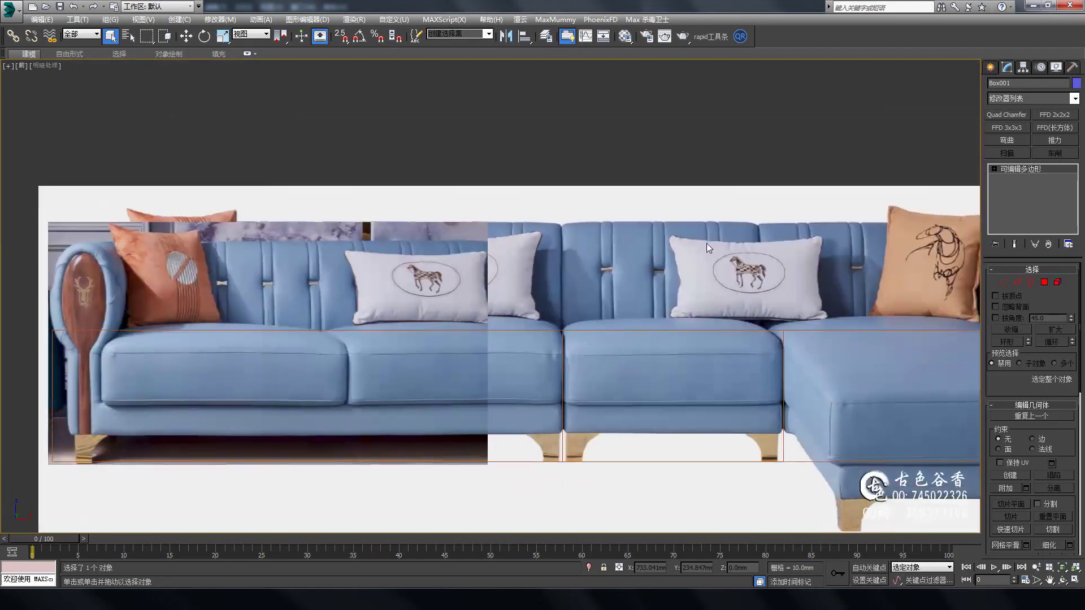
key("t")
scroll(901, 268, "up", 8)
middle_click_drag(901, 269, 734, 260)
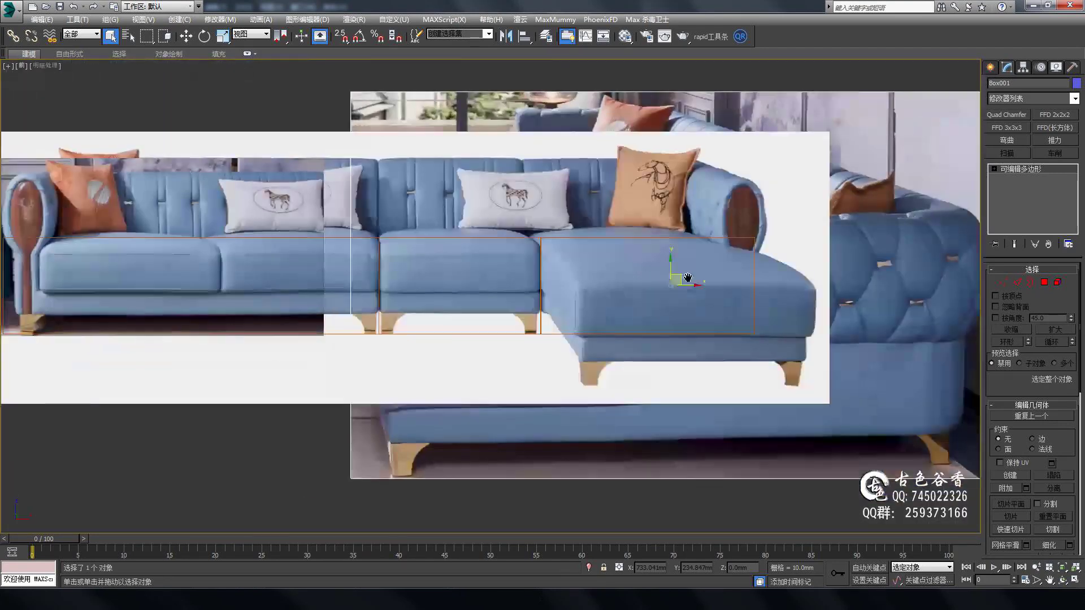
scroll(734, 260, "down", 3)
scroll(702, 256, "up", 5)
Slide the left reference photo along X to line up with the other photos.
left_click_drag(702, 256, 530, 247)
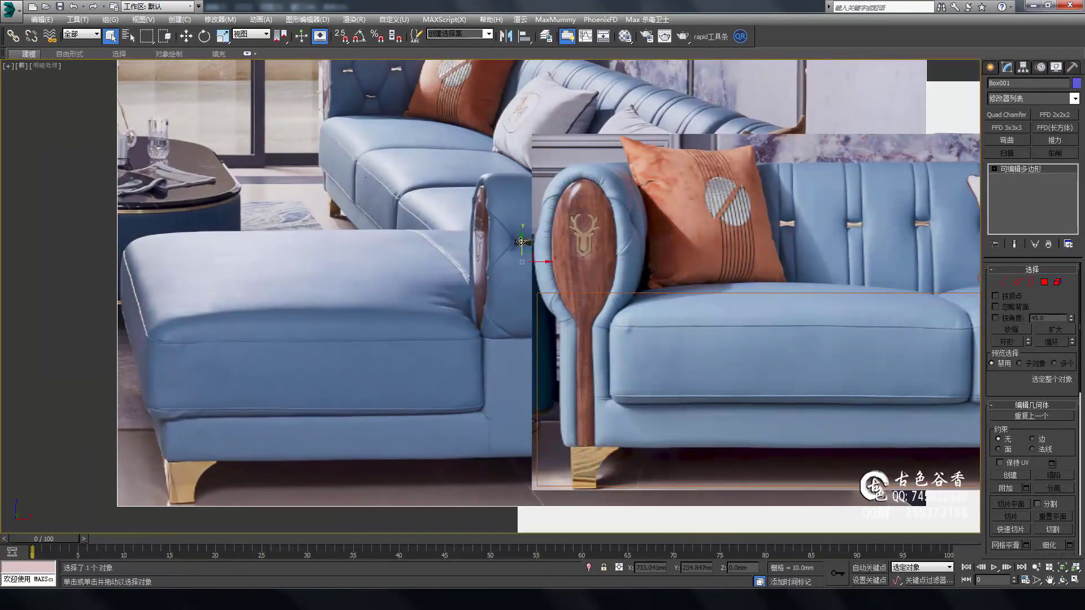
middle_click_drag(529, 247, 588, 249)
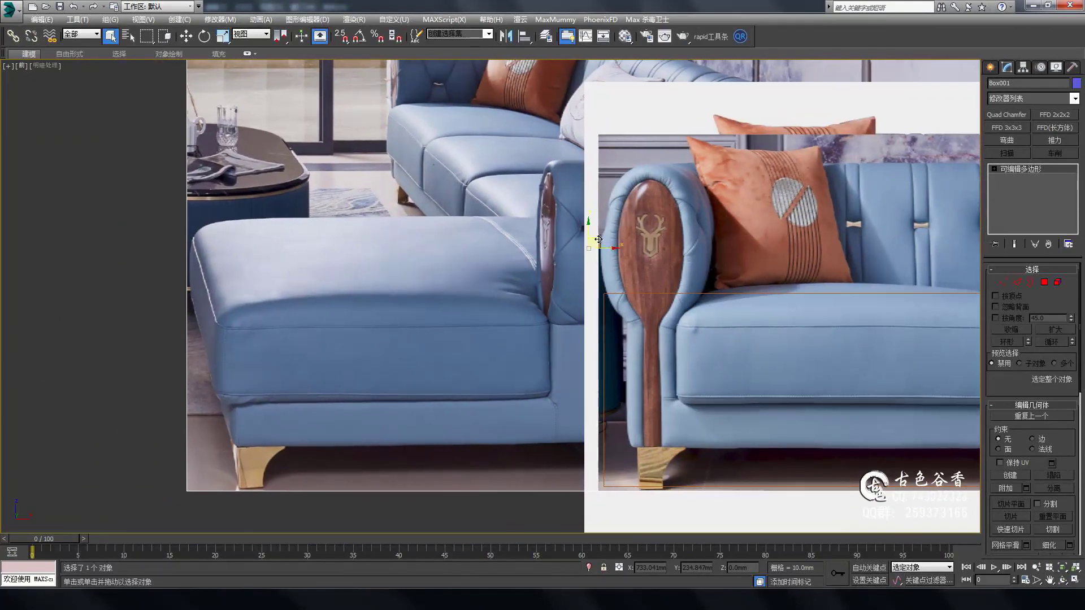
mouse_move(588, 249)
left_mouse_down()
mouse_move(458, 281)
mouse_move(627, 280)
left_mouse_up()
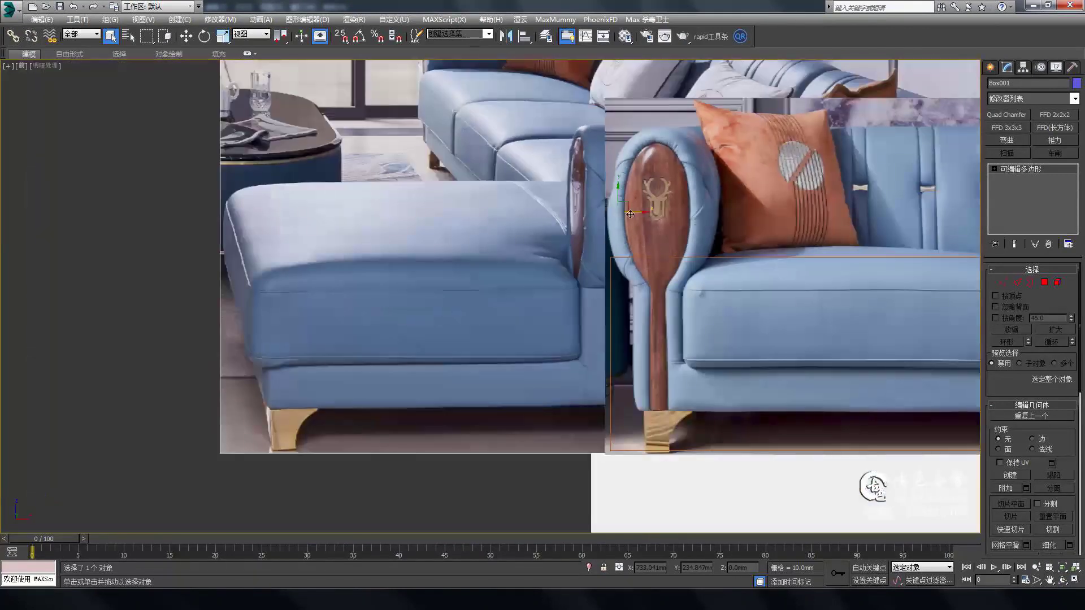
scroll(899, 254, "down", 5)
Check the alignment in the Left view, then frame the front sofa image in Front view.
key("l")
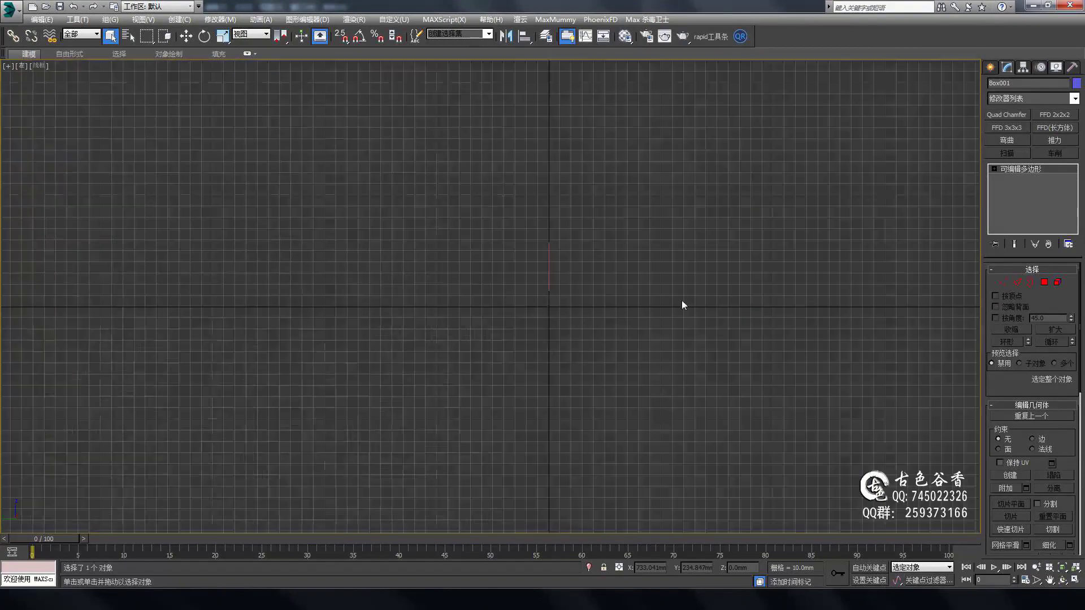
key("z")
scroll(482, 337, "up", 5)
scroll(482, 337, "down", 5)
key("f")
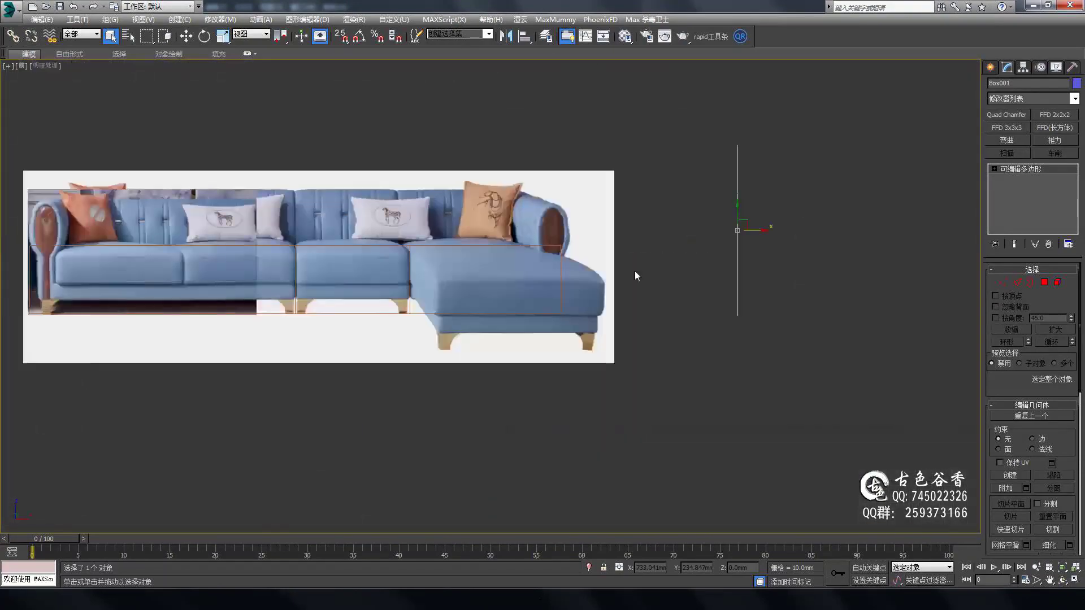
middle_click_drag(636, 274, 728, 273)
scroll(690, 311, "down", 5)
scroll(256, 299, "up", 6)
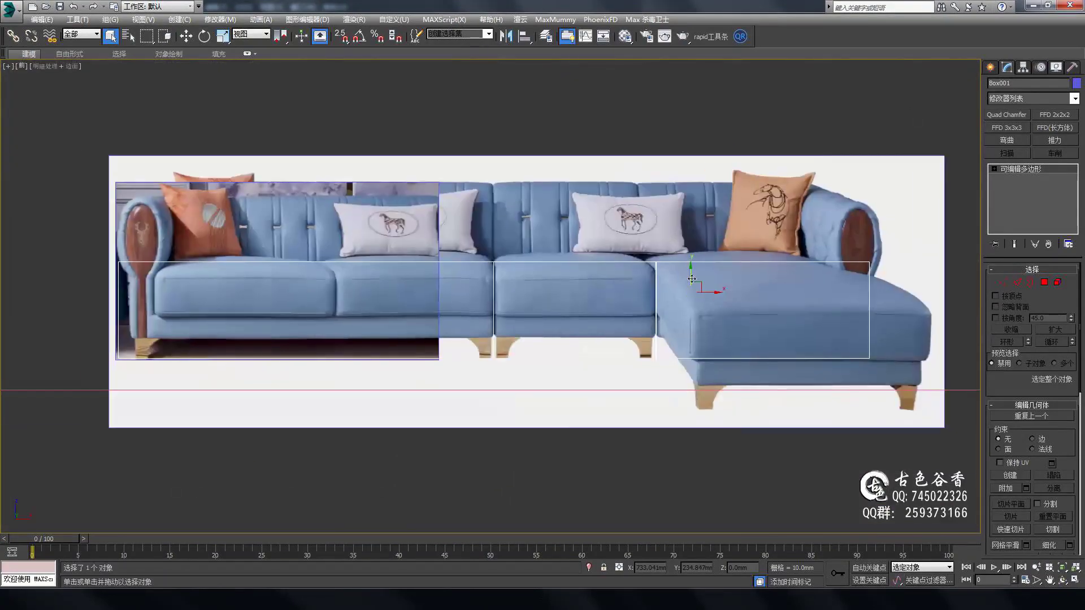
scroll(485, 297, "down", 4)
scroll(748, 273, "up", 6)
Toggle edged faces and zoom in on the front sofa reference.
key("F4")
scroll(642, 368, "up", 4)
scroll(469, 438, "up", 2)
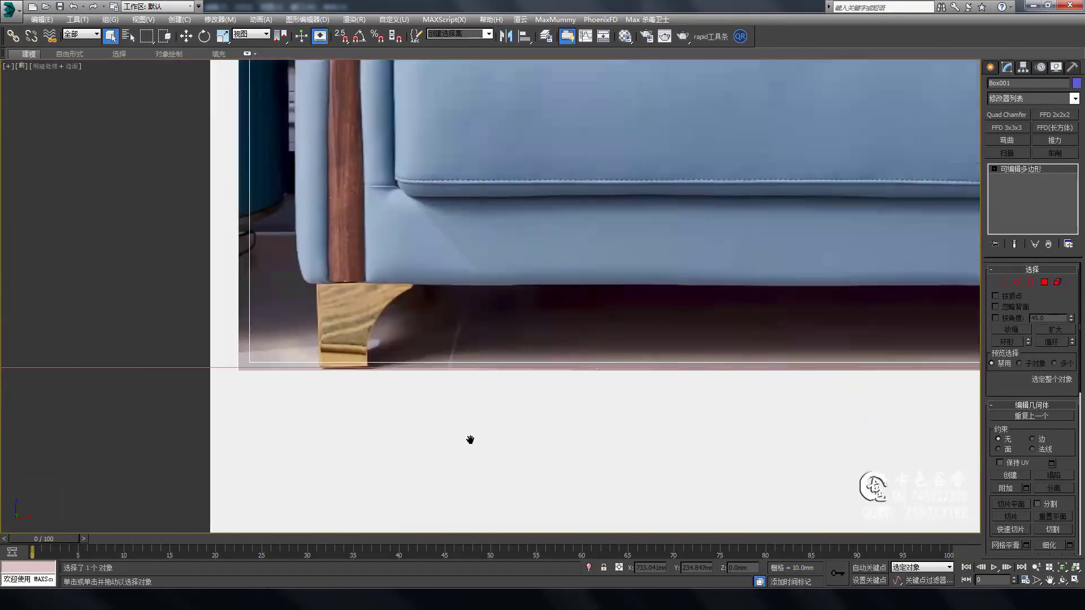
scroll(714, 308, "down", 7)
scroll(422, 305, "up", 4)
scroll(422, 305, "up", 4)
scroll(300, 375, "down", 6)
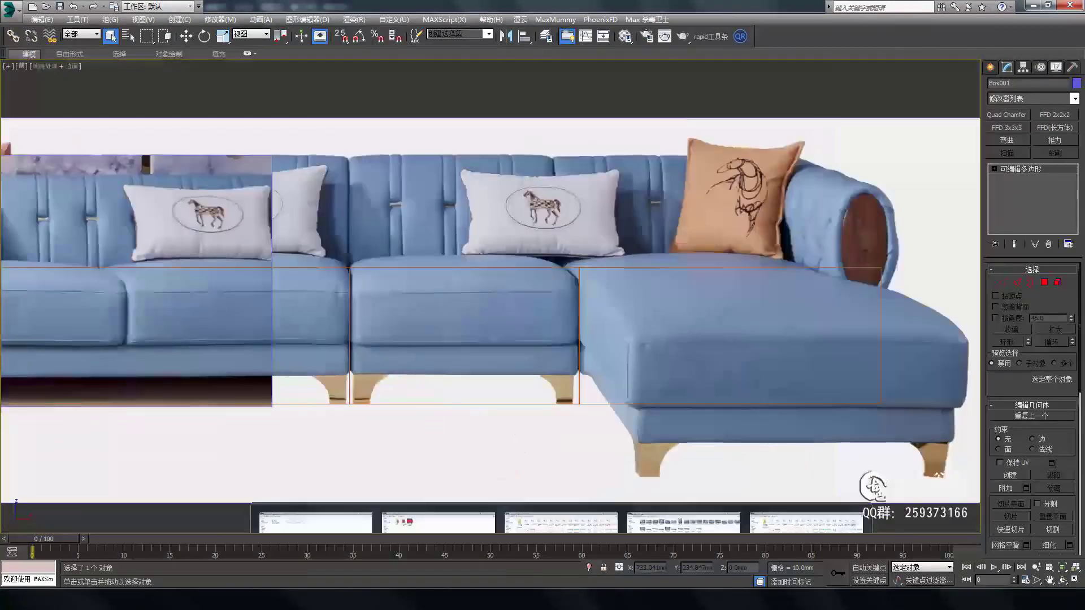
scroll(395, 293, "up", 2)
scroll(495, 222, "up", 3)
scroll(494, 223, "up", 1)
Centre the Front view on the left armrest and its traced outline.
scroll(422, 111, "up", 2)
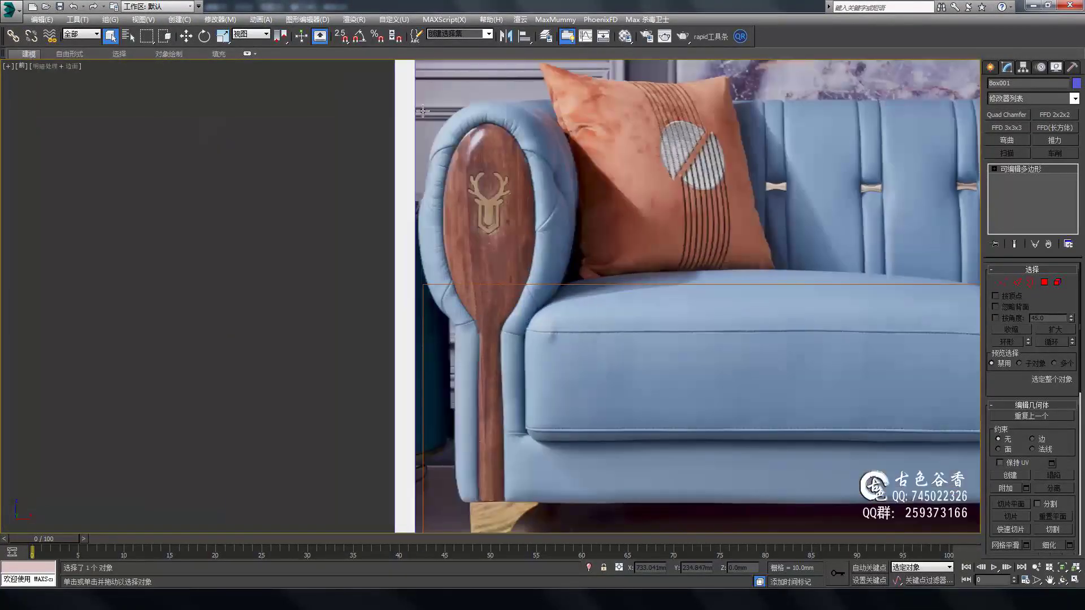
scroll(572, 325, "down", 1)
middle_click_drag(395, 283, 484, 260)
scroll(485, 260, "up", 2)
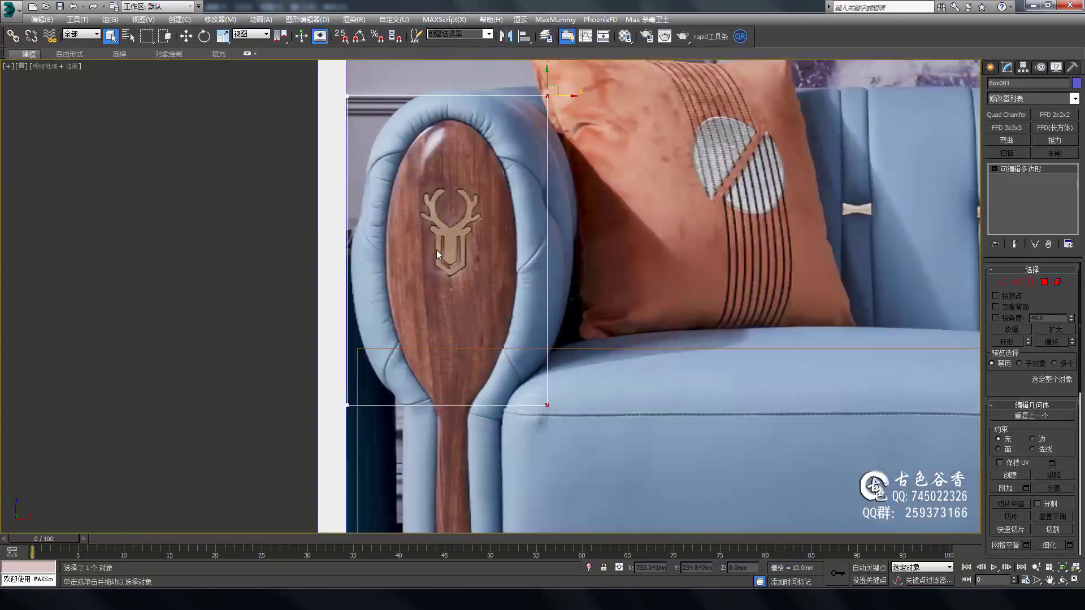
scroll(436, 249, "up", 2)
scroll(492, 132, "down", 2)
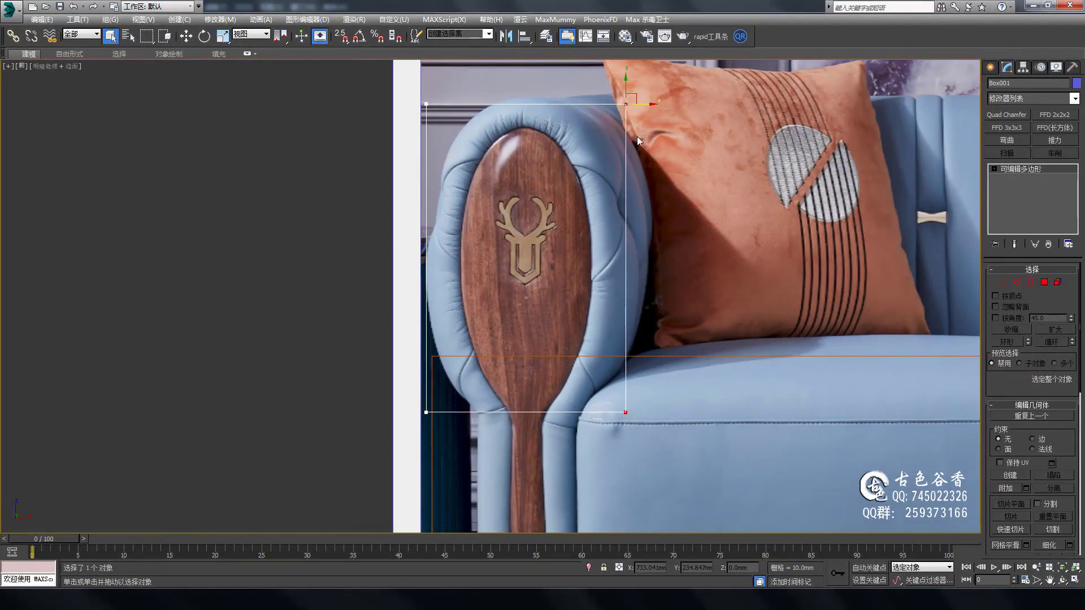
middle_click_drag(637, 140, 593, 181)
scroll(554, 371, "up", 2)
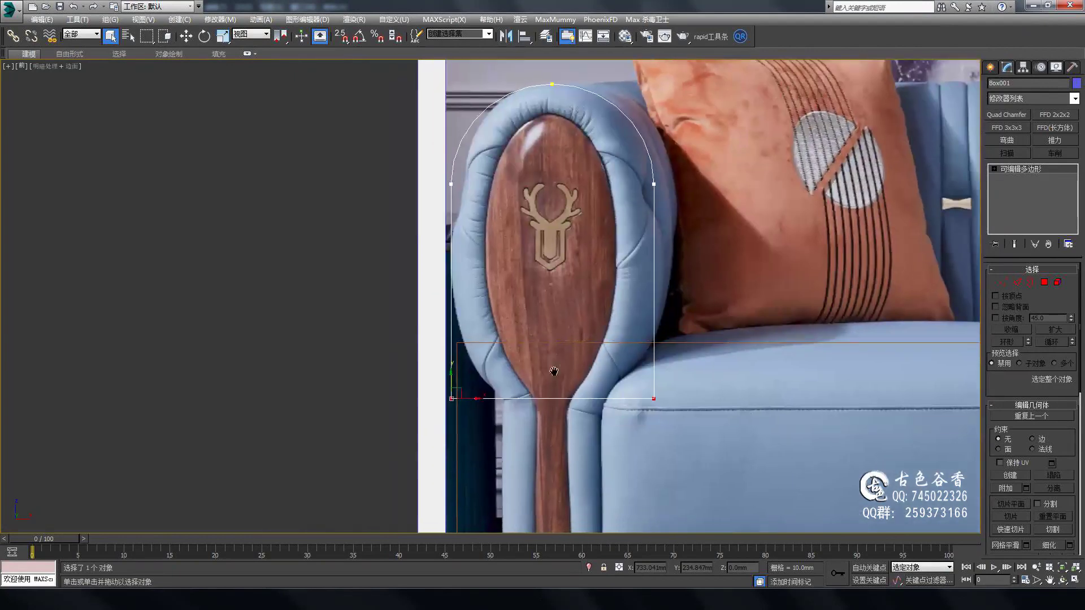
scroll(621, 333, "up", 2)
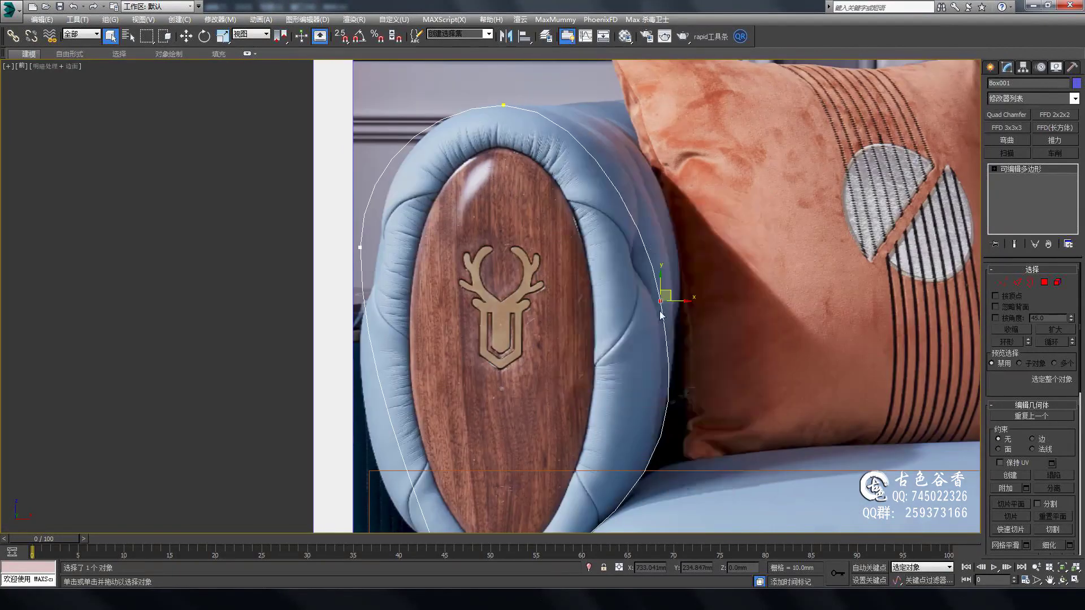
scroll(661, 315, "down", 2)
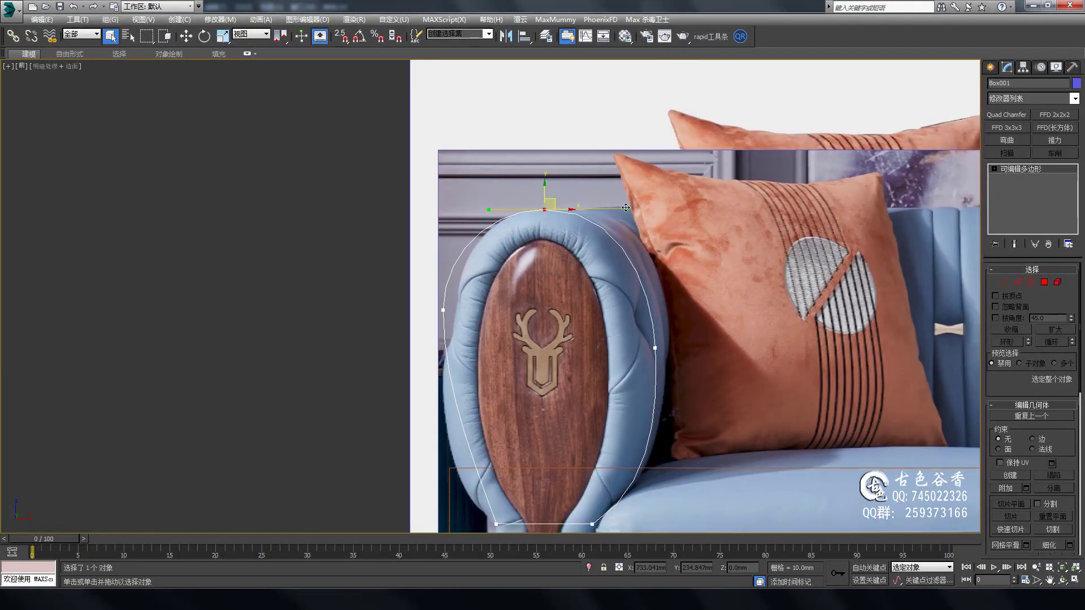
middle_click_drag(661, 433, 634, 366)
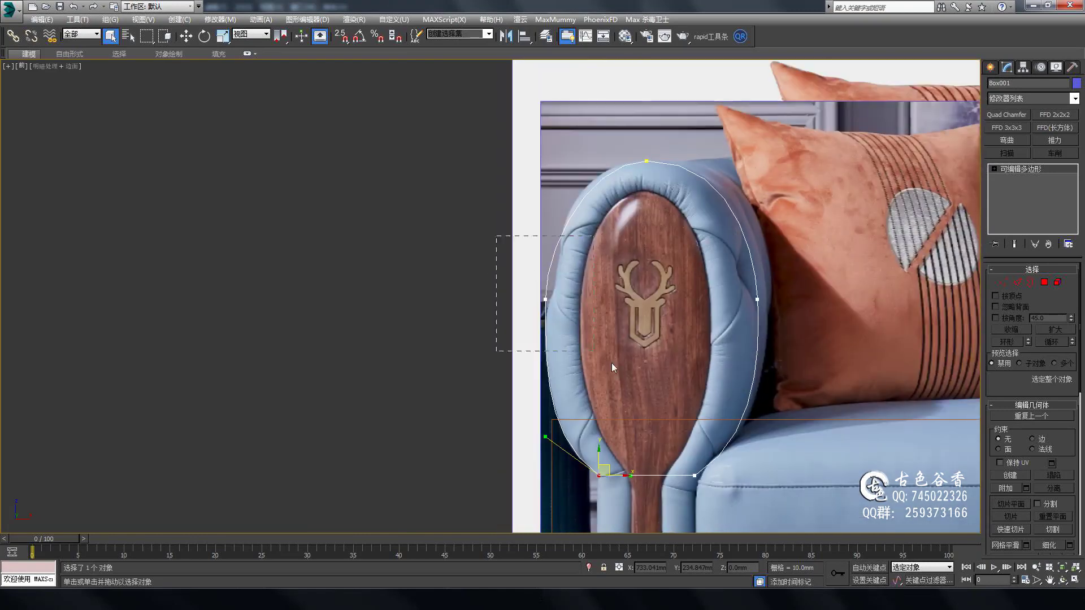
scroll(612, 362, "up", 2)
Select the top points of the armrest outline to fit them to the armrest.
left_click_drag(612, 102, 801, 183)
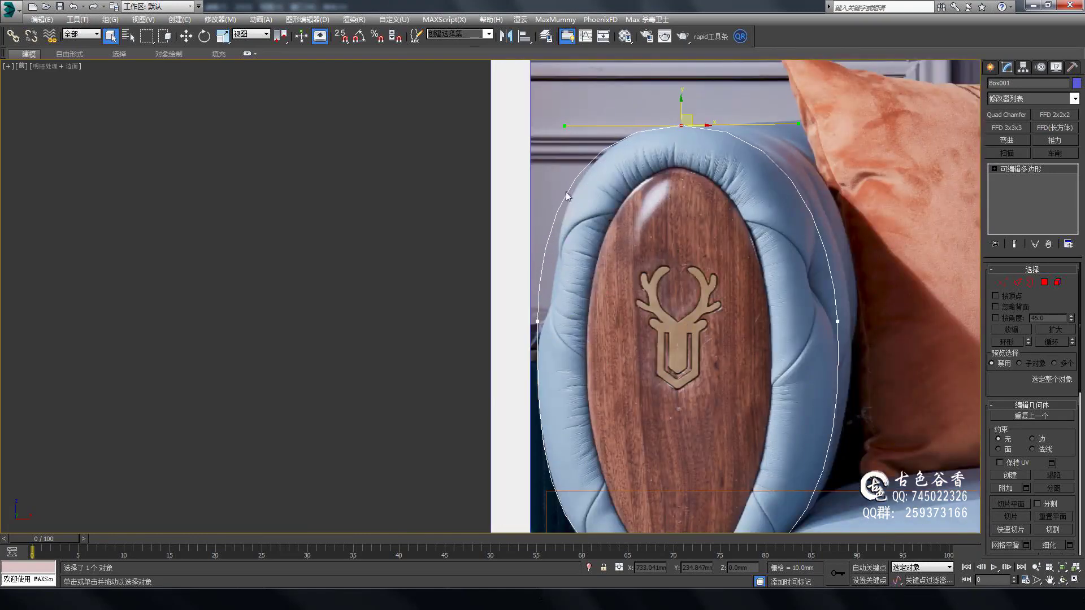
middle_click_drag(567, 195, 565, 152)
scroll(556, 321, "down", 2)
middle_click_drag(556, 321, 463, 226)
scroll(463, 225, "up", 2)
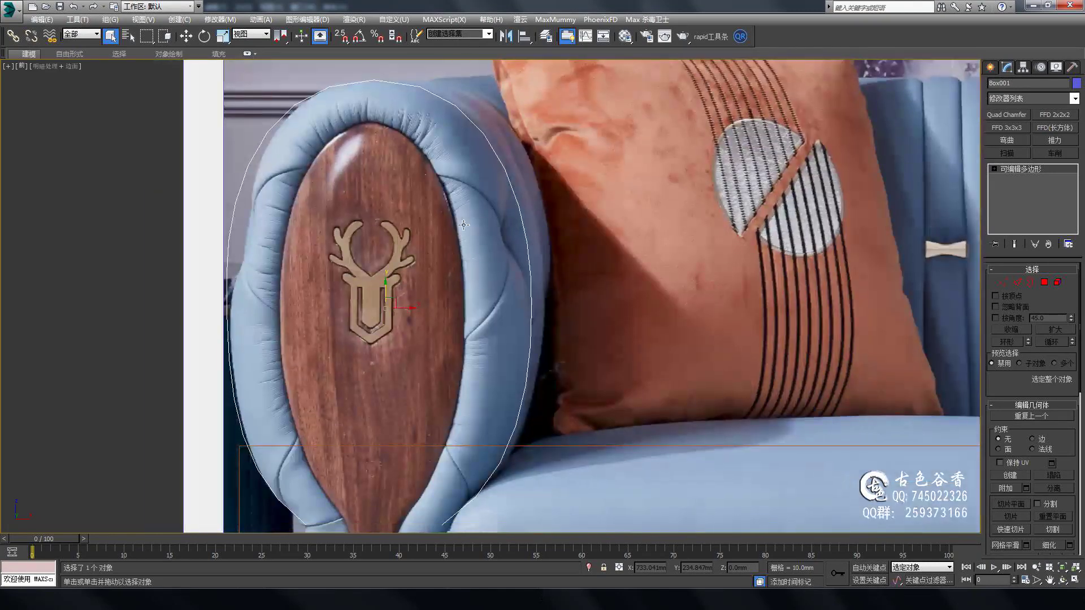
Show the side of the tufted armrest in the Left view.
key("v")
scroll(436, 351, "down", 2)
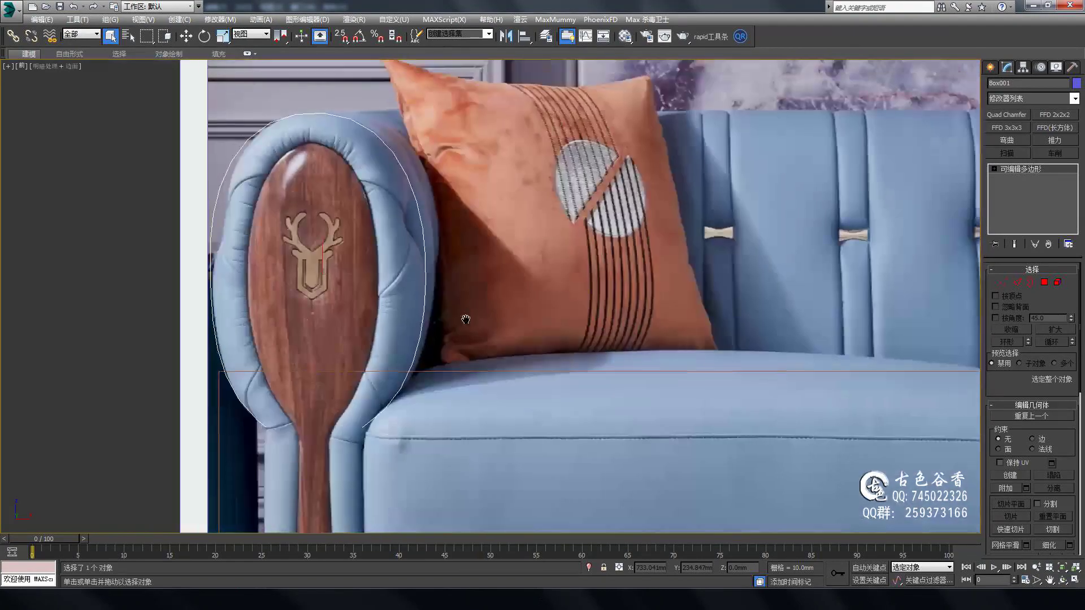
key("l")
scroll(596, 312, "down", 2)
scroll(597, 312, "down", 2)
Display the patch as wireframe and frame it over the tufted armrest.
scroll(602, 243, "up", 4)
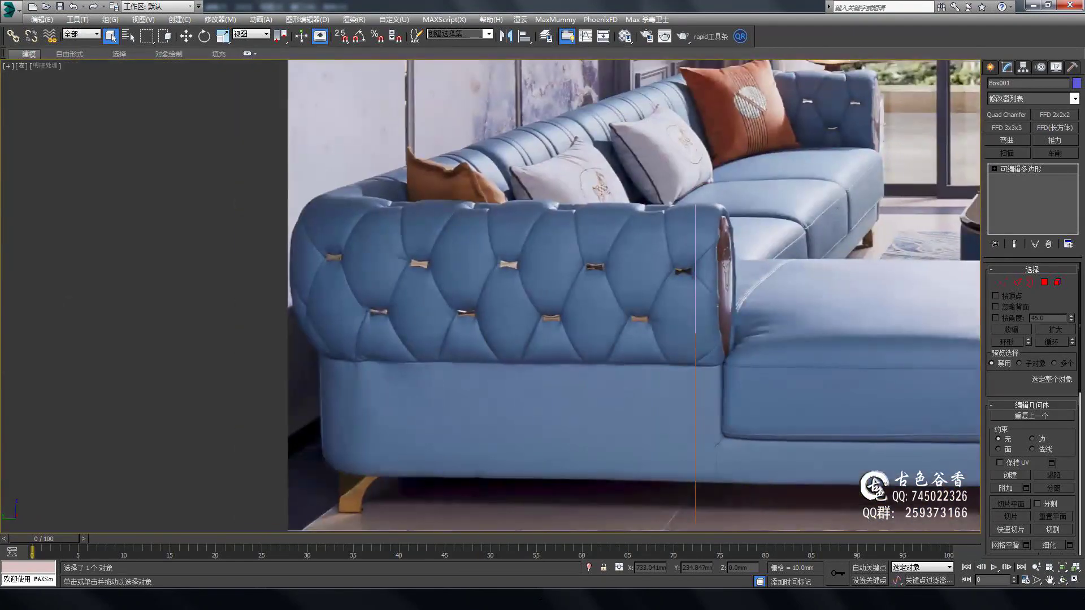
scroll(606, 171, "up", 2)
scroll(606, 171, "down", 2)
key("F3")
scroll(489, 184, "up", 2)
scroll(702, 273, "up", 1)
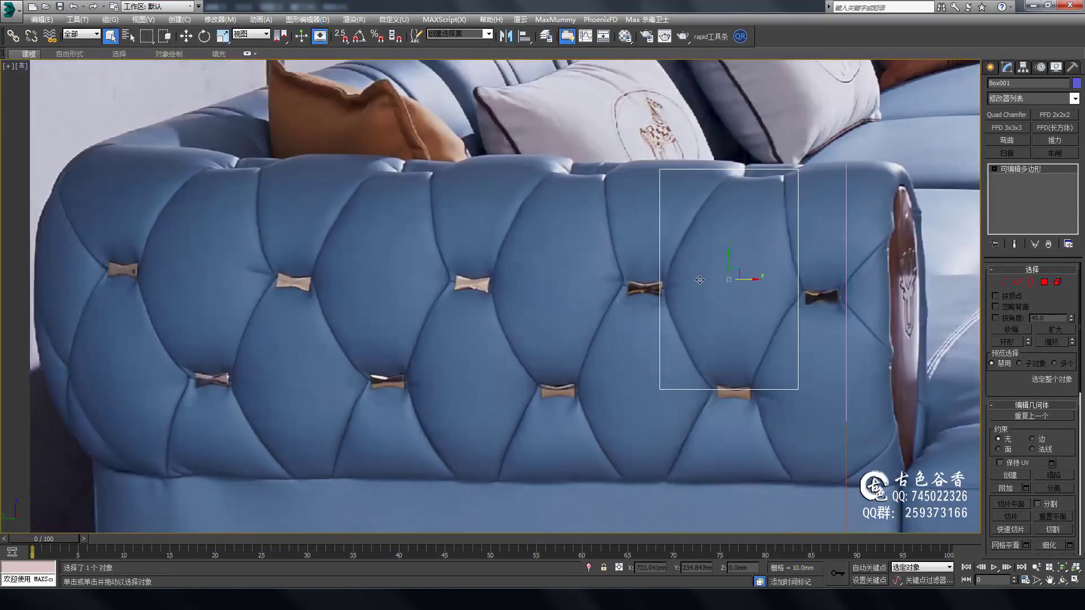
scroll(591, 293, "up", 2)
scroll(616, 262, "down", 2)
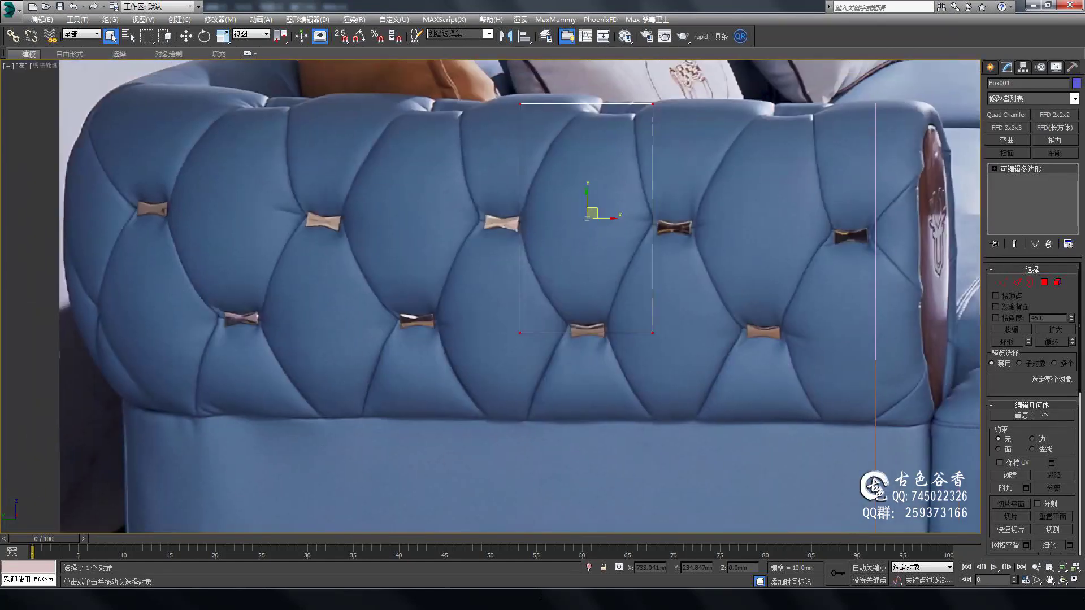
middle_click_drag(512, 301, 626, 185)
scroll(675, 272, "up", 2)
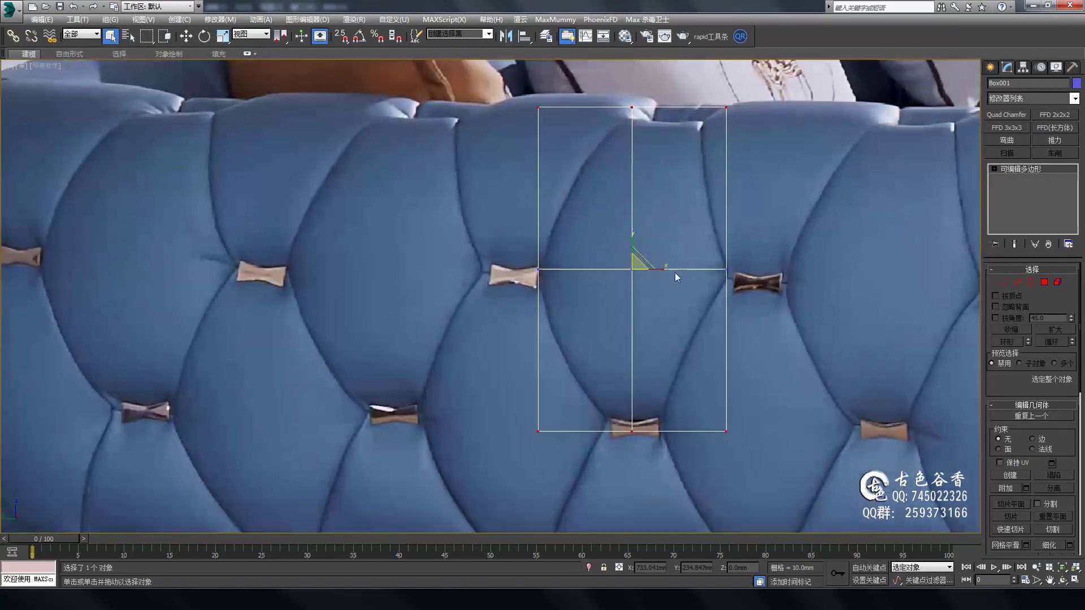
scroll(575, 286, "up", 2)
scroll(624, 322, "down", 4)
Add a connecting edge across the tuft patch and show edged faces around it.
key("ctrl+shift+e")
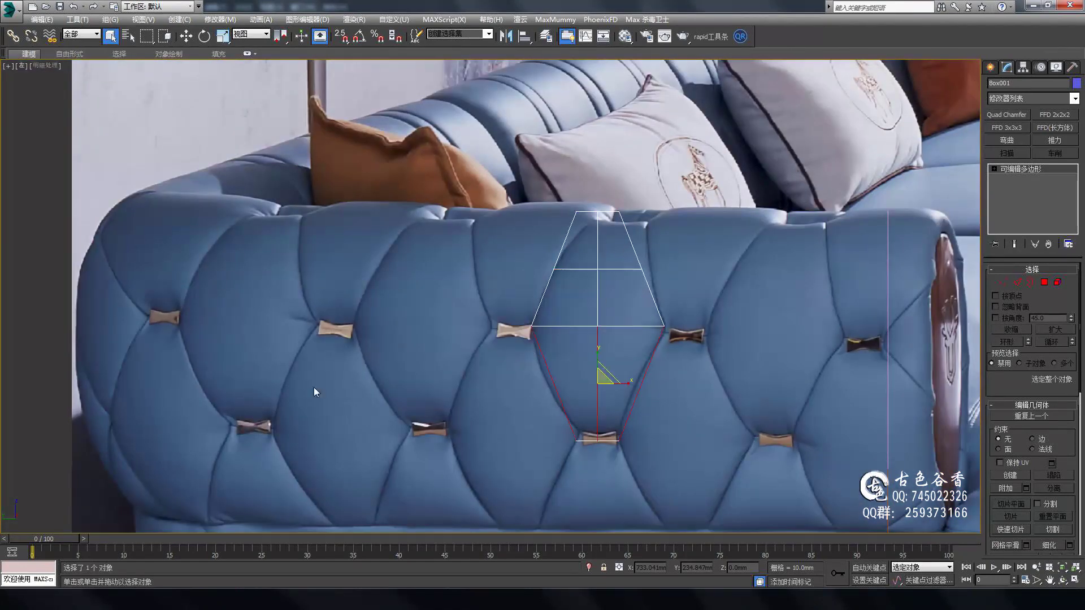
key("F4")
middle_click_drag(508, 243, 493, 354)
scroll(494, 355, "up", 5)
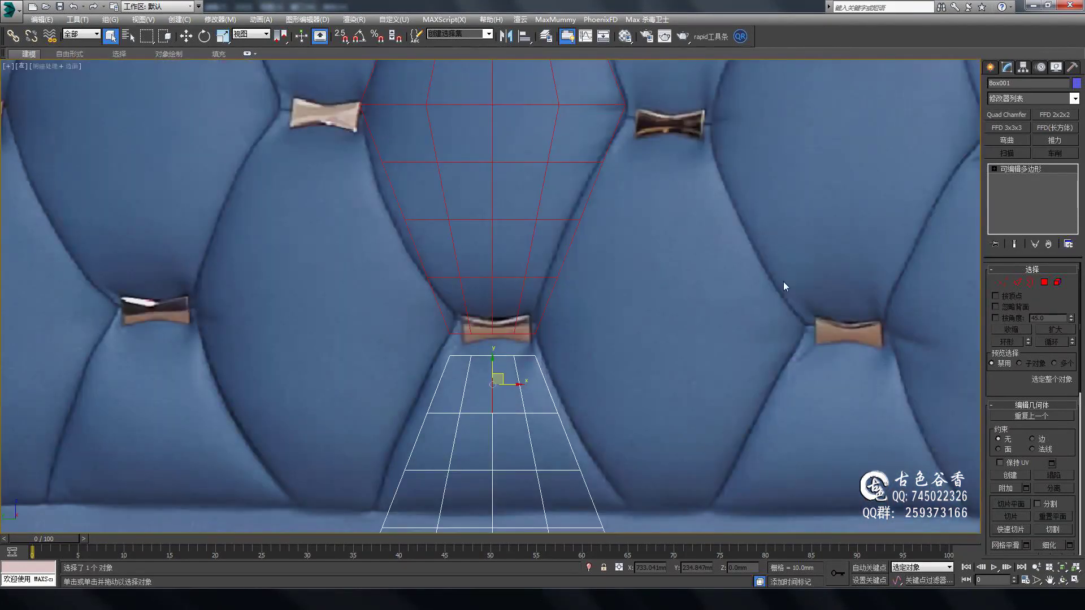
scroll(493, 360, "down", 3)
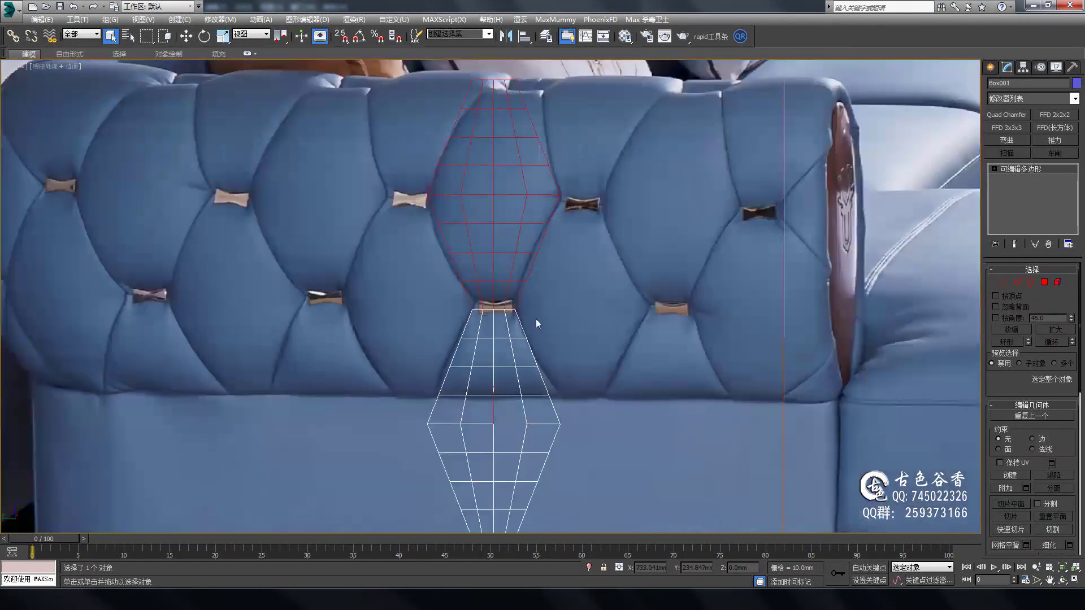
scroll(476, 343, "up", 4)
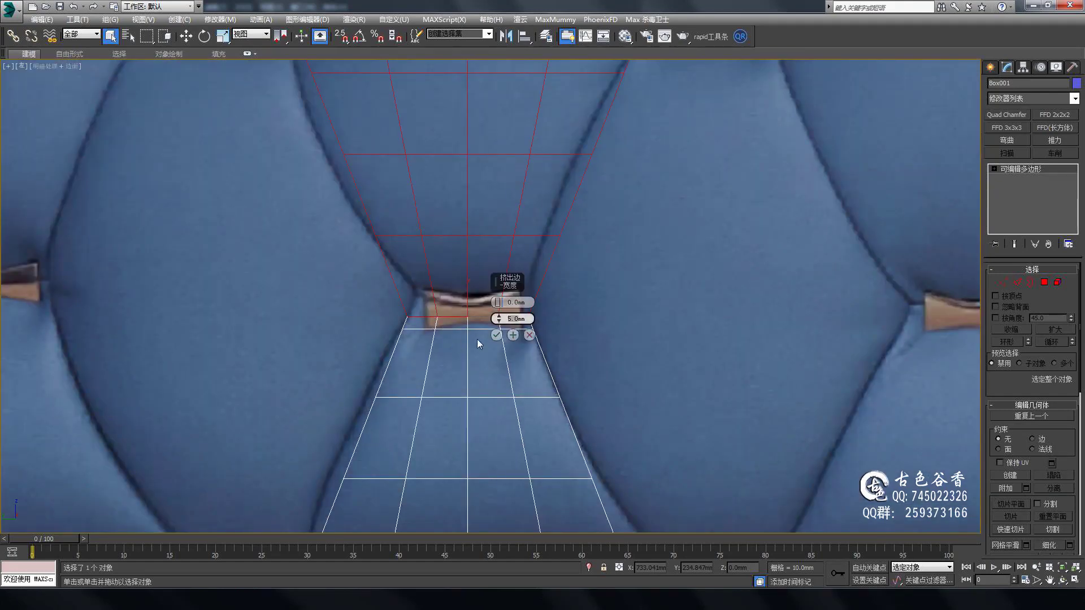
scroll(508, 279, "down", 4)
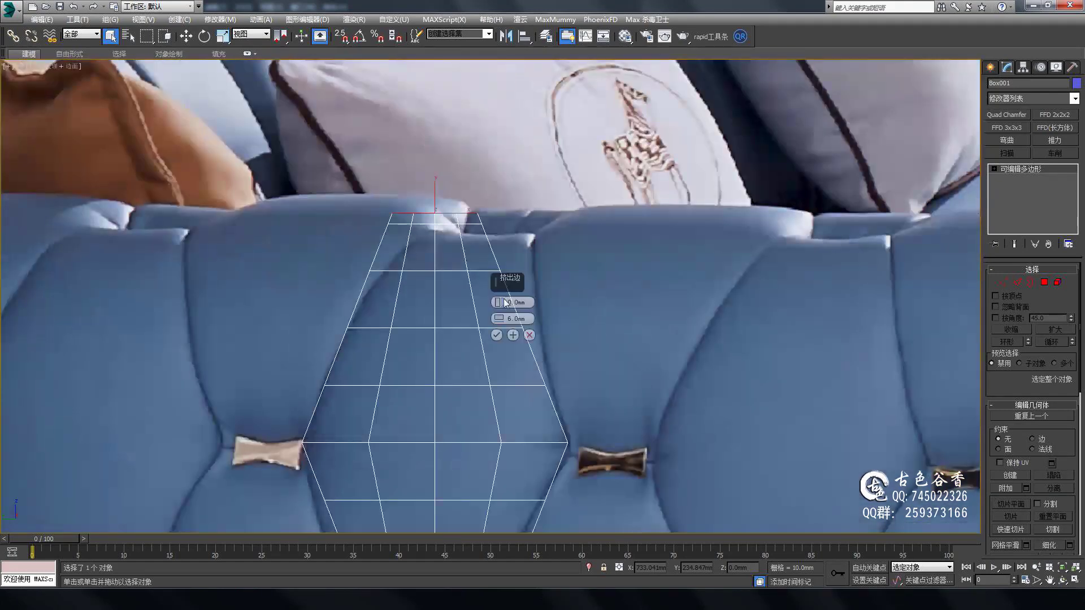
scroll(557, 371, "up", 2)
middle_click_drag(550, 274, 517, 390)
Clone the hexagon cell and place copies below and to the right of the tuft.
scroll(516, 391, "up", 4)
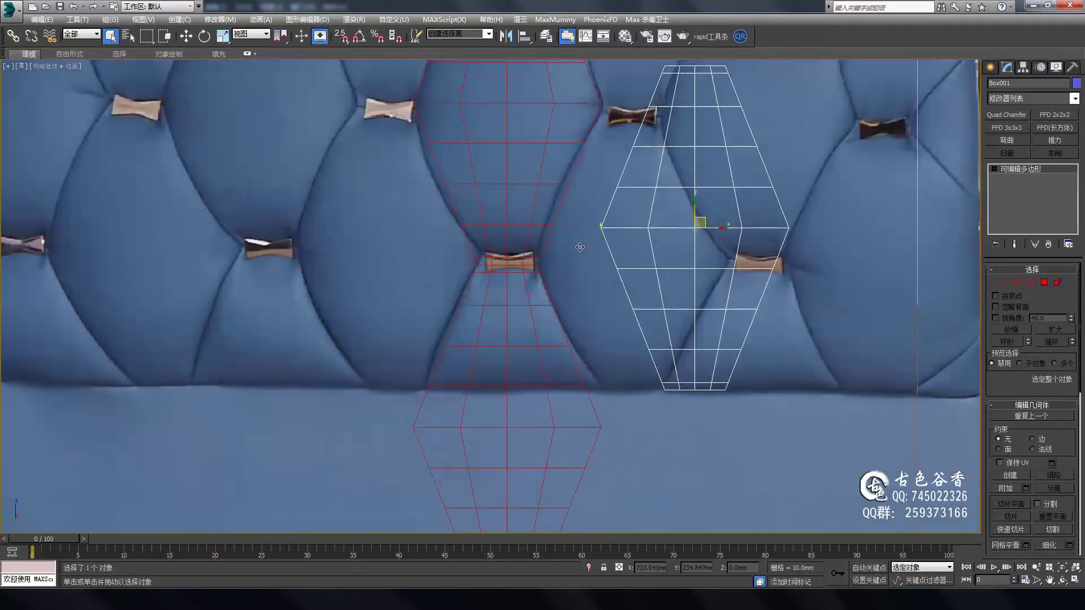
scroll(516, 390, "up", 3)
key("ctrl+shift+c")
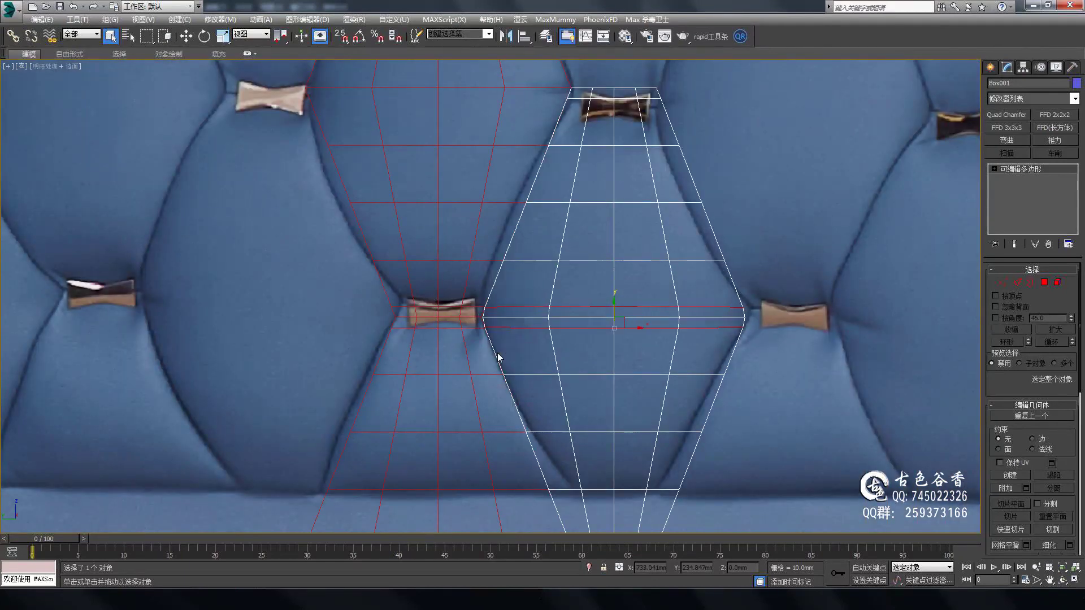
scroll(498, 357, "down", 2)
left_click_drag(513, 335, 678, 302, "shift")
left_click(584, 346)
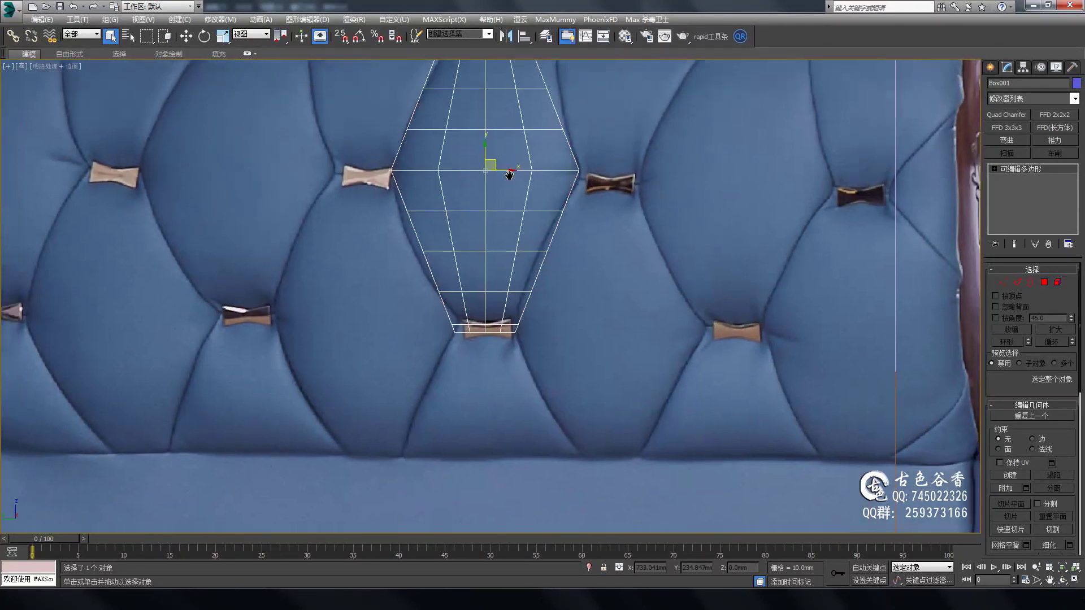
left_click_drag(491, 170, 496, 381, "shift")
scroll(496, 381, "up", 3)
scroll(485, 332, "down", 3)
left_click_drag(486, 332, 571, 249)
scroll(549, 283, "up", 3)
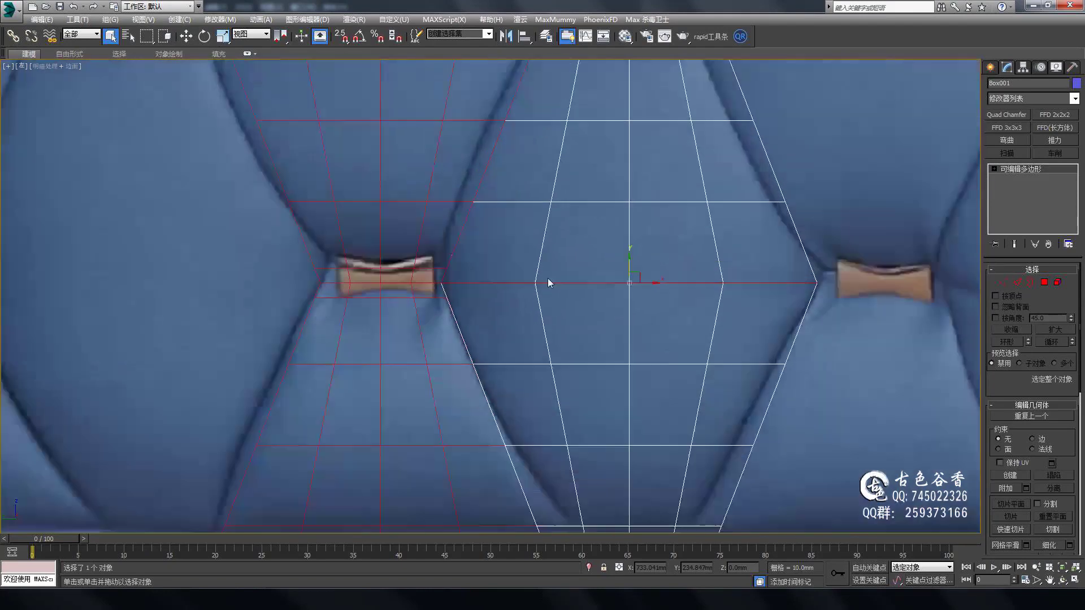
left_click(496, 351)
Inspect the armrest tufts and select the lower-right and central hexagon cells.
scroll(574, 317, "up", 4)
scroll(574, 317, "down", 3)
scroll(640, 281, "up", 2)
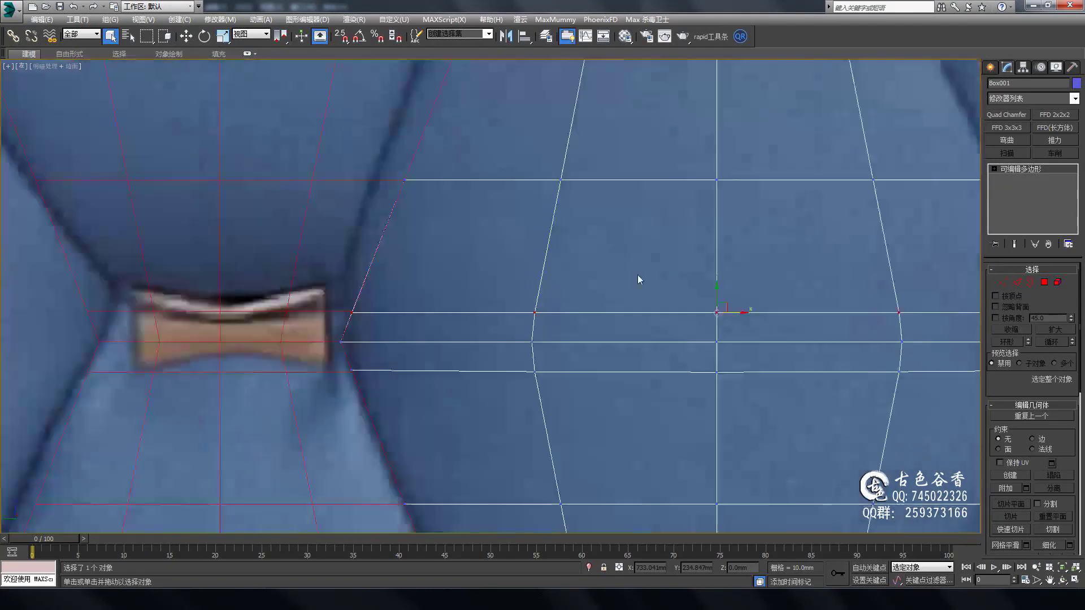
scroll(347, 333, "up", 3)
scroll(274, 286, "down", 4)
scroll(273, 285, "down", 2)
scroll(453, 327, "up", 5)
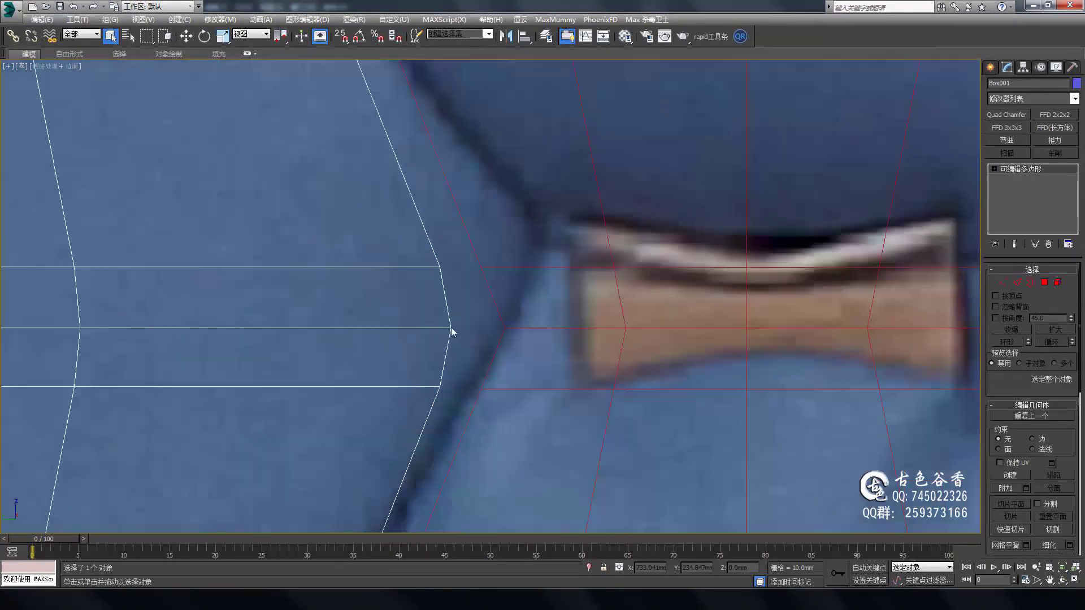
scroll(532, 353, "up", 1)
scroll(532, 352, "down", 2)
scroll(580, 364, "up", 2)
scroll(581, 363, "down", 4)
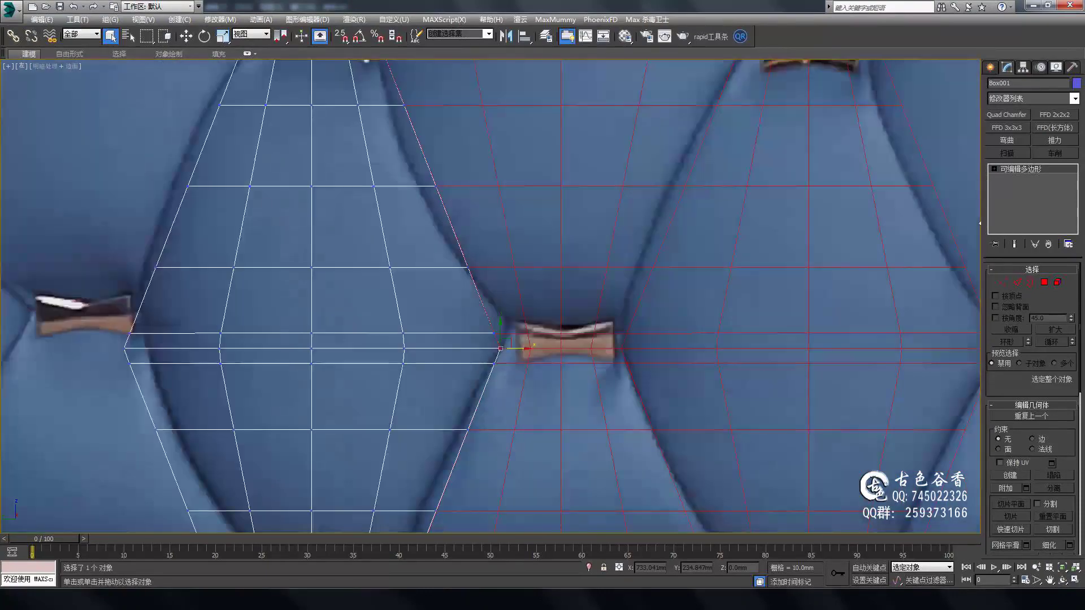
scroll(711, 288, "down", 1)
scroll(562, 322, "down", 4)
scroll(622, 235, "up", 5)
scroll(520, 285, "up", 1)
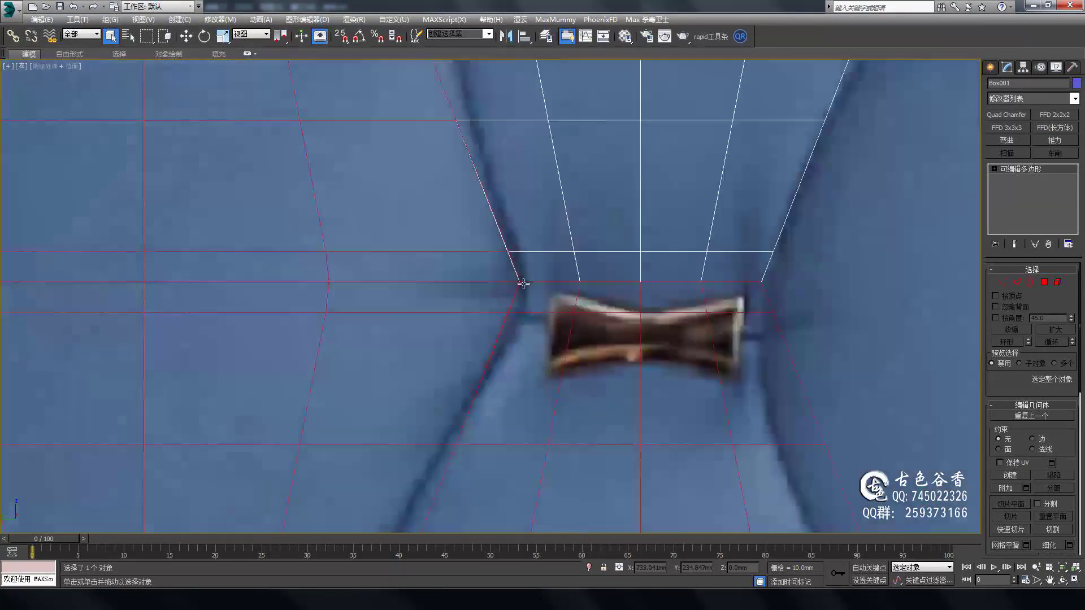
scroll(704, 379, "up", 2)
scroll(705, 379, "down", 4)
scroll(627, 290, "down", 3)
scroll(508, 237, "up", 1)
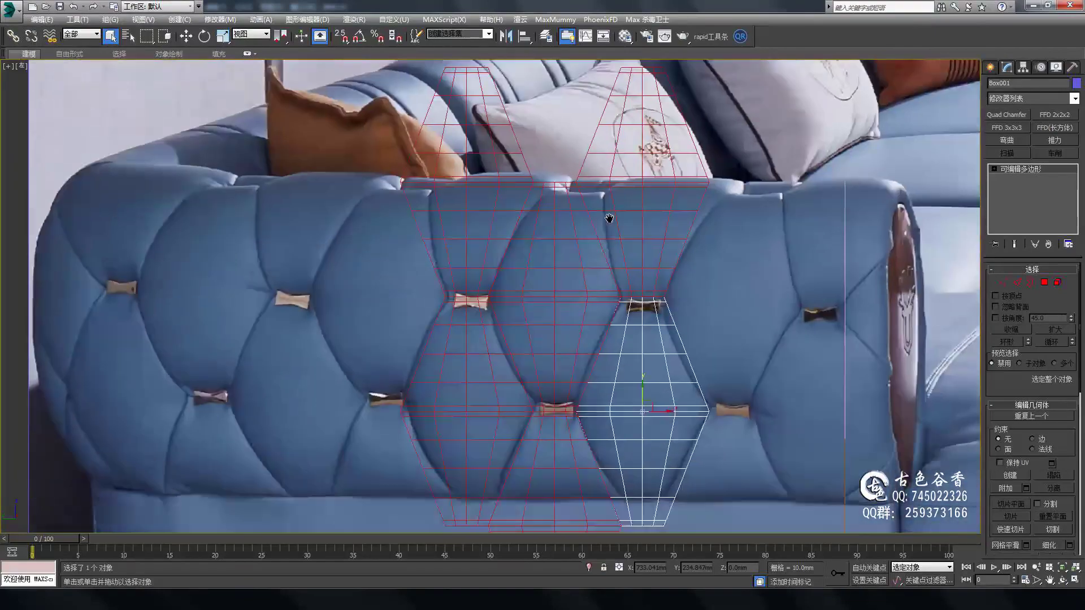
scroll(477, 216, "up", 1)
middle_click_drag(477, 215, 449, 281)
left_click(570, 407, "ctrl")
middle_click_drag(485, 380, 481, 391)
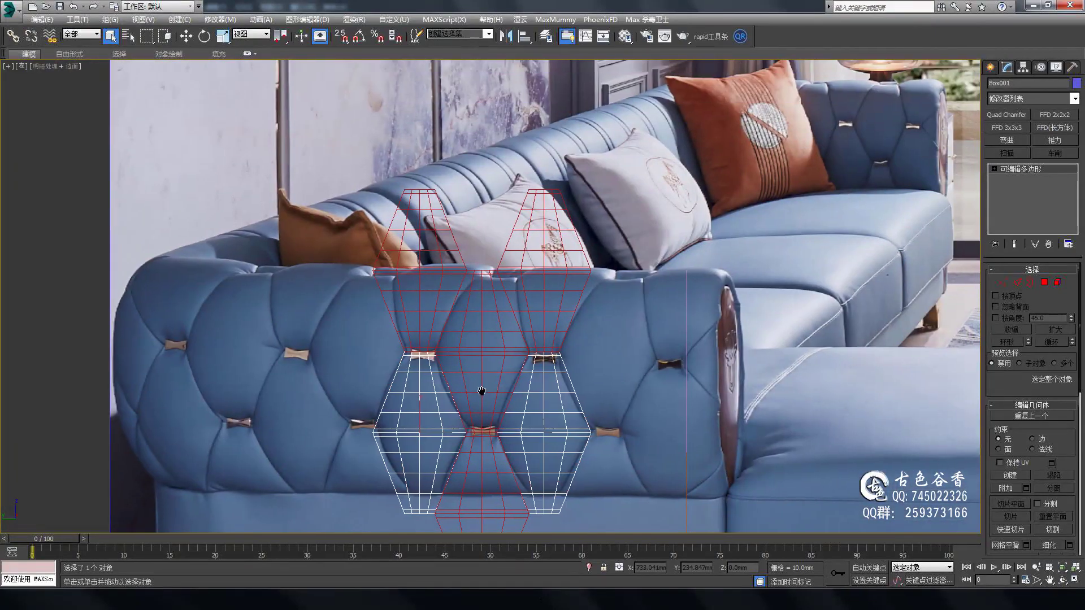
scroll(504, 279, "down", 3)
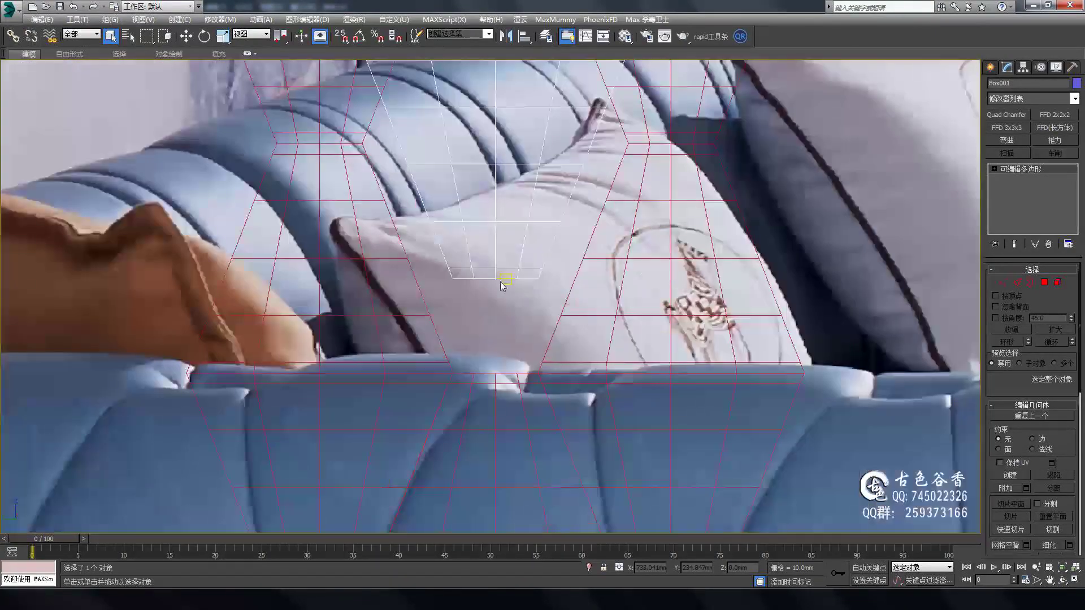
left_click(482, 344)
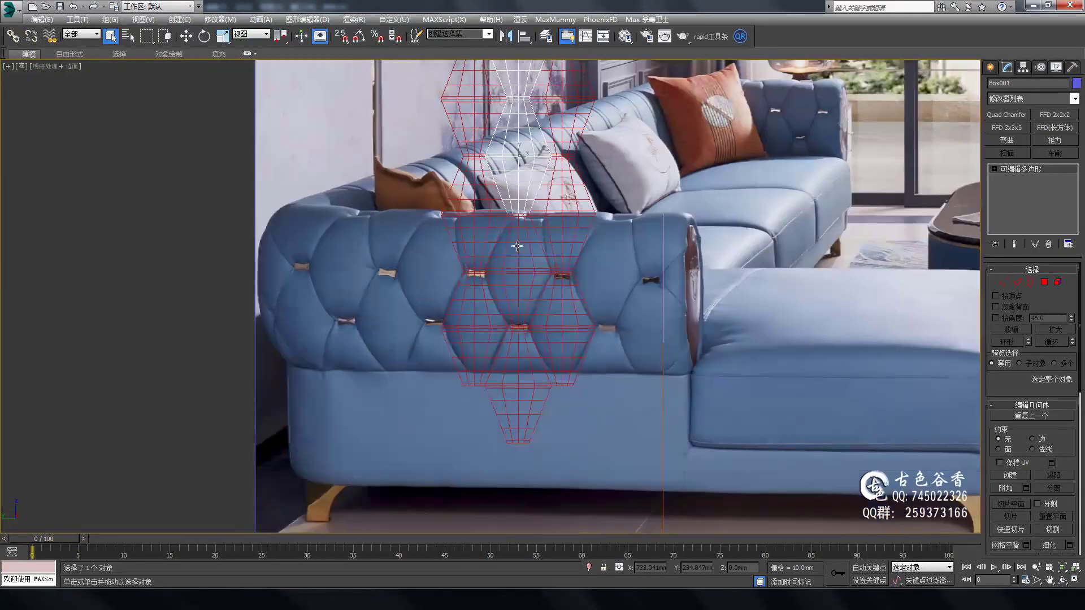
Copy a hexagon column to the right of the mesh and select it.
left_click_drag(515, 242, 619, 239)
scroll(619, 240, "up", 5)
scroll(619, 240, "down", 5)
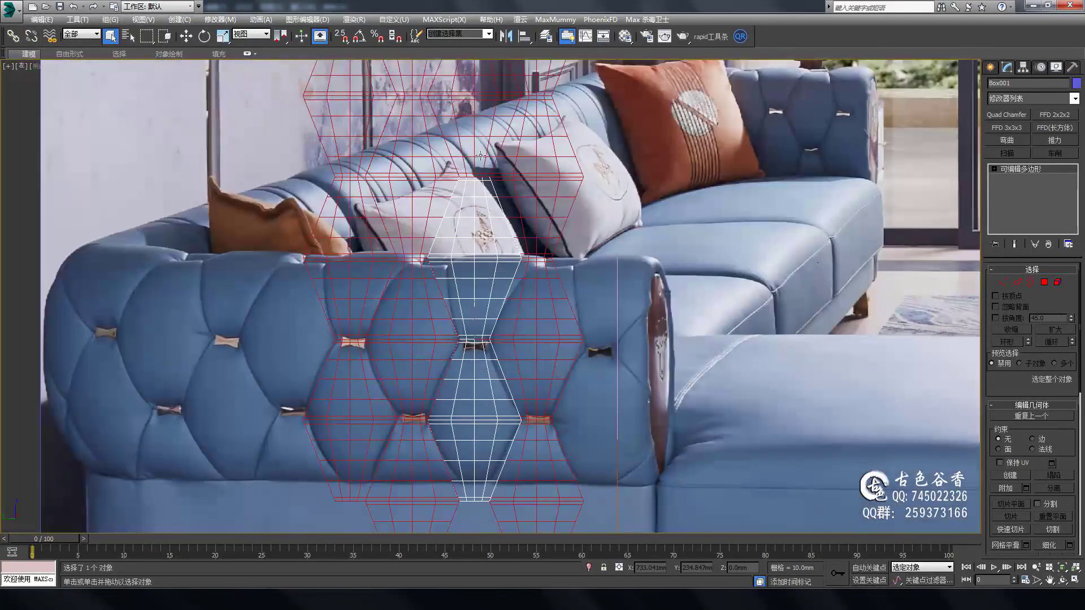
scroll(620, 334, "up", 5)
scroll(620, 334, "down", 4)
left_click(620, 333)
scroll(599, 331, "up", 5)
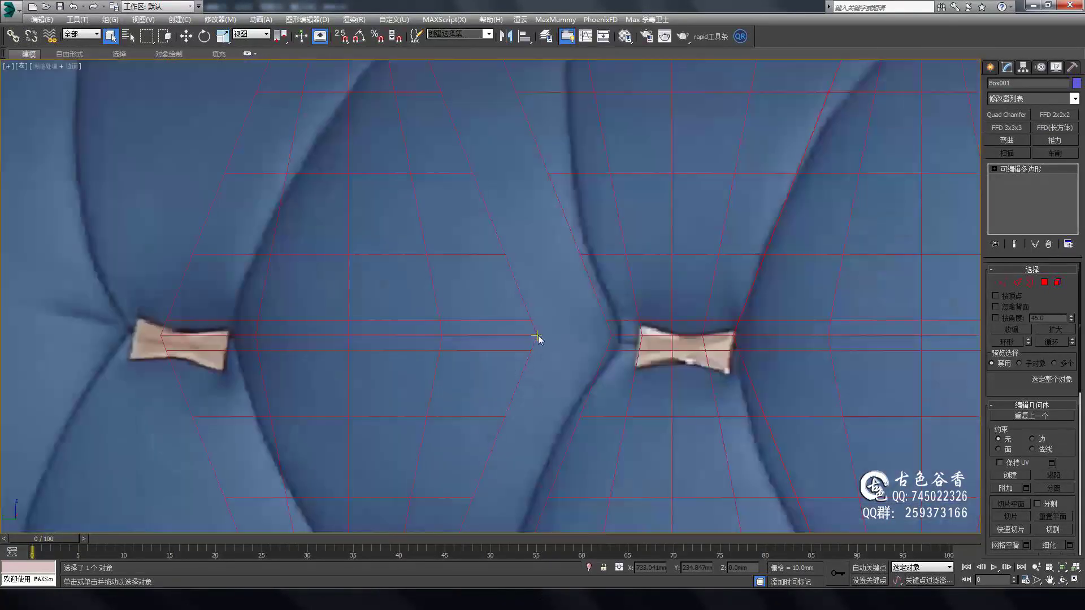
scroll(598, 328, "down", 5)
Clone the hexagon columns to the left side and isolate the tiled hexagon mesh.
left_click_drag(544, 161, 453, 161, "shift")
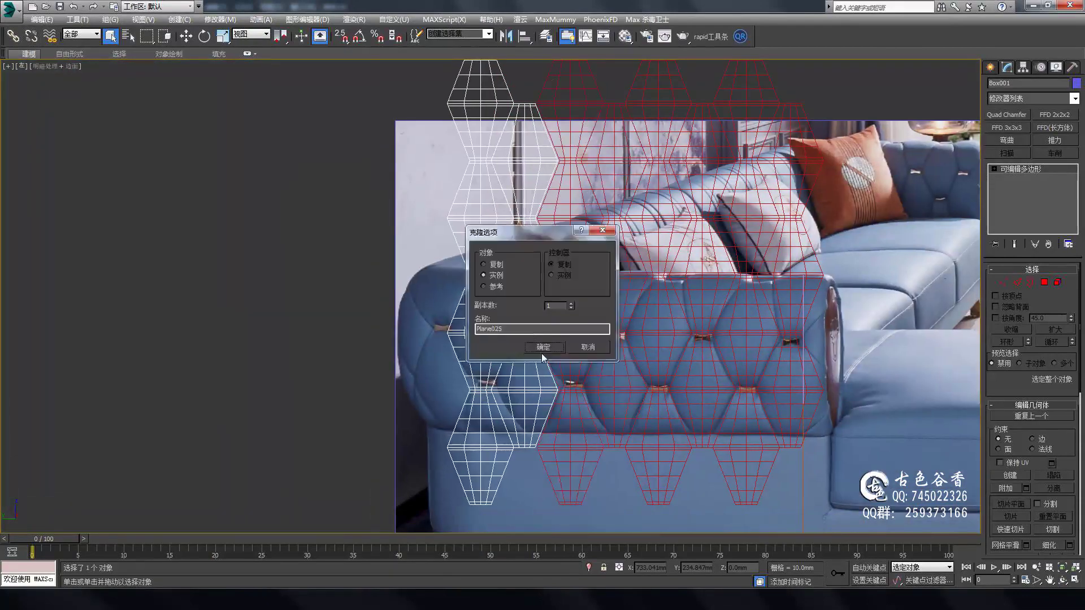
left_click(550, 346)
scroll(538, 382, "up", 5)
scroll(538, 381, "down", 5)
scroll(538, 381, "up", 5)
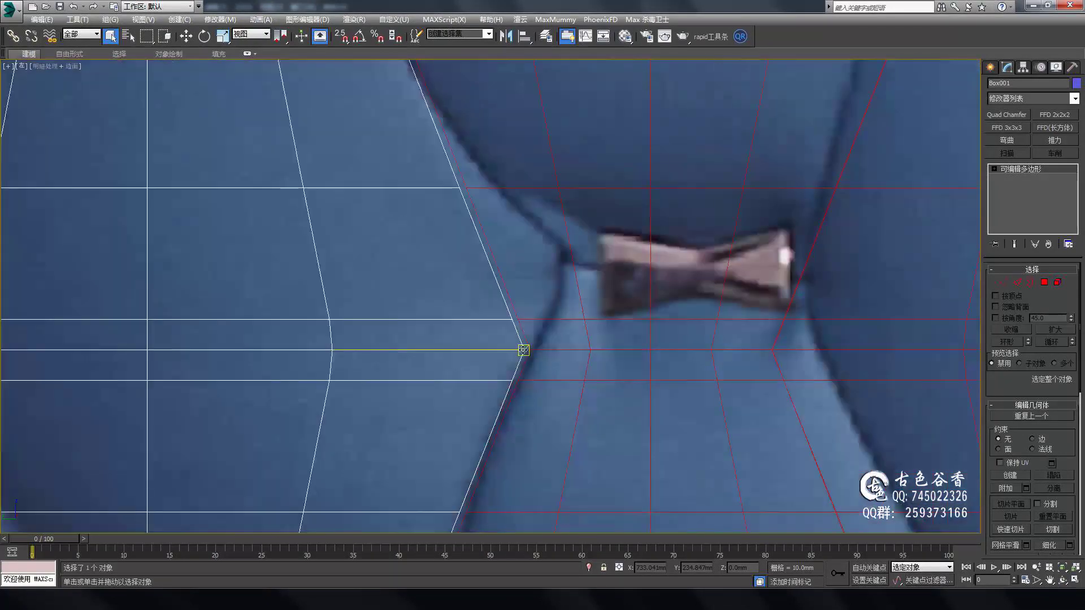
scroll(538, 381, "down", 5)
scroll(538, 382, "down", 2)
key("alt+q")
Attach all hexagon planes into one mesh and delete the protruding top and bottom rows.
key("h")
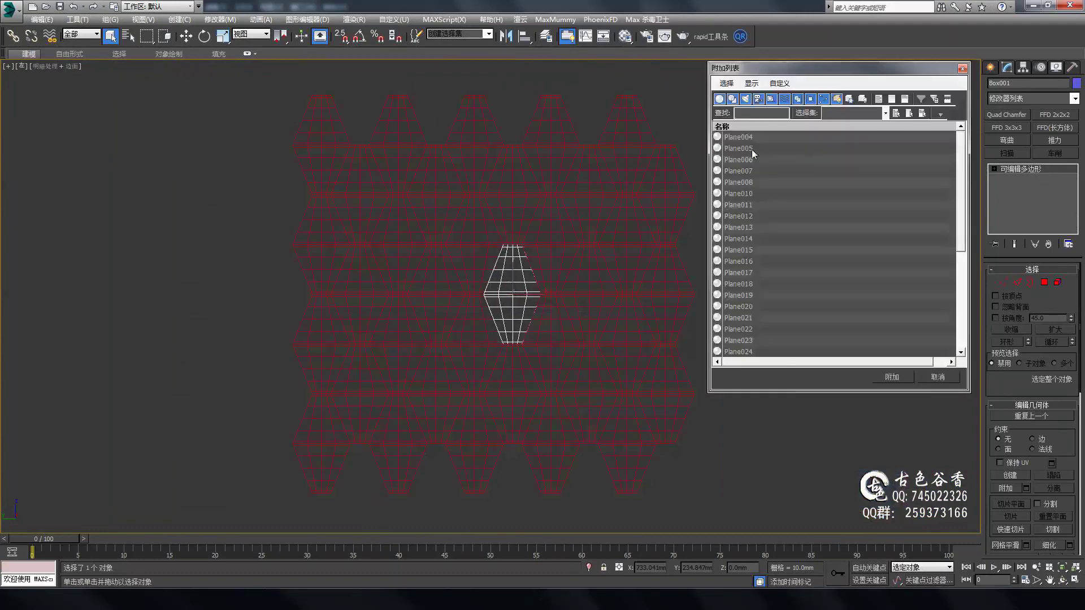
key("Return")
scroll(585, 317, "up", 5)
scroll(665, 285, "down", 5)
key("1")
left_click_drag(110, 115, 733, 225)
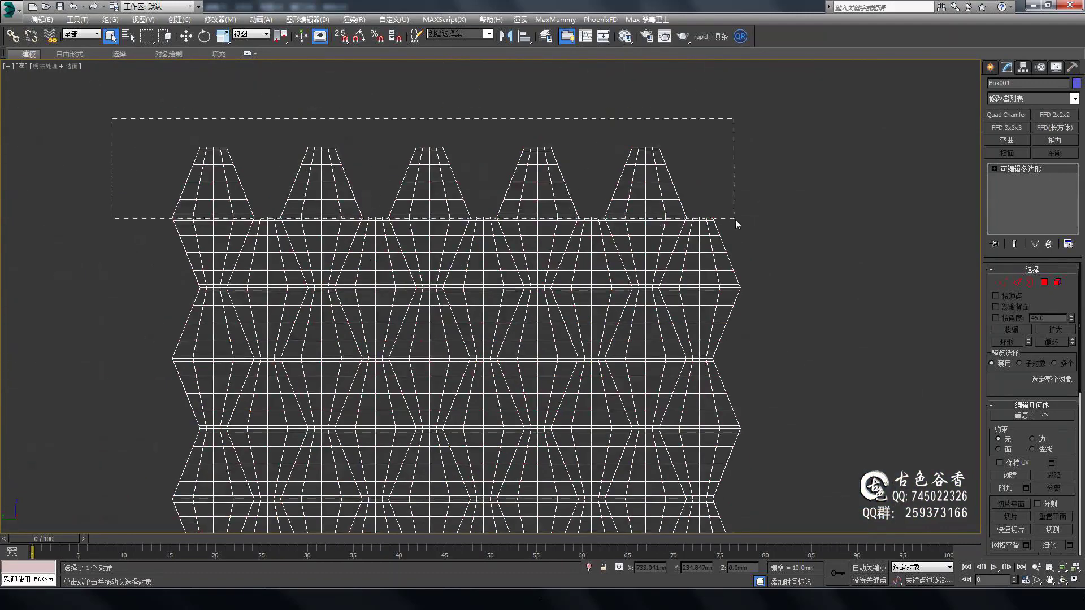
key("Delete")
left_click_drag(157, 351, 812, 472)
key("Delete")
key("Delete")
Exit isolation, place a cloned panel left of the sofa reference, and view in Perspective.
key("alt+q")
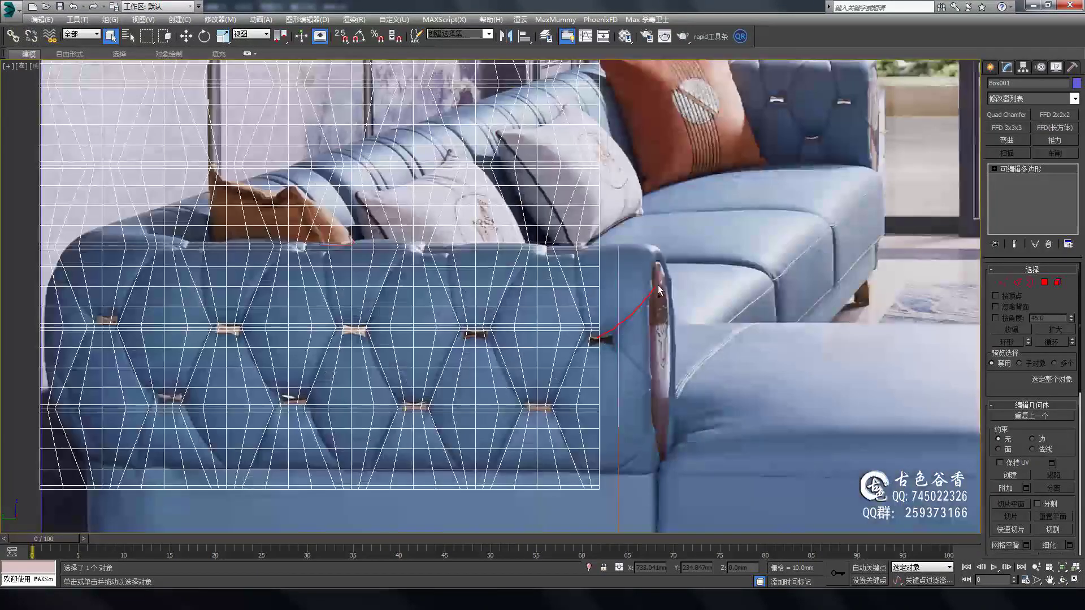
scroll(509, 294, "down", 2)
scroll(622, 237, "up", 2)
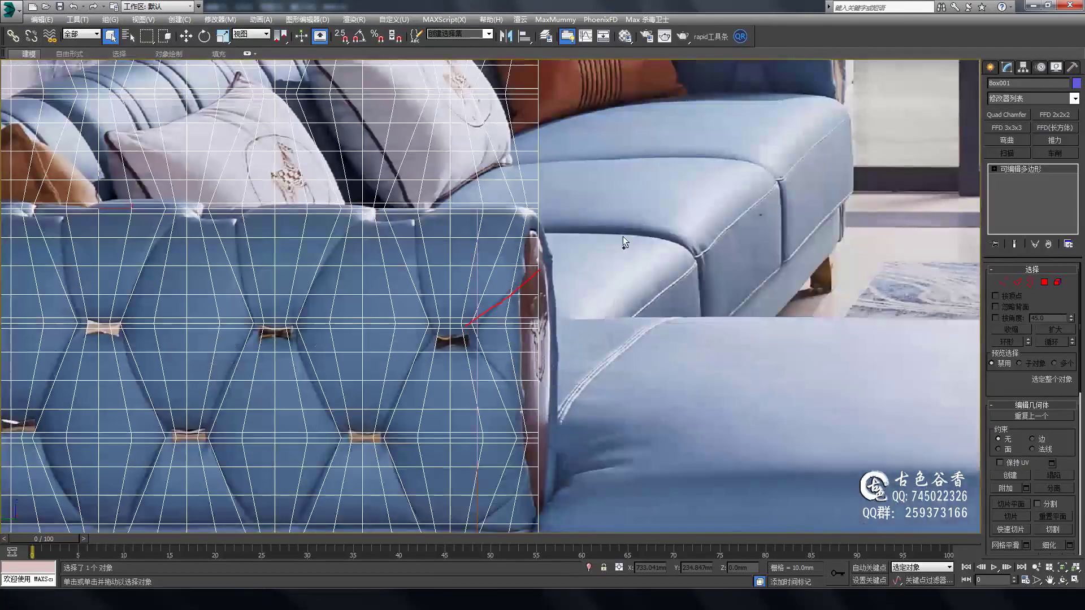
scroll(531, 281, "down", 5)
key("Return")
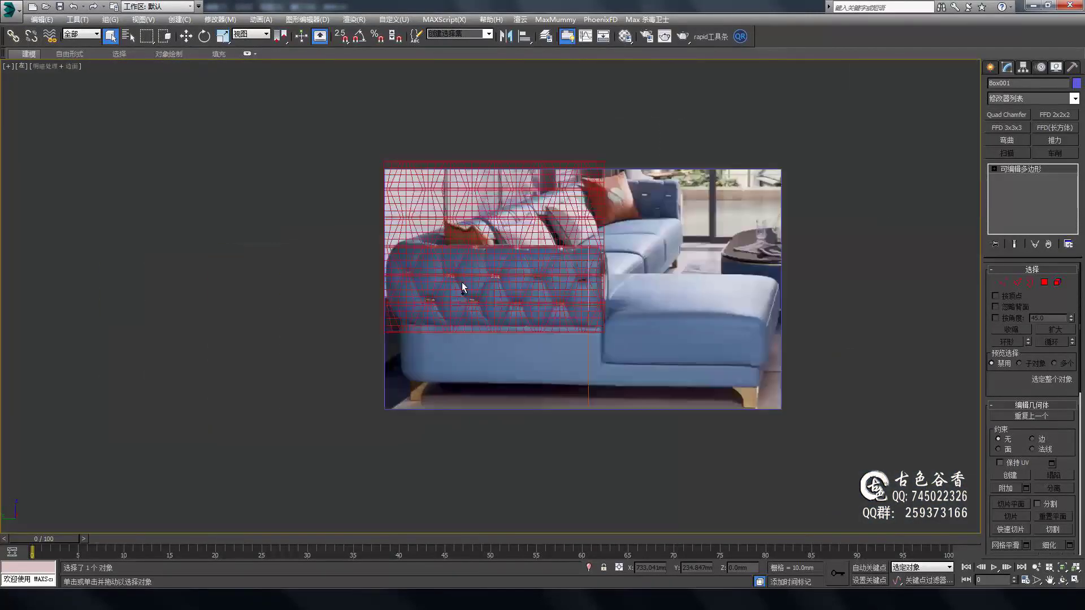
left_click_drag(675, 381, 427, 381)
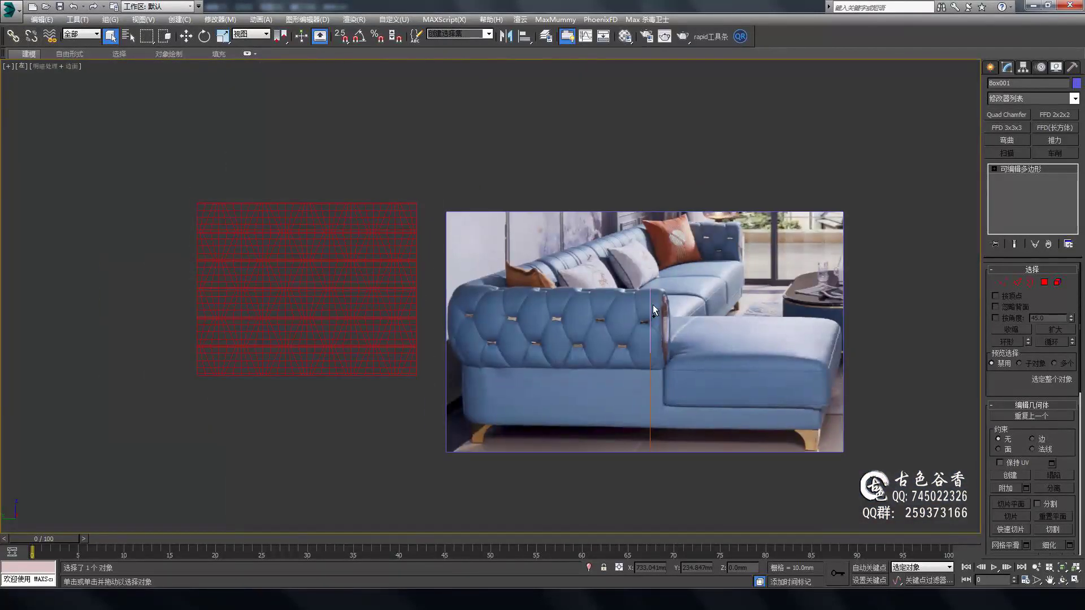
key("p")
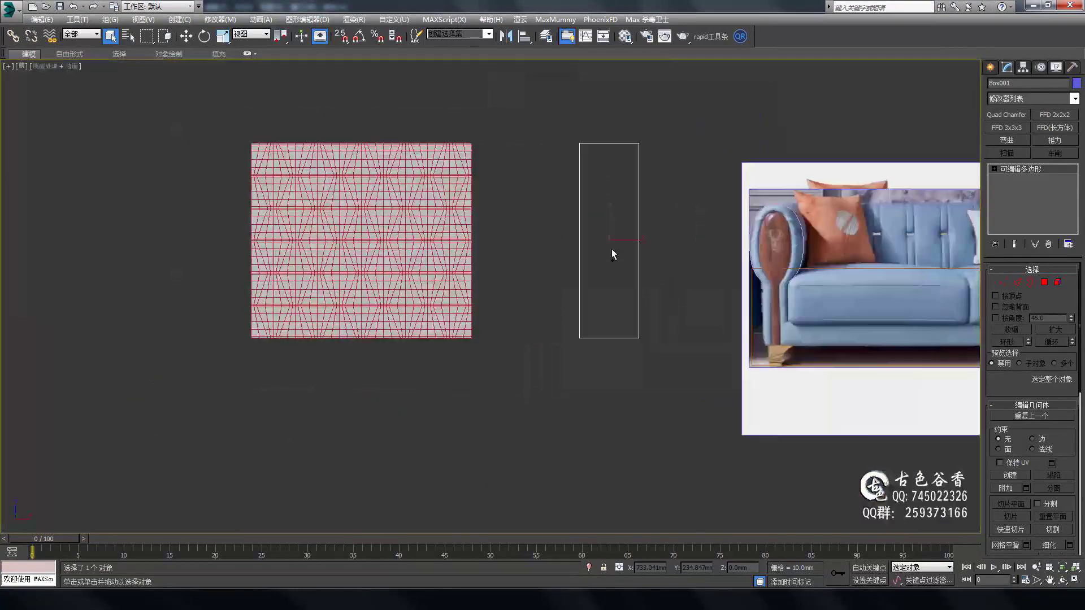
In the Top view, move the armrest column's bend vertices lower along the tube.
scroll(657, 270, "up", 2)
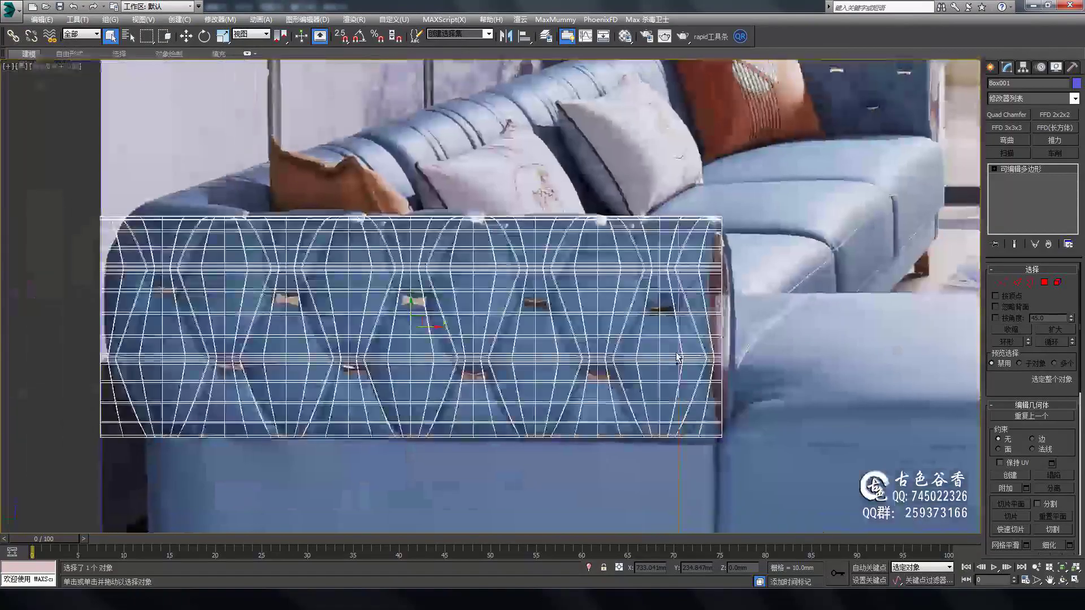
scroll(702, 316, "up", 3)
scroll(701, 316, "up", 3)
scroll(677, 303, "up", 3)
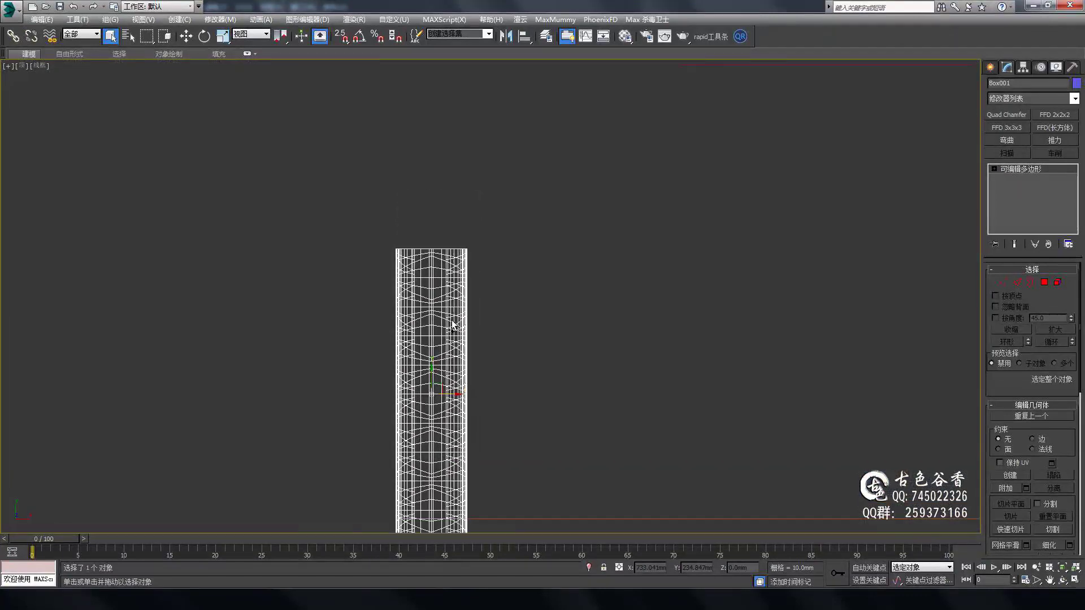
middle_click_drag(452, 324, 525, 238)
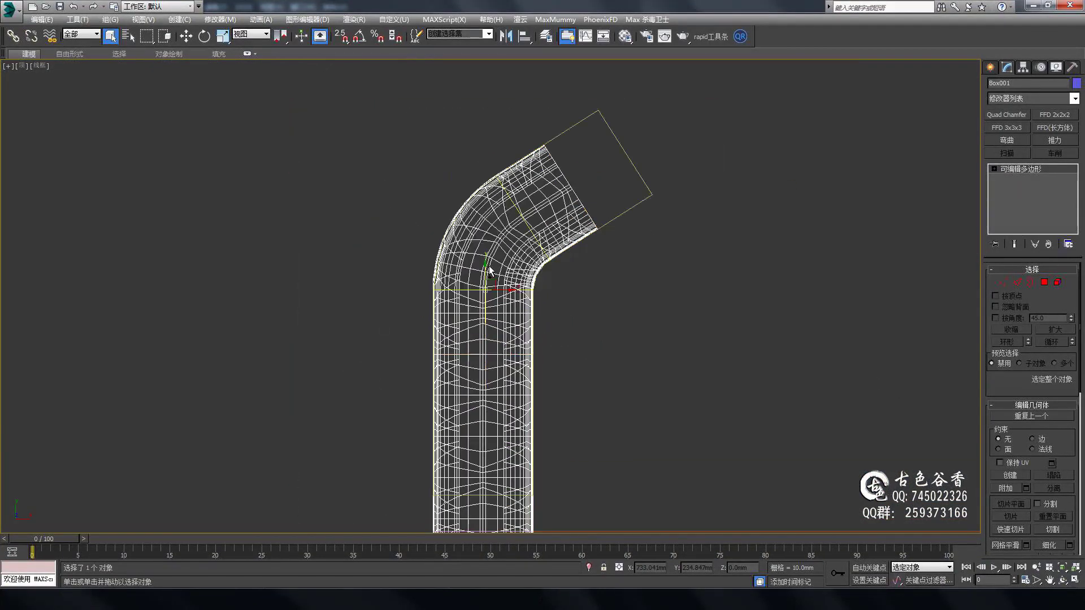
left_click_drag(507, 241, 489, 267)
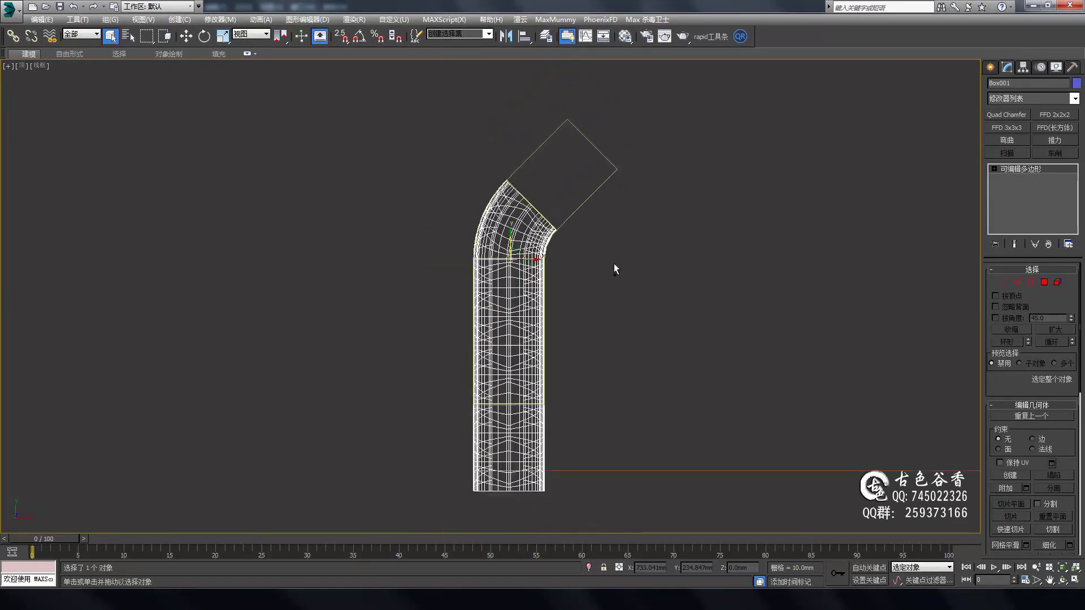
Orbit the bent tube in shaded Perspective and add more diamond tuft polygons to the selection.
key("p")
middle_click_drag(670, 309, 236, 291, "alt")
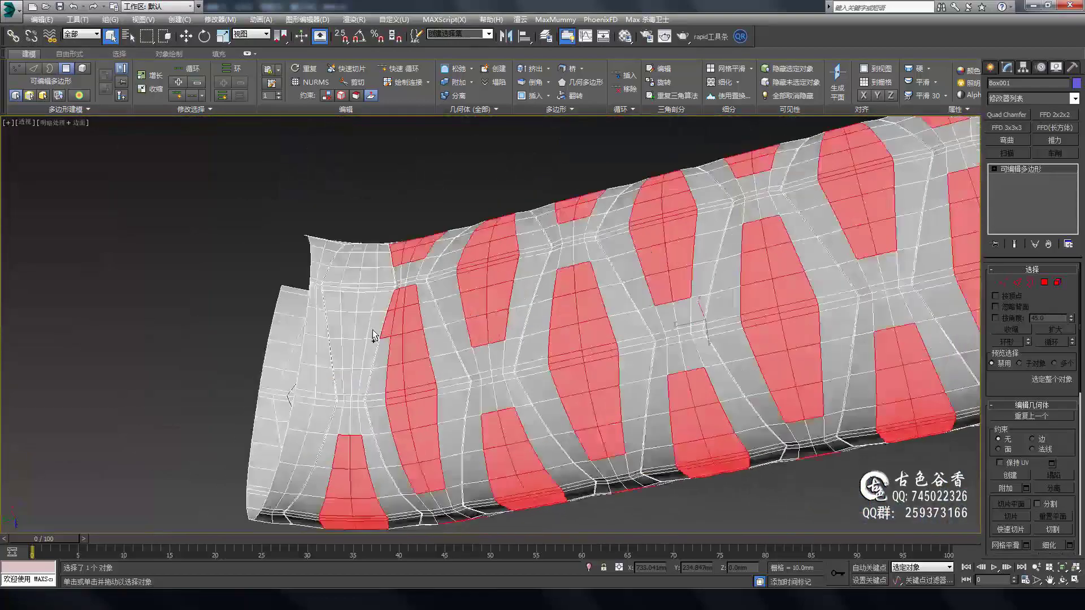
middle_click_drag(373, 335, 443, 334, "alt")
left_click(357, 268, "ctrl")
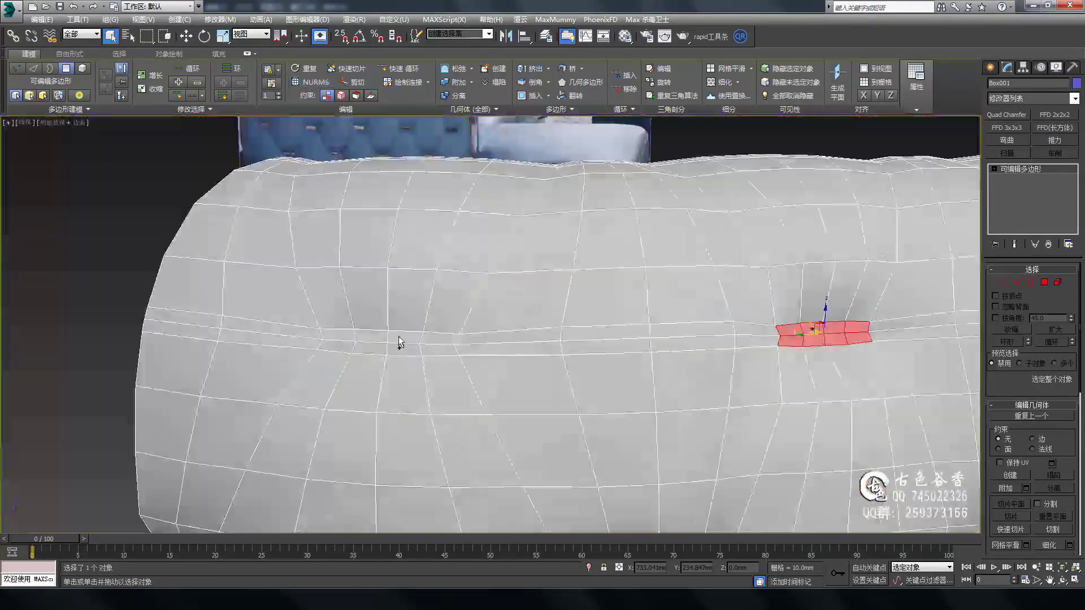
Orbit out to look over the tufted armrest tube.
scroll(408, 315, "down", 3)
mouse_move(501, 381)
middle_mouse_down("alt")
mouse_move(485, 375)
mouse_move(465, 310)
middle_mouse_up("alt")
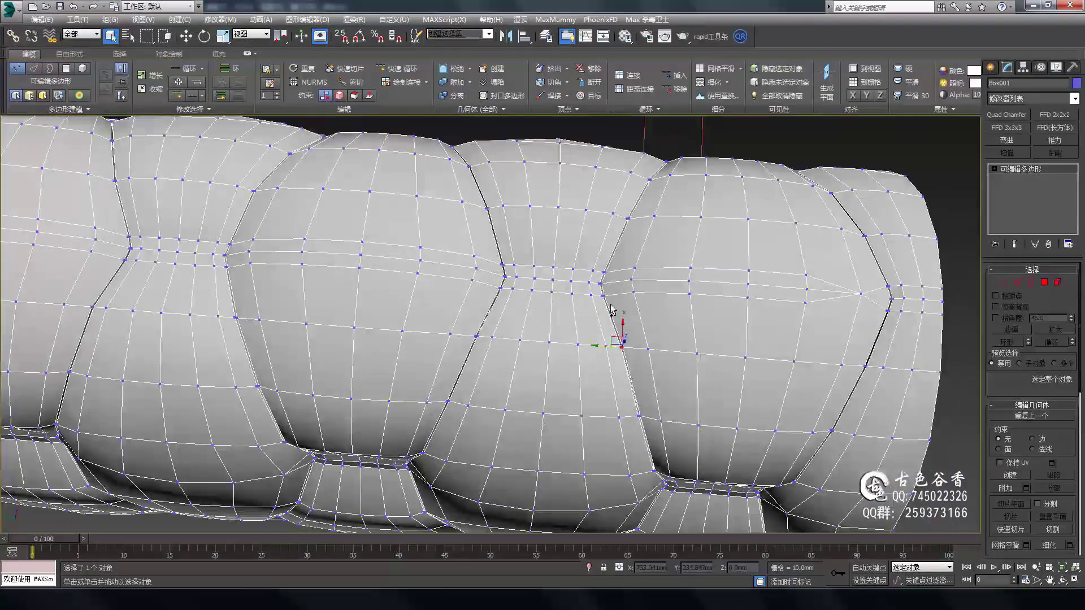
Select the edge loop around the middle cushion.
middle_click_drag(611, 308, 651, 348, "alt")
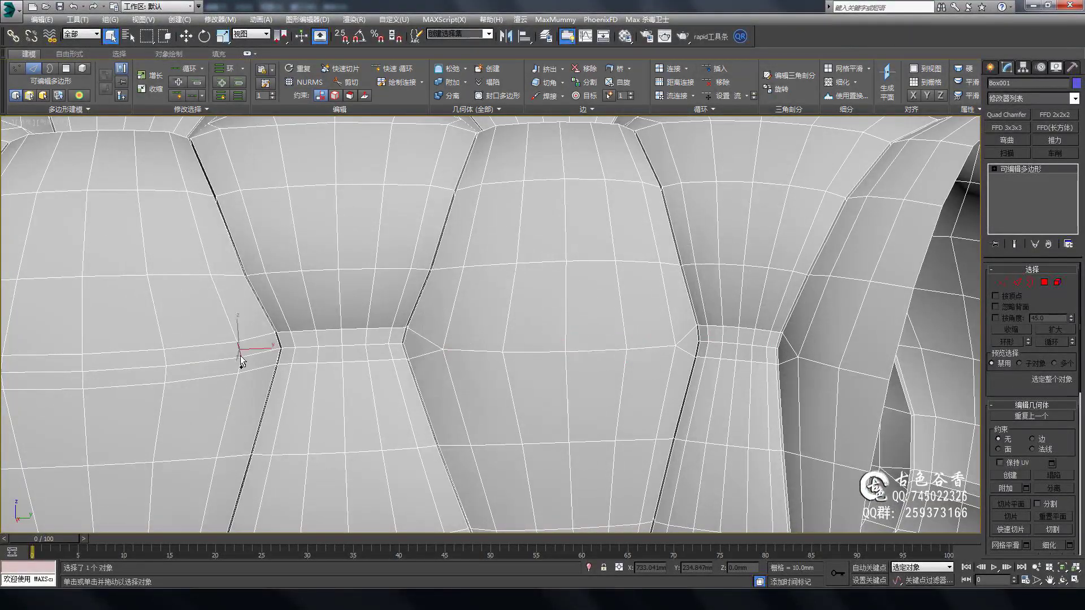
middle_click_drag(402, 357, 528, 332)
double_click(585, 351)
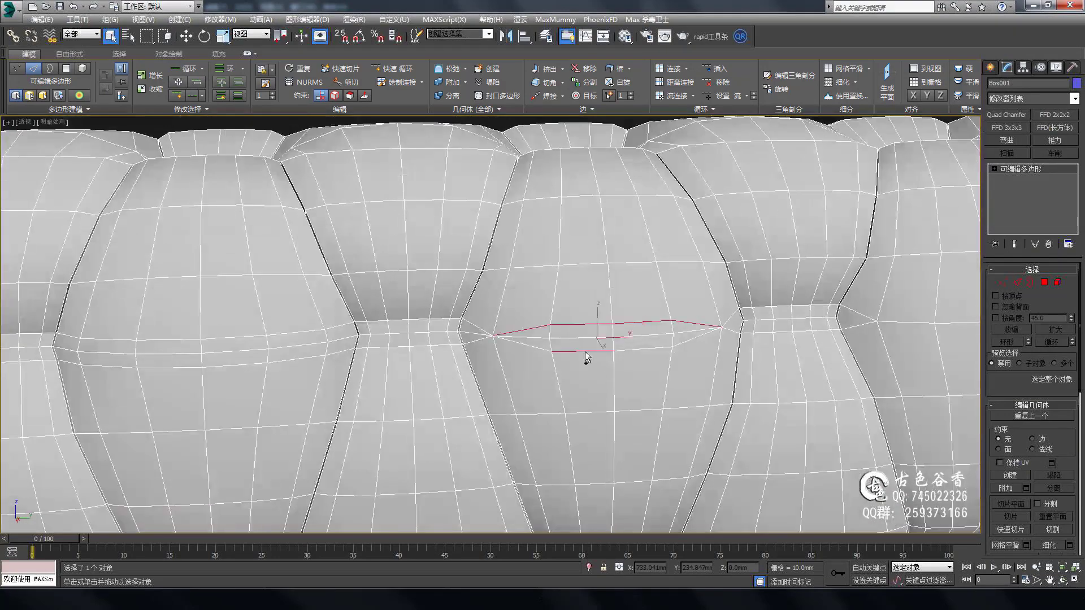
mouse_move(444, 343)
middle_mouse_down()
mouse_move(351, 320)
mouse_move(342, 290)
middle_mouse_up()
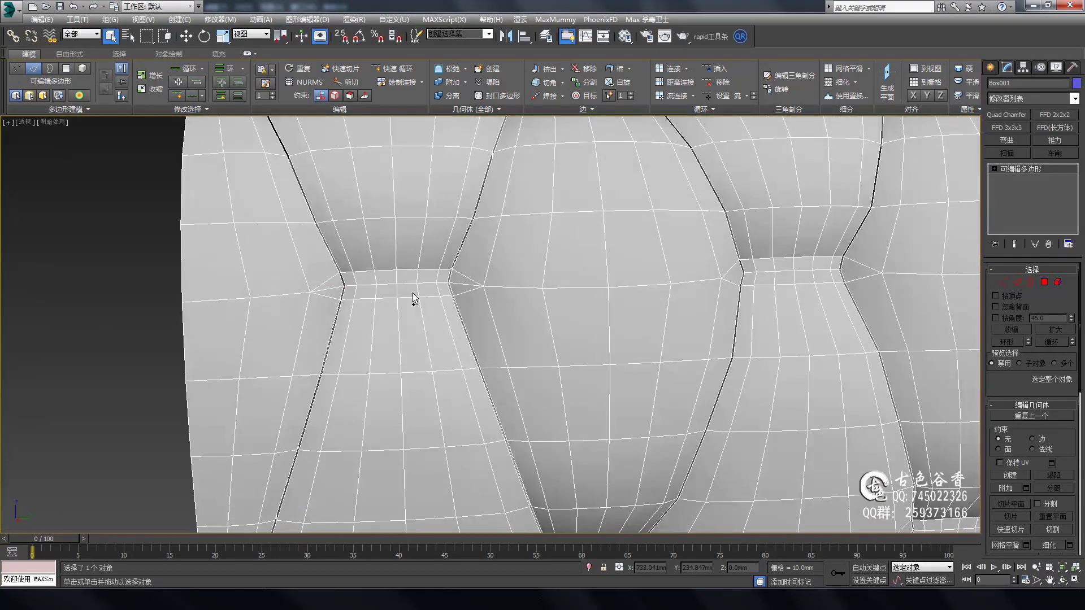
scroll(639, 319, "down", 5)
mouse_move(639, 320)
middle_mouse_down("alt")
mouse_move(719, 322)
mouse_move(572, 284)
middle_mouse_up("alt")
Close in on the crease vertices at the cushion junction in Vertex mode.
key("1")
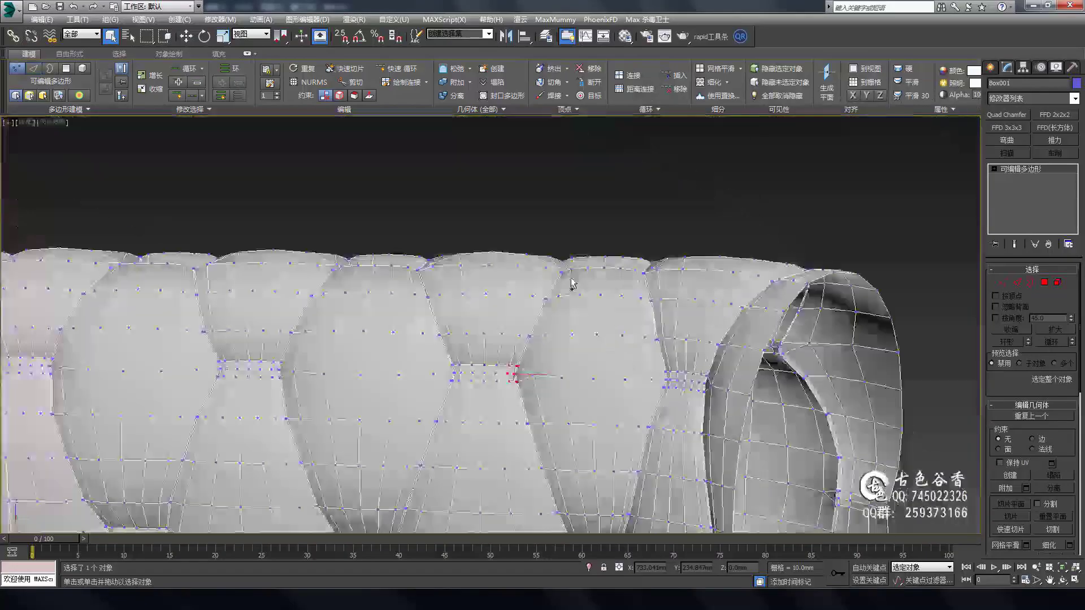
scroll(572, 284, "up", 3)
mouse_move(685, 359)
middle_mouse_down("alt")
mouse_move(588, 375)
mouse_move(588, 358)
middle_mouse_up("alt")
scroll(588, 375, "down", 3)
scroll(534, 398, "up", 6)
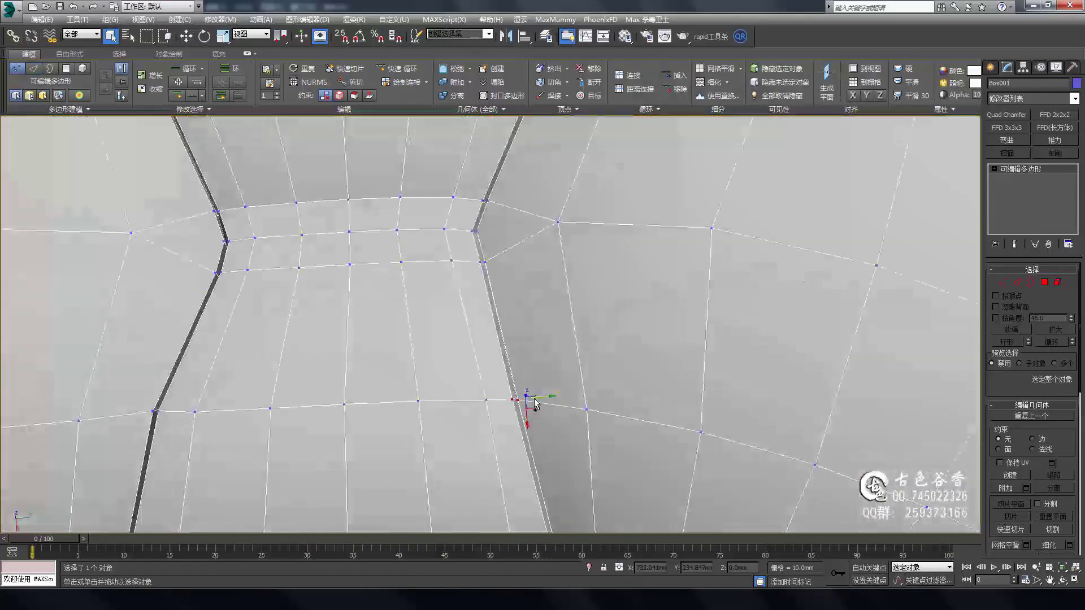
key("2")
scroll(700, 346, "down", 5)
middle_click_drag(700, 346, 562, 351, "alt")
scroll(274, 356, "up", 6)
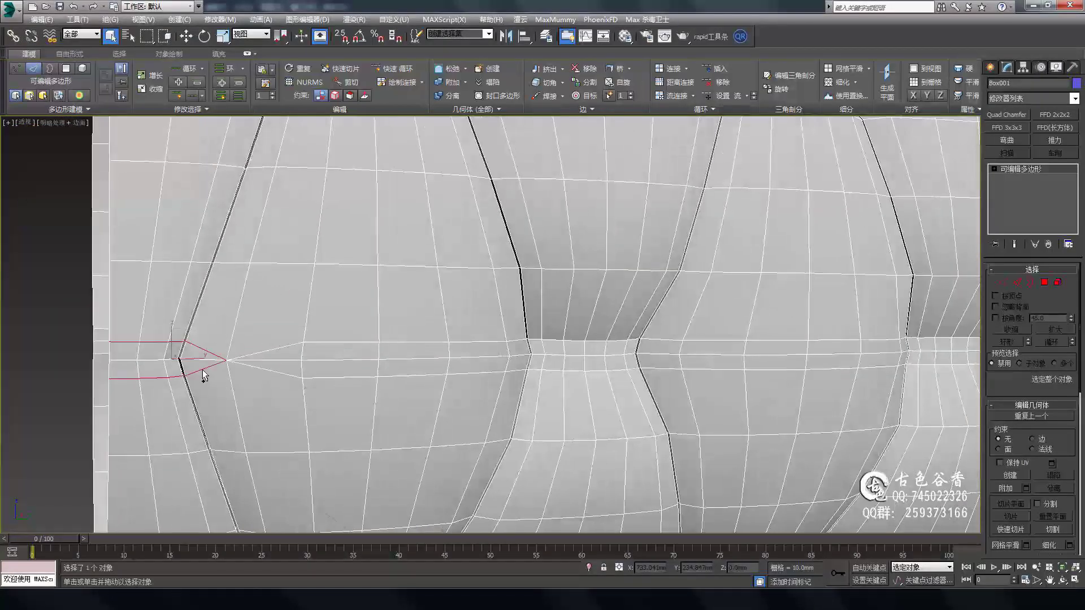
Adjust a point in the recessed crease junction, then deselect it.
middle_click_drag(203, 376, 338, 362, "alt")
scroll(703, 384, "down", 3)
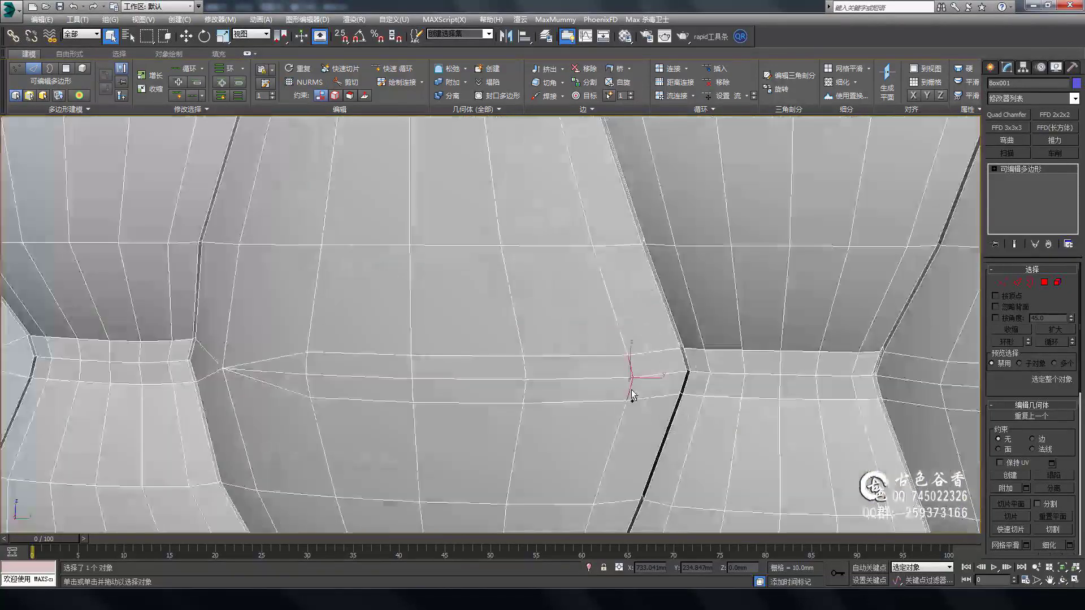
scroll(731, 353, "up", 3)
left_click(731, 354)
scroll(702, 315, "down", 4)
scroll(703, 314, "up", 4)
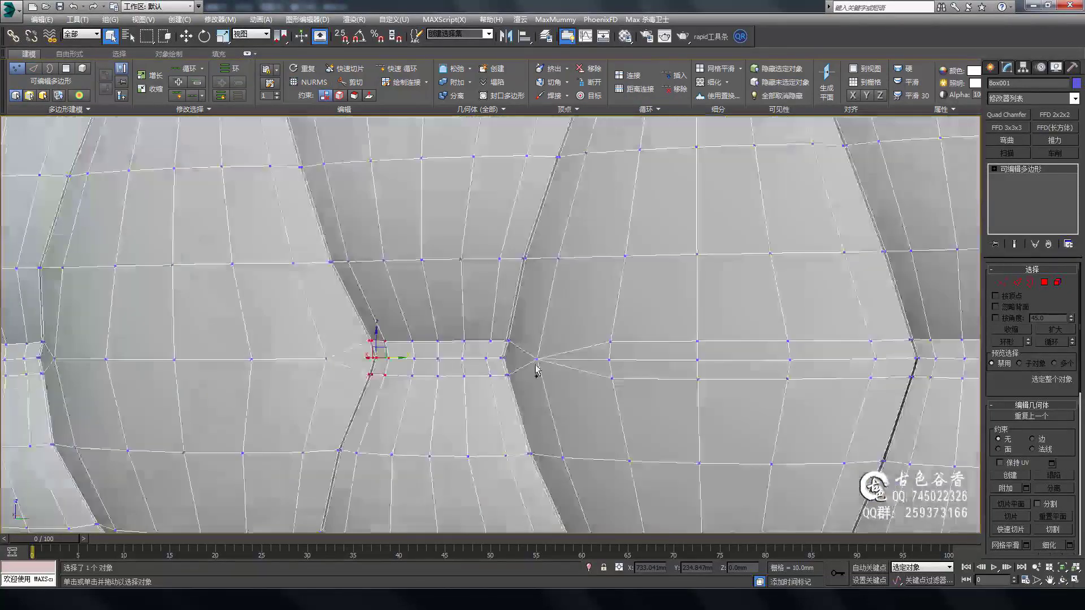
key("2")
left_click(630, 380)
Leave sub-object editing and show the armrest smoothed with NURMS at 2 iterations.
middle_click_drag(664, 320, 664, 332, "alt")
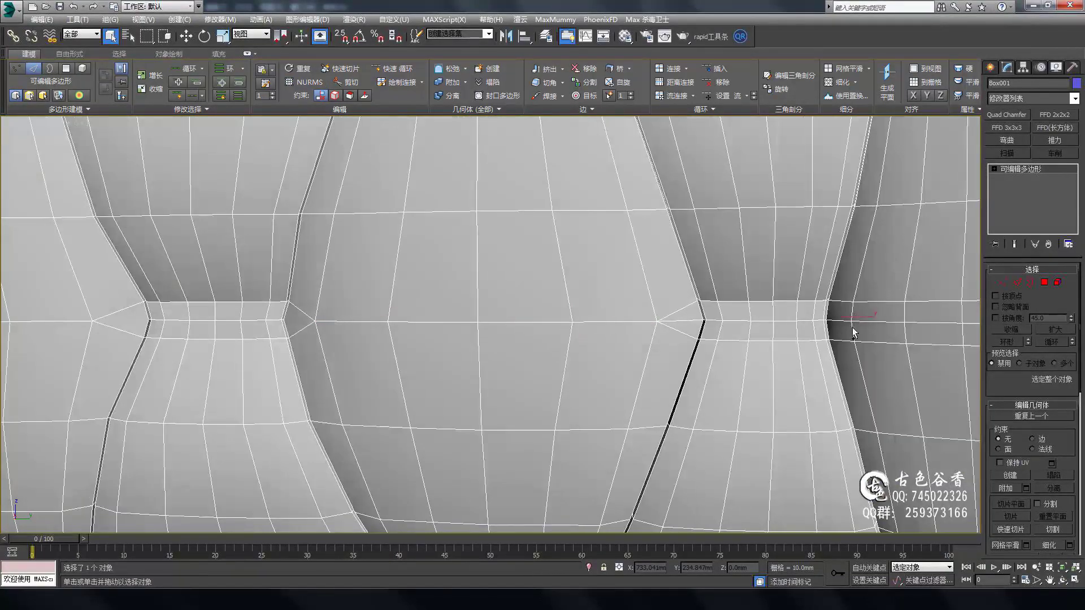
middle_click_drag(853, 333, 745, 310, "alt")
scroll(752, 364, "down", 5)
scroll(750, 375, "up", 5)
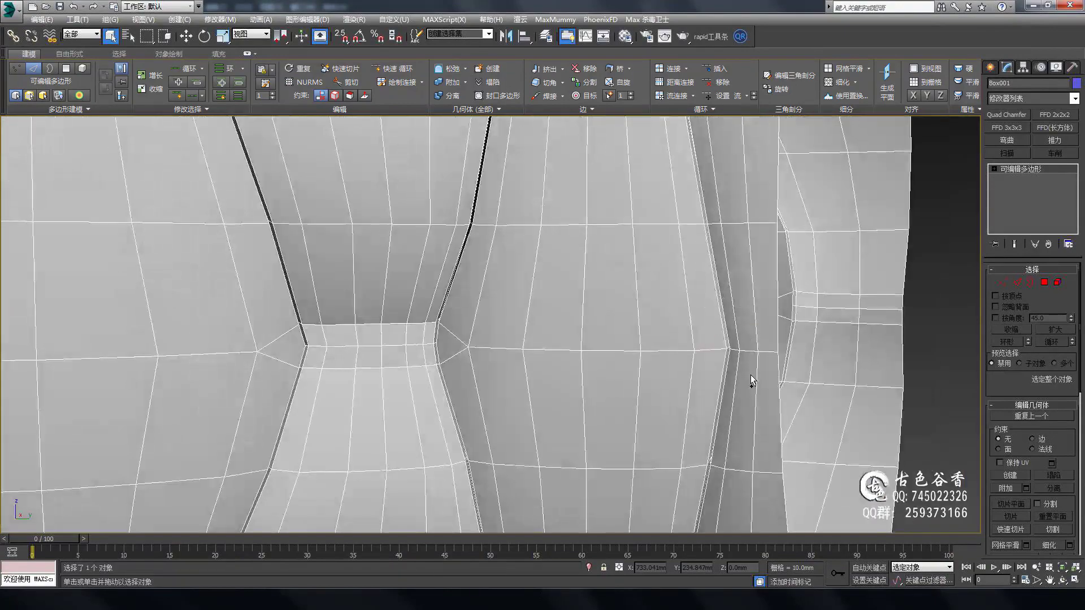
scroll(750, 374, "down", 6)
key("2")
key("F4")
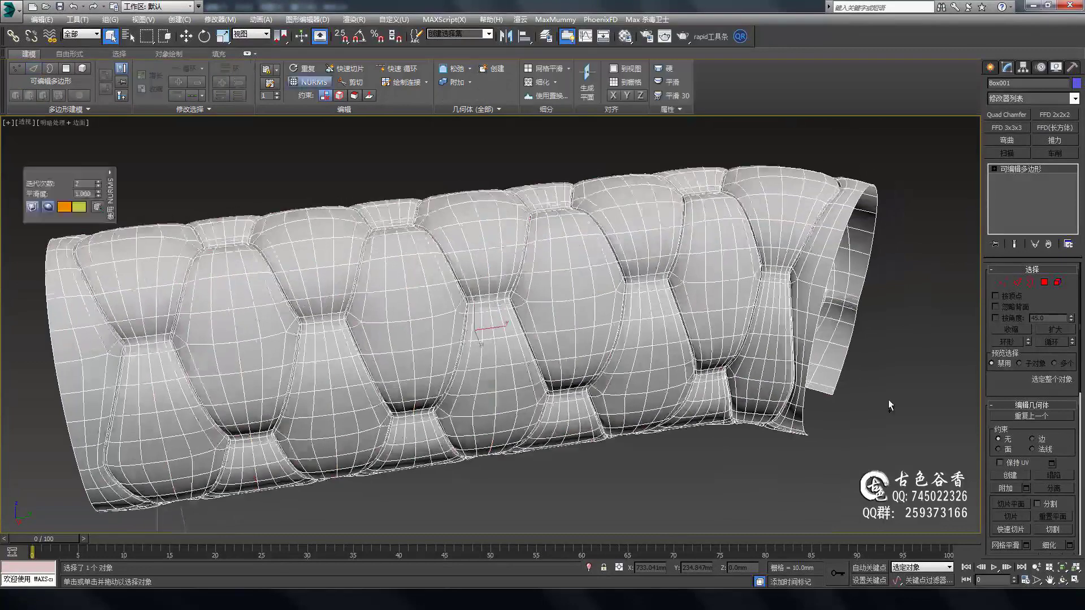
Orbit to look into the armrest tube's open end.
middle_click_drag(889, 399, 553, 341, "alt")
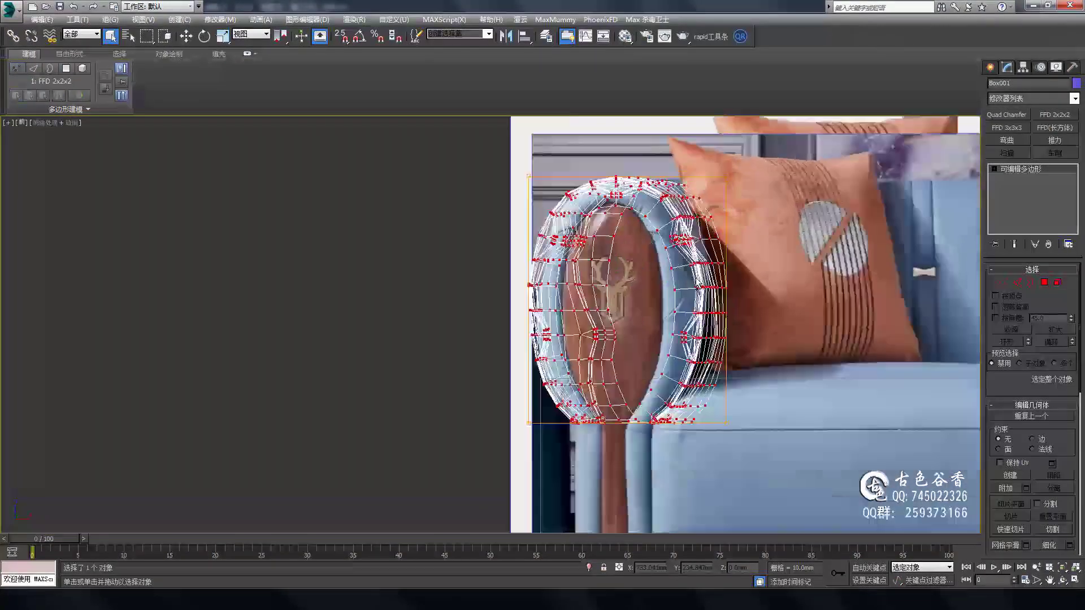
scroll(706, 294, "up", 2)
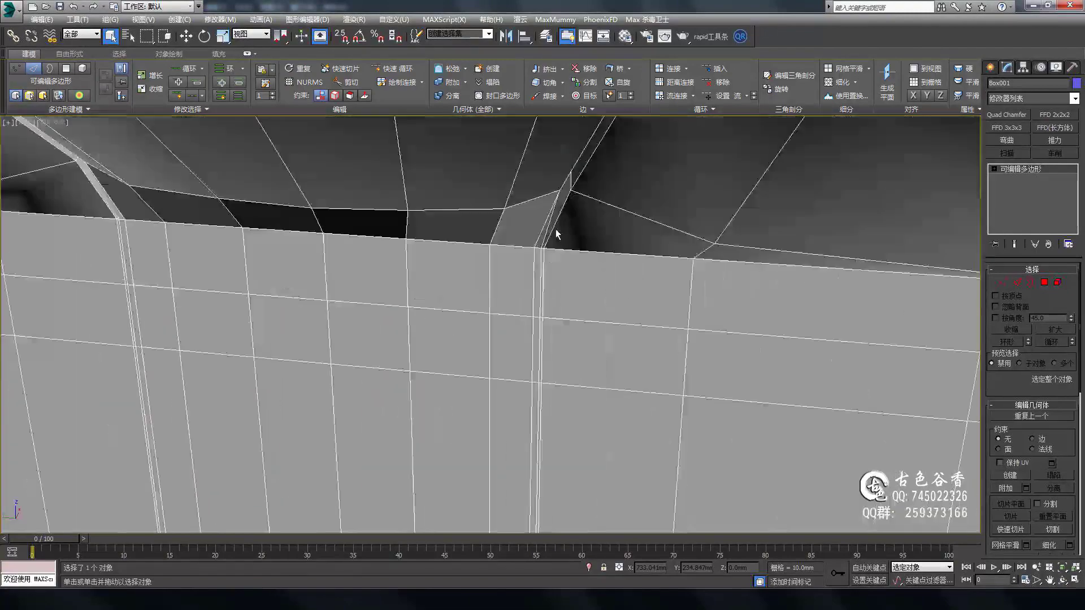
Inspect the lower base panel's top edge from several angles in Vertex and Polygon modes.
key("1")
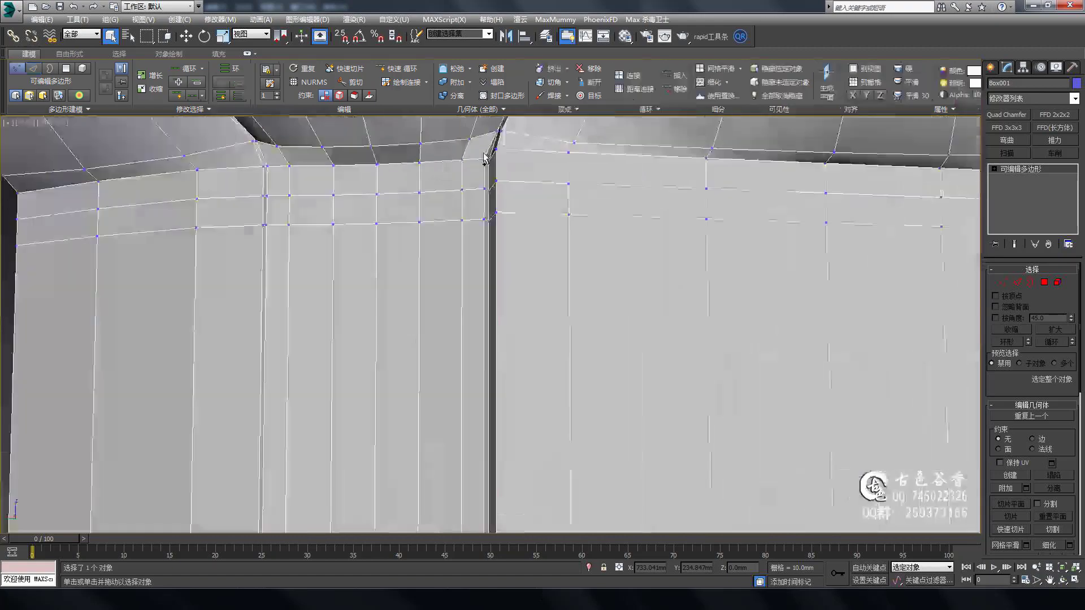
middle_click_drag(485, 158, 502, 208, "alt")
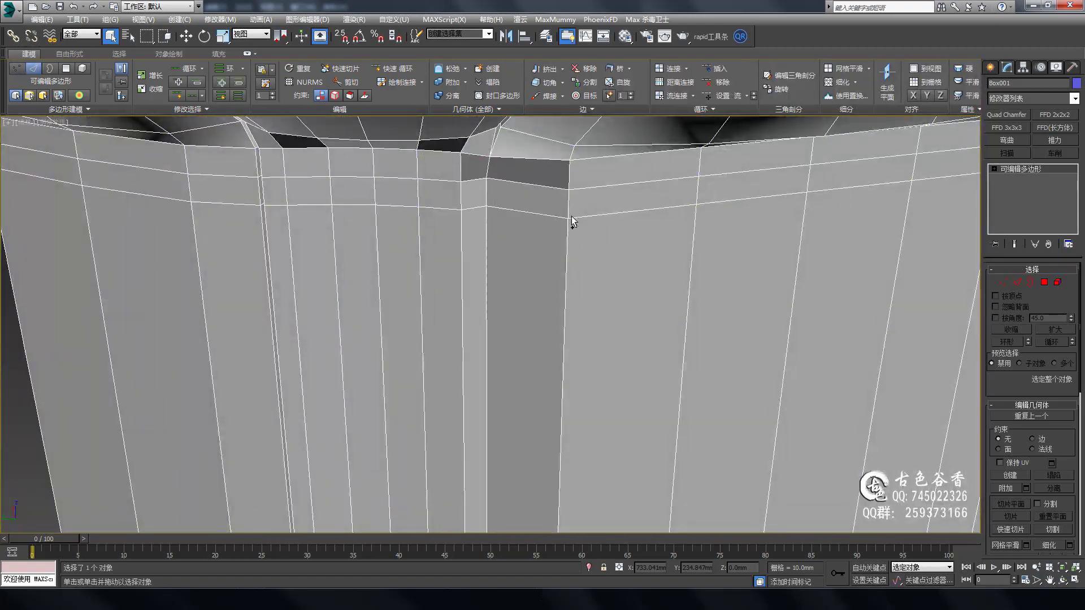
middle_click_drag(572, 216, 514, 244, "alt")
scroll(532, 444, "down", 5)
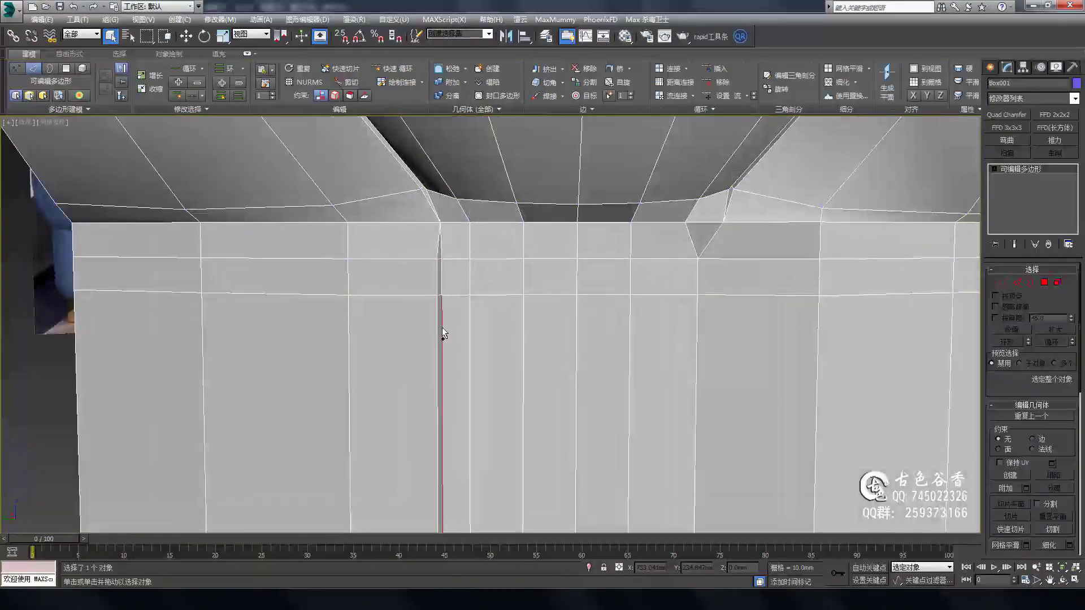
middle_click_drag(458, 303, 531, 293, "alt")
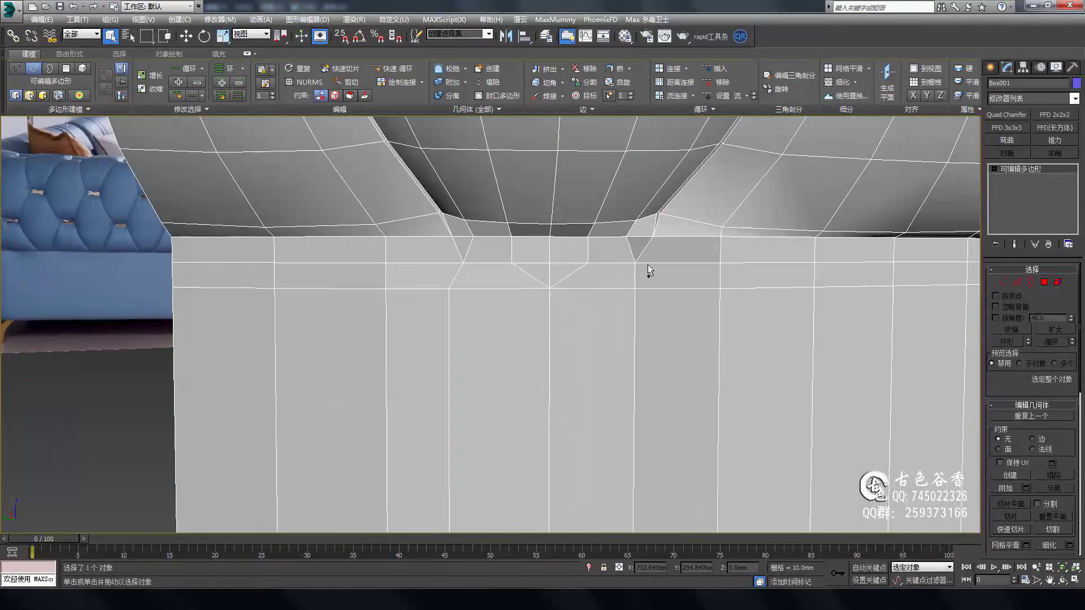
mouse_move(649, 270)
middle_mouse_down("alt")
mouse_move(524, 242)
mouse_move(842, 381)
middle_mouse_up("alt")
key("4")
mouse_move(557, 242)
middle_mouse_down("alt")
mouse_move(561, 281)
mouse_move(649, 213)
mouse_move(659, 376)
middle_mouse_up("alt")
Select a vertical edge and an edge along the top of the base panel.
key("2")
left_click(700, 234)
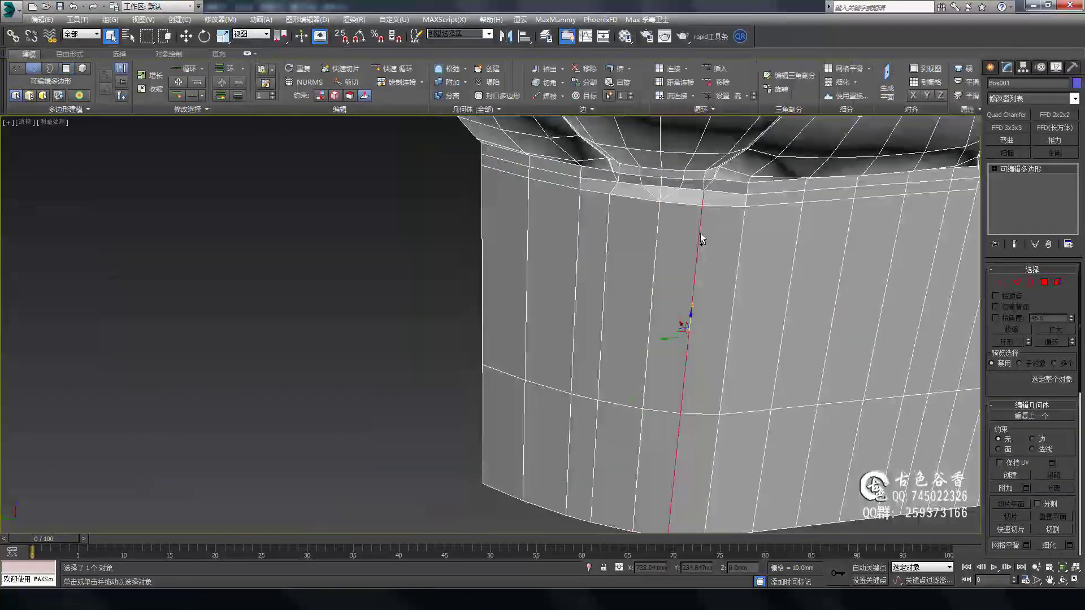
scroll(700, 233, "down", 3)
middle_click_drag(697, 279, 787, 238, "alt")
left_click(745, 237)
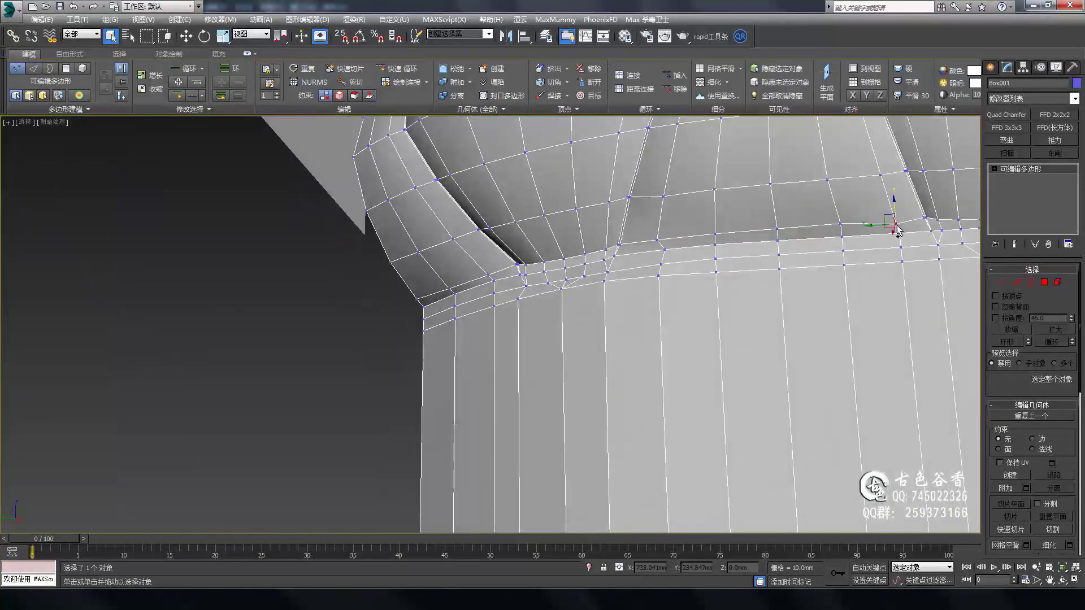
mouse_move(899, 232)
middle_mouse_down("alt")
mouse_move(573, 250)
mouse_move(602, 257)
mouse_move(573, 276)
mouse_move(600, 356)
mouse_move(629, 134)
middle_mouse_up("alt")
Review the base panel's edges from the front and along to its left end.
key("2")
scroll(591, 204, "up", 3)
scroll(586, 172, "down", 3)
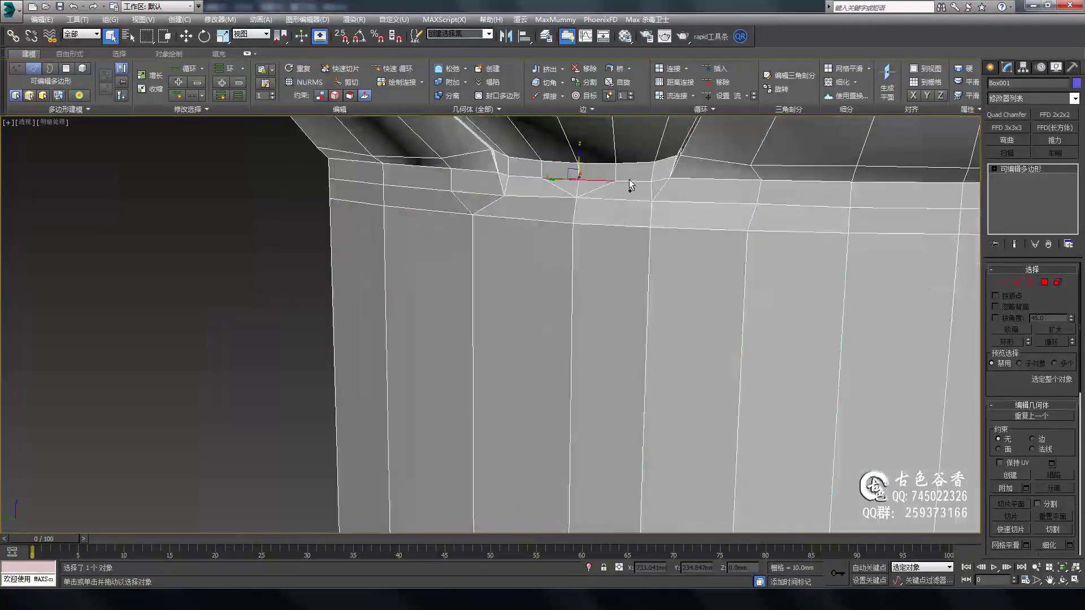
scroll(635, 222, "up", 3)
middle_click_drag(585, 170, 603, 156, "alt")
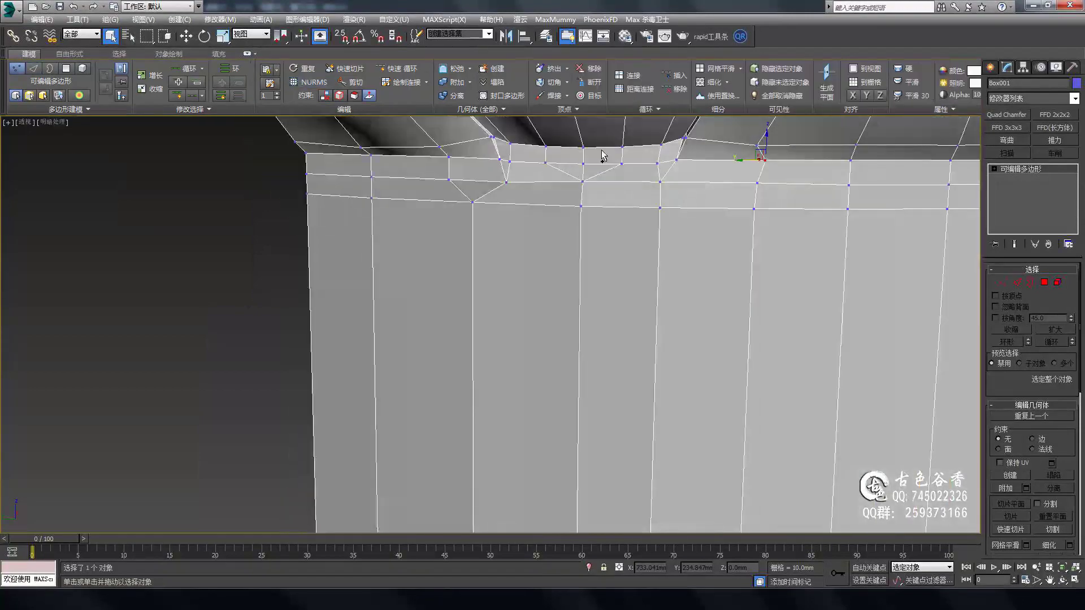
scroll(740, 187, "down", 5)
key("2")
scroll(592, 274, "up", 3)
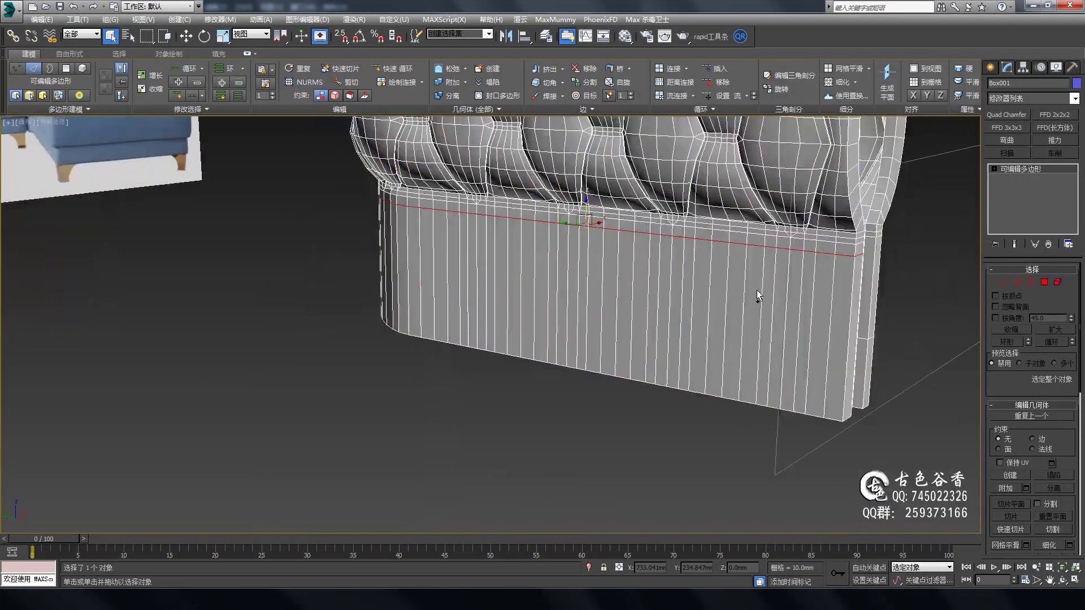
scroll(623, 239, "up", 3)
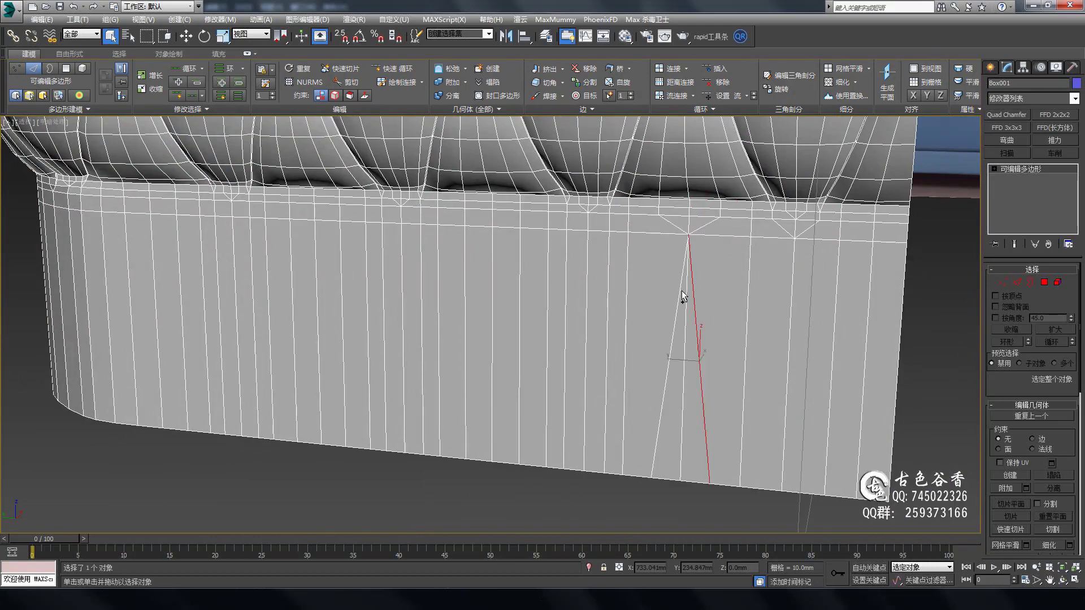
middle_click_drag(682, 296, 709, 286, "alt")
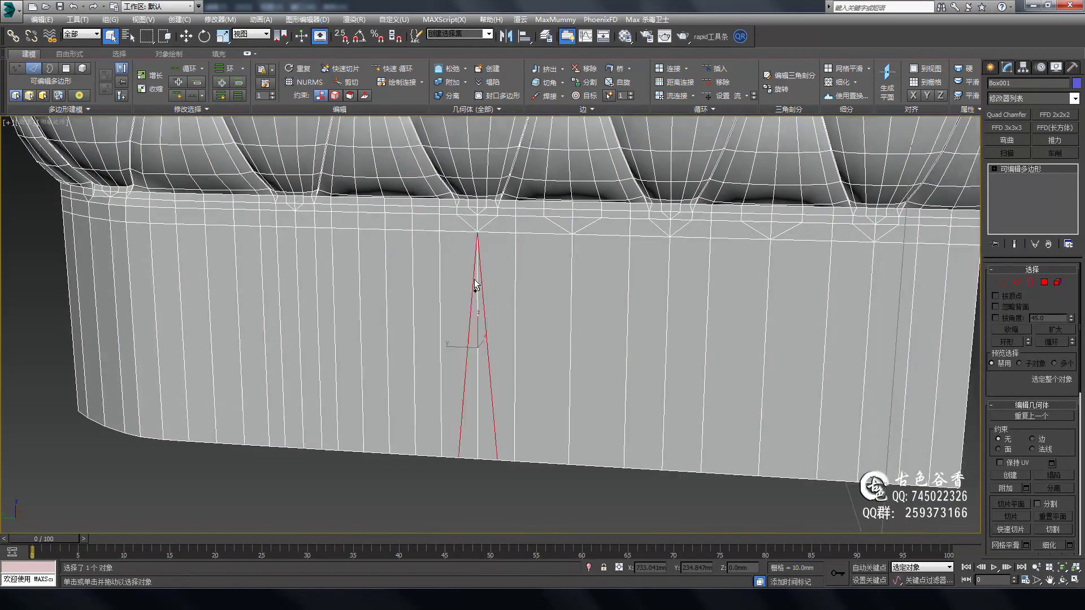
middle_click_drag(474, 285, 399, 286, "alt")
mouse_move(320, 289)
middle_mouse_down("alt")
mouse_move(384, 309)
mouse_move(287, 304)
middle_mouse_up("alt")
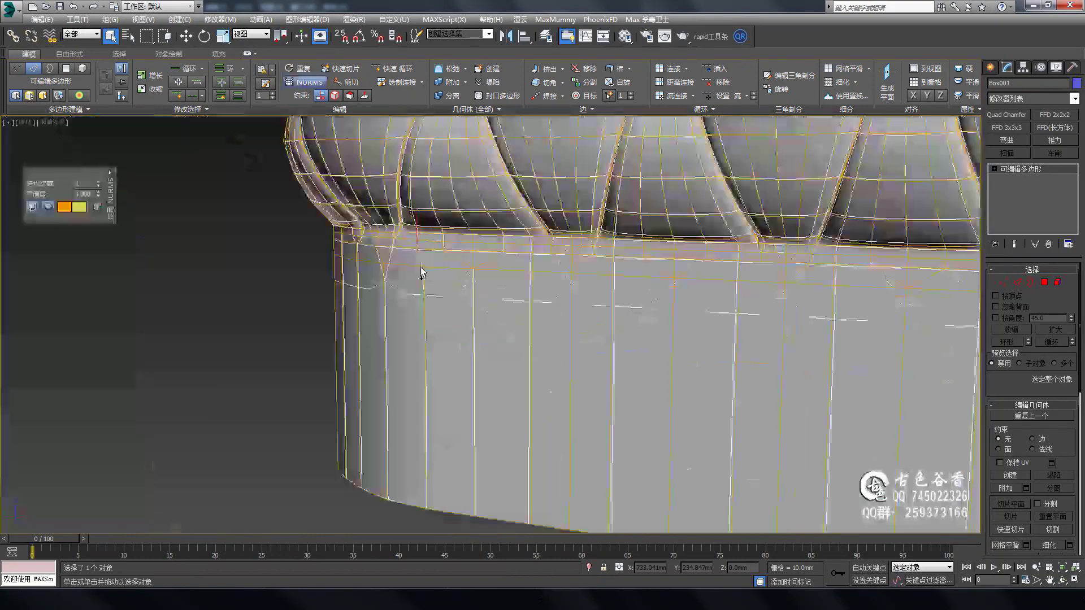
scroll(478, 215, "down", 10)
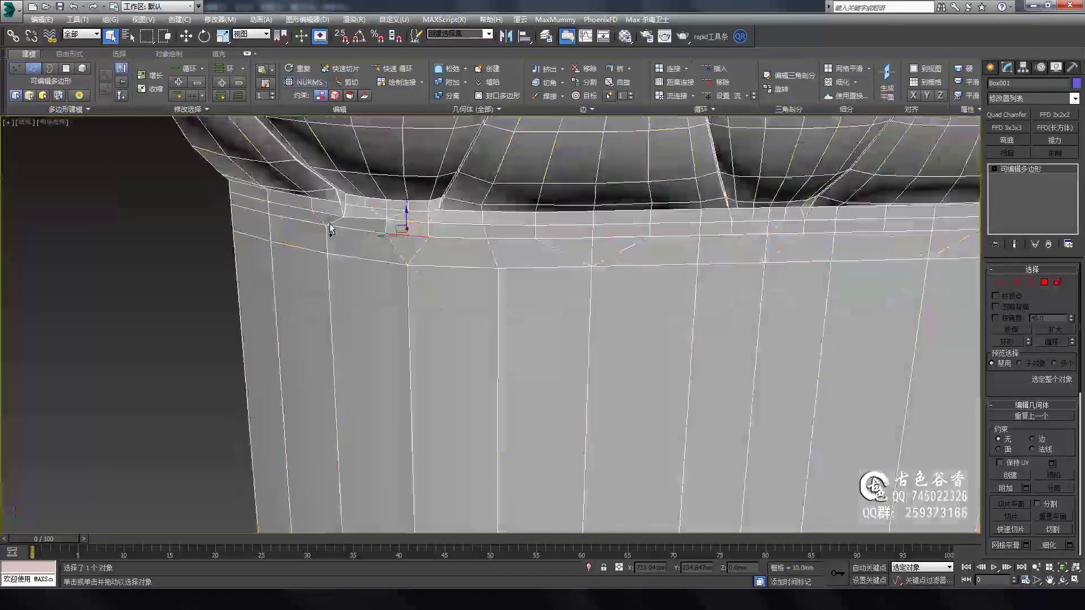
Preview the base panel with NURMS smoothing and orbit to check it.
key("ctrl+q")
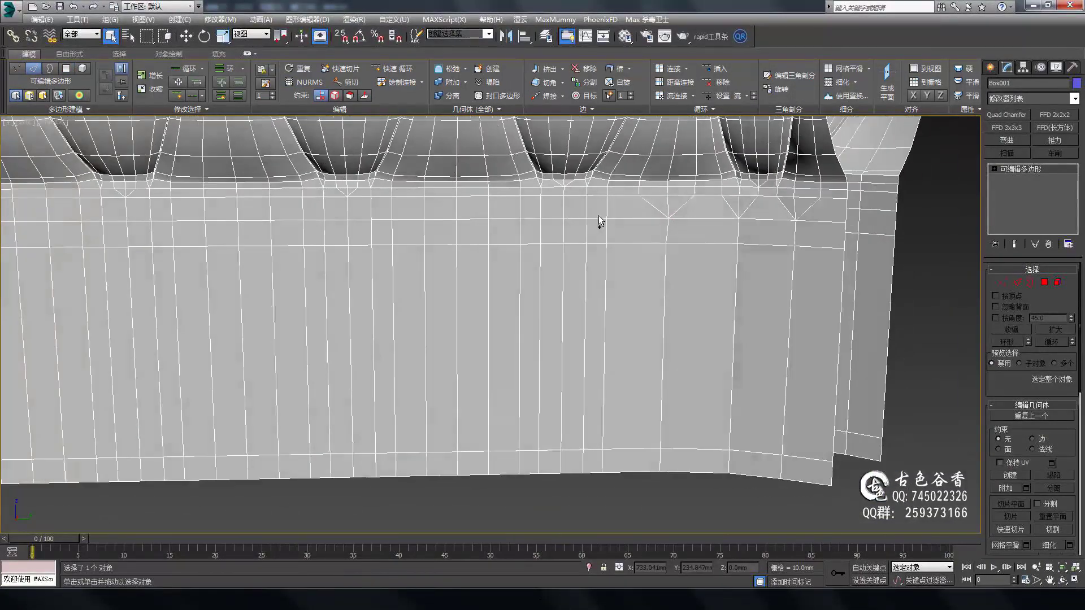
mouse_move(546, 238)
middle_mouse_down("alt")
mouse_move(613, 222)
mouse_move(603, 271)
mouse_move(496, 187)
mouse_move(628, 282)
middle_mouse_up("alt")
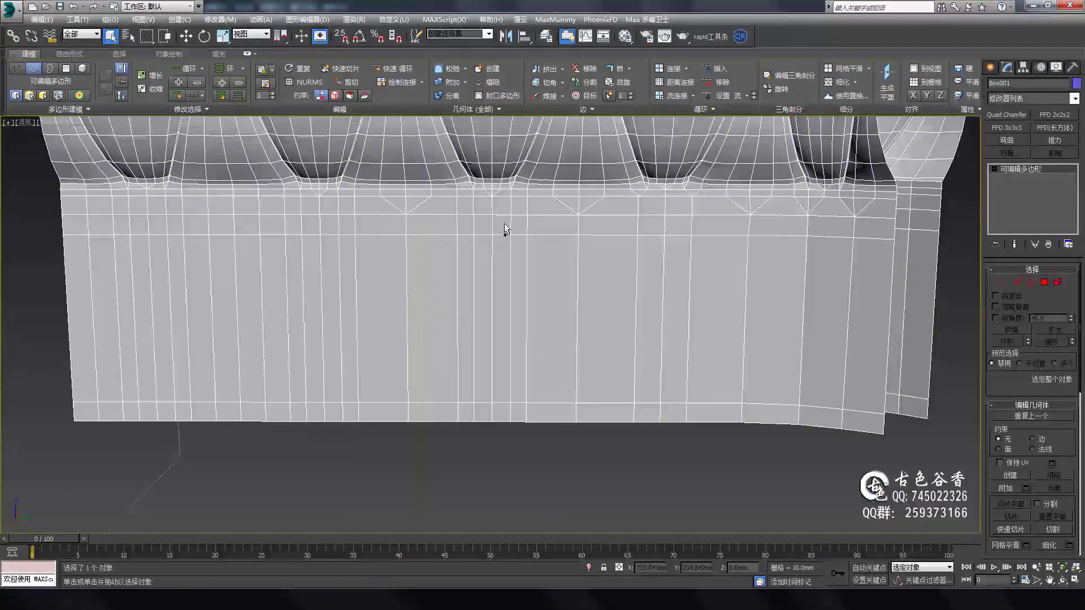
mouse_move(505, 229)
middle_mouse_down("alt")
mouse_move(535, 245)
mouse_move(434, 238)
middle_mouse_up("alt")
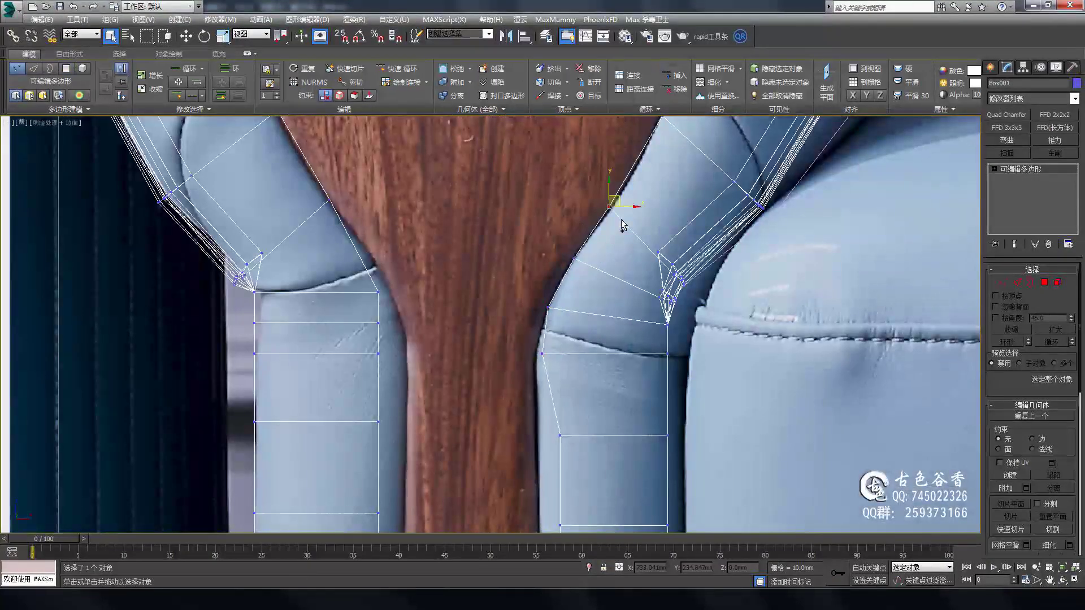
Close the Bridge settings and orbit around the sofa legs in Perspective.
mouse_move(621, 225)
middle_mouse_down("alt")
mouse_move(615, 283)
mouse_move(553, 199)
mouse_move(530, 297)
middle_mouse_up("alt")
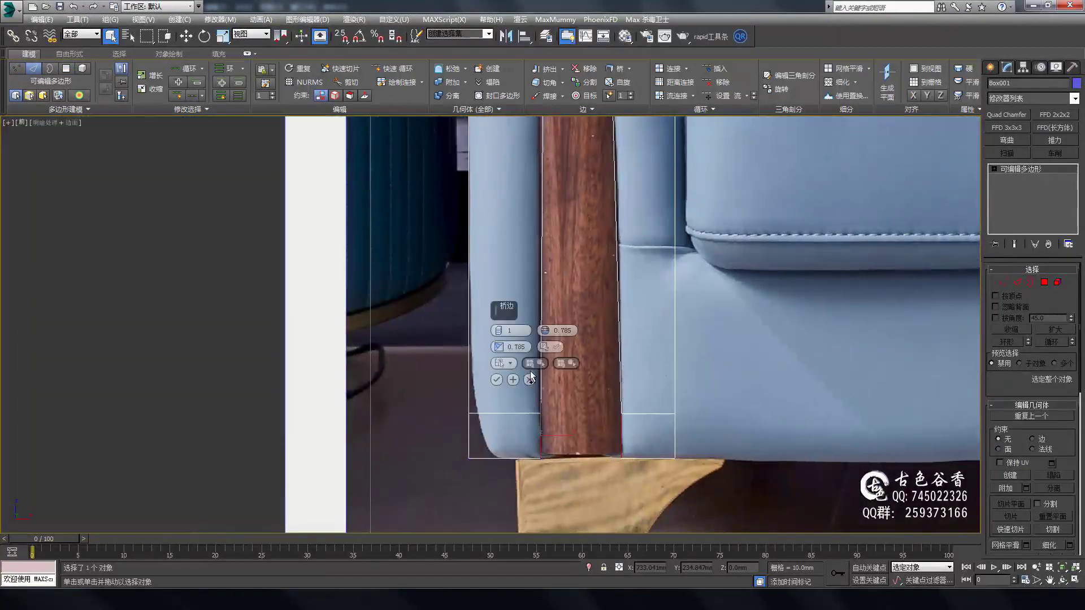
left_click(529, 379)
key("p")
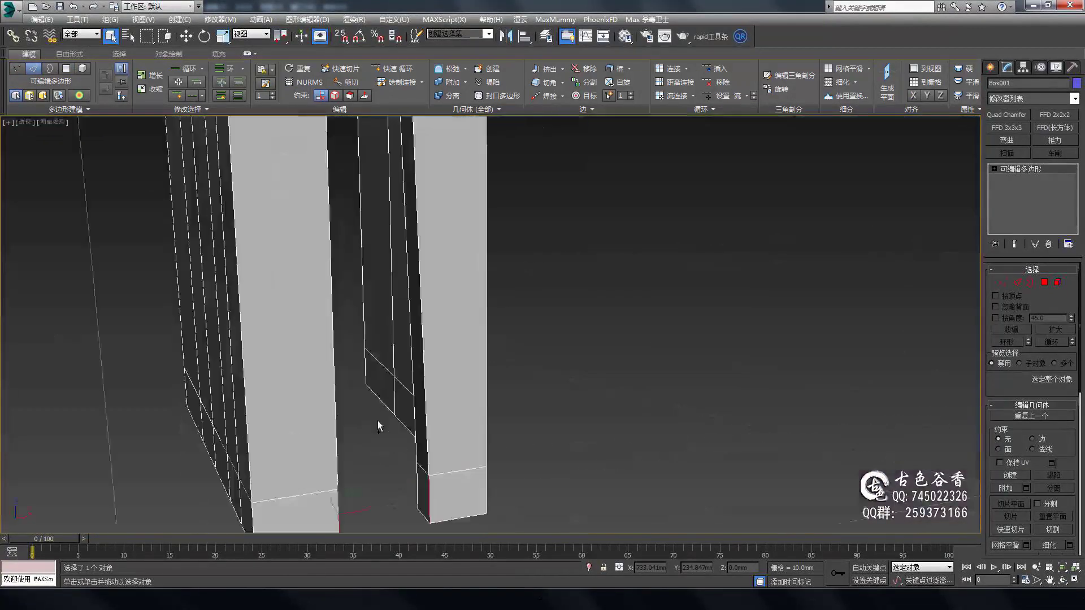
middle_click_drag(377, 420, 398, 439, "alt")
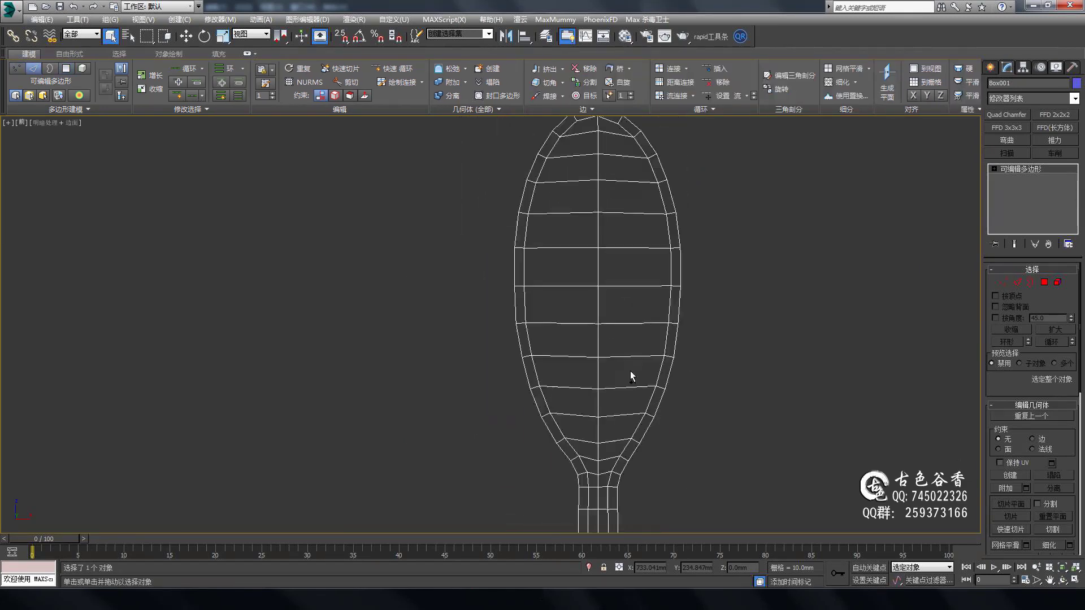
Inspect the oval panel's polygons and edges with shading on, orbiting to its neck.
key("4")
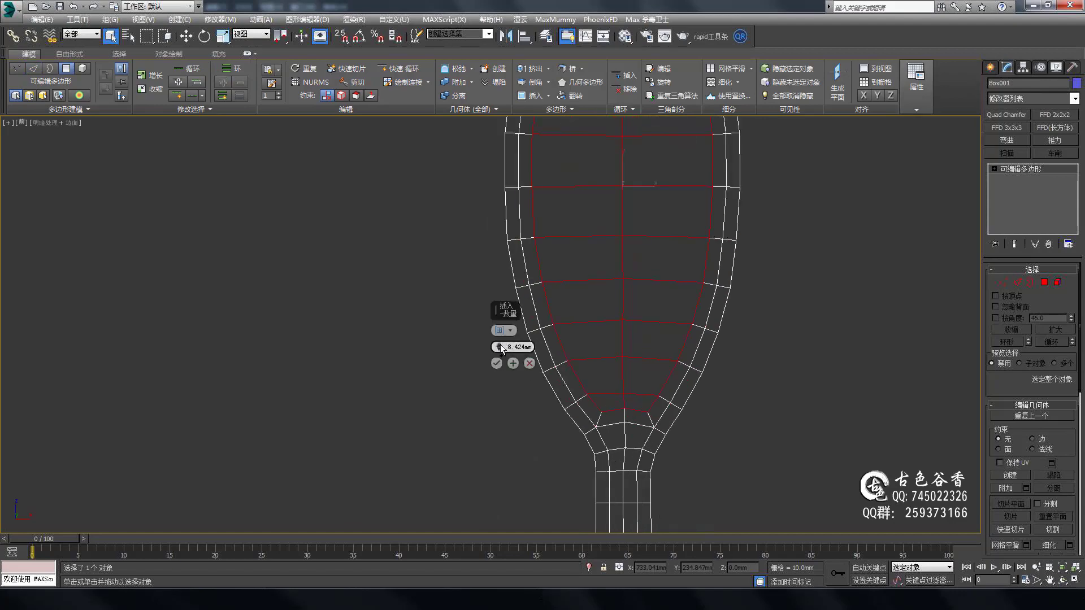
key("2")
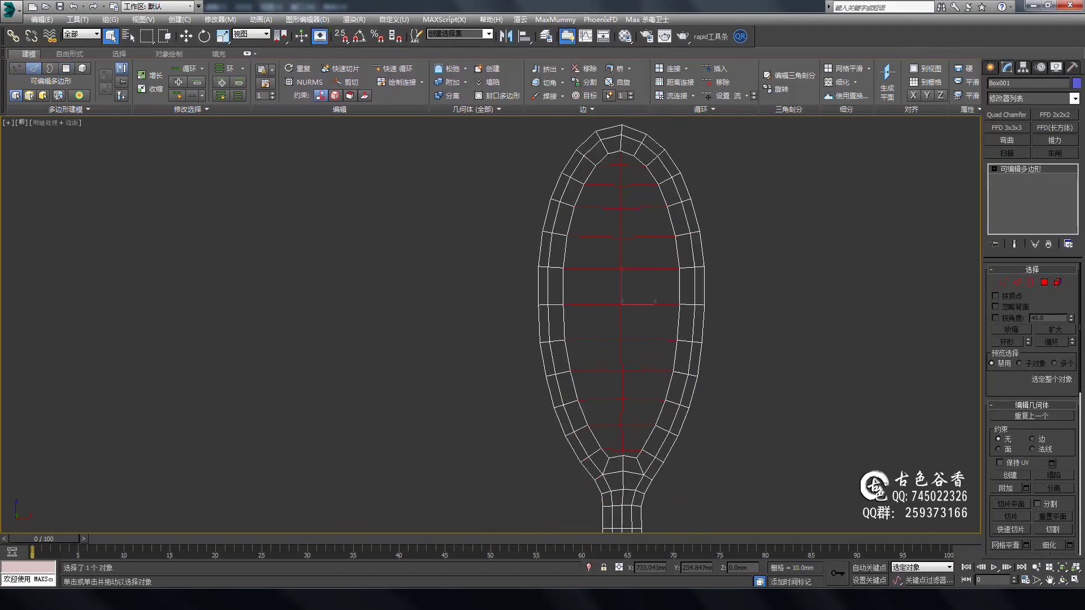
key("F3")
middle_click_drag(541, 352, 687, 263, "alt")
scroll(687, 263, "up", 5)
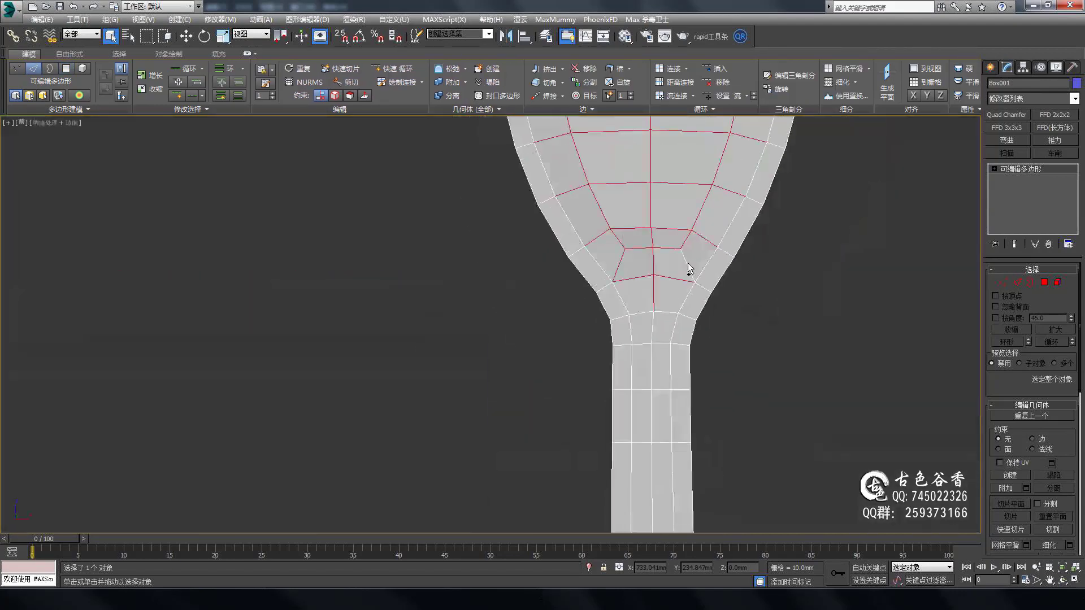
key("4")
Check the oval panel's edges in the maximized Front view, then from beneath in Perspective.
key("alt+w")
middle_click(390, 240)
key("alt+w")
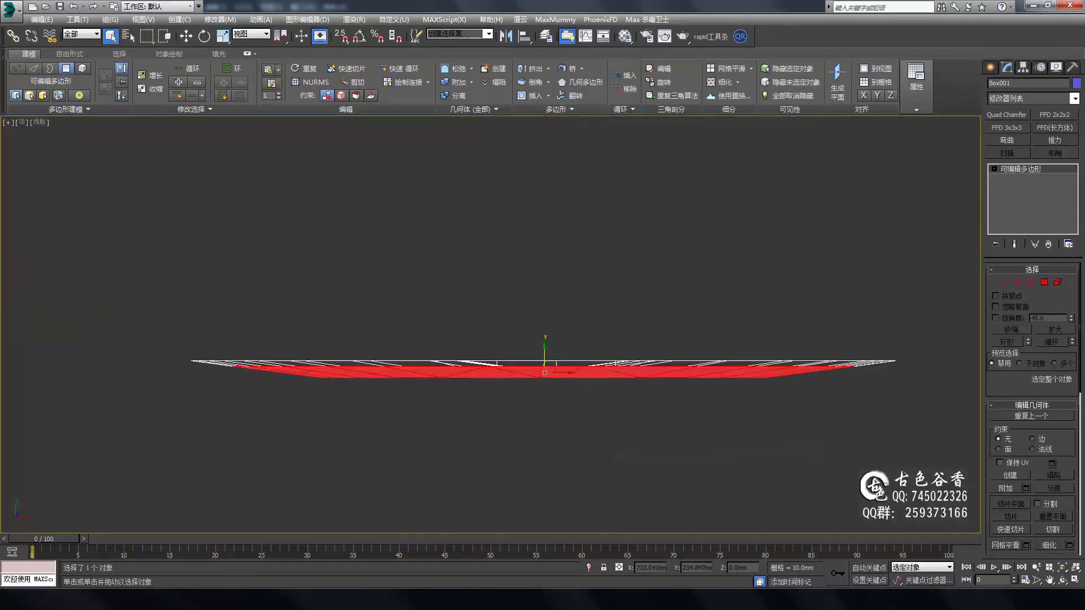
key("p")
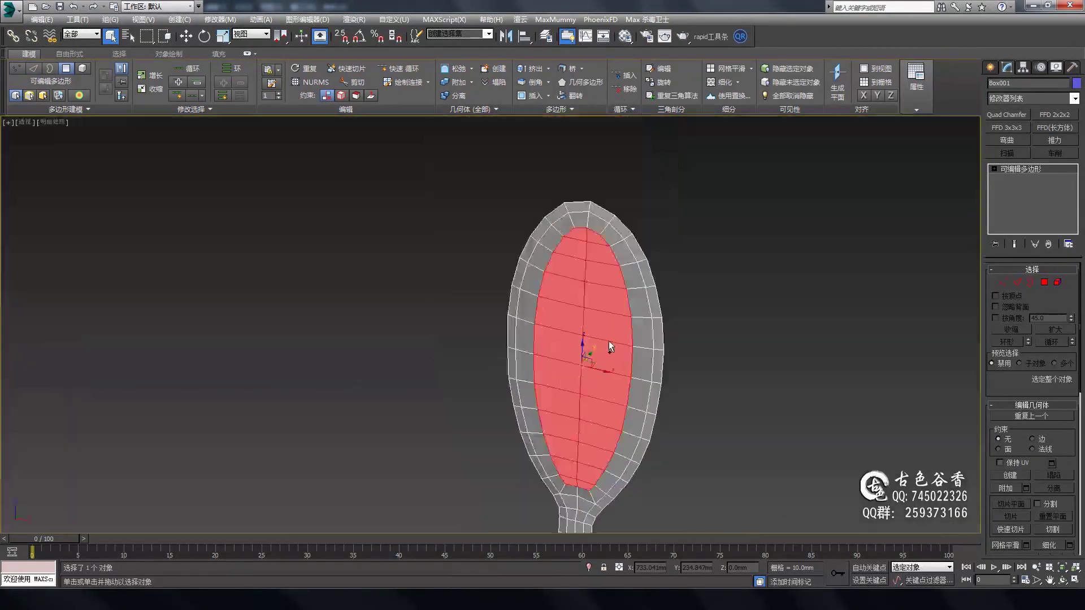
key("2")
scroll(498, 316, "up", 5)
scroll(660, 345, "down", 5)
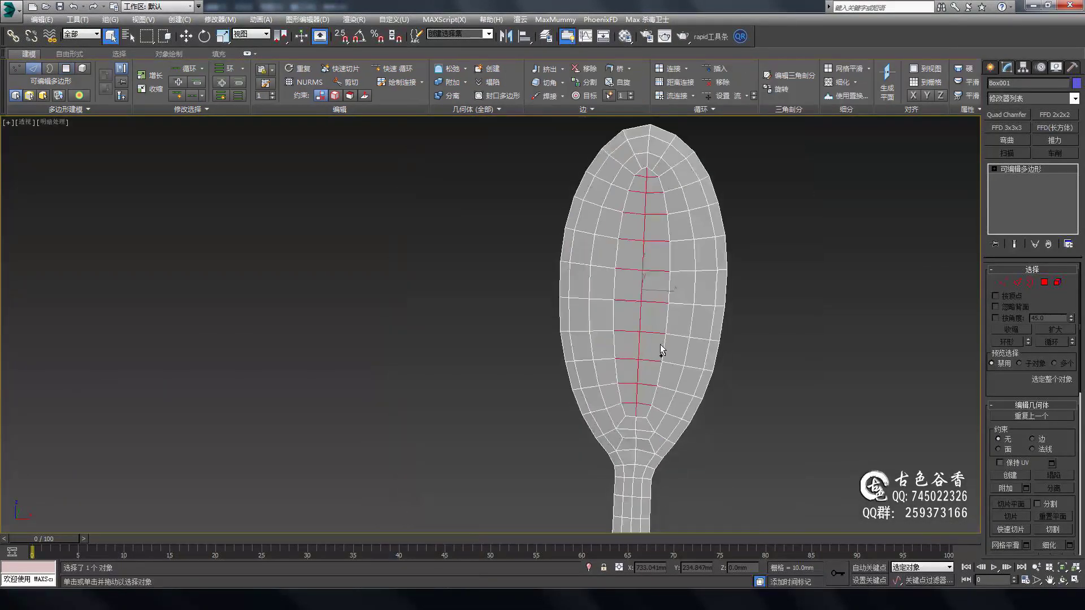
key("2")
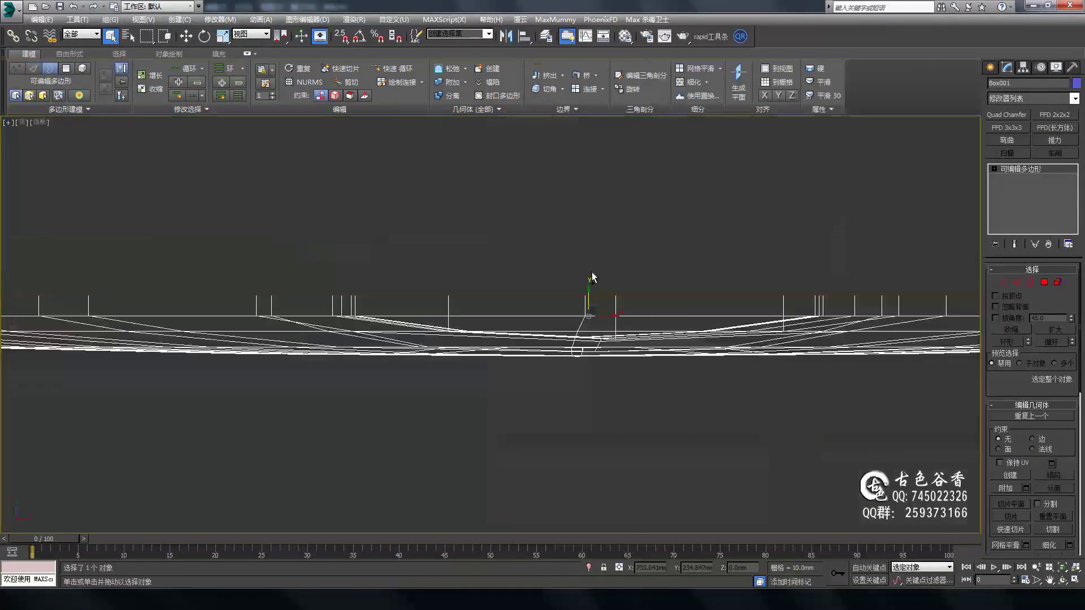
middle_click_drag(666, 276, 833, 317, "alt")
scroll(648, 195, "up", 5)
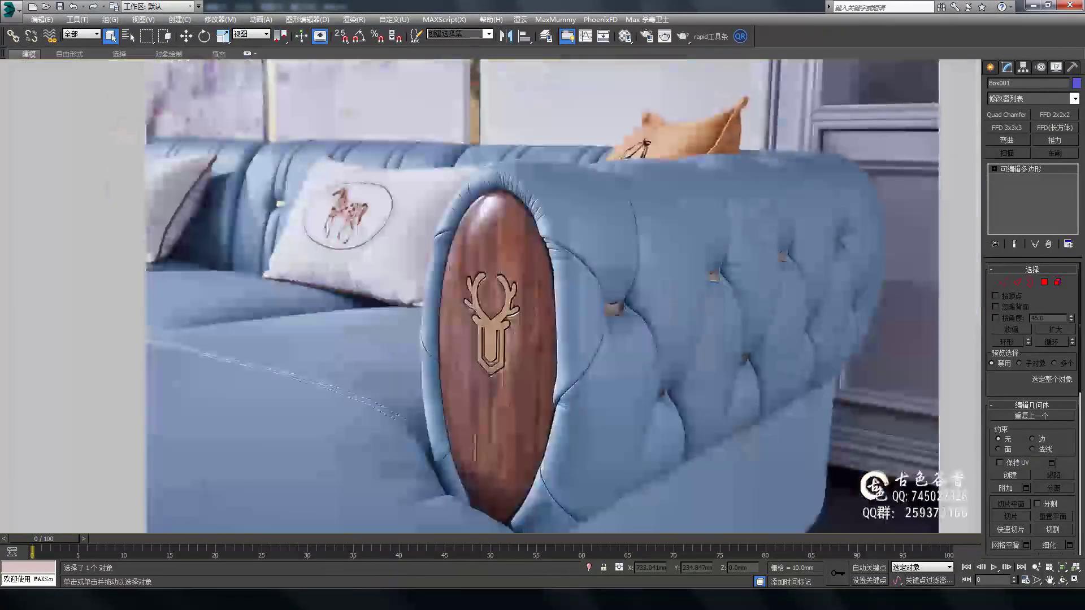
Zoom the viewport in on the deer-head emblem reference.
scroll(567, 321, "down", 5)
scroll(505, 222, "up", 5)
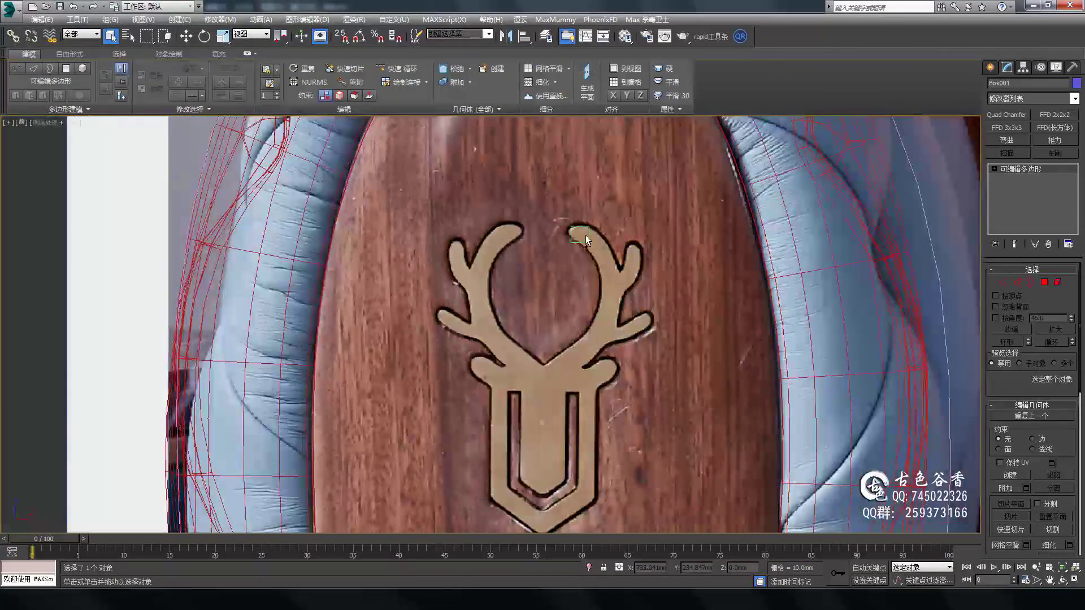
Extend the poly strip down the emblem's leg.
scroll(586, 239, "up", 3)
scroll(581, 242, "up", 3)
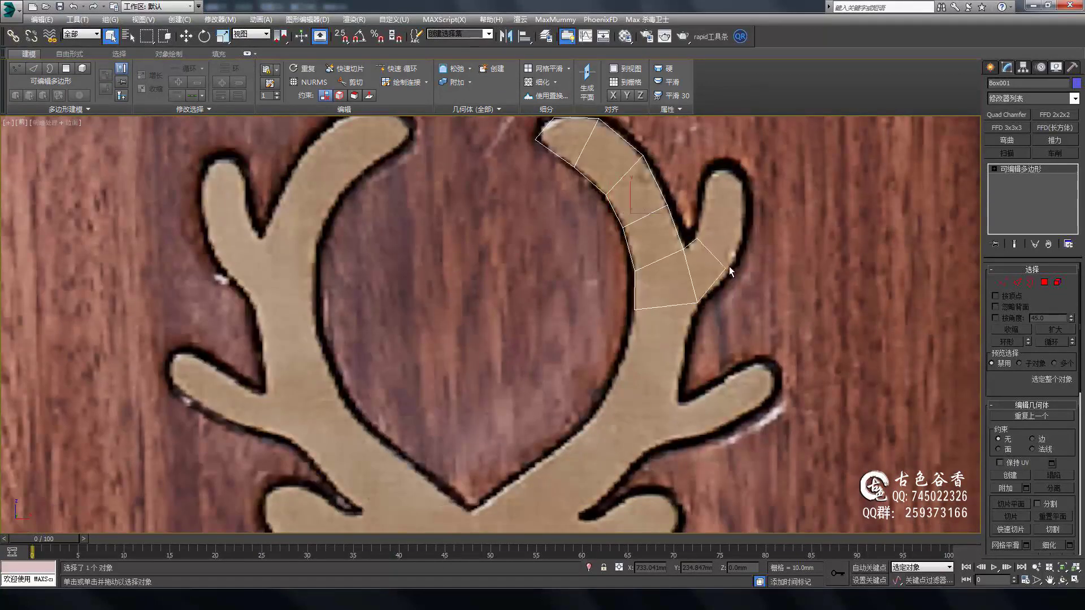
scroll(714, 265, "up", 2)
scroll(699, 257, "up", 2)
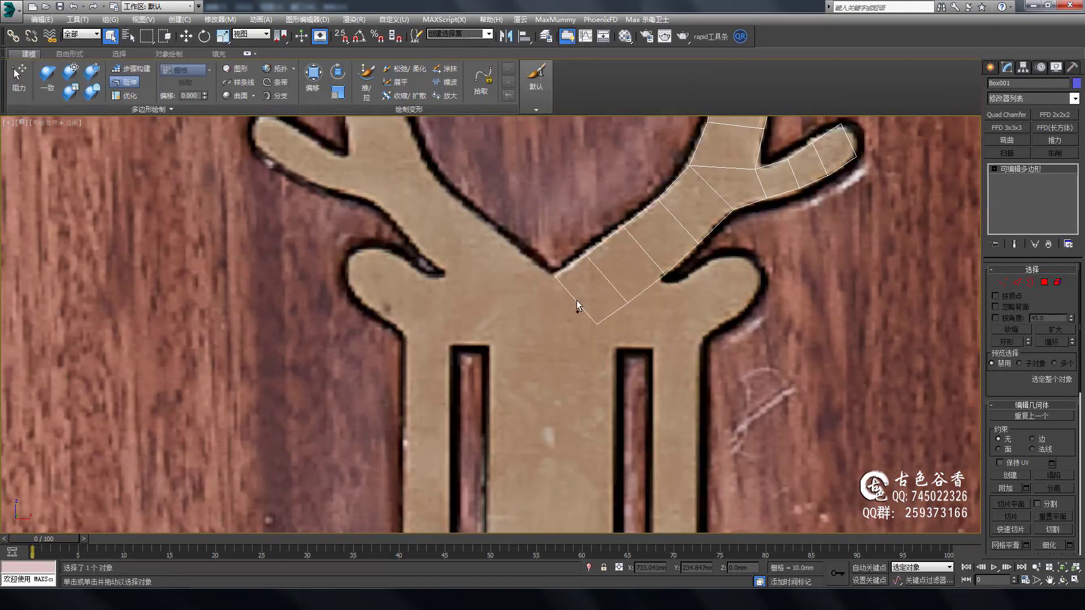
scroll(599, 310, "up", 2)
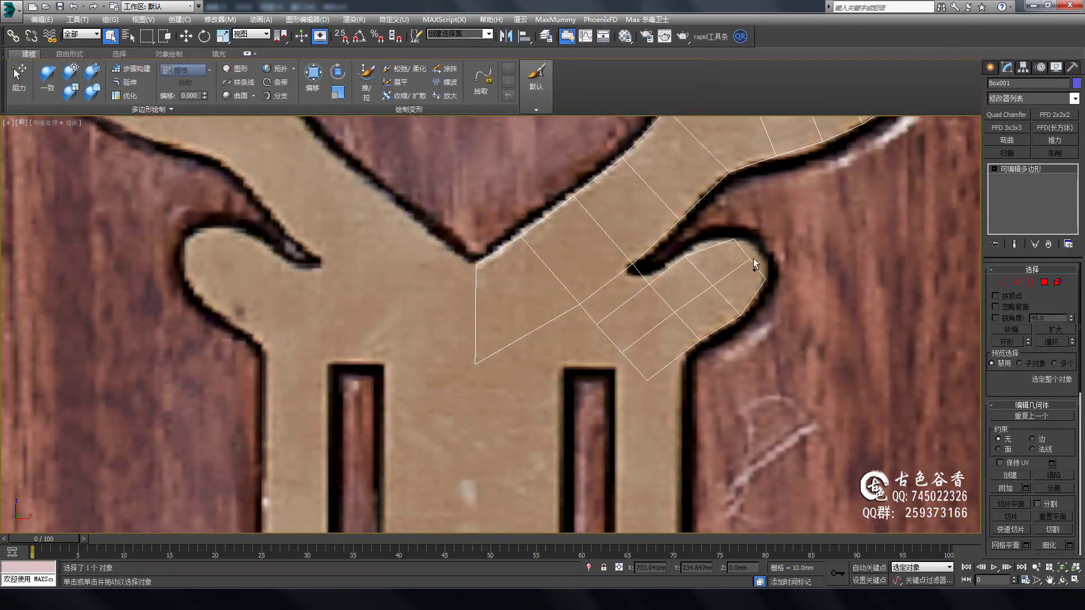
scroll(747, 266, "down", 3)
left_click_drag(694, 279, 693, 454)
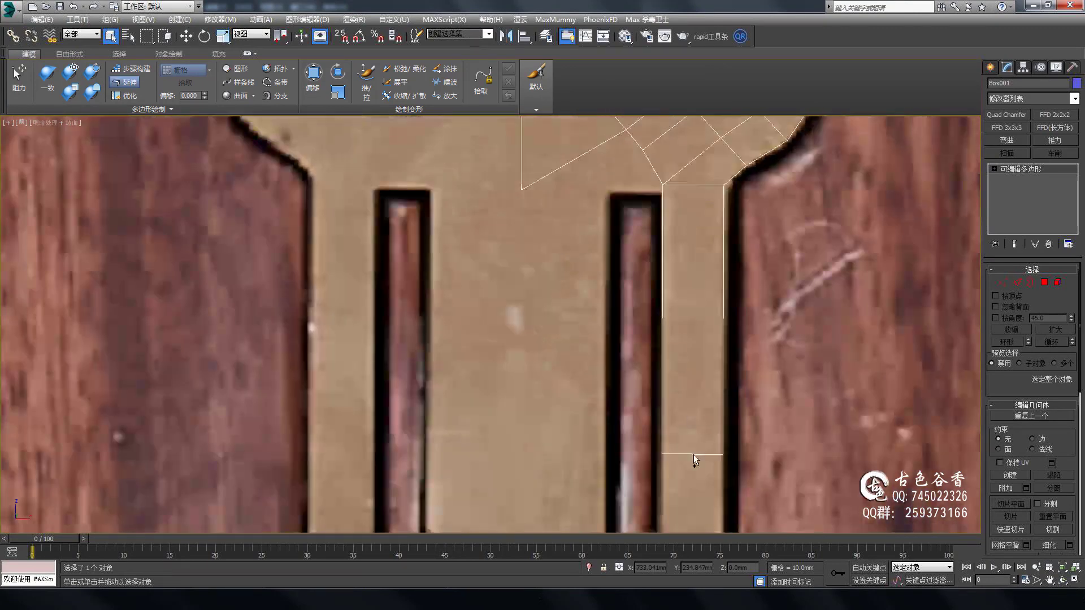
scroll(682, 365, "up", 3)
scroll(682, 365, "down", 3)
Shift-drag a new quad out from the strip's left edge.
key("shift")
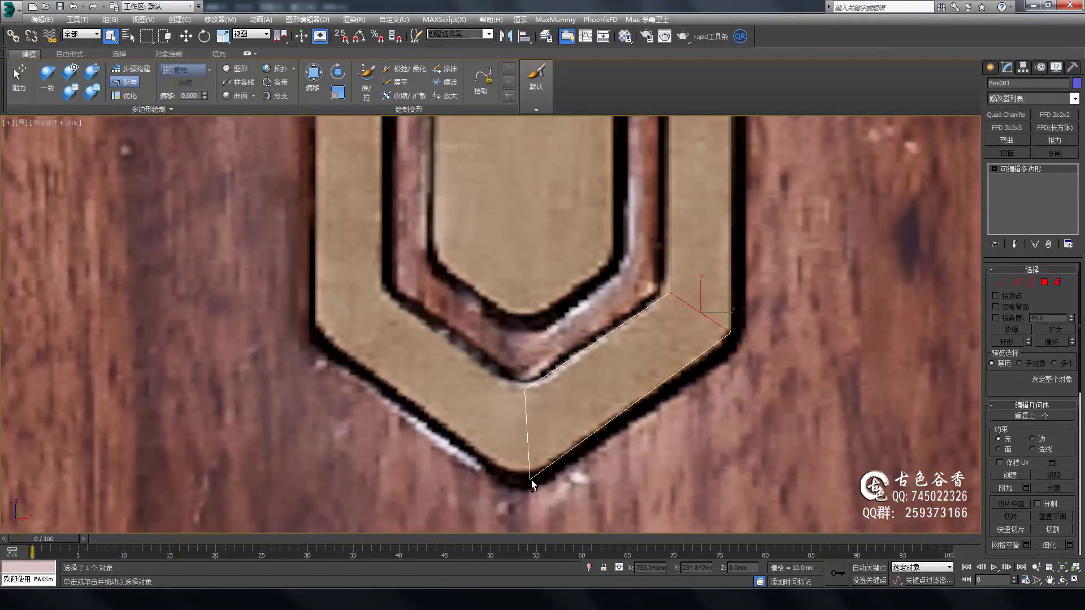
scroll(600, 266, "up", 3)
mouse_move(600, 265)
left_mouse_down("shift")
mouse_move(638, 181)
mouse_move(619, 238)
left_mouse_up("shift")
scroll(619, 238, "up", 3)
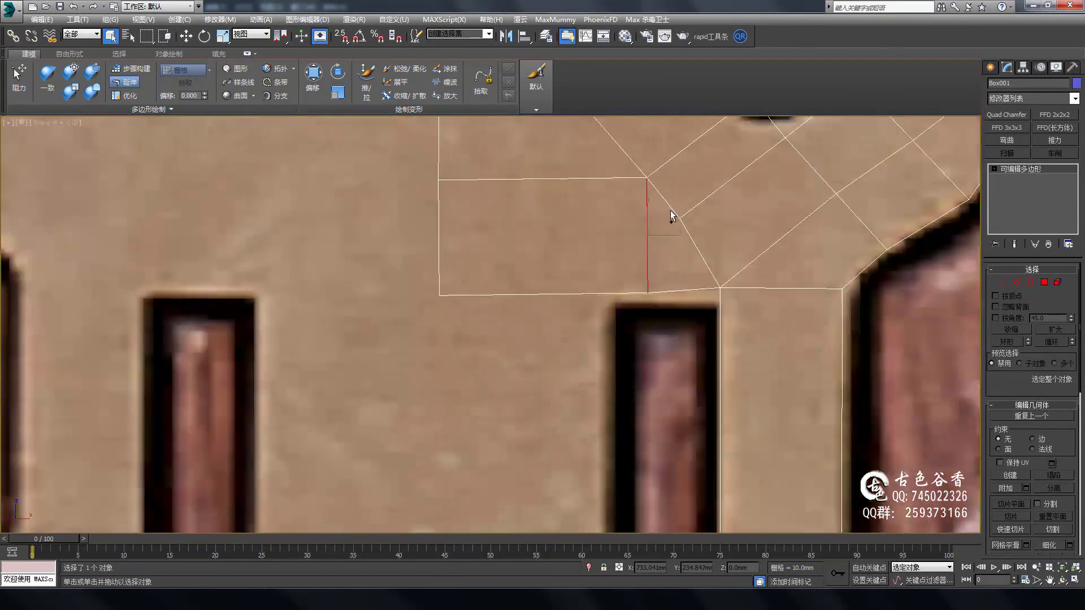
scroll(701, 393, "down", 3)
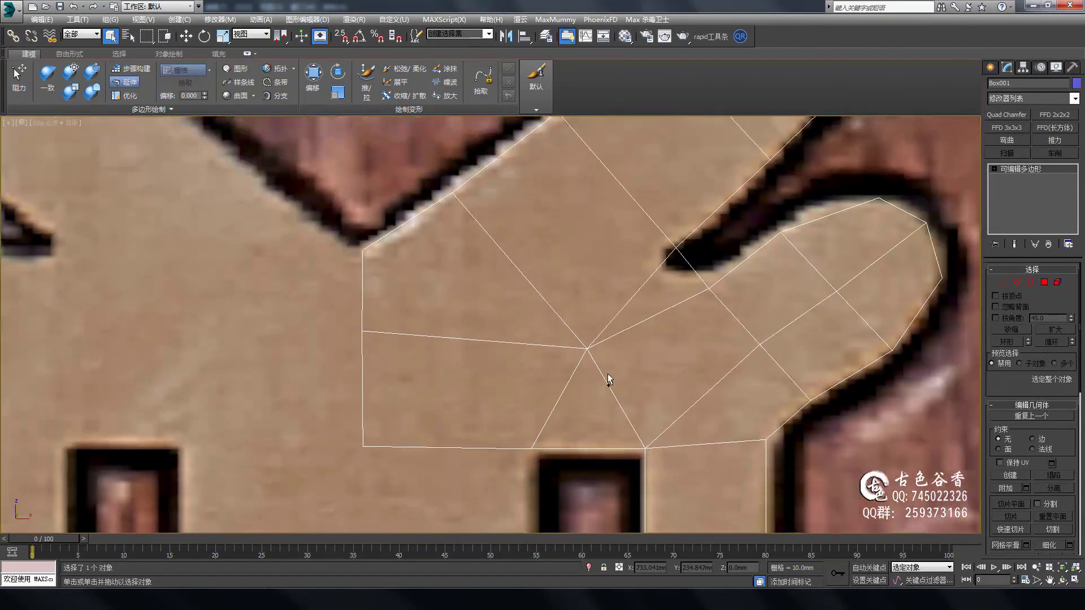
scroll(630, 455, "up", 3)
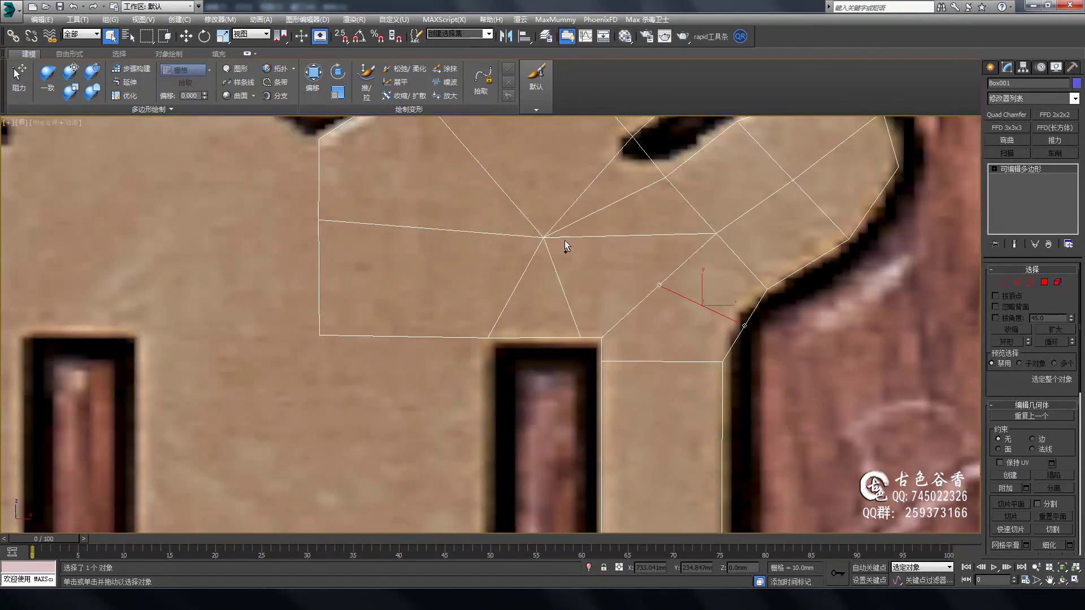
Cut new edges near the base of the curved antler branch.
middle_click_drag(557, 236, 552, 318)
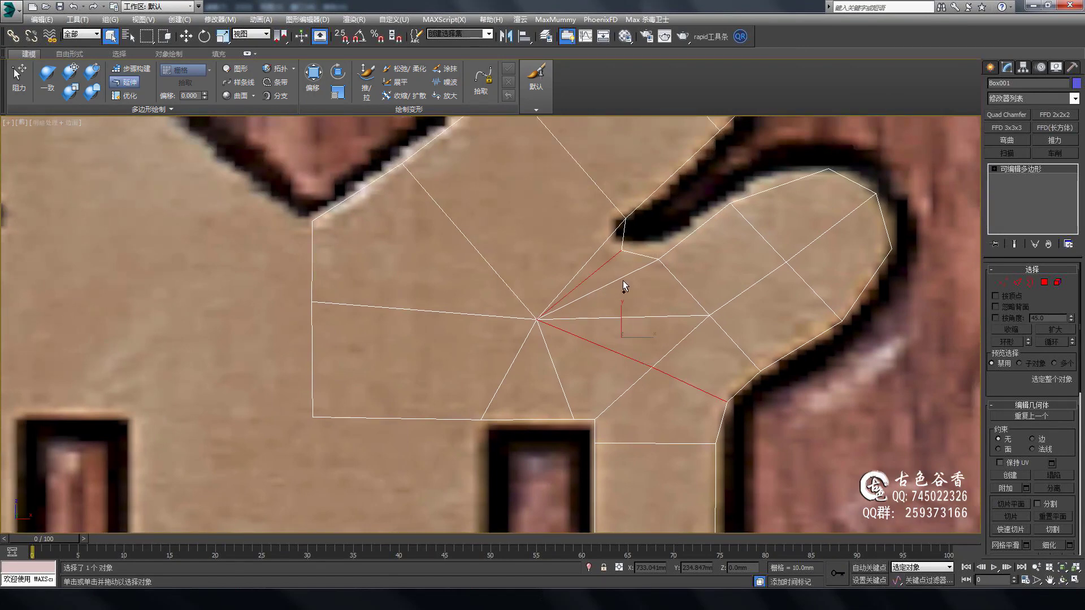
middle_click_drag(619, 357, 600, 341)
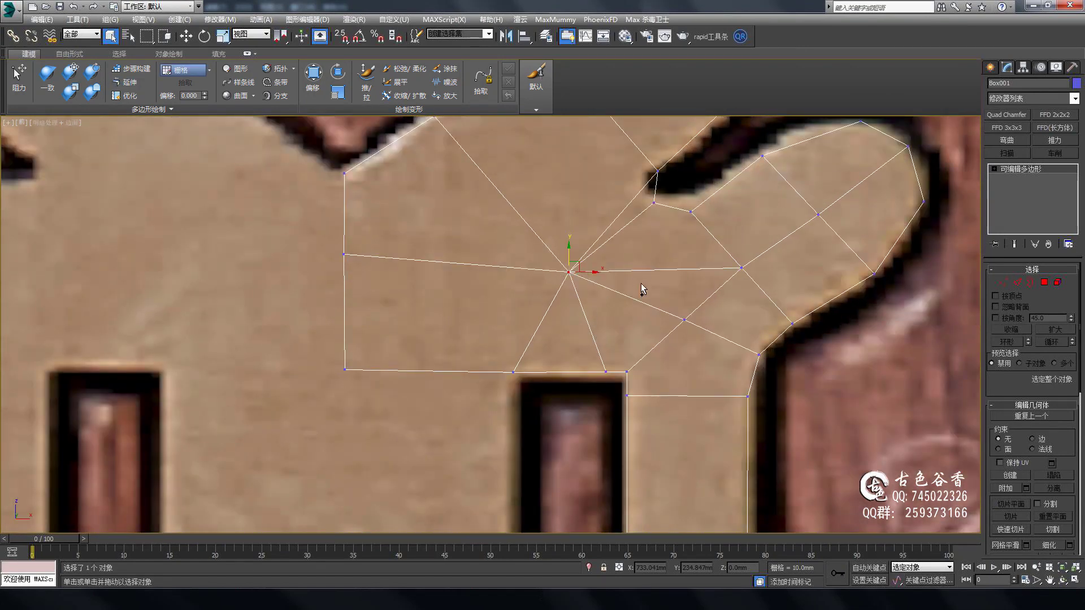
mouse_move(684, 325)
middle_mouse_down()
mouse_move(717, 266)
mouse_move(665, 284)
mouse_move(750, 230)
mouse_move(807, 212)
middle_mouse_up()
scroll(807, 212, "up", 2)
left_click(658, 327)
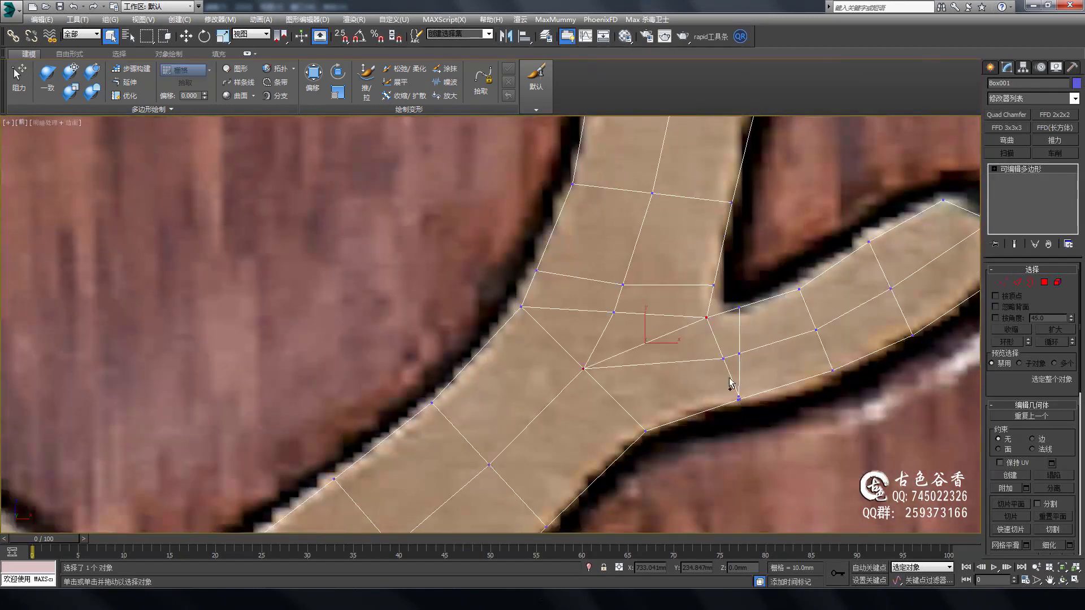
left_click(691, 363)
Rework the edges at the antler fork and select the fork vertices in vertex mode.
middle_click_drag(710, 333, 719, 242)
scroll(727, 235, "up", 2)
scroll(710, 310, "down", 2)
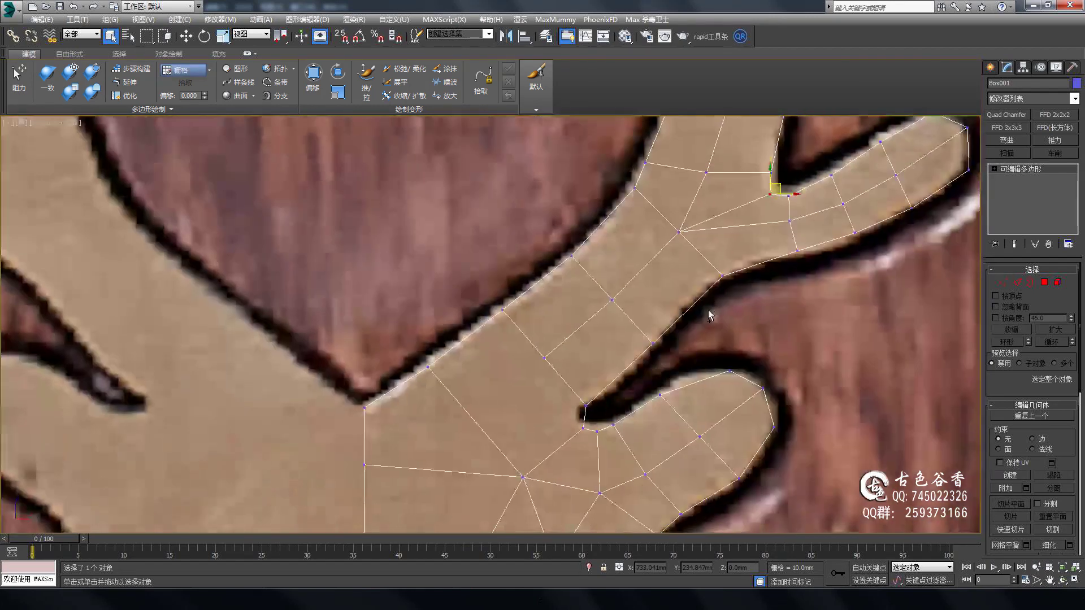
middle_click_drag(710, 310, 669, 319)
scroll(669, 313, "down", 3)
scroll(649, 383, "up", 3)
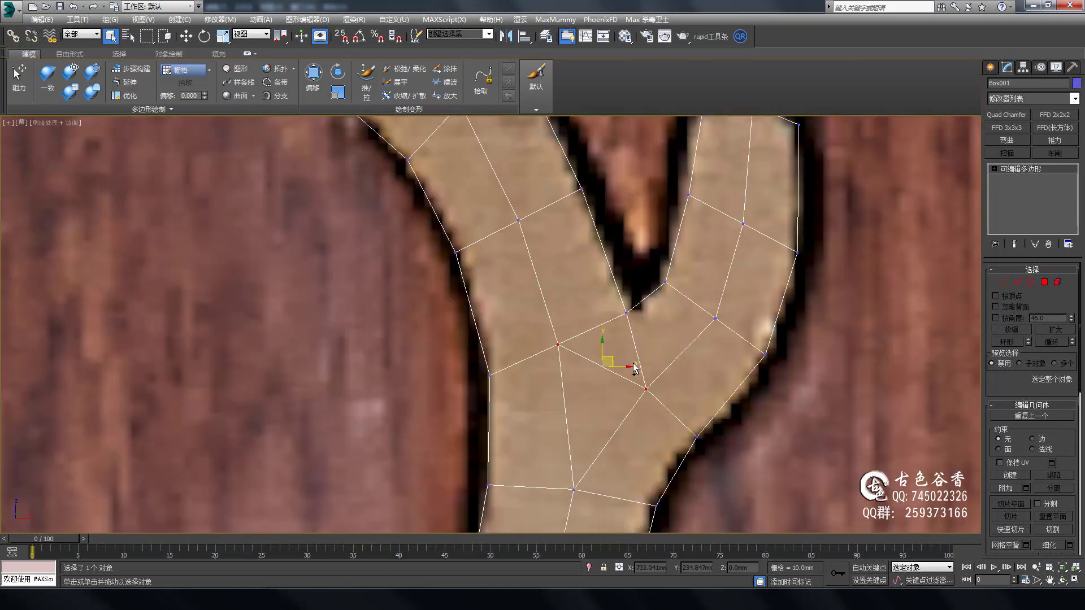
scroll(634, 368, "up", 2)
left_click(555, 327)
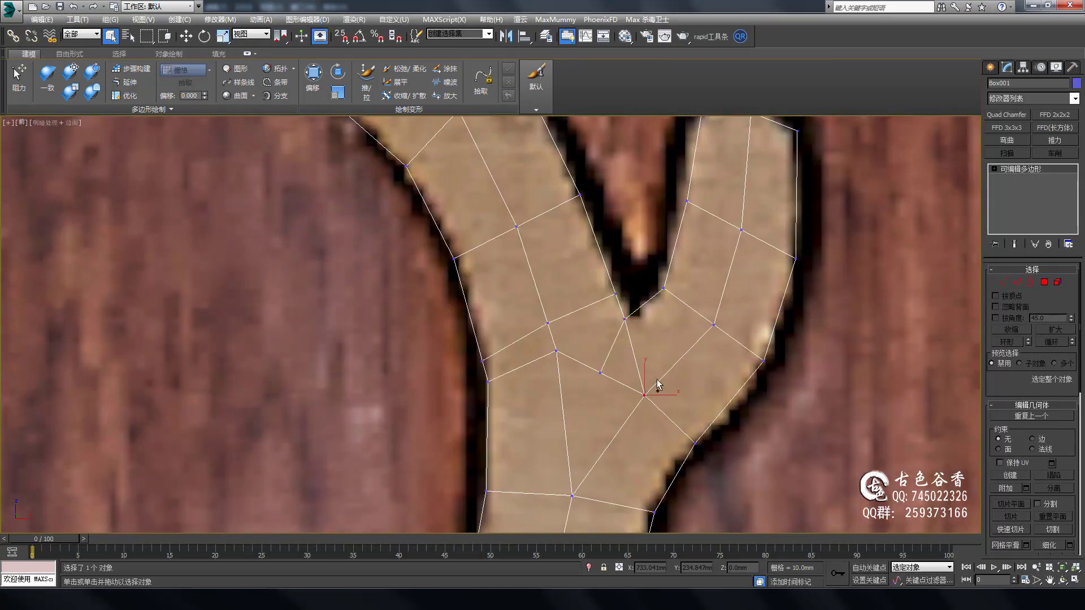
key("1")
left_click_drag(521, 308, 558, 353)
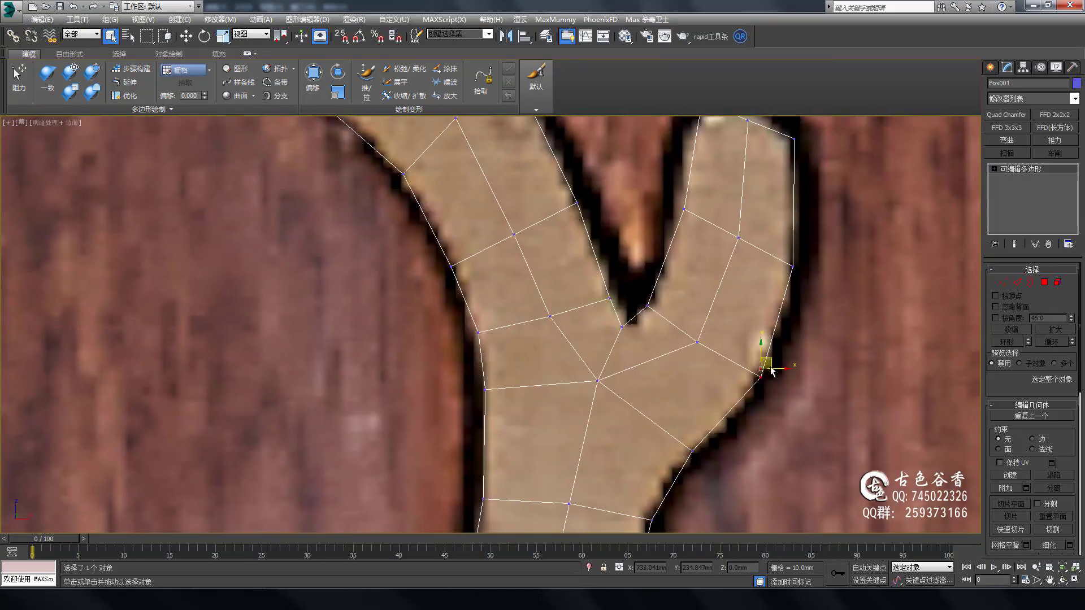
Zoom and pan to inspect the top of the right antler branch.
mouse_move(771, 370)
middle_mouse_down()
mouse_move(538, 278)
mouse_move(729, 446)
mouse_move(674, 292)
middle_mouse_up()
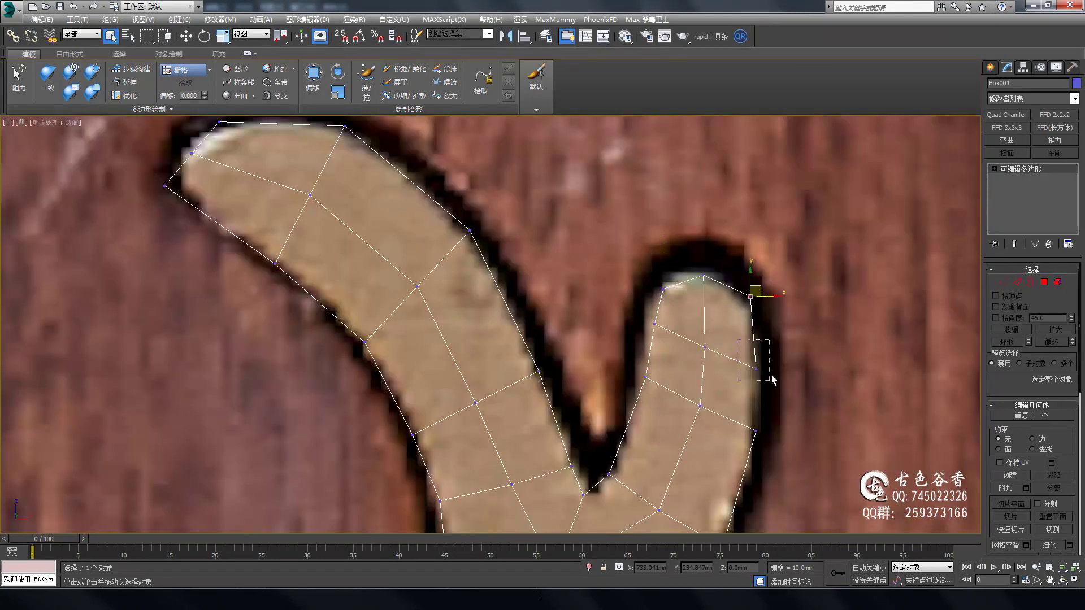
scroll(658, 380, "down", 2)
scroll(455, 279, "up", 2)
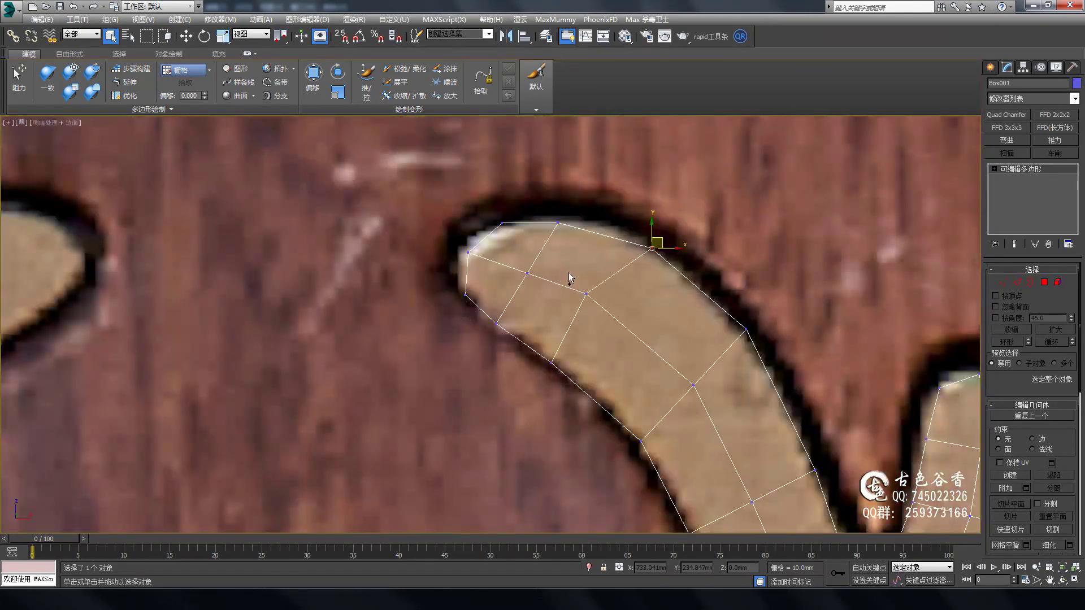
scroll(569, 272, "down", 2)
scroll(685, 252, "up", 2)
scroll(636, 342, "up", 1)
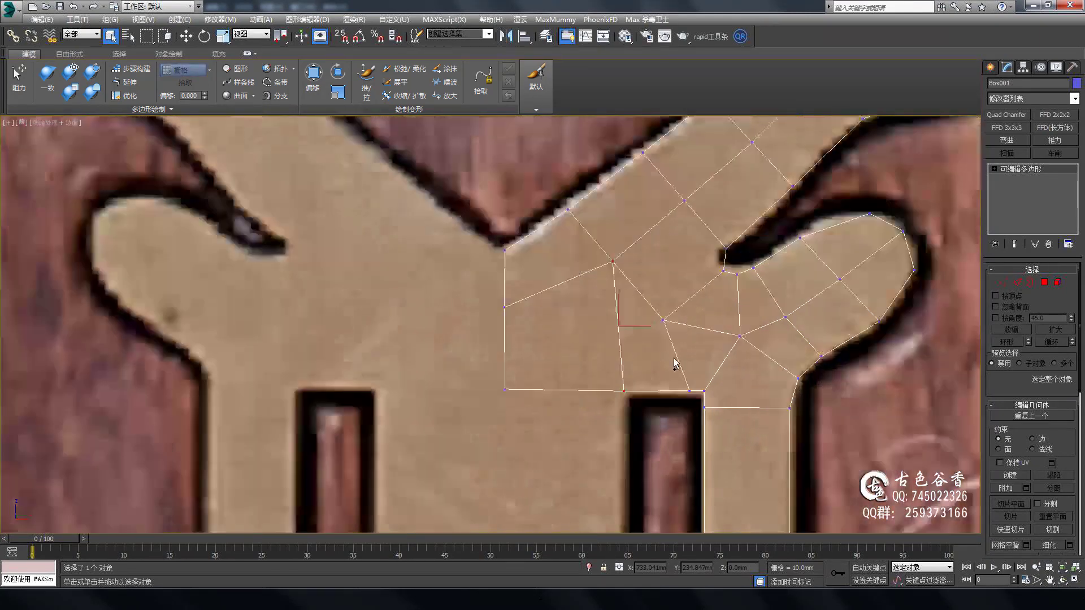
scroll(722, 266, "up", 2)
scroll(670, 330, "down", 2)
scroll(705, 296, "up", 1)
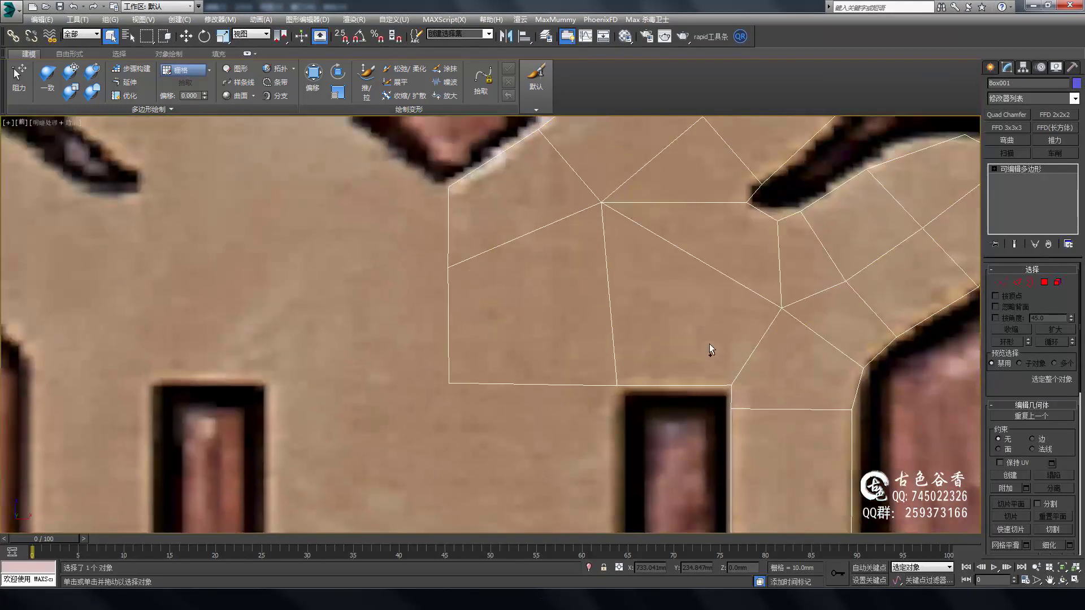
scroll(588, 348, "down", 2)
scroll(605, 356, "up", 1)
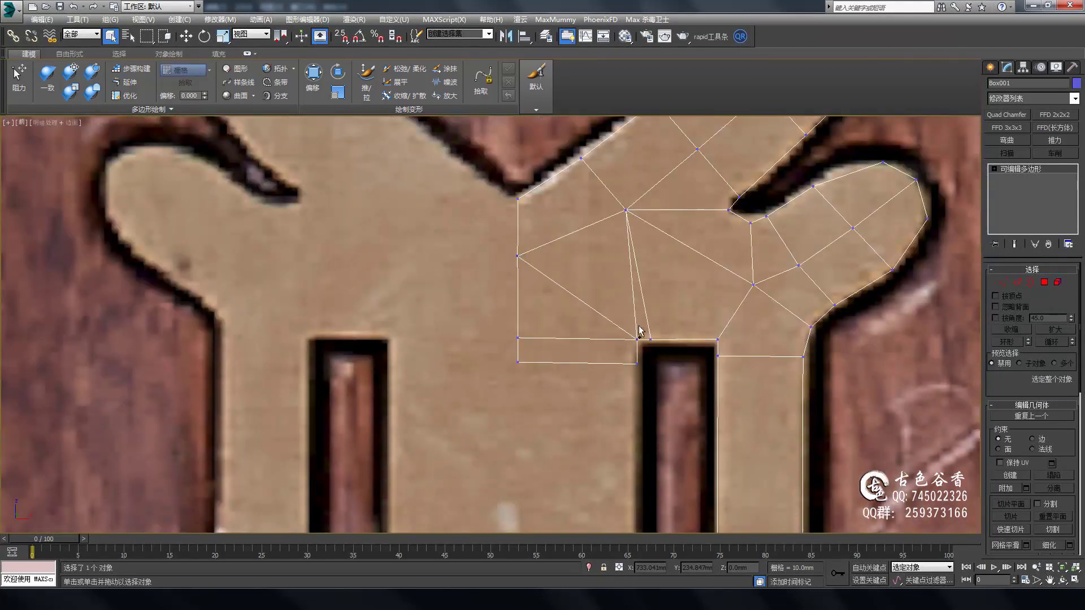
scroll(650, 351, "up", 1)
scroll(678, 375, "up", 1)
scroll(711, 350, "up", 1)
scroll(751, 312, "down", 5)
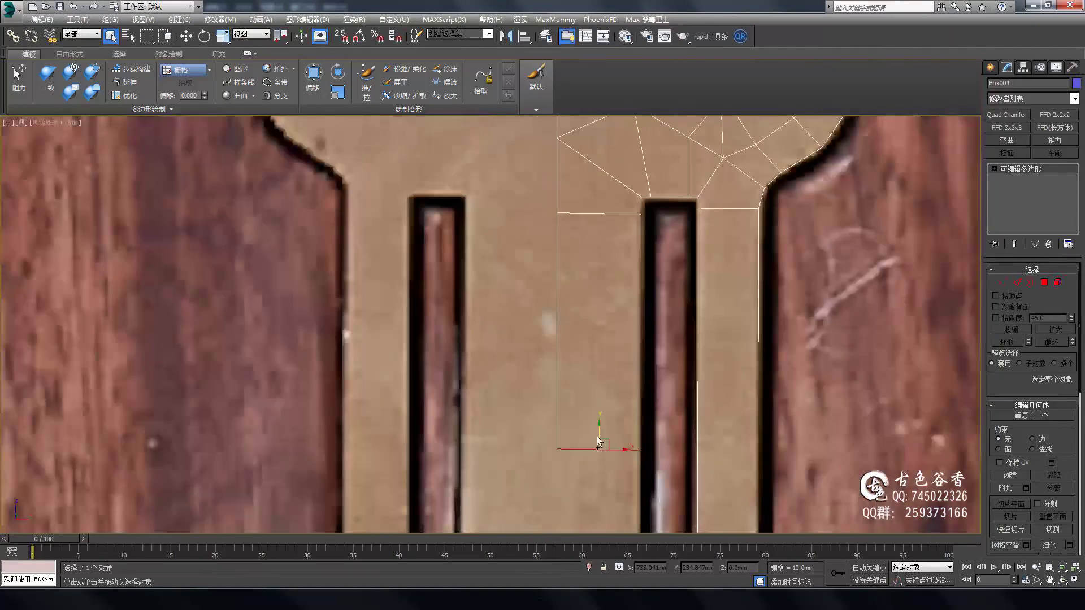
scroll(626, 310, "up", 3)
scroll(591, 345, "down", 1)
Chamfer the inner V tip into two vertices on the outer V edges.
scroll(559, 146, "down", 2)
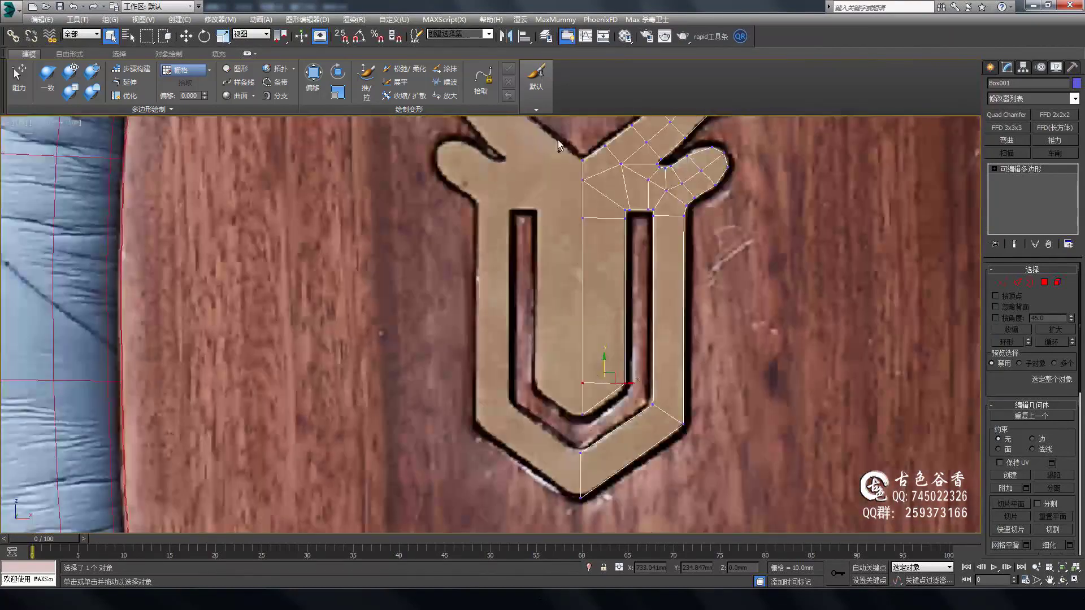
scroll(659, 297, "up", 2)
scroll(610, 376, "up", 2)
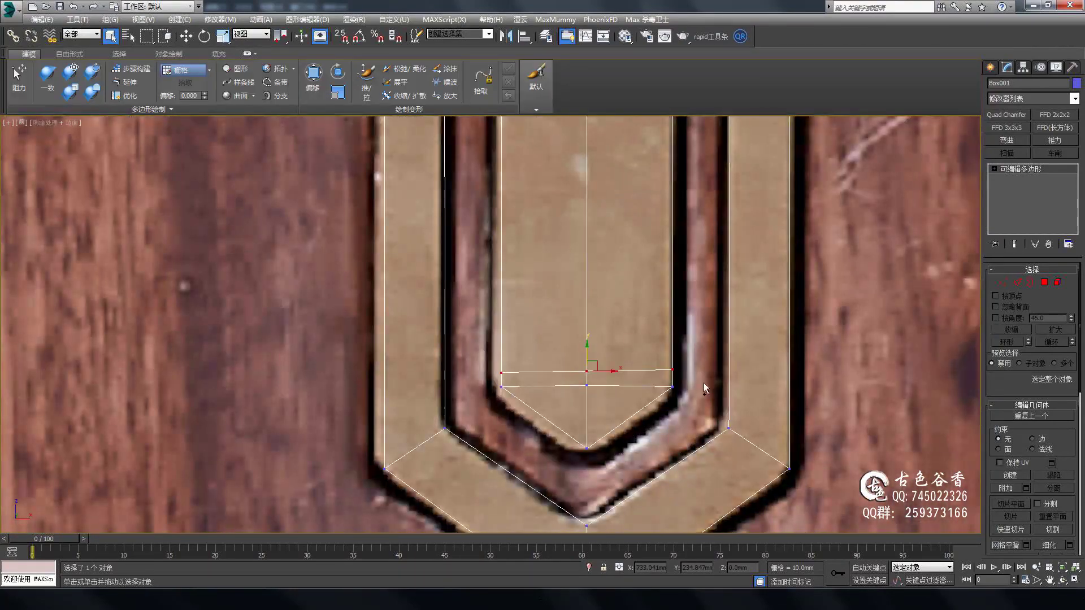
scroll(649, 407, "up", 1)
scroll(588, 395, "up", 1)
scroll(594, 364, "up", 2)
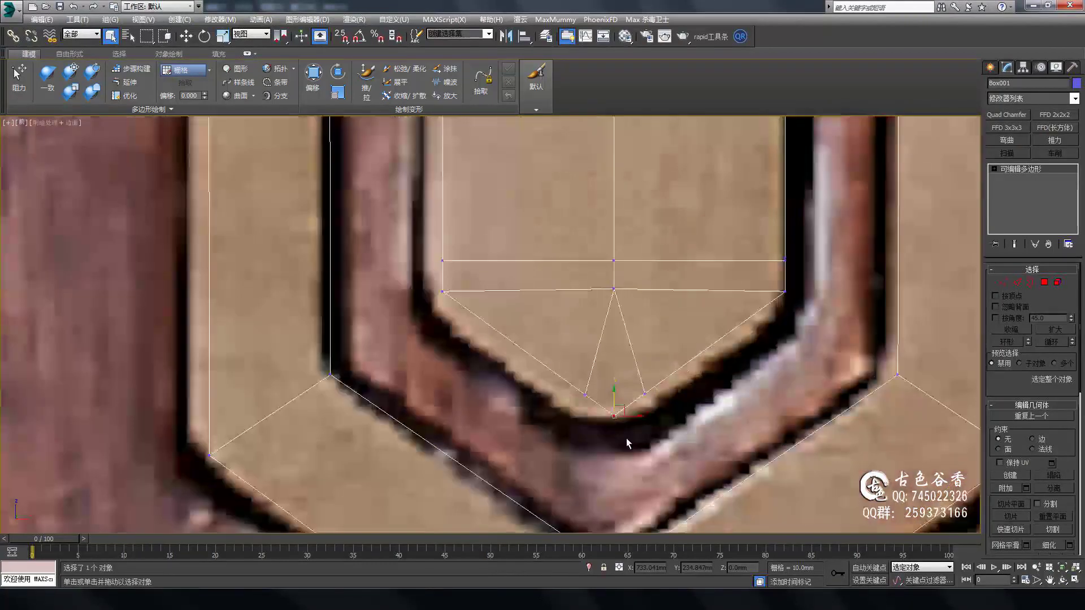
left_click(627, 439)
scroll(622, 418, "down", 1)
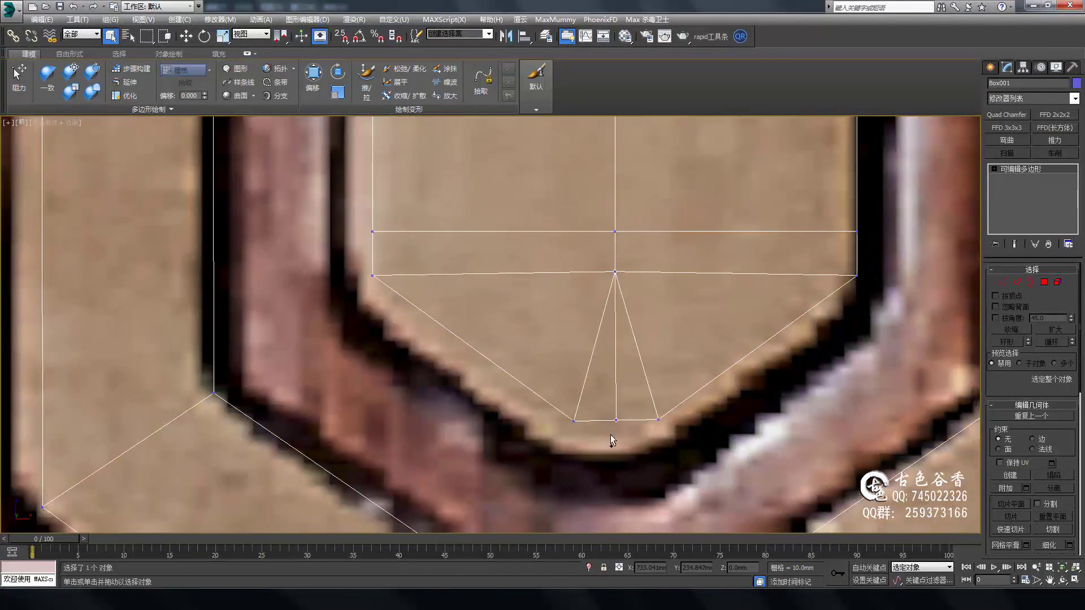
scroll(610, 435, "down", 1)
scroll(650, 435, "down", 1)
scroll(587, 435, "down", 2)
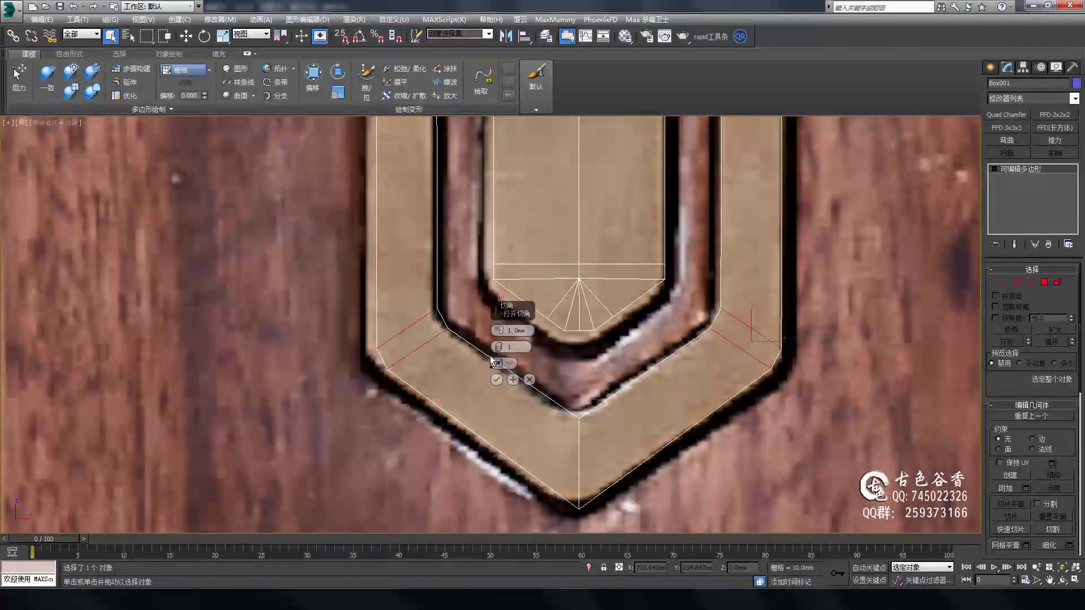
left_click(497, 380)
scroll(589, 391, "up", 2)
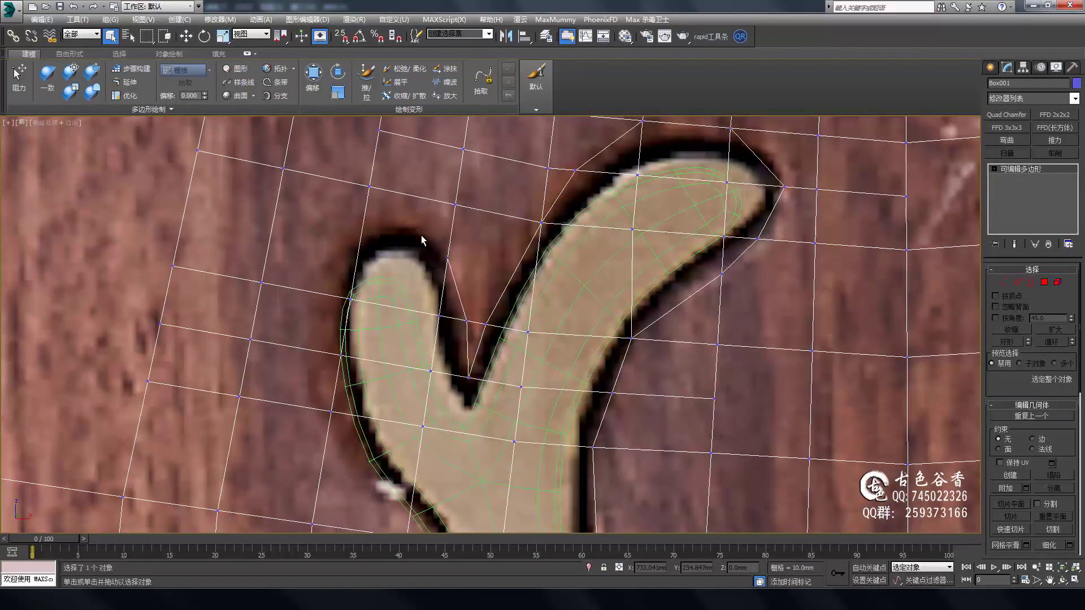
Cut a new edge through the grid beside the antler branch.
left_click(409, 214)
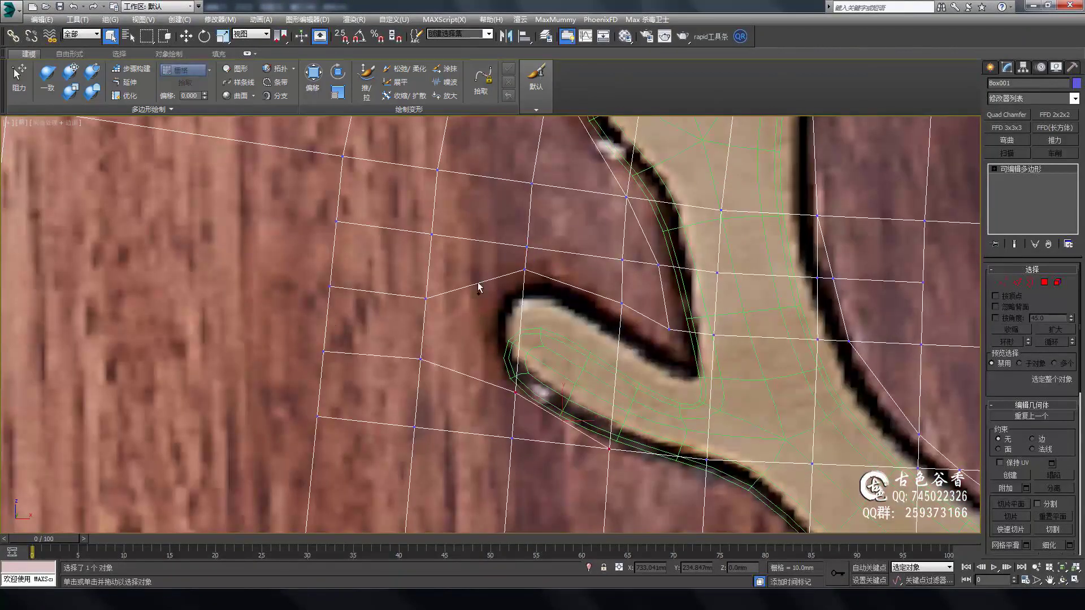
scroll(604, 393, "down", 3)
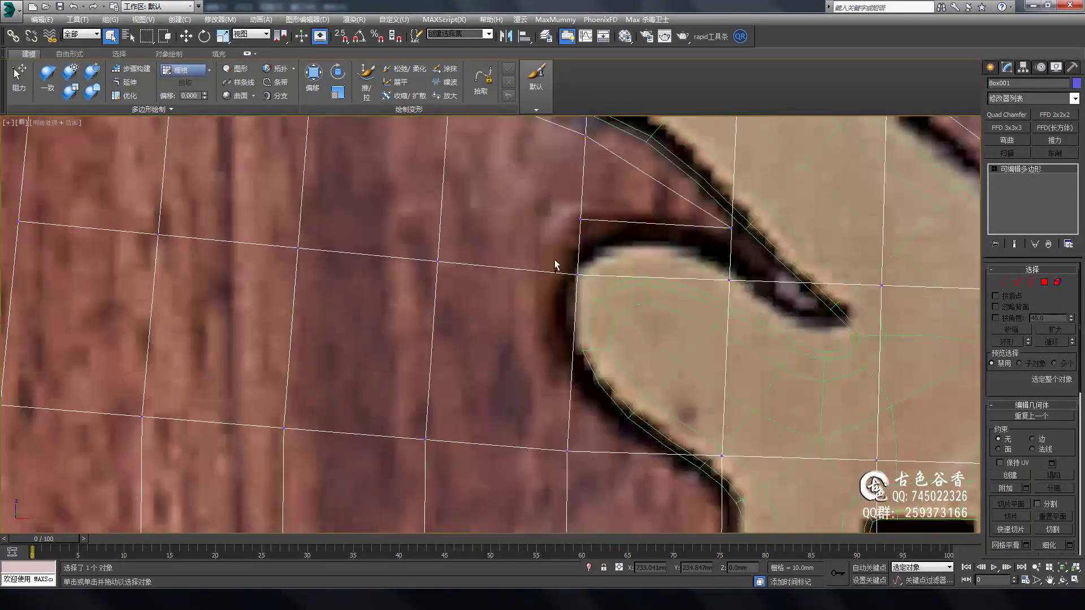
middle_click_drag(556, 254, 423, 273)
scroll(414, 263, "up", 2)
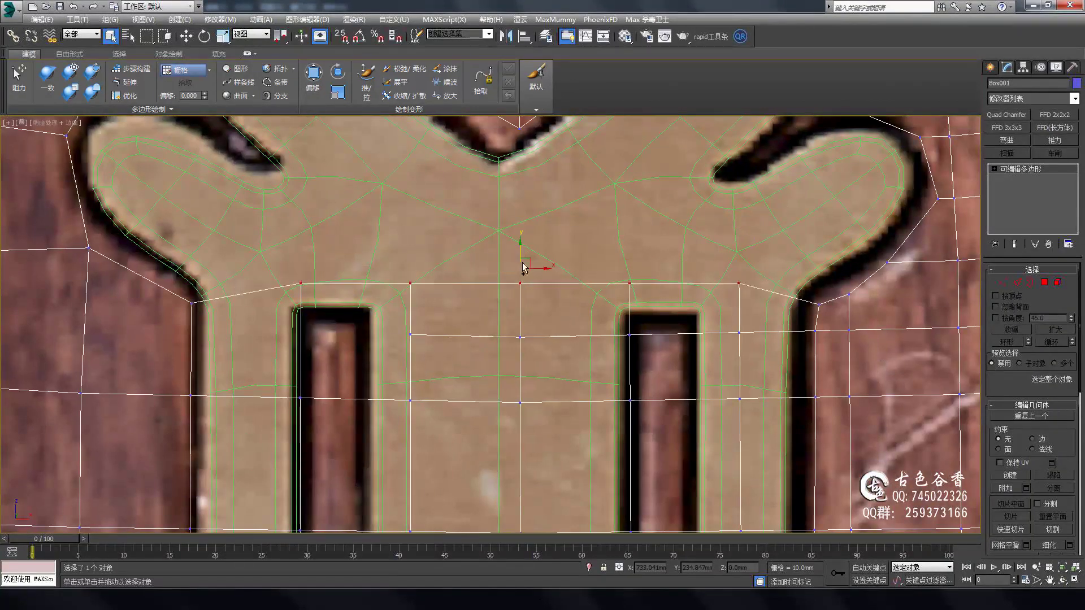
scroll(400, 288, "up", 2)
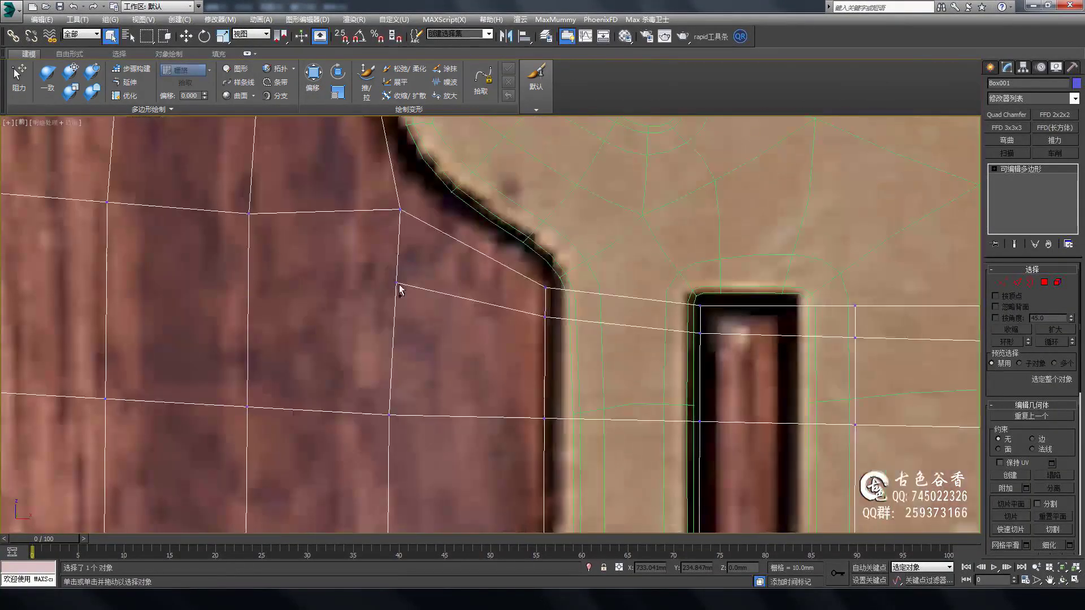
scroll(489, 324, "up", 2)
scroll(503, 351, "down", 3)
scroll(543, 339, "up", 2)
Zoom and pan across the Y-shaped stem and the gap between the branches.
middle_click_drag(554, 308, 582, 339)
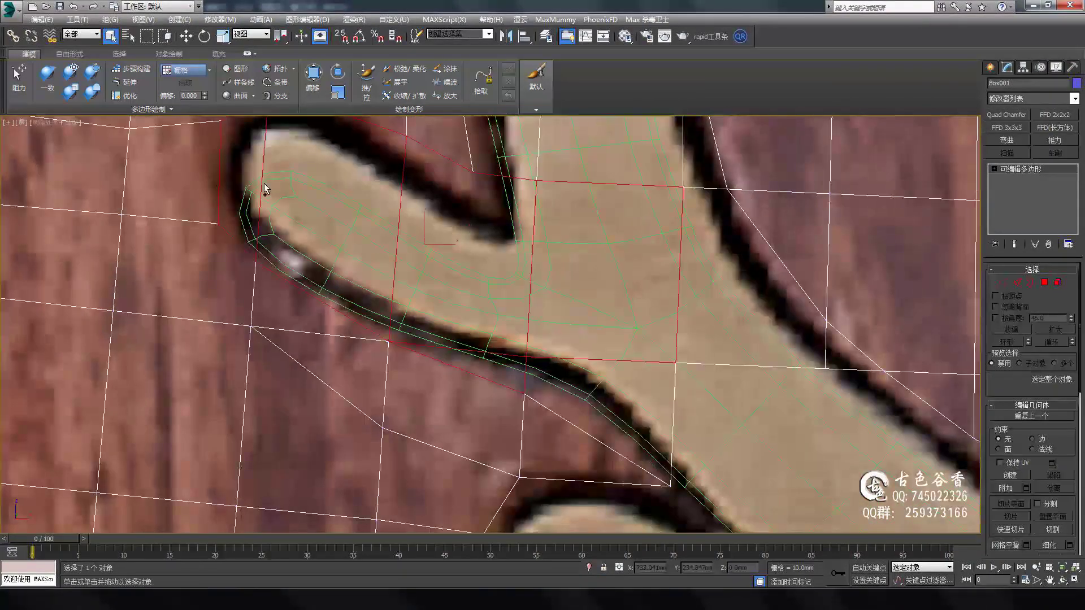
scroll(602, 369, "up", 2)
scroll(603, 369, "down", 3)
scroll(502, 345, "up", 3)
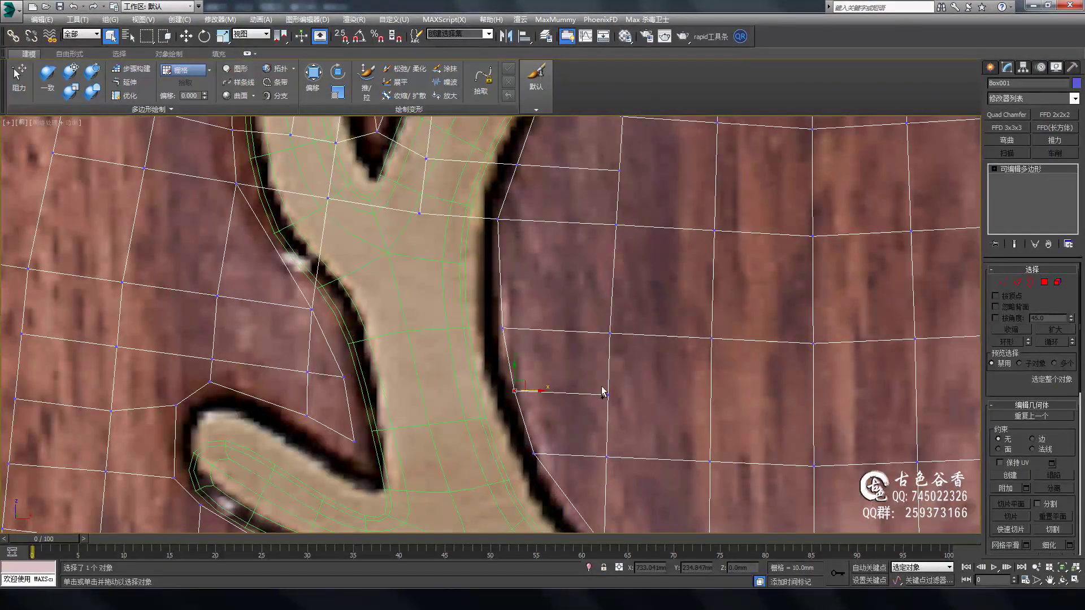
scroll(602, 390, "down", 2)
scroll(551, 387, "up", 2)
scroll(630, 249, "down", 2)
scroll(629, 249, "down", 2)
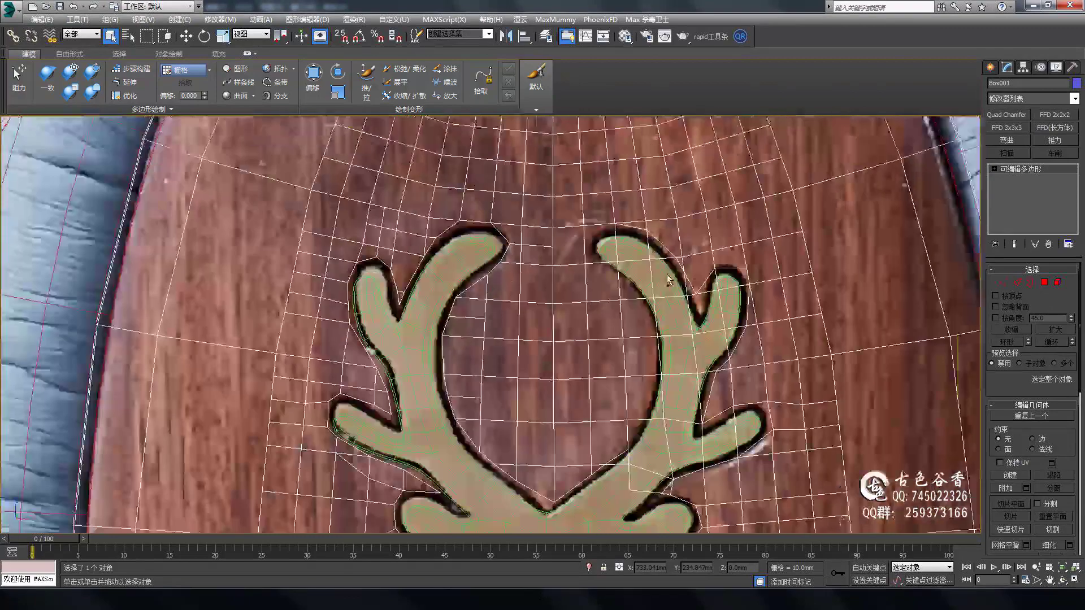
scroll(387, 235, "up", 3)
scroll(507, 310, "up", 1)
middle_click_drag(507, 309, 508, 243)
scroll(666, 375, "up", 2)
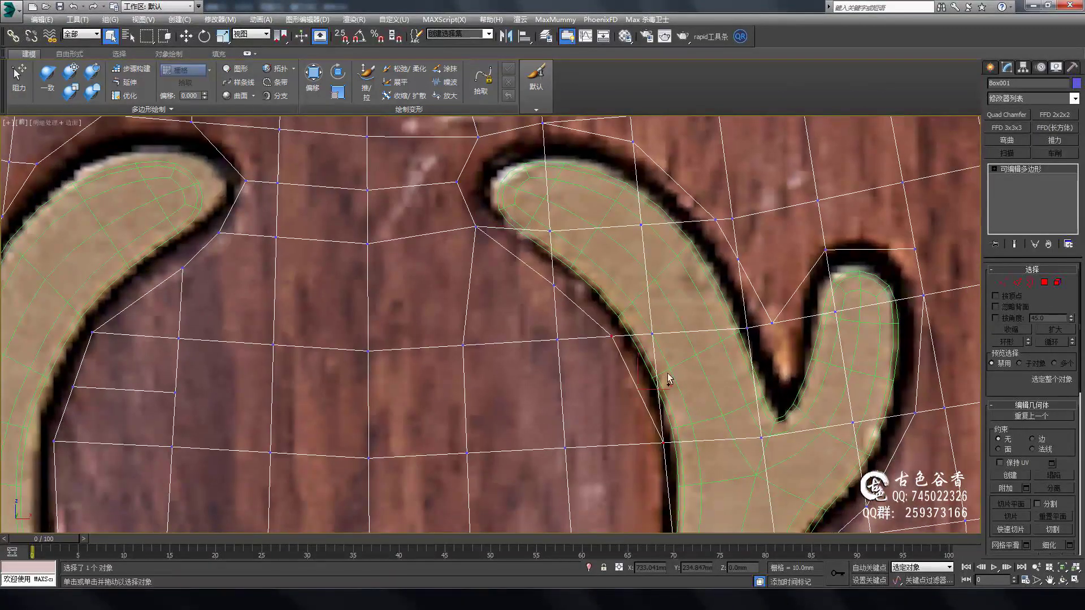
scroll(642, 218, "up", 3)
scroll(622, 356, "down", 3)
scroll(857, 245, "up", 1)
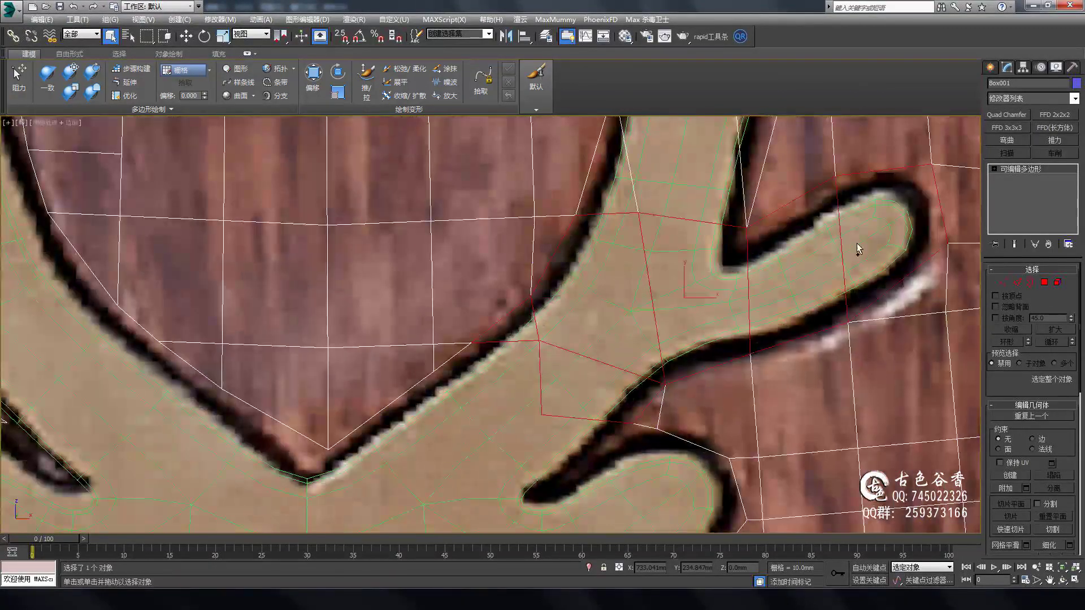
scroll(717, 262, "up", 2)
scroll(618, 313, "up", 2)
scroll(618, 312, "down", 3)
Inspect the U-shaped body, its two slots and the lower V outline.
middle_click_drag(618, 313, 624, 255)
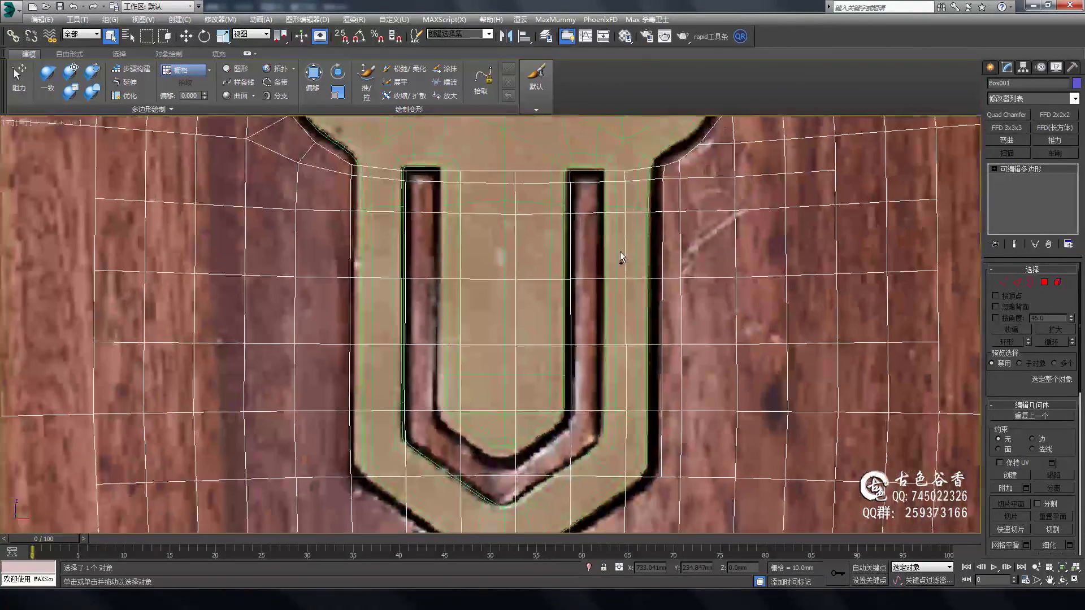
scroll(659, 314, "up", 2)
scroll(628, 343, "up", 2)
scroll(629, 342, "down", 2)
middle_click_drag(648, 346, 680, 305)
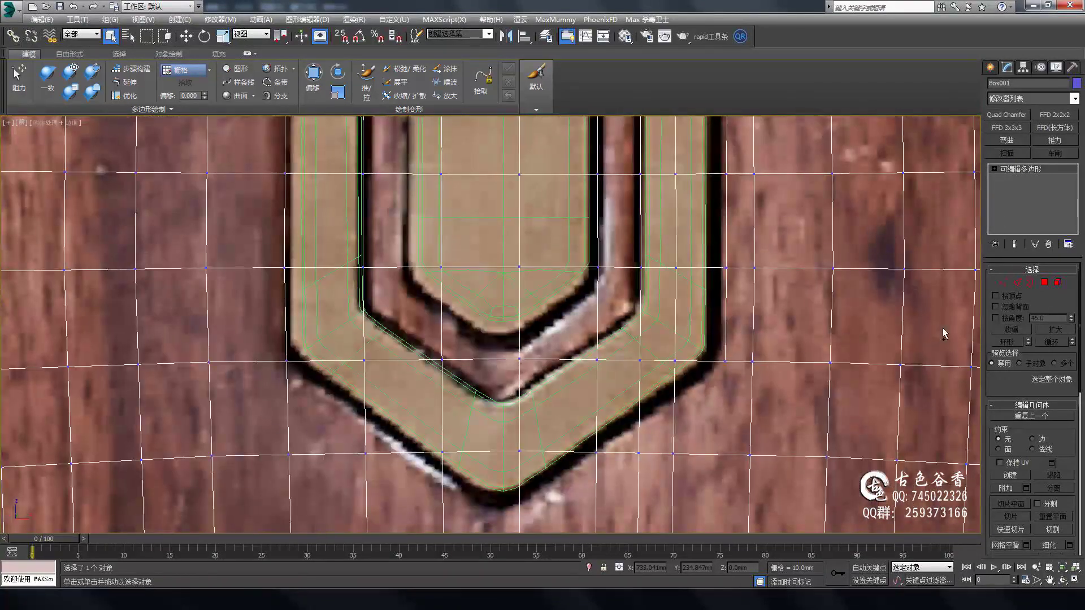
scroll(681, 305, "up", 2)
scroll(725, 345, "up", 2)
scroll(533, 271, "down", 2)
scroll(690, 382, "down", 1)
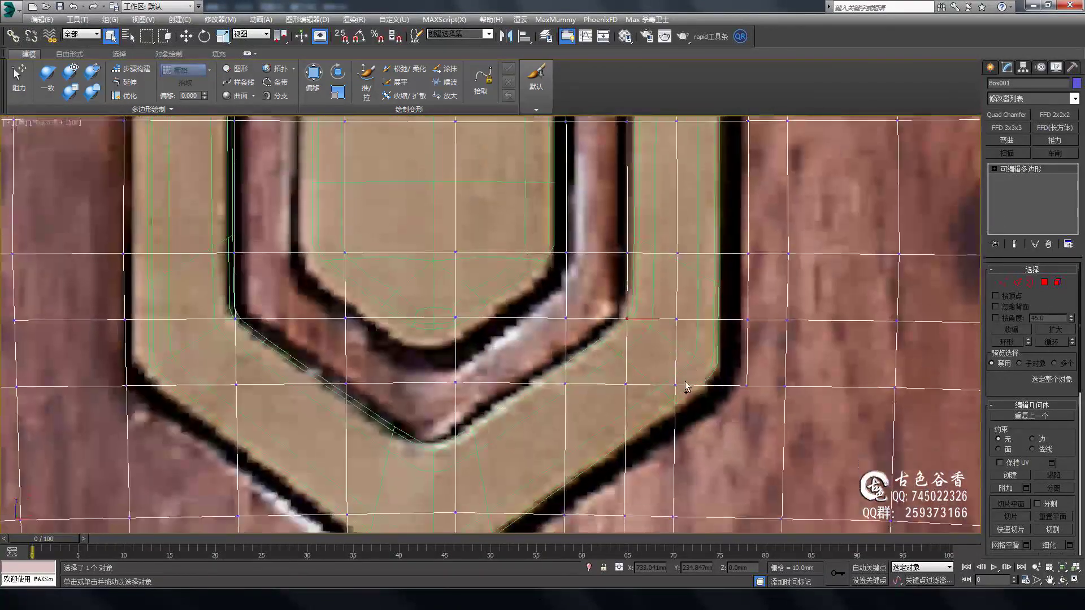
middle_click_drag(689, 382, 661, 278)
scroll(631, 151, "up", 2)
middle_click_drag(631, 150, 635, 262)
scroll(634, 262, "down", 1)
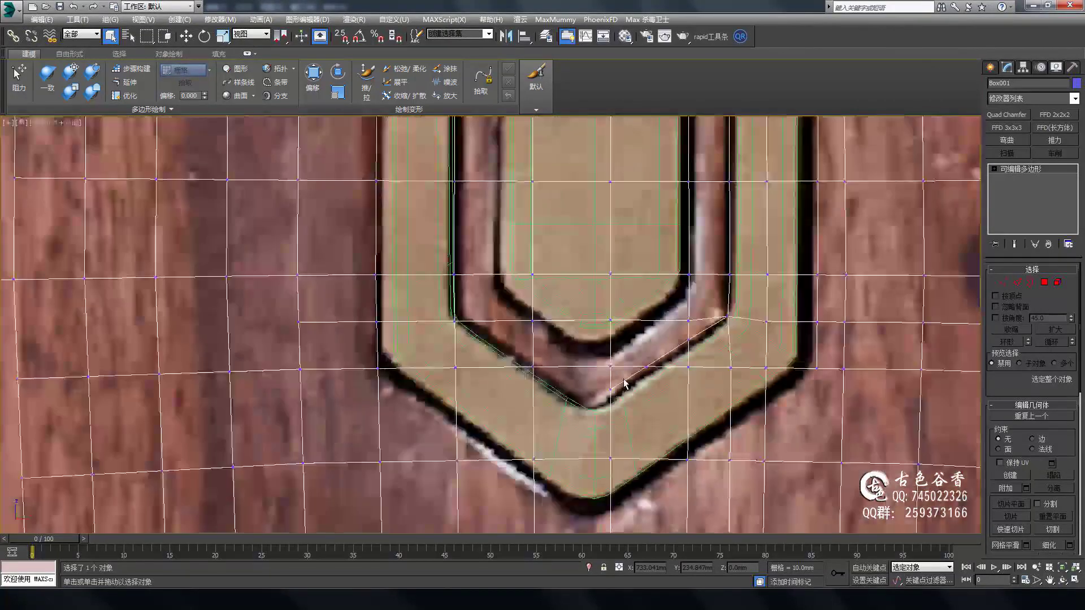
scroll(613, 303, "down", 1)
scroll(612, 303, "up", 3)
scroll(663, 393, "down", 2)
scroll(368, 252, "up", 2)
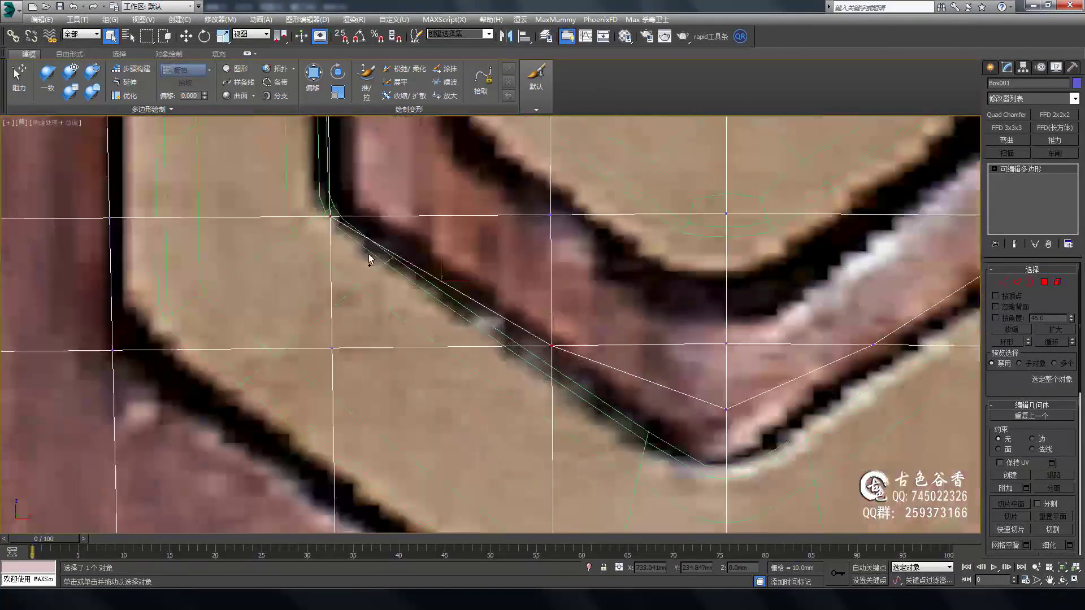
Pan up to the vertical slots and zoom to check the mesh fit.
middle_click_drag(368, 252, 515, 407)
scroll(657, 380, "down", 1)
scroll(578, 274, "up", 2)
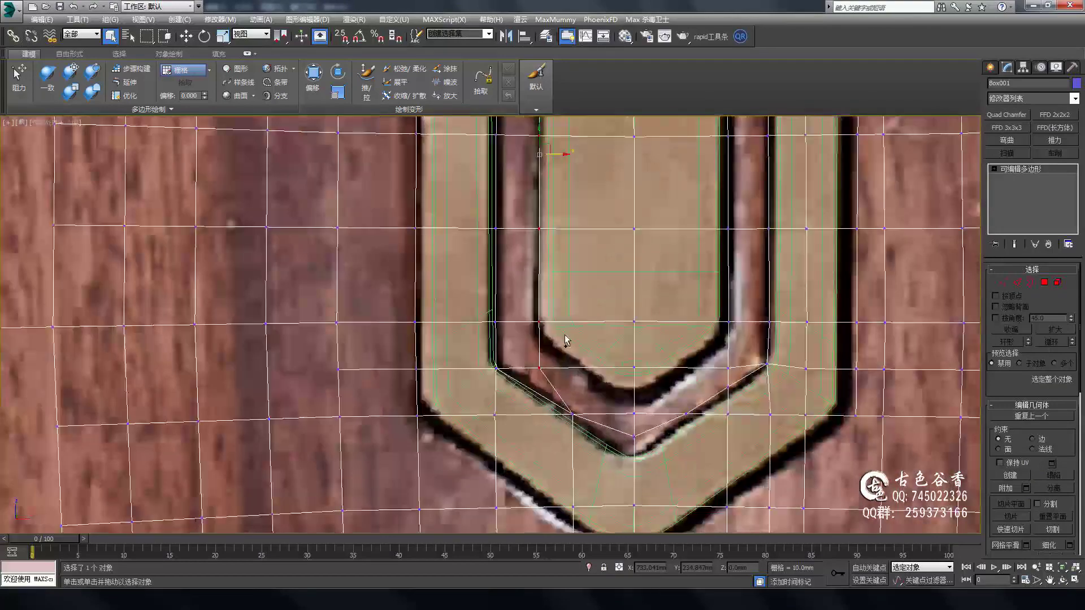
scroll(621, 316, "up", 2)
scroll(706, 407, "down", 2)
scroll(706, 407, "down", 3)
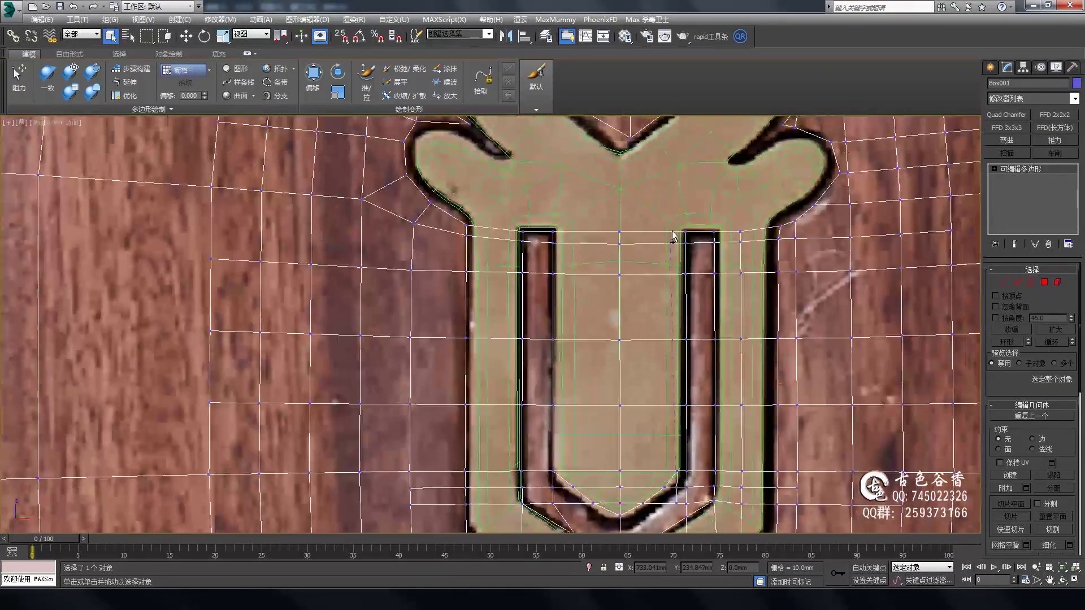
scroll(588, 332, "up", 1)
scroll(667, 415, "up", 2)
scroll(688, 353, "up", 3)
scroll(688, 354, "down", 4)
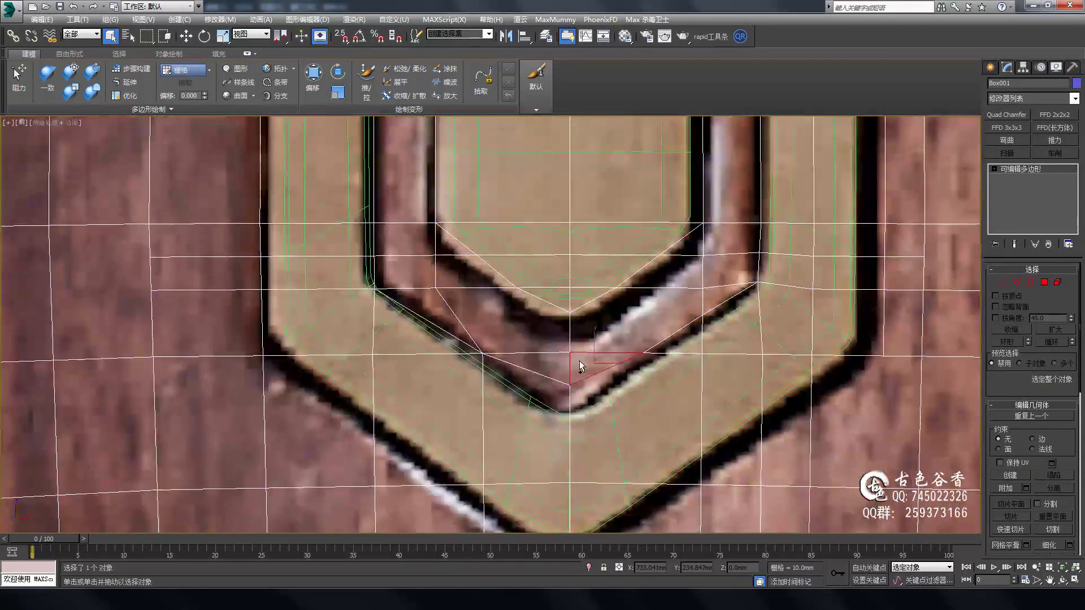
scroll(582, 363, "down", 1)
scroll(702, 322, "up", 1)
scroll(557, 314, "up", 2)
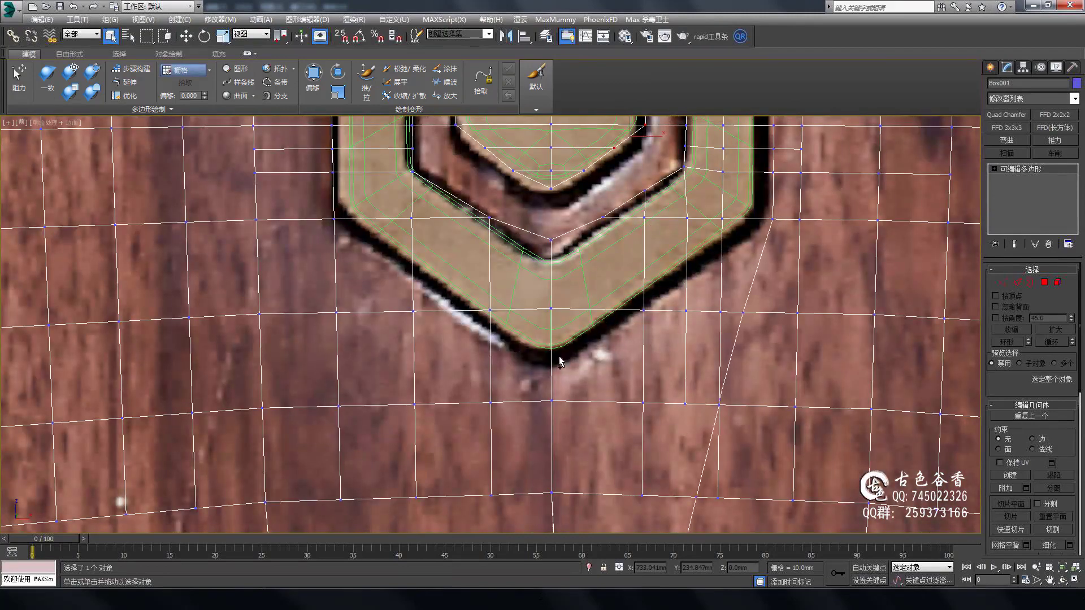
scroll(707, 333, "down", 1)
scroll(692, 363, "down", 2)
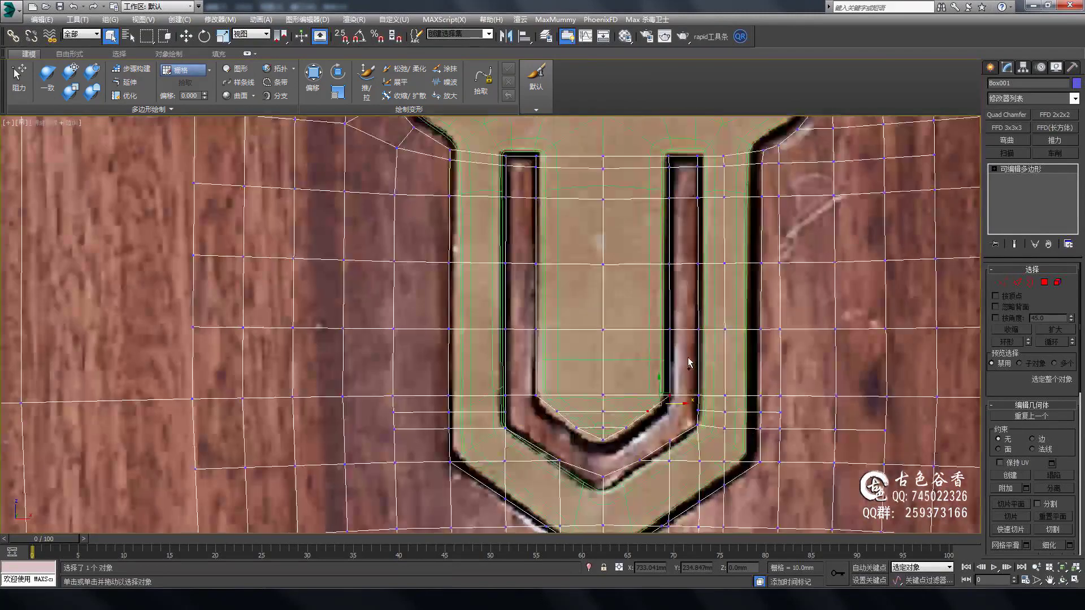
scroll(626, 188, "up", 2)
Bridge the two border edges at the chevron's inner corner.
scroll(626, 188, "up", 3)
scroll(560, 384, "down", 2)
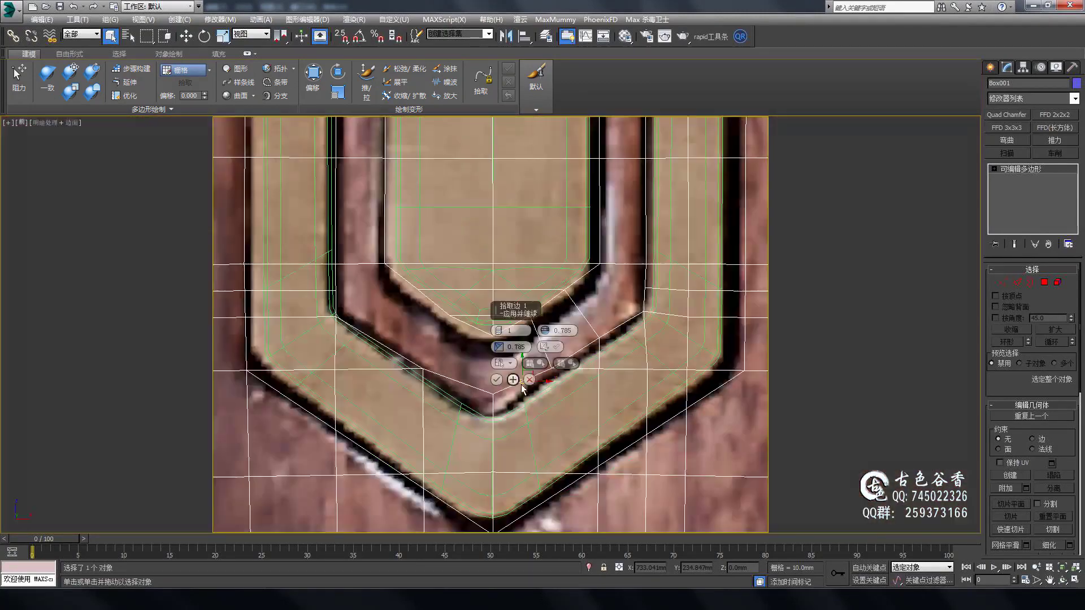
left_click(496, 380)
scroll(505, 371, "up", 2)
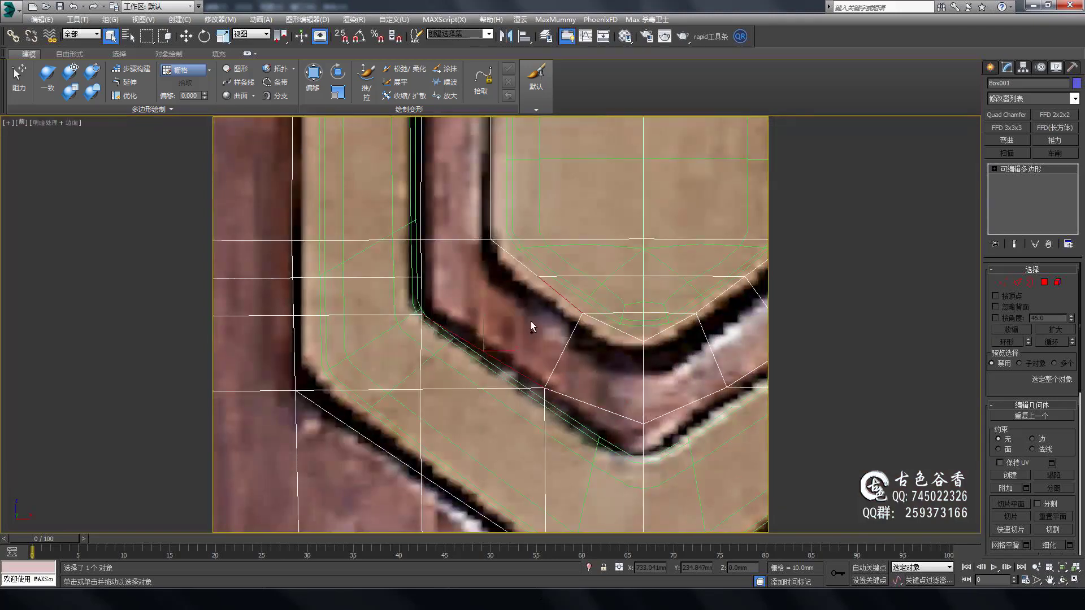
scroll(582, 328, "up", 1)
scroll(649, 339, "down", 3)
Switch the viewport to wireframe-only display with F3.
scroll(700, 367, "down", 2)
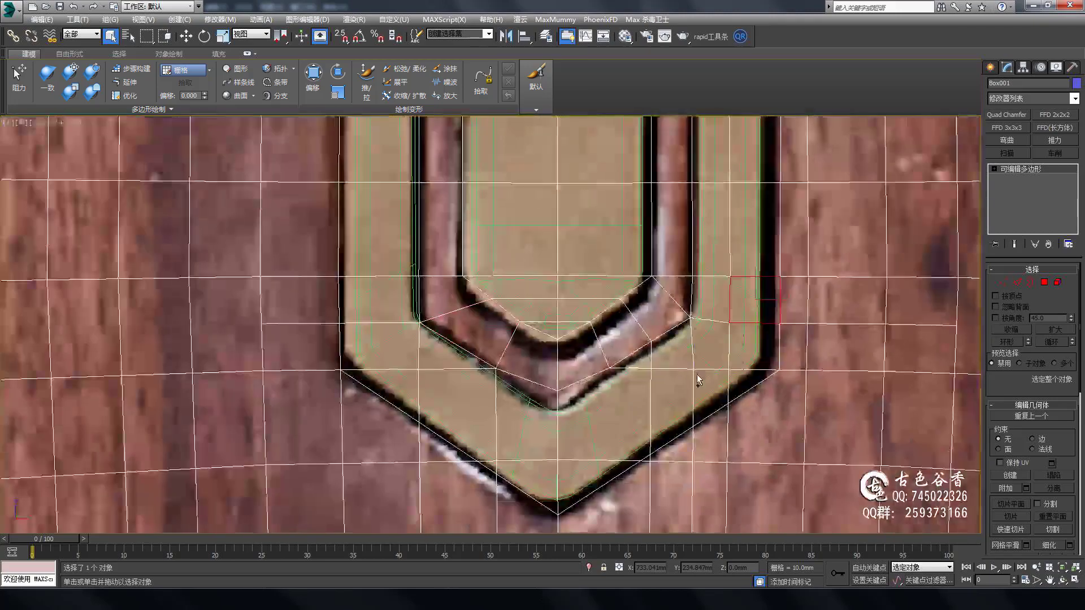
scroll(698, 380, "down", 2)
scroll(649, 337, "down", 2)
scroll(559, 452, "down", 3)
scroll(700, 387, "down", 3)
key("F3")
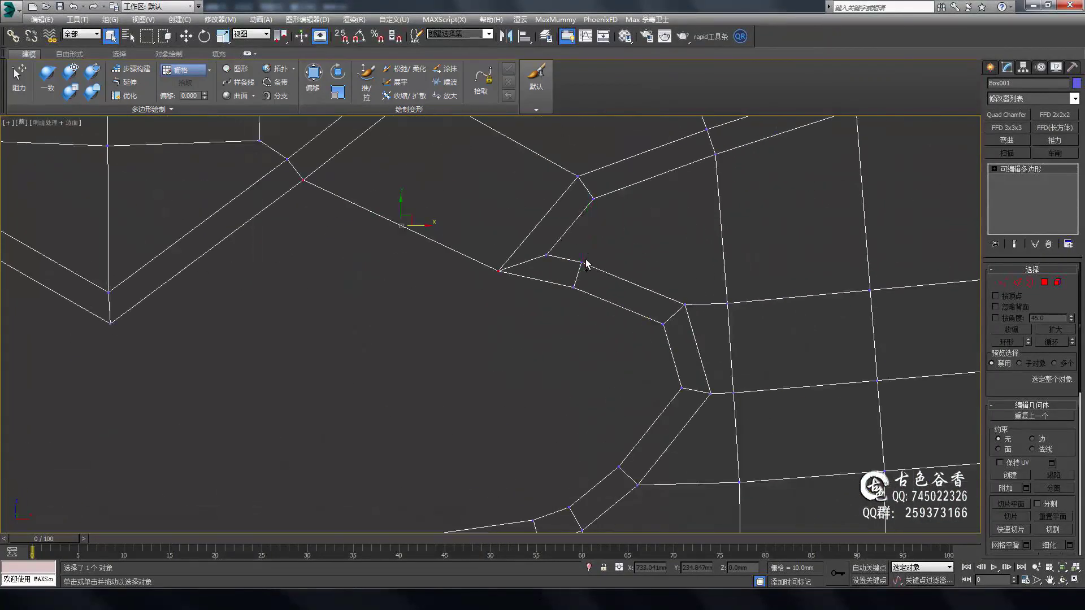
Zoom in and out around the antler spikes and curved bands to inspect them in wireframe.
scroll(660, 222, "down", 5)
scroll(602, 384, "up", 3)
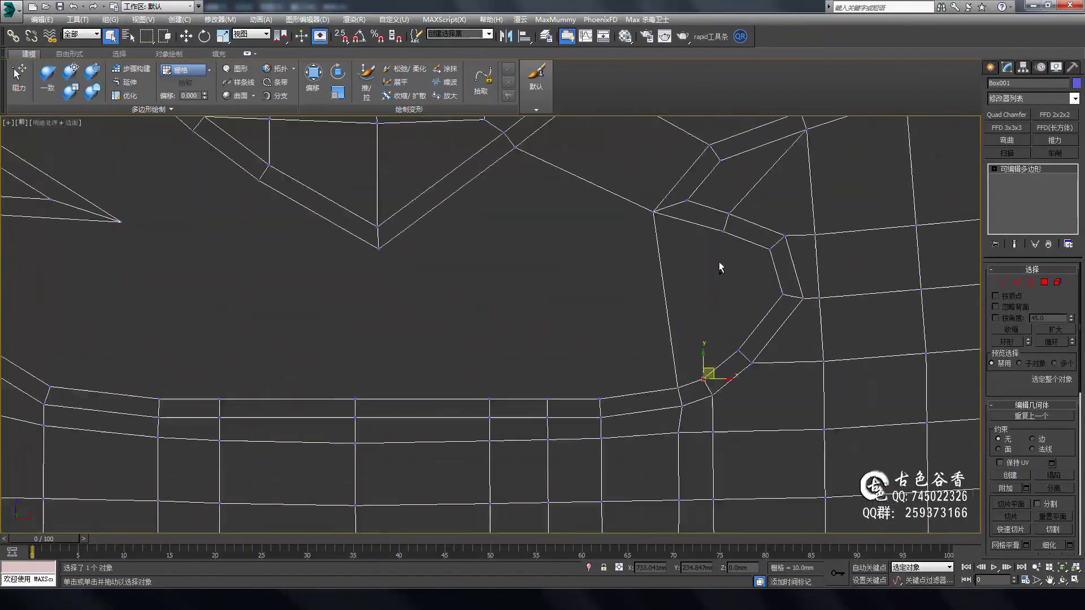
scroll(644, 242, "down", 4)
scroll(679, 364, "up", 3)
scroll(658, 347, "up", 2)
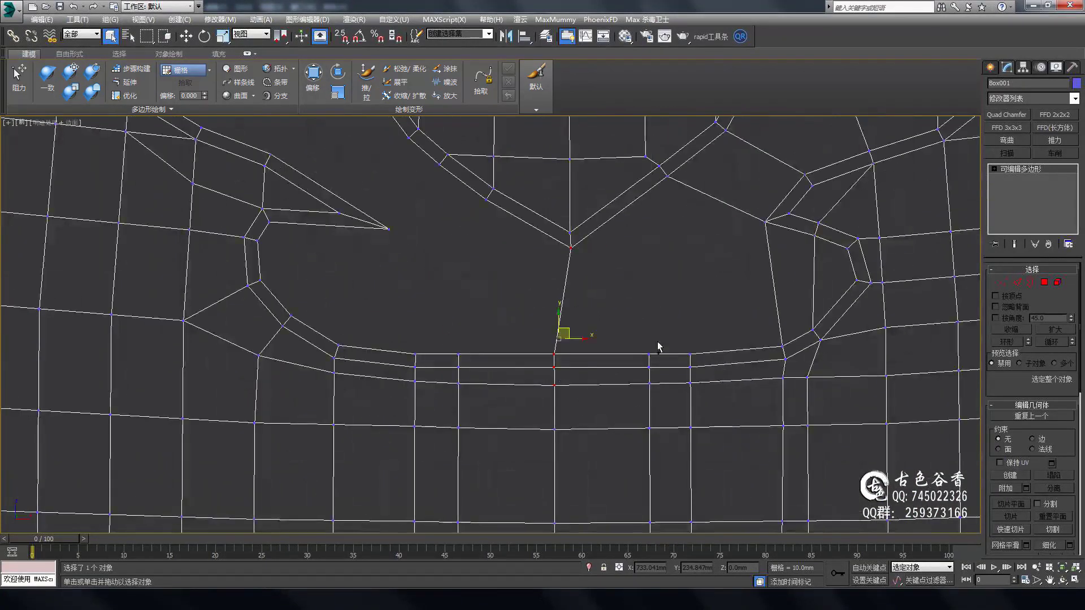
scroll(674, 273, "down", 2)
scroll(507, 265, "up", 2)
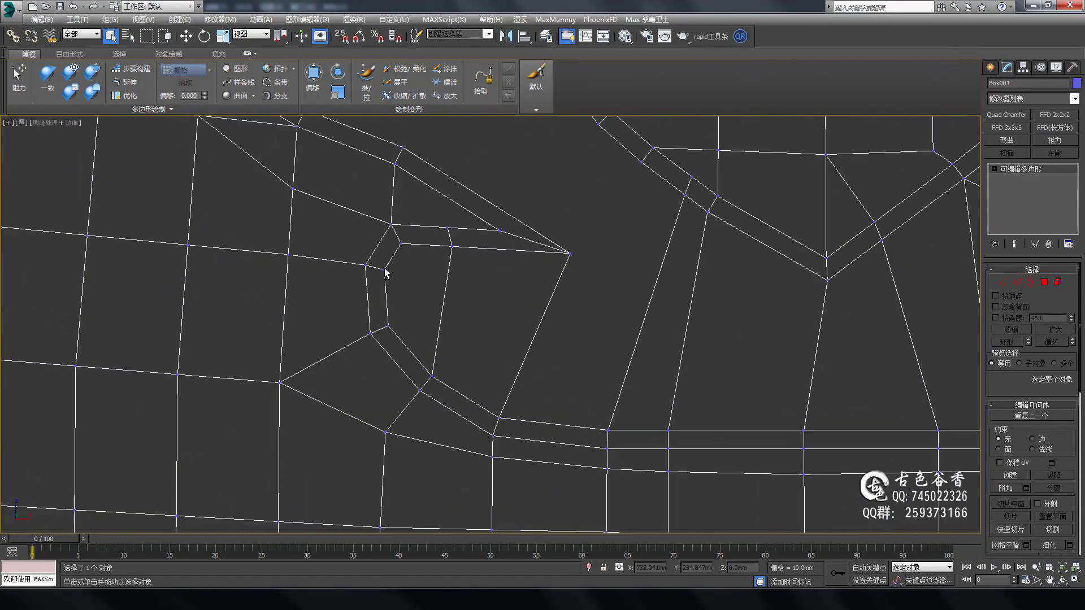
scroll(677, 415, "up", 2)
scroll(651, 433, "down", 2)
scroll(489, 226, "up", 2)
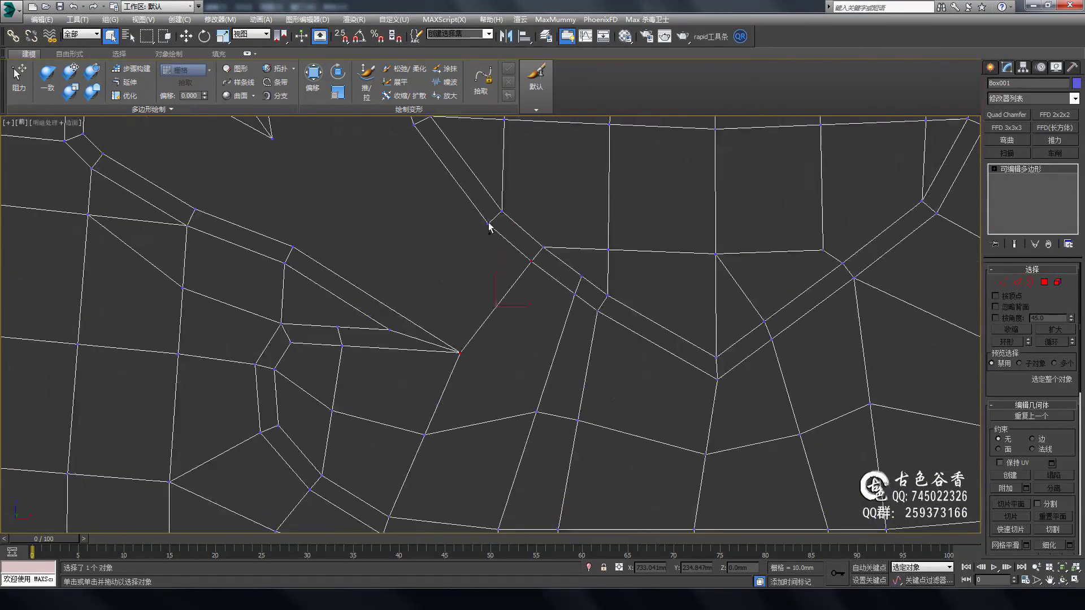
scroll(242, 278, "down", 2)
scroll(535, 225, "up", 2)
scroll(550, 363, "down", 2)
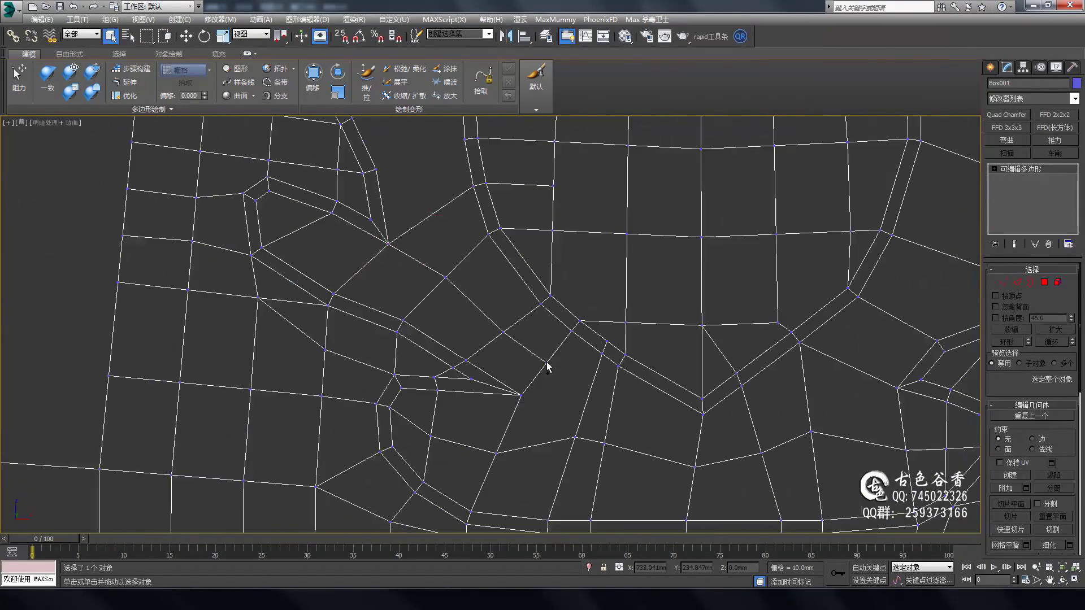
scroll(424, 315, "up", 2)
scroll(441, 320, "up", 2)
scroll(457, 229, "up", 2)
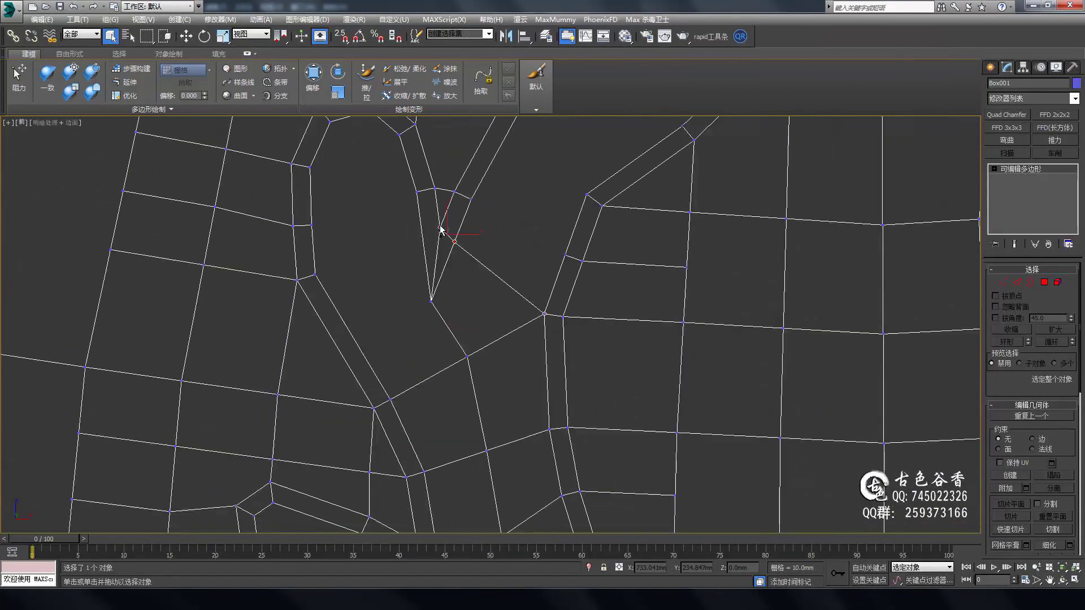
scroll(466, 285, "down", 3)
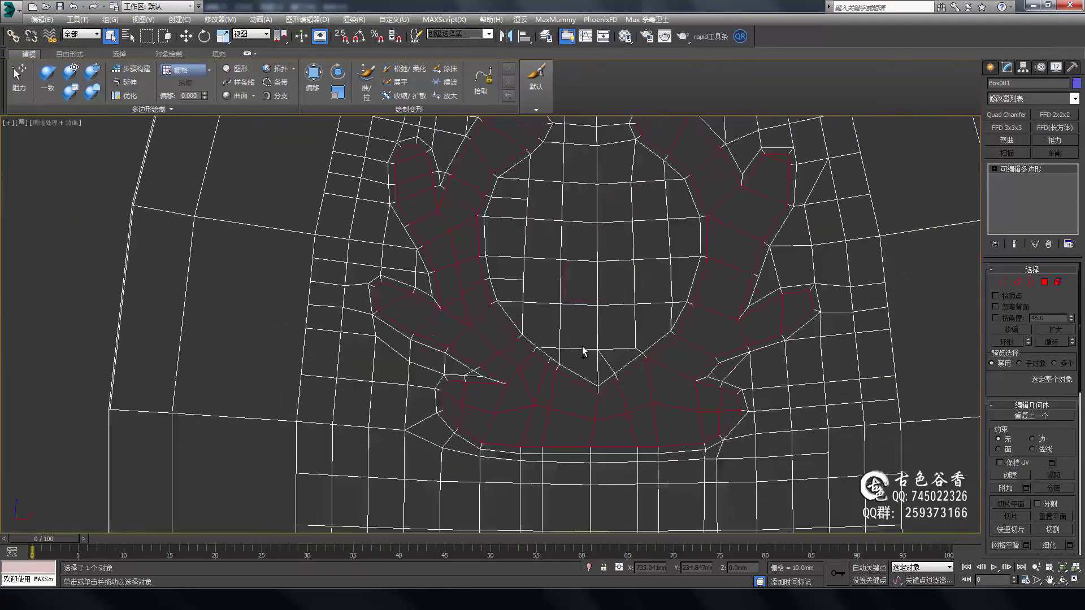
Return to shaded view and orbit around the antler to reveal the chevron-shaped hole.
key("p")
mouse_move(509, 317)
middle_mouse_down("alt")
mouse_move(524, 383)
mouse_move(610, 318)
middle_mouse_up("alt")
scroll(610, 318, "up", 3)
scroll(648, 355, "up", 2)
scroll(648, 350, "down", 3)
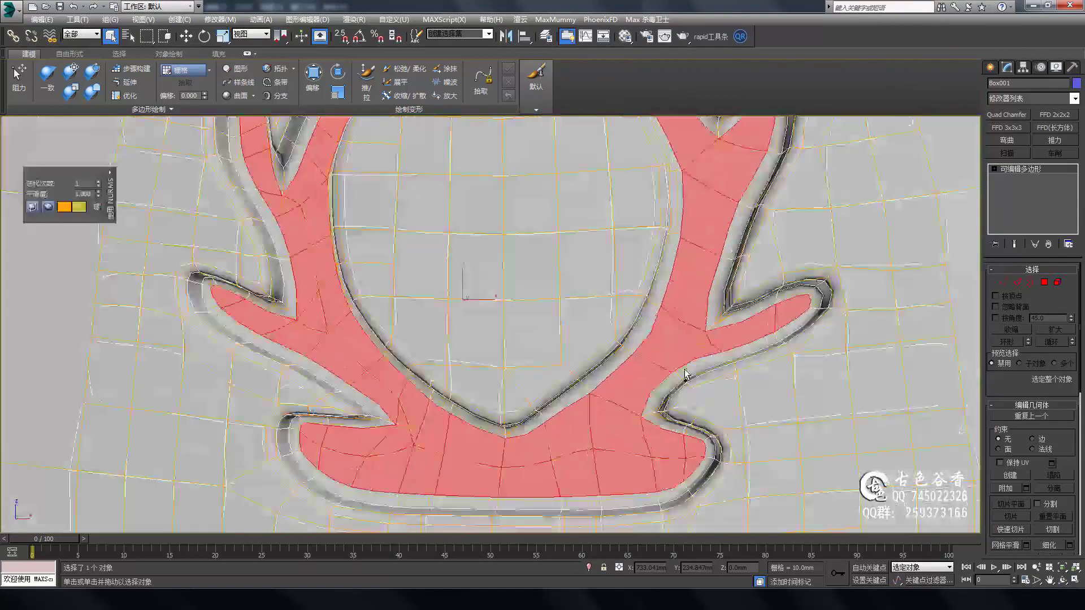
middle_click_drag(648, 350, 656, 305, "alt")
scroll(630, 363, "up", 3)
scroll(616, 379, "up", 2)
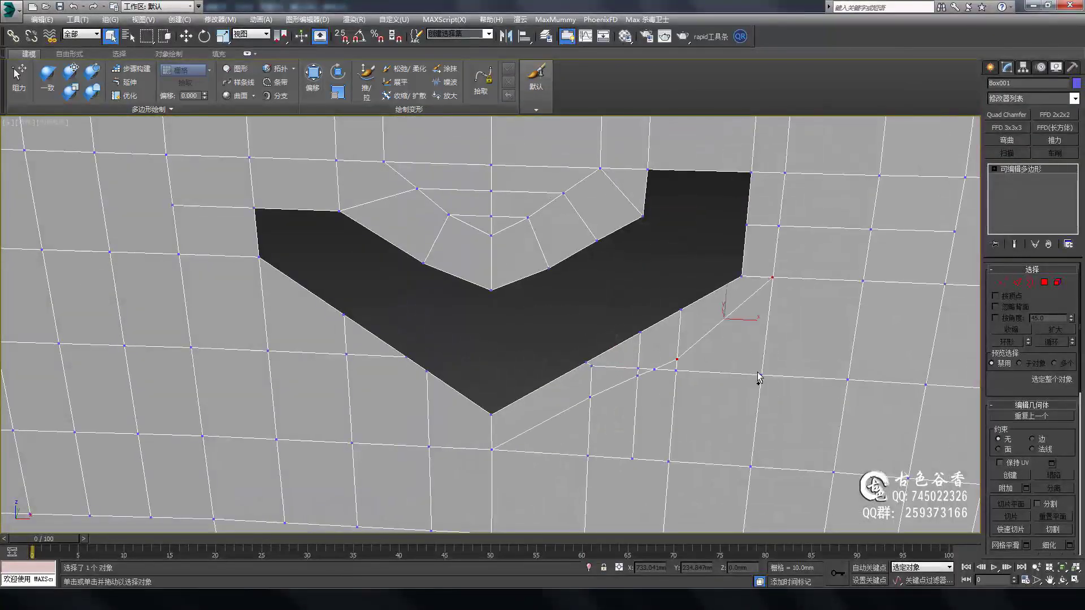
scroll(665, 368, "up", 2)
Select the chevron hole's border and cap it with new faces.
middle_click_drag(678, 376, 608, 276, "alt")
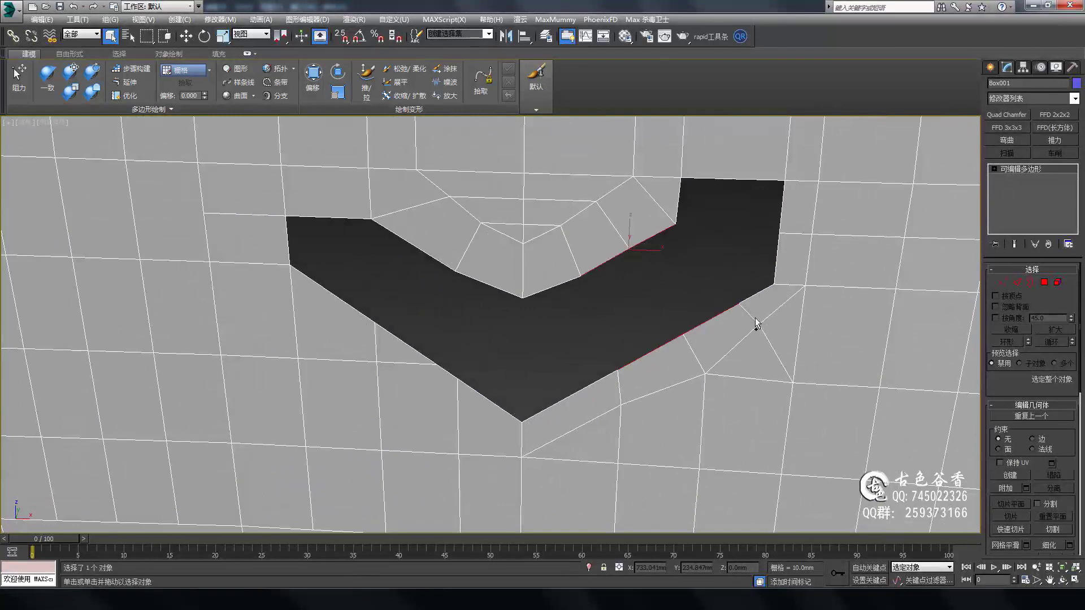
left_click(668, 348)
middle_click_drag(544, 357, 612, 273, "alt")
key("alt+p")
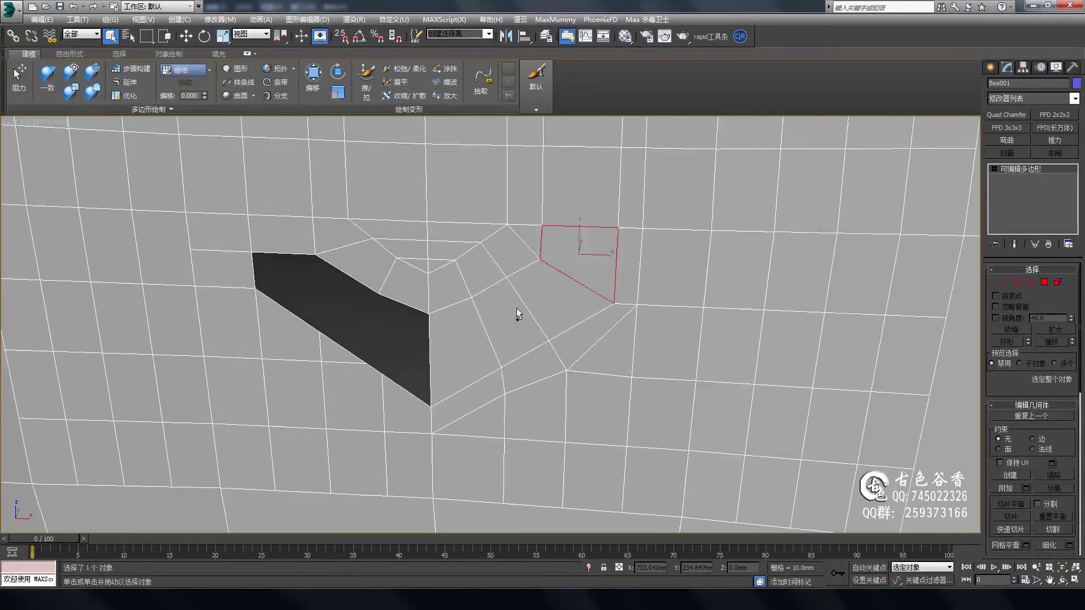
At Vertex level, connect the hole's corner vertex to its up-left neighbour, then return to Polygon level.
key("1")
middle_click_drag(515, 310, 412, 331, "alt")
mouse_move(398, 387)
middle_mouse_down("alt")
mouse_move(448, 417)
mouse_move(392, 343)
middle_mouse_up("alt")
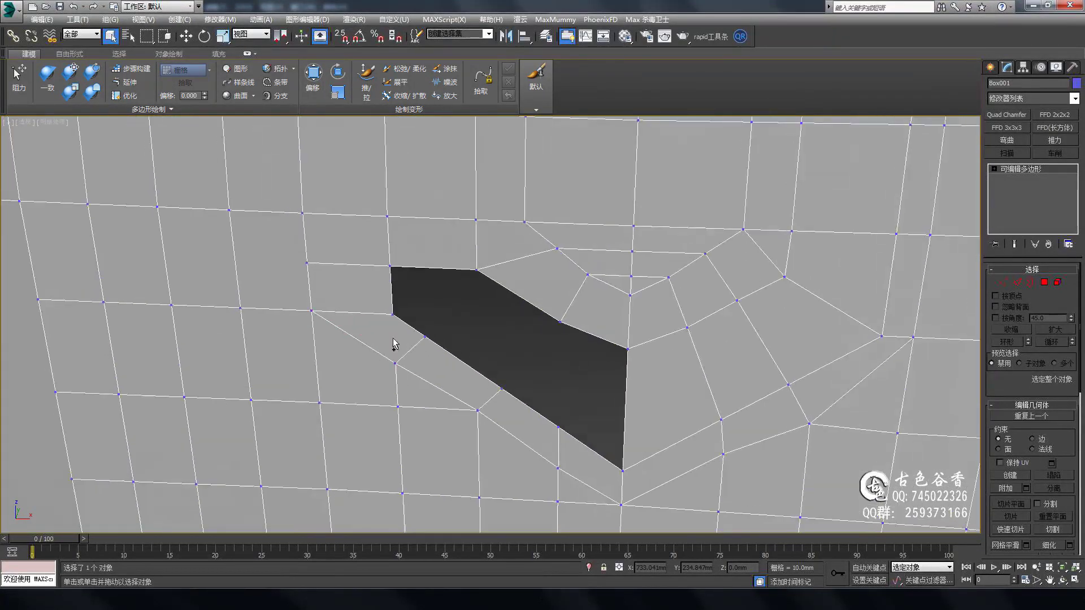
left_click(313, 226)
left_click(392, 274, "ctrl")
middle_click_drag(416, 259, 412, 328, "alt")
scroll(412, 327, "down", 5)
mouse_move(516, 416)
middle_mouse_down("alt")
mouse_move(615, 260)
mouse_move(506, 303)
middle_mouse_up("alt")
key("4")
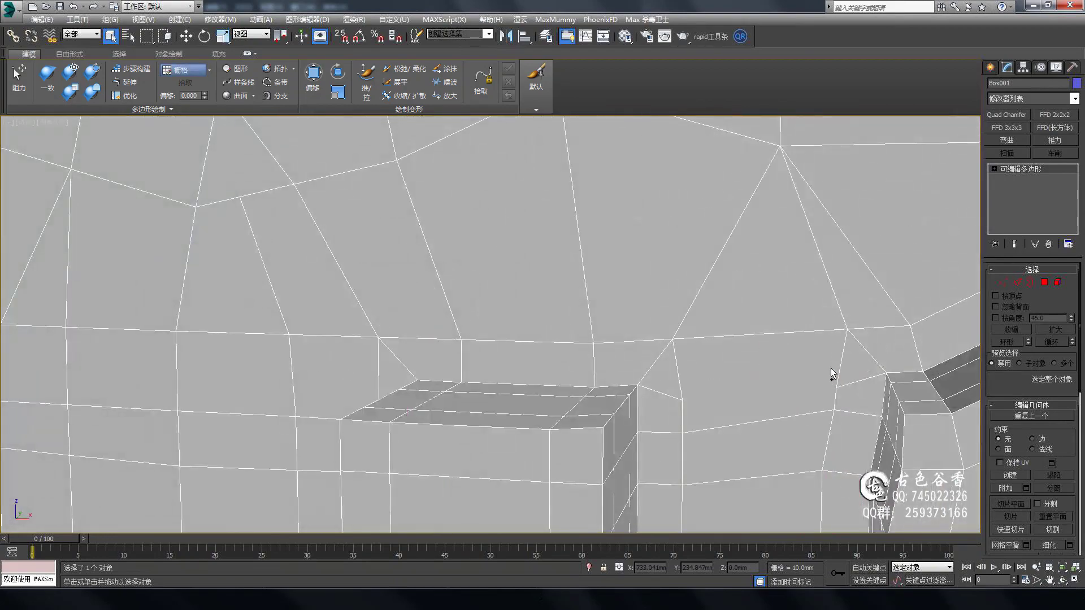
Orbit the mesh to inspect the upper quad grid and the deer-head cutouts.
mouse_move(831, 367)
middle_mouse_down("alt")
mouse_move(604, 250)
mouse_move(377, 280)
middle_mouse_up("alt")
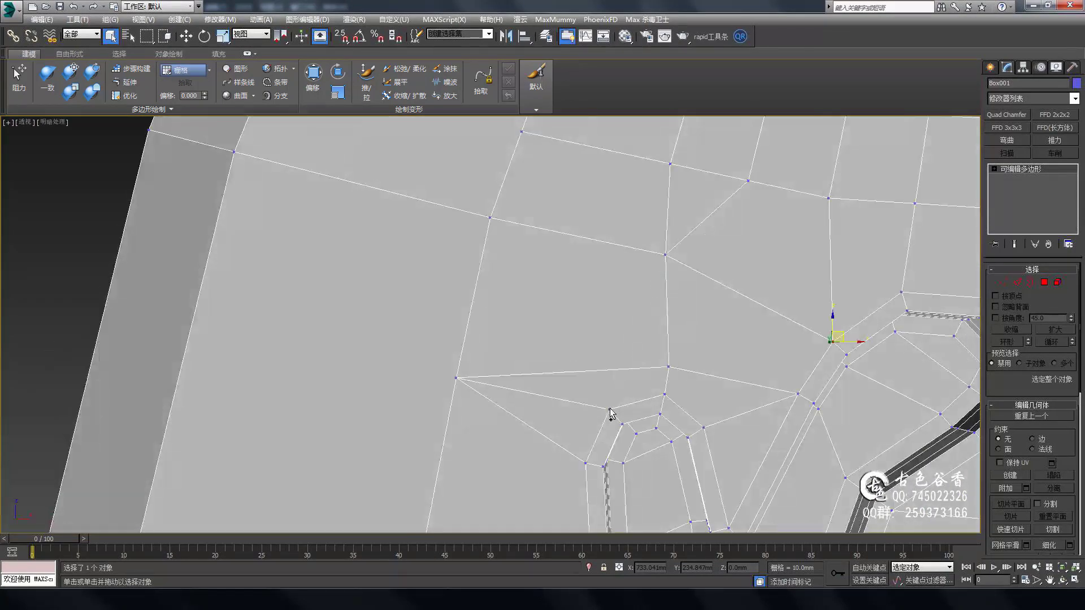
scroll(570, 384, "down", 5)
scroll(634, 294, "up", 3)
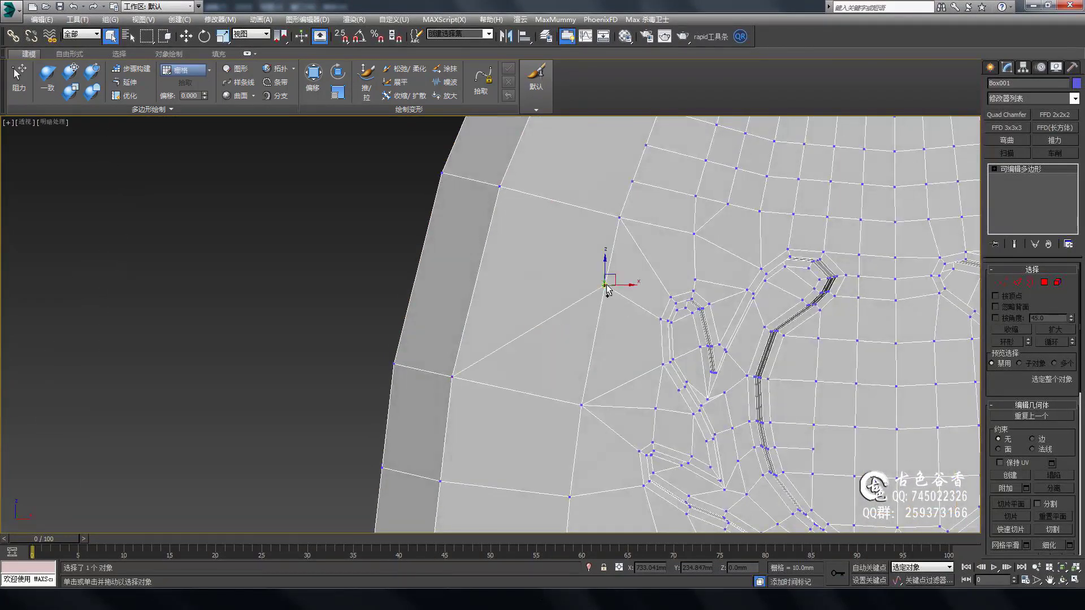
middle_click_drag(607, 290, 678, 367, "alt")
scroll(713, 370, "up", 4)
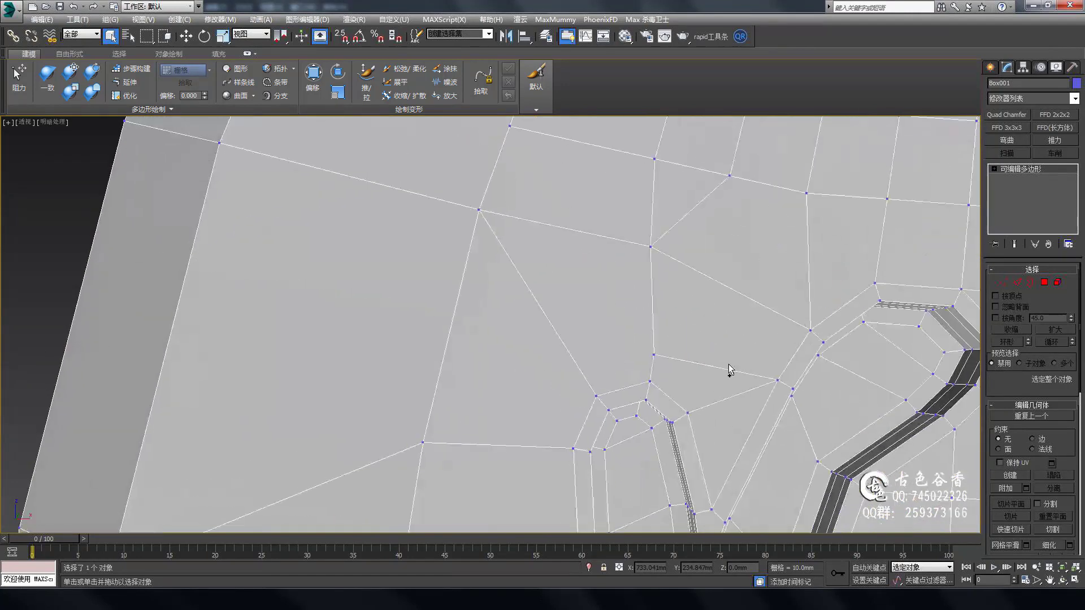
mouse_move(722, 388)
middle_mouse_down("alt")
mouse_move(695, 357)
mouse_move(696, 316)
mouse_move(654, 383)
mouse_move(732, 318)
mouse_move(590, 377)
middle_mouse_up("alt")
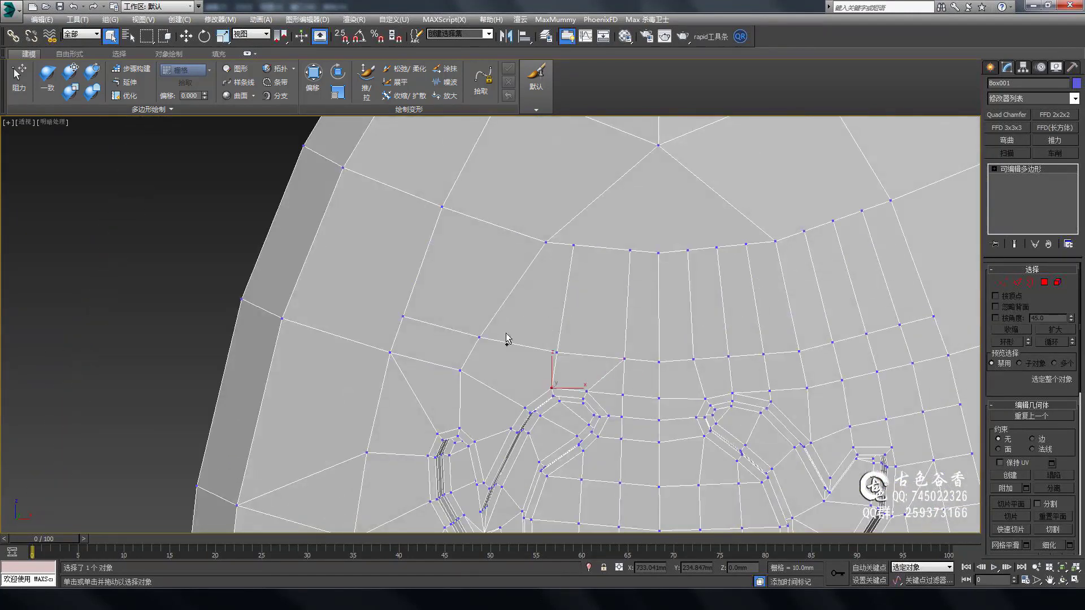
mouse_move(507, 338)
middle_mouse_down("alt")
mouse_move(571, 346)
mouse_move(593, 313)
middle_mouse_up("alt")
scroll(603, 360, "up", 5)
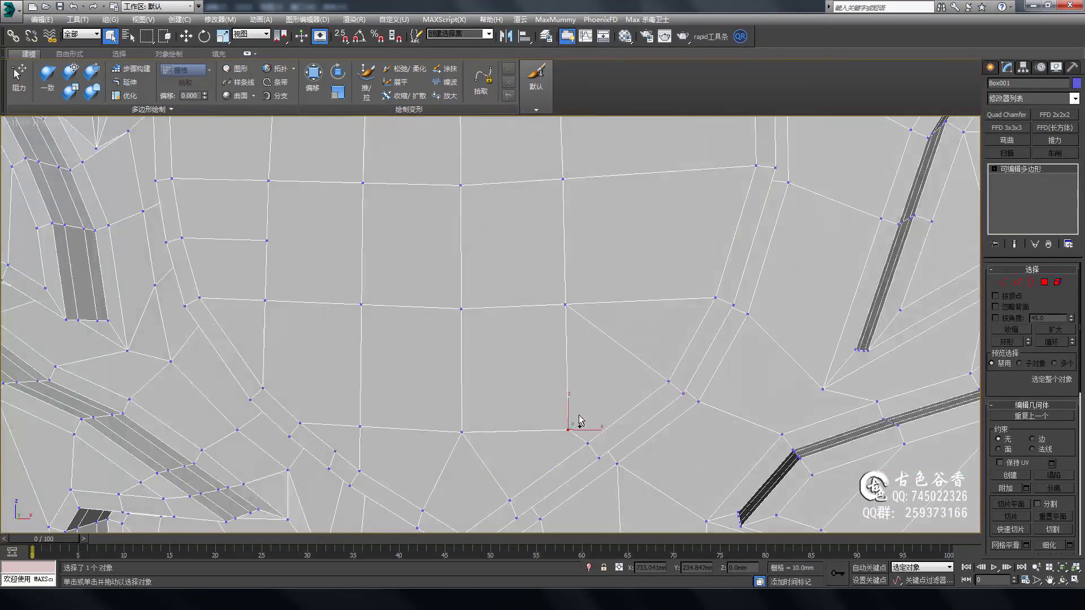
scroll(541, 426, "up", 2)
Bring the domed panel front-on and zoom in on the cutout strips.
mouse_move(530, 368)
middle_mouse_down("alt")
mouse_move(491, 356)
mouse_move(527, 346)
mouse_move(510, 341)
mouse_move(499, 411)
mouse_move(459, 337)
mouse_move(532, 382)
middle_mouse_up("alt")
scroll(499, 411, "down", 5)
scroll(490, 363, "up", 3)
scroll(452, 396, "up", 3)
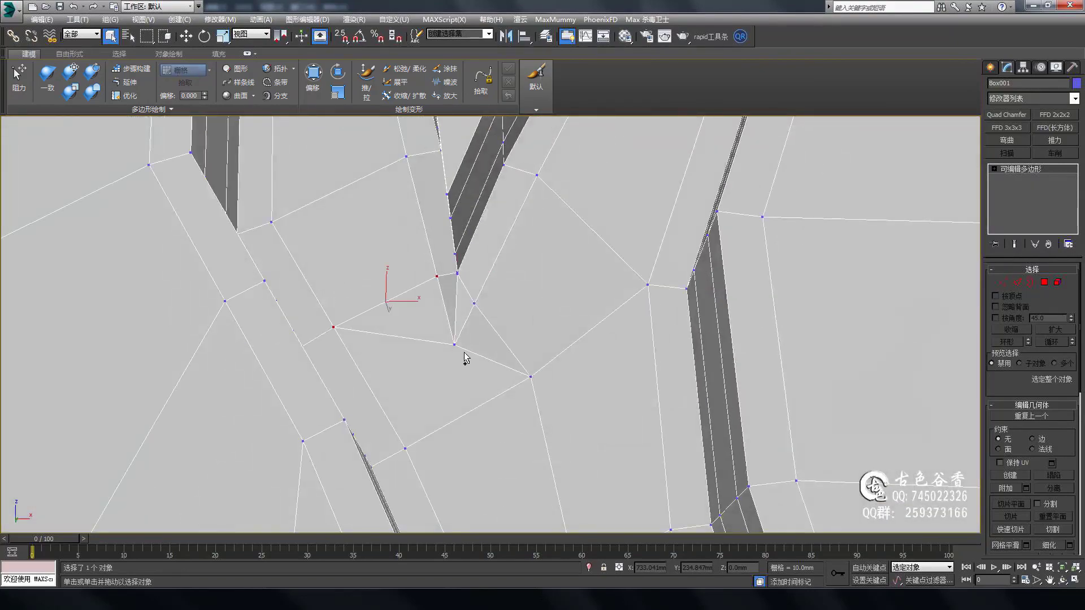
scroll(441, 422, "down", 5)
middle_click_drag(441, 422, 555, 243, "alt")
scroll(555, 314, "up", 2)
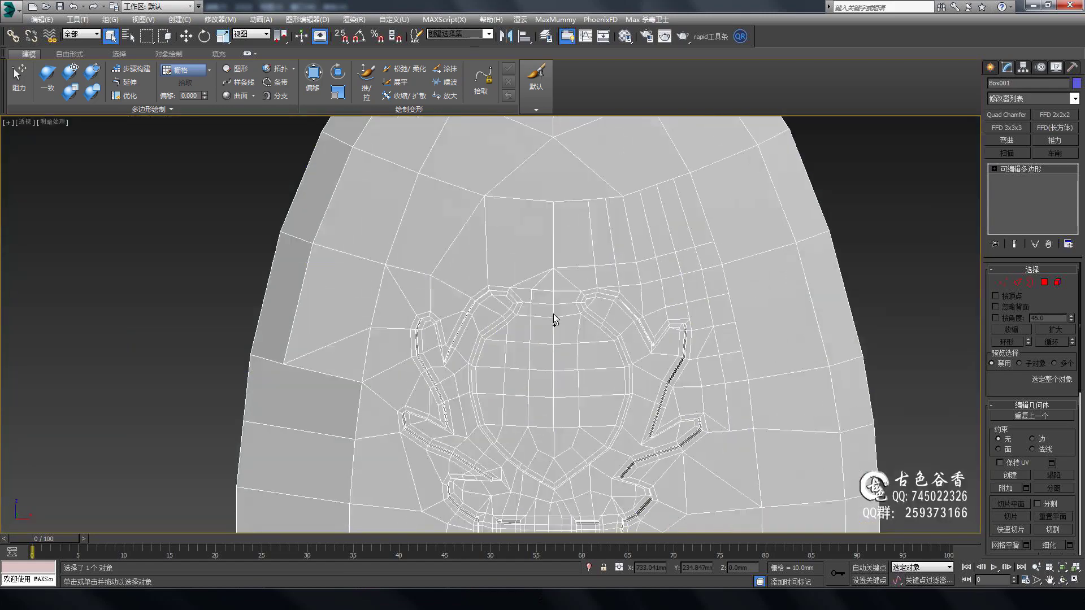
scroll(562, 438, "up", 2)
scroll(623, 371, "down", 2)
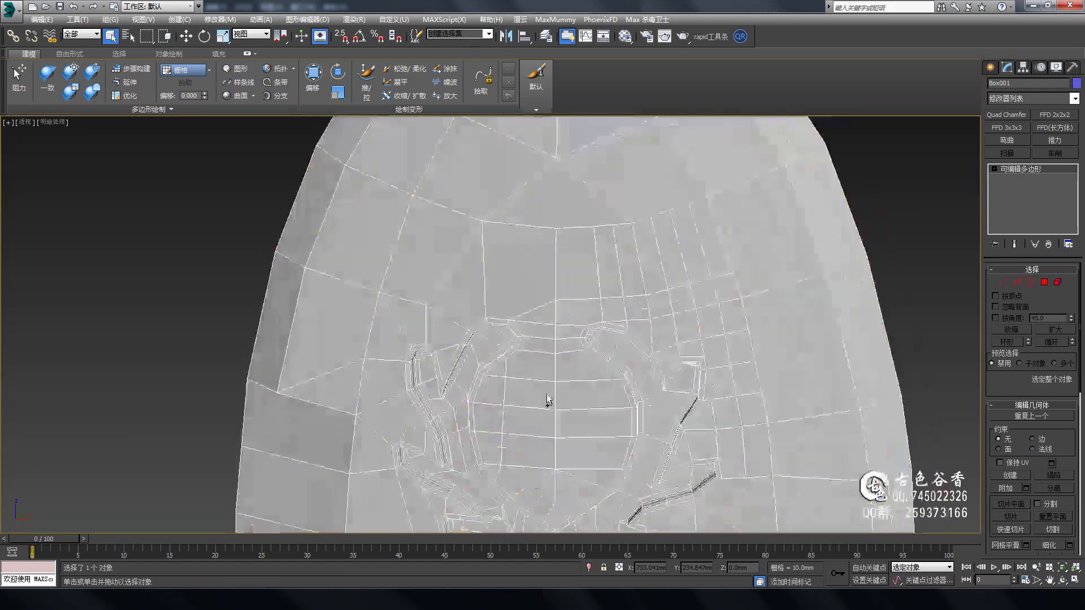
scroll(552, 400, "up", 5)
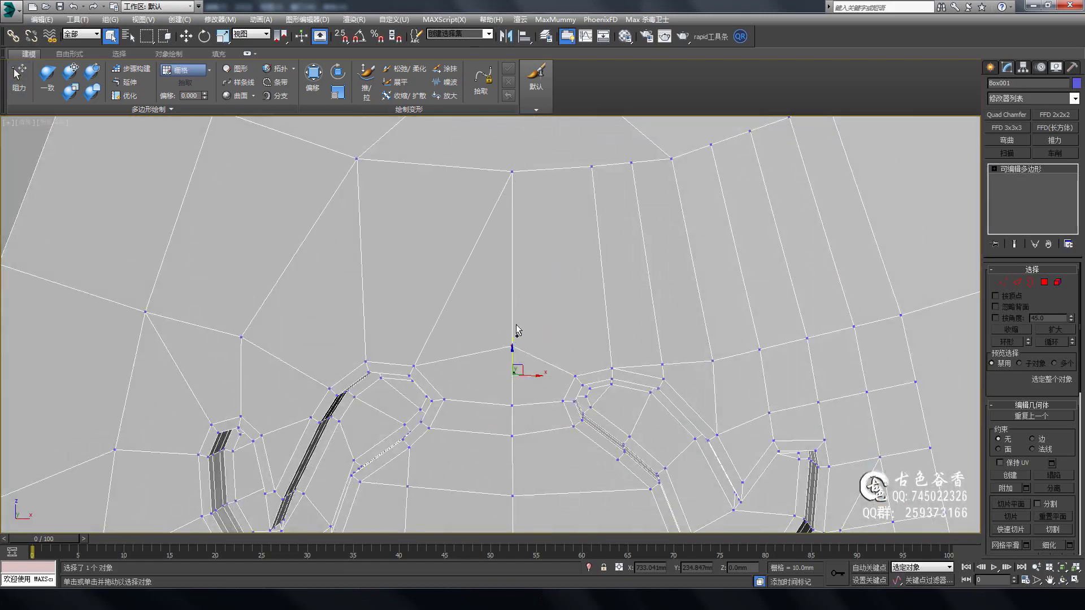
middle_click_drag(518, 331, 669, 377, "alt")
scroll(530, 381, "down", 3)
middle_click_drag(572, 403, 700, 442, "alt")
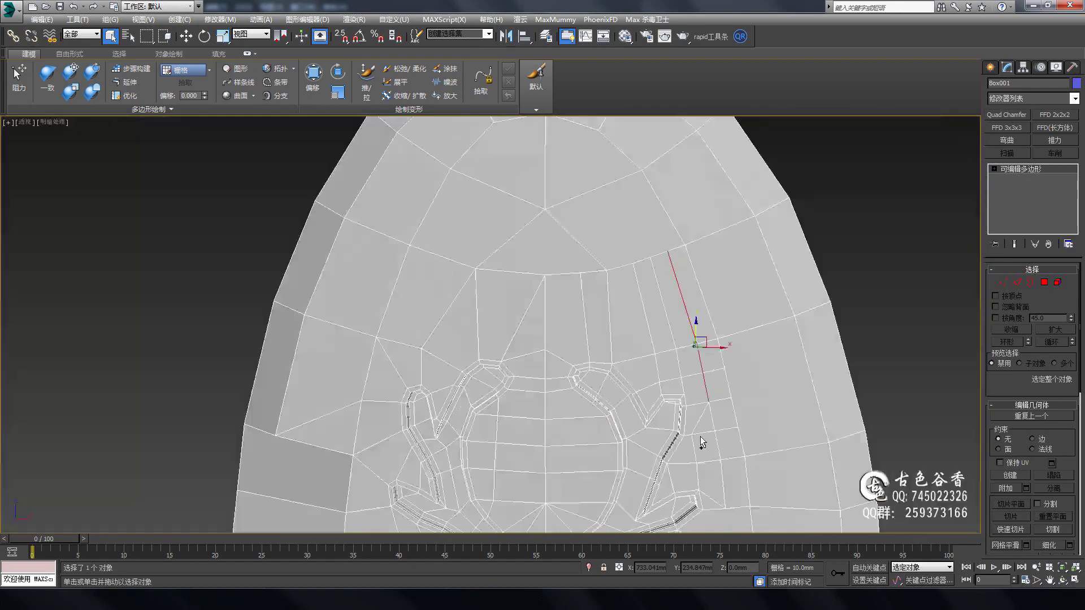
scroll(700, 436, "up", 3)
scroll(691, 402, "down", 1)
scroll(683, 376, "down", 3)
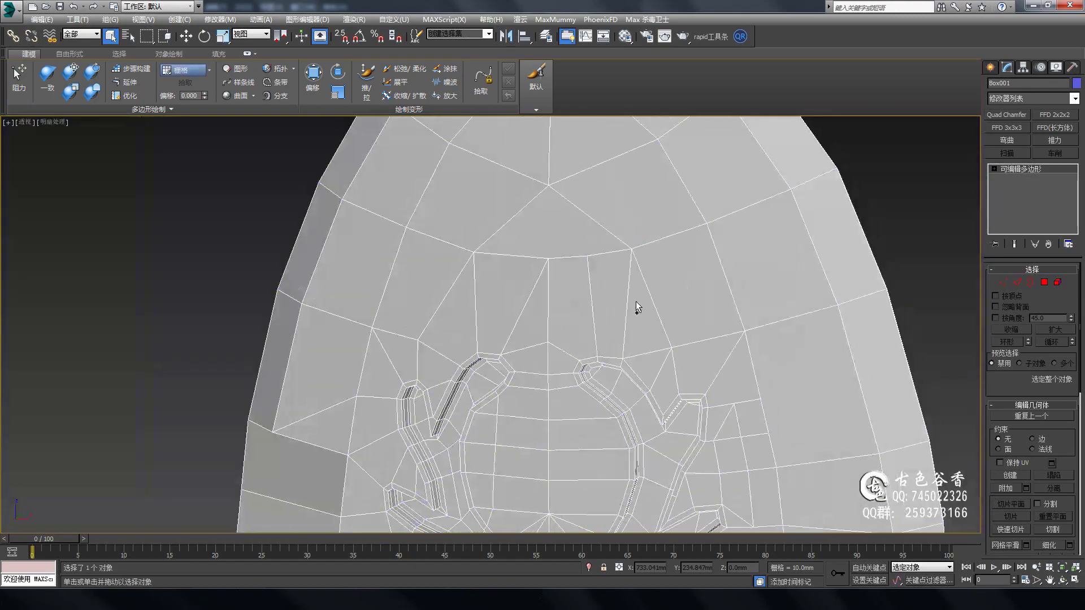
mouse_move(667, 346)
middle_mouse_down("alt")
mouse_move(530, 294)
mouse_move(718, 303)
middle_mouse_up("alt")
In Vertex mode, check the cutout with NURMS smoothing preview, then turn the preview off.
key("1")
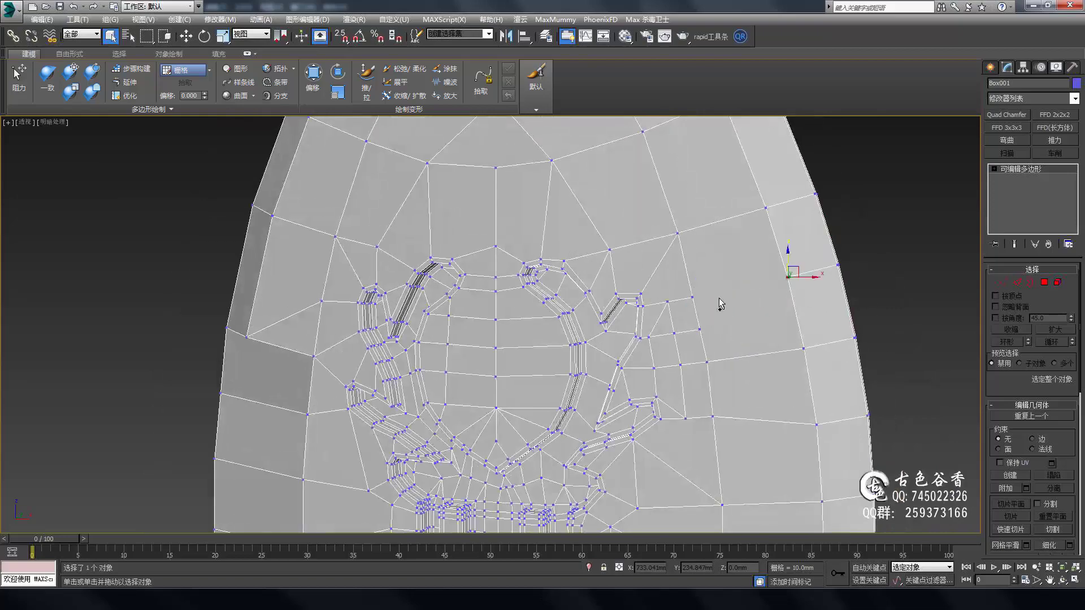
middle_click_drag(665, 332, 684, 402, "alt")
key("ctrl+q")
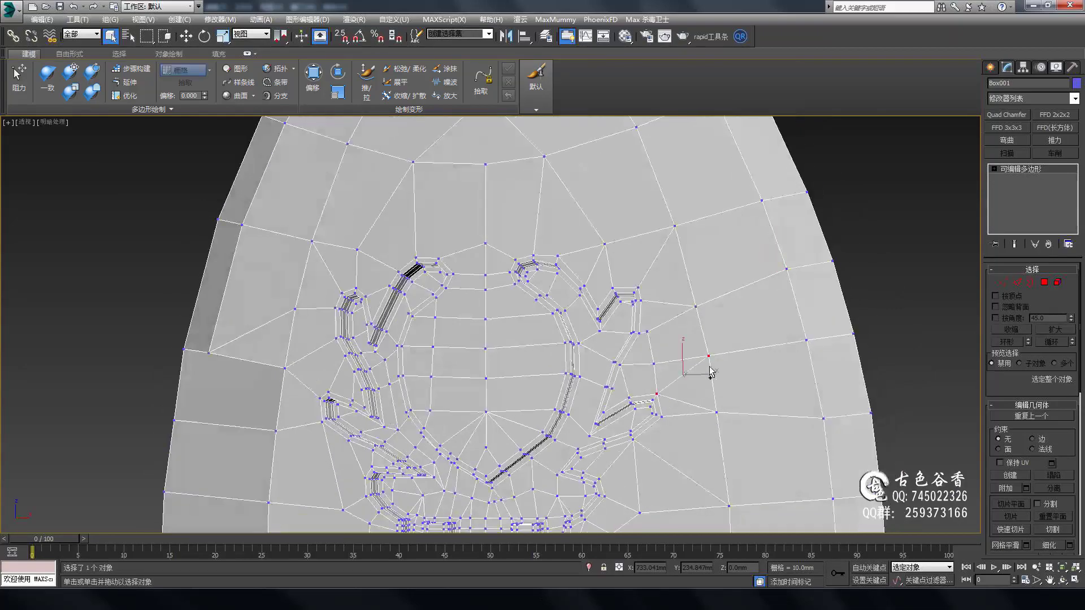
scroll(678, 412, "up", 5)
scroll(633, 394, "up", 1)
scroll(694, 348, "up", 2)
scroll(694, 348, "down", 5)
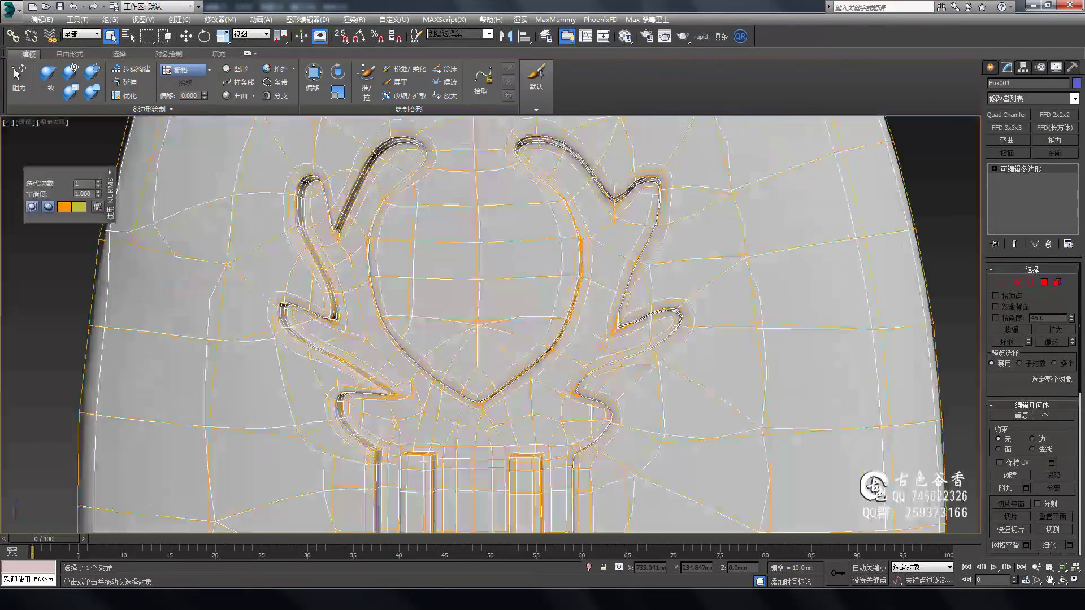
key("ctrl+q")
scroll(615, 294, "down", 3)
mouse_move(614, 293)
middle_mouse_down("alt")
mouse_move(702, 376)
mouse_move(667, 279)
mouse_move(677, 301)
middle_mouse_up("alt")
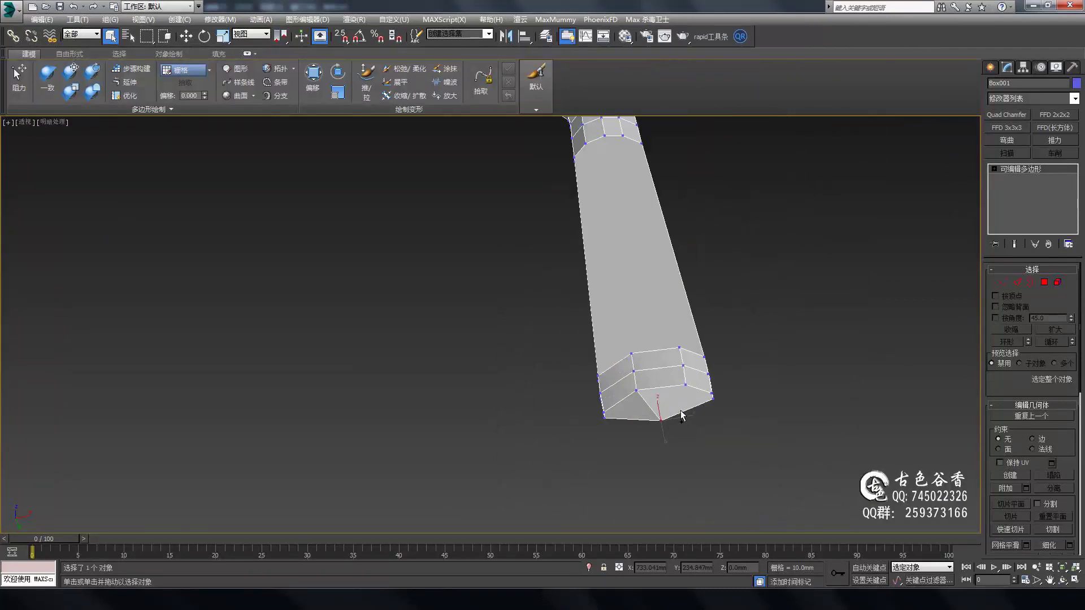
Orbit closer to view the tapered, flaring antler prong tips.
mouse_move(683, 417)
middle_mouse_down("alt")
mouse_move(669, 442)
mouse_move(593, 472)
mouse_move(673, 479)
mouse_move(627, 445)
middle_mouse_up("alt")
mouse_move(612, 190)
middle_mouse_down("alt")
mouse_move(666, 359)
mouse_move(704, 286)
mouse_move(509, 308)
mouse_move(816, 273)
mouse_move(633, 314)
mouse_move(776, 342)
mouse_move(528, 313)
mouse_move(628, 297)
middle_mouse_up("alt")
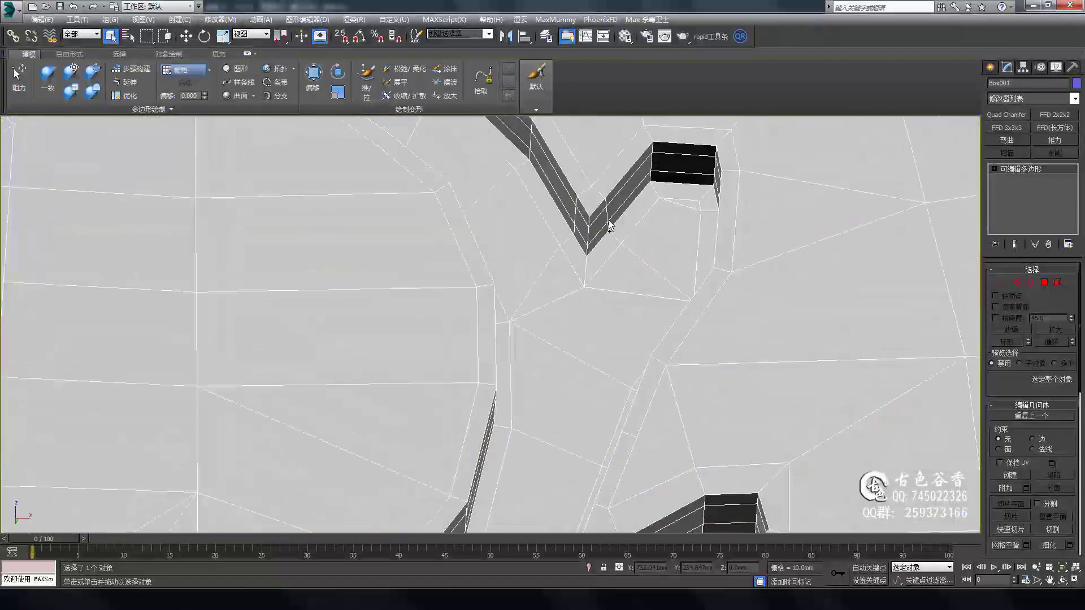
In wireframe, box-select the vertex at the antler's V-shaped notch.
scroll(613, 236, "up", 3)
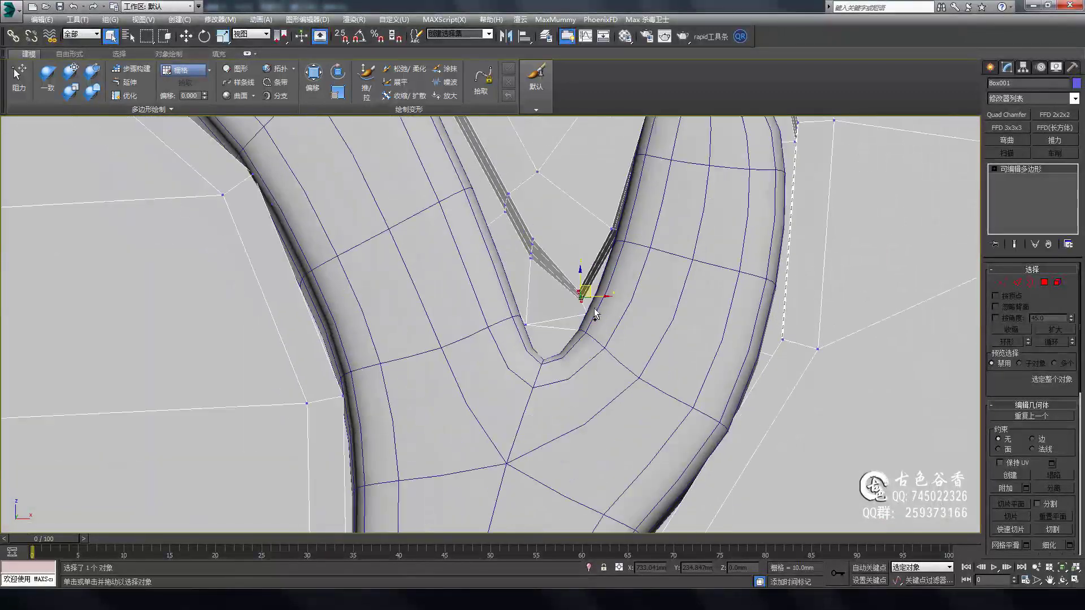
key("F3")
left_click_drag(620, 375, 550, 279)
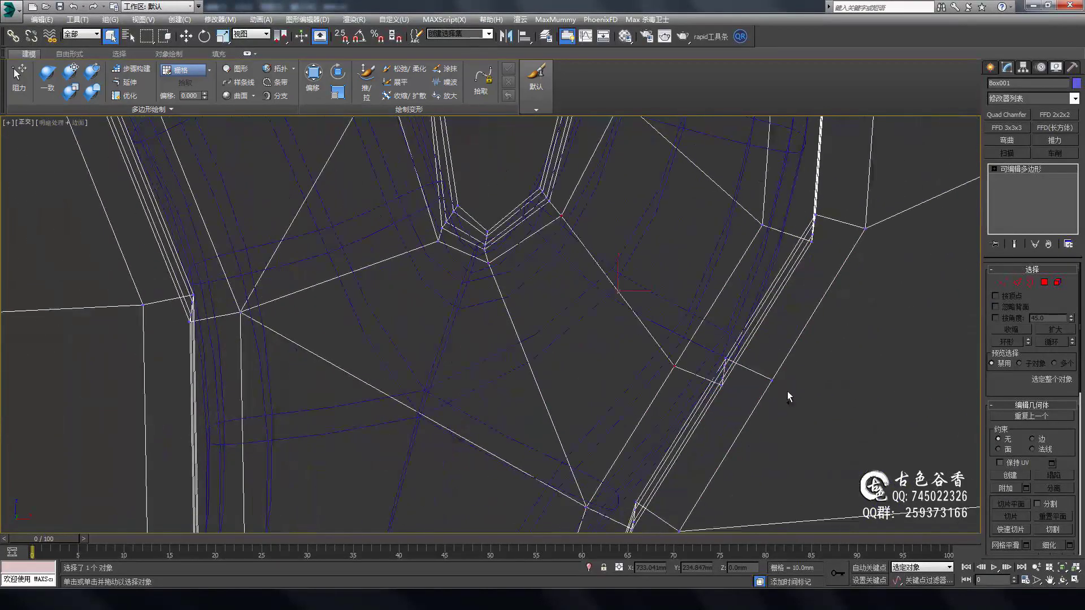
scroll(620, 363, "down", 3)
scroll(589, 339, "up", 5)
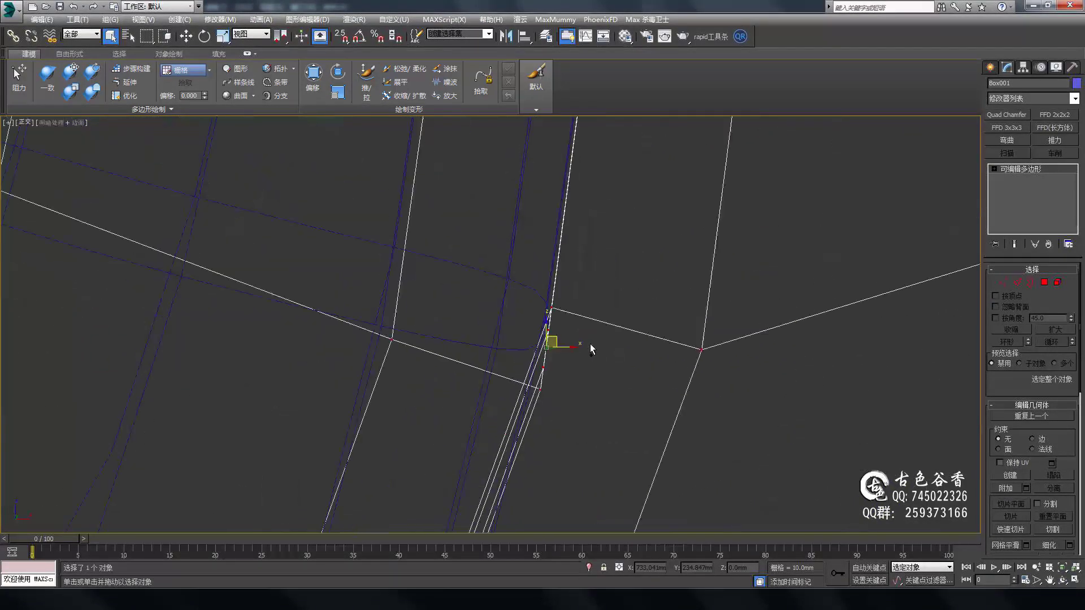
Switch to the four-viewport layout, restore shading, and view the notch vertex from lower angles.
key("alt+w")
key("alt+w")
key("F3")
scroll(690, 235, "up", 4)
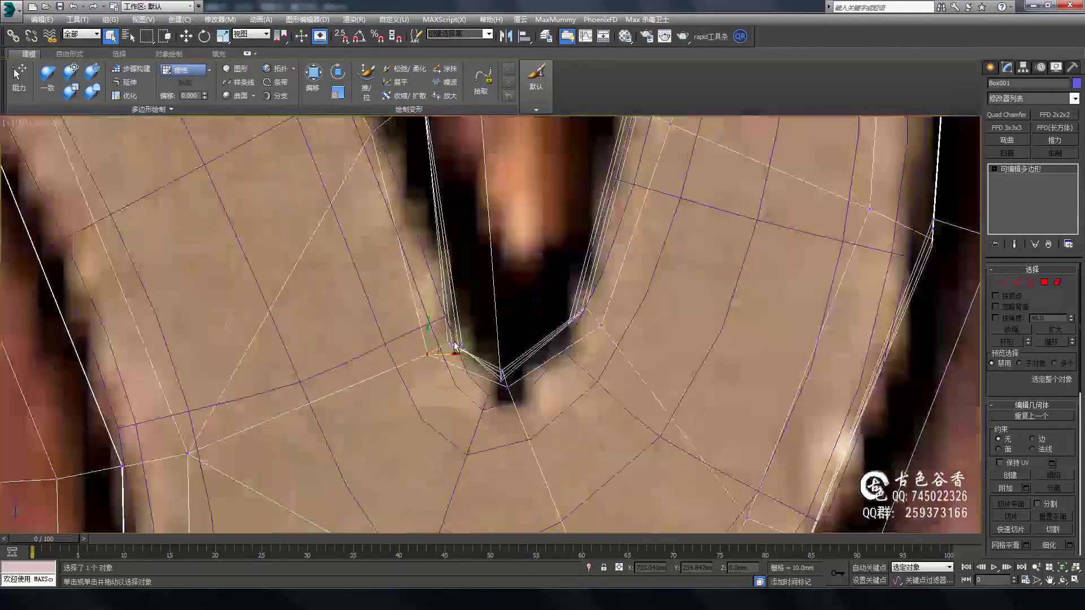
scroll(454, 347, "up", 2)
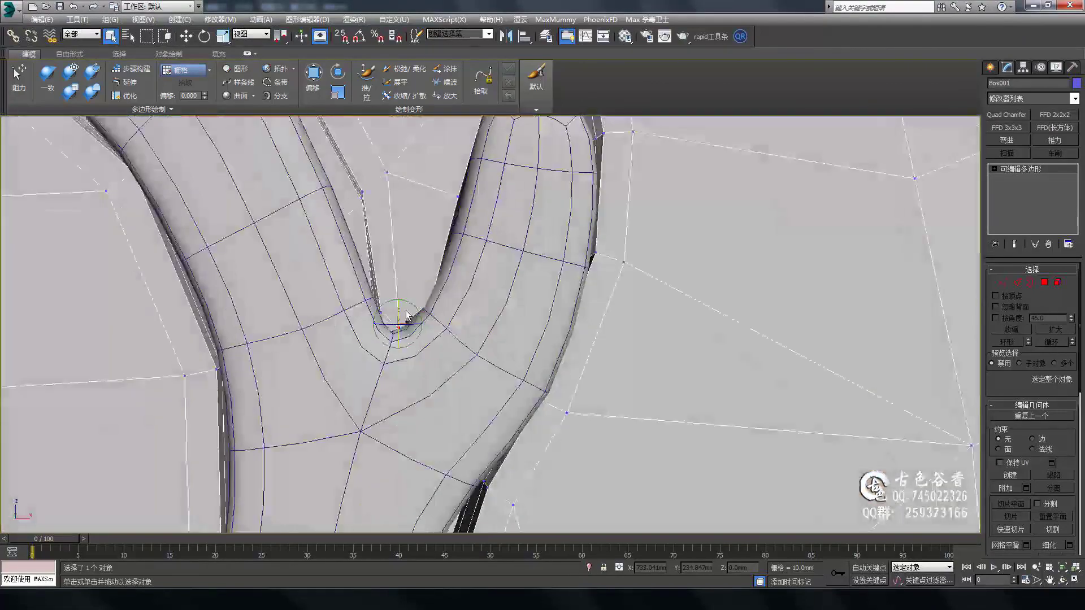
mouse_move(428, 338)
middle_mouse_down("alt")
mouse_move(421, 367)
mouse_move(362, 357)
middle_mouse_up("alt")
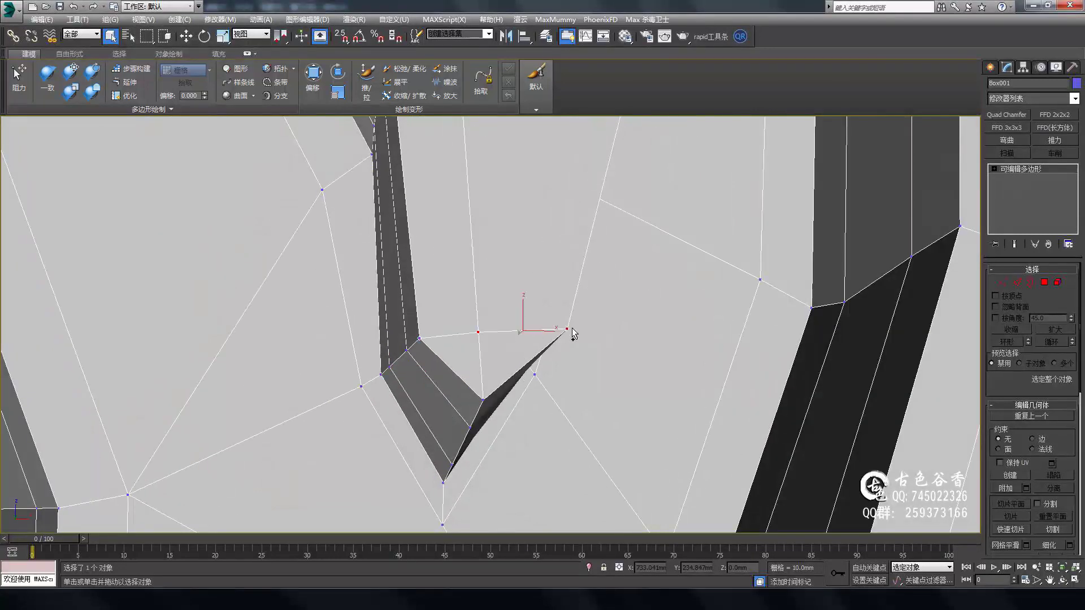
middle_click_drag(572, 333, 540, 305, "alt")
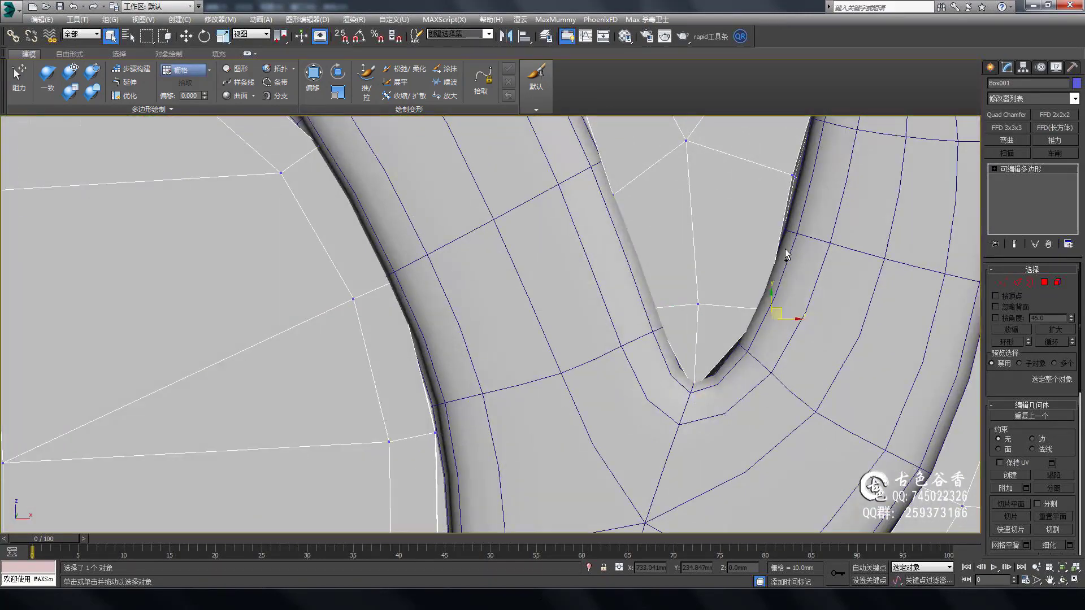
Frame both antler prong tips and rotate the view so the curved branch runs vertically.
middle_click_drag(699, 333, 713, 335, "alt")
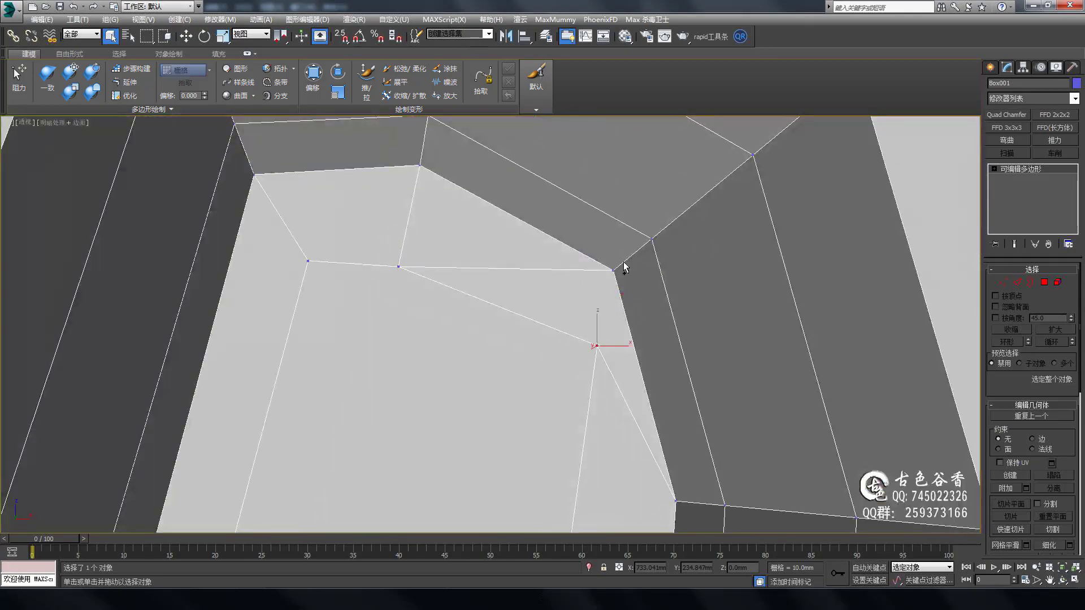
scroll(446, 303, "down", 5)
scroll(497, 323, "down", 2)
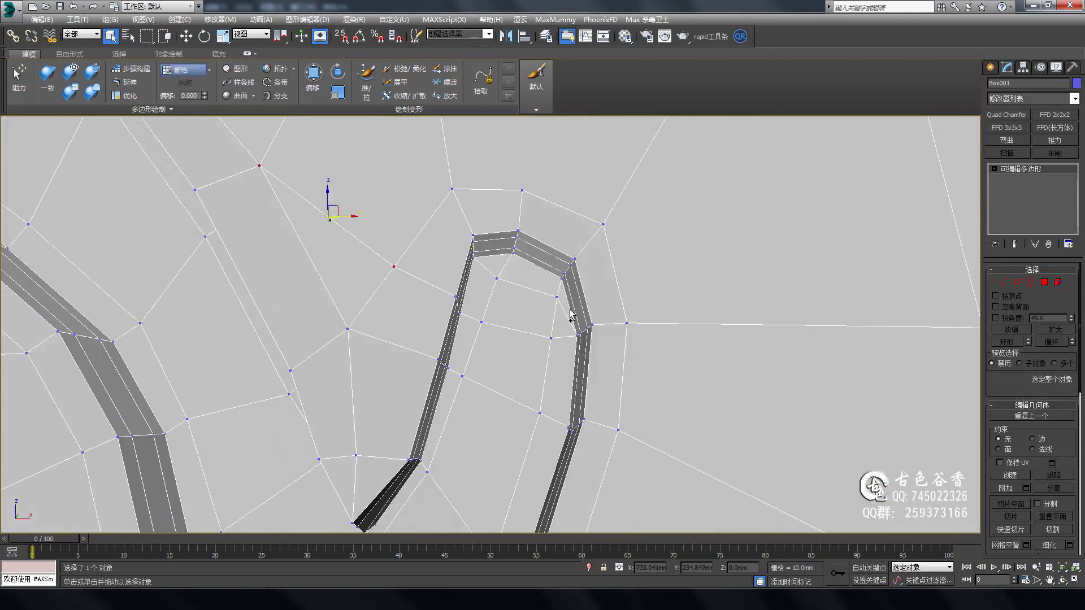
scroll(614, 274, "down", 3)
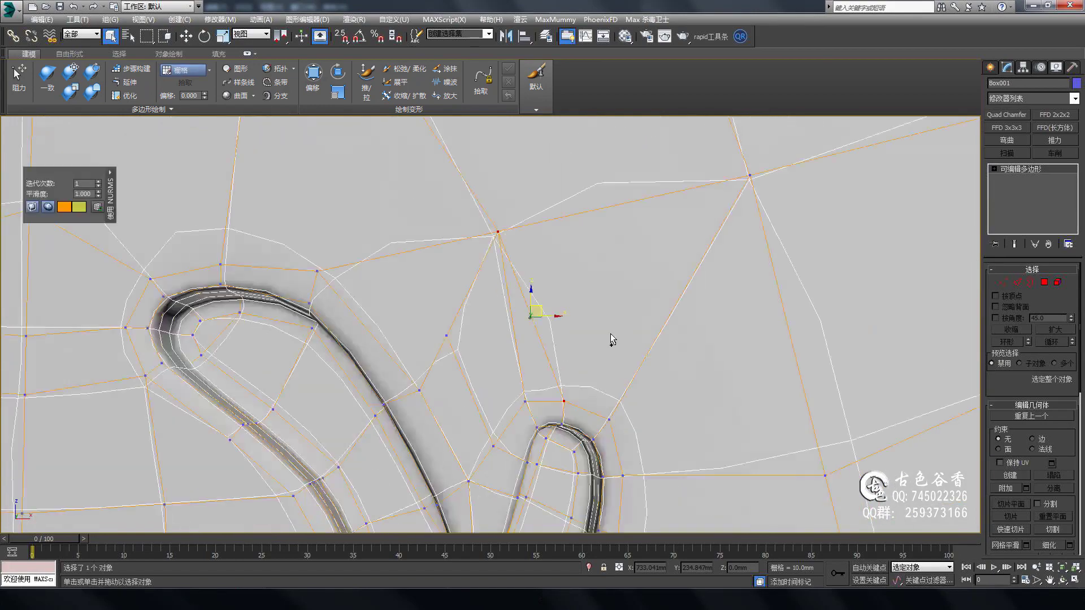
scroll(610, 338, "up", 3)
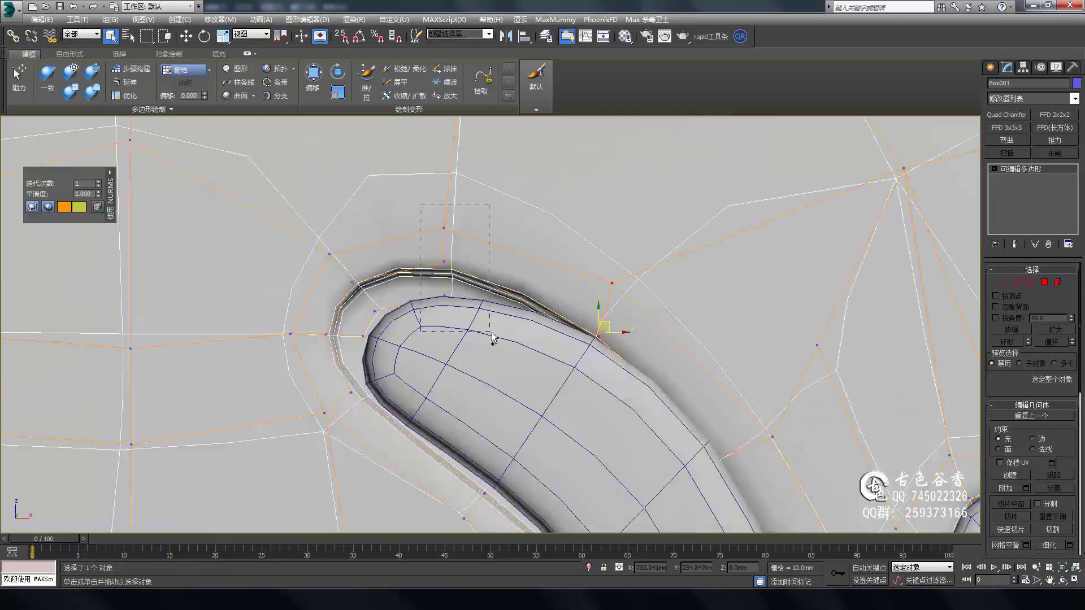
scroll(388, 327, "up", 3)
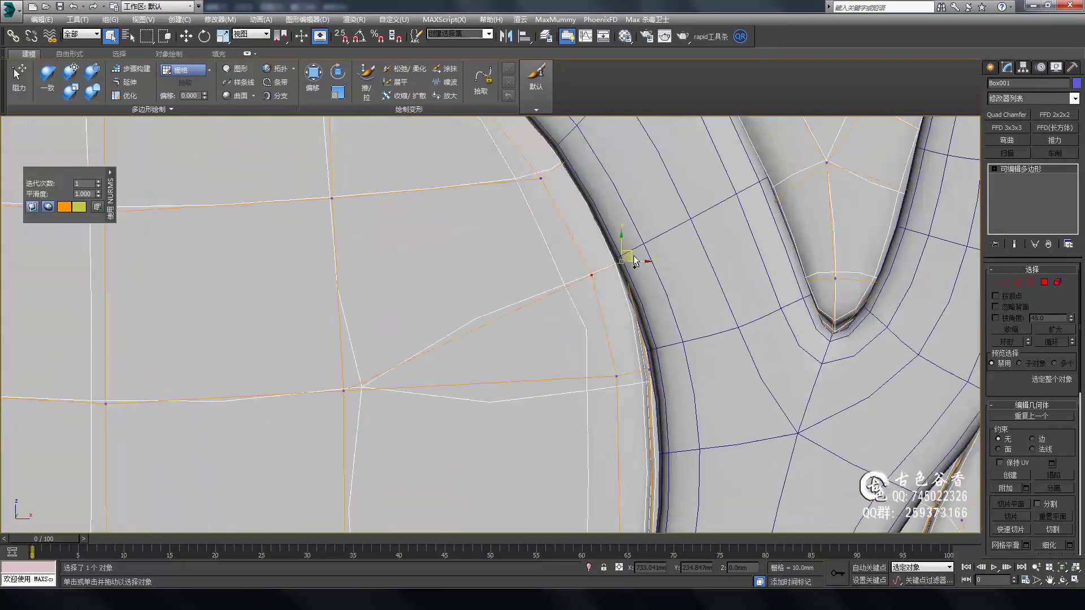
scroll(516, 290, "down", 5)
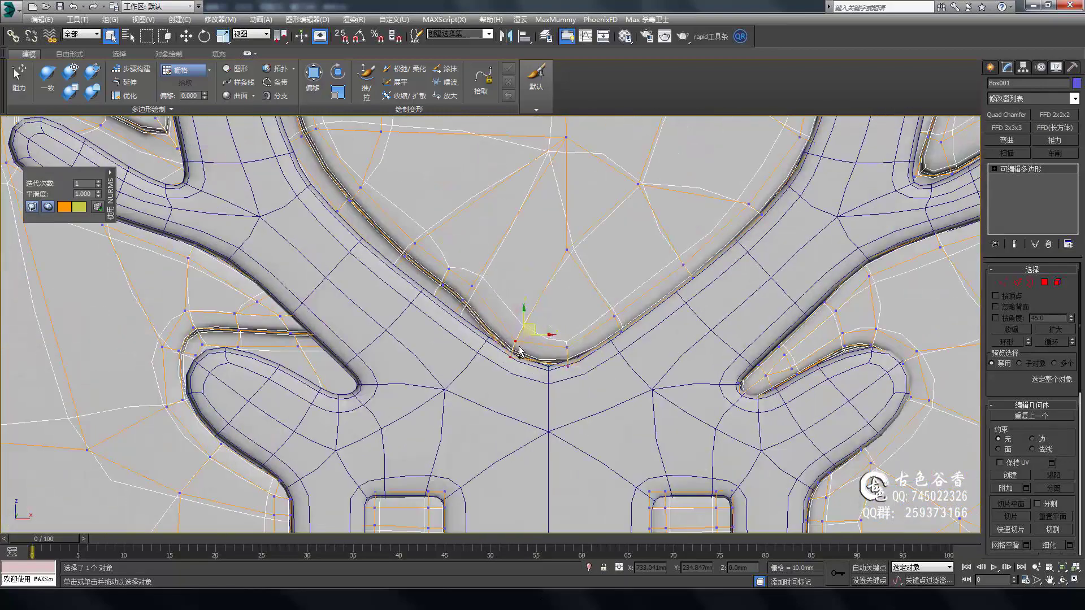
scroll(517, 336, "up", 5)
middle_click_drag(486, 310, 443, 333, "alt")
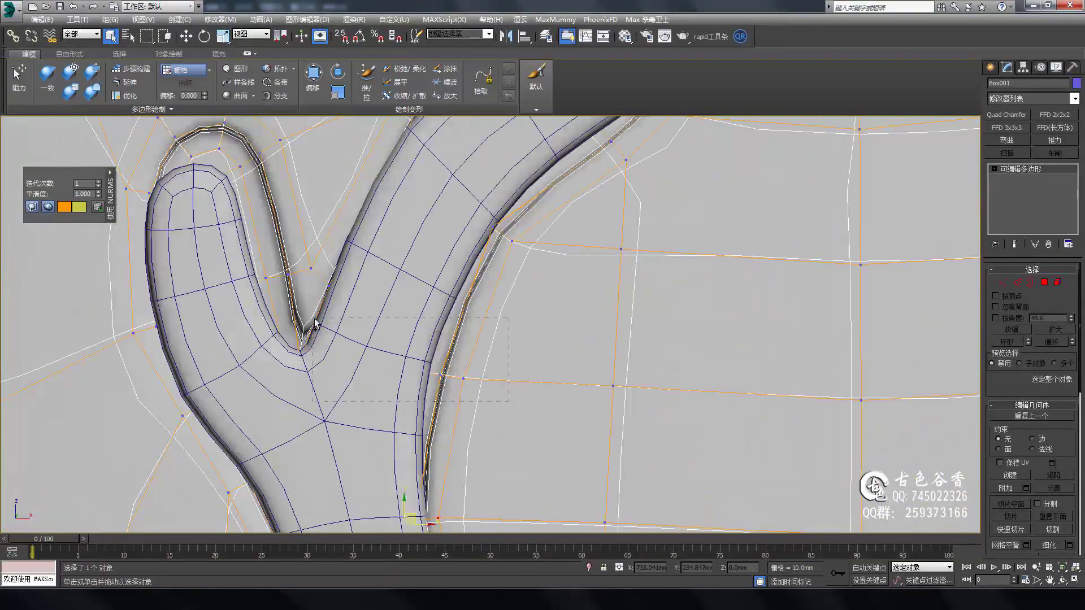
scroll(618, 310, "down", 5)
scroll(613, 286, "up", 3)
scroll(601, 247, "up", 2)
scroll(477, 307, "up", 2)
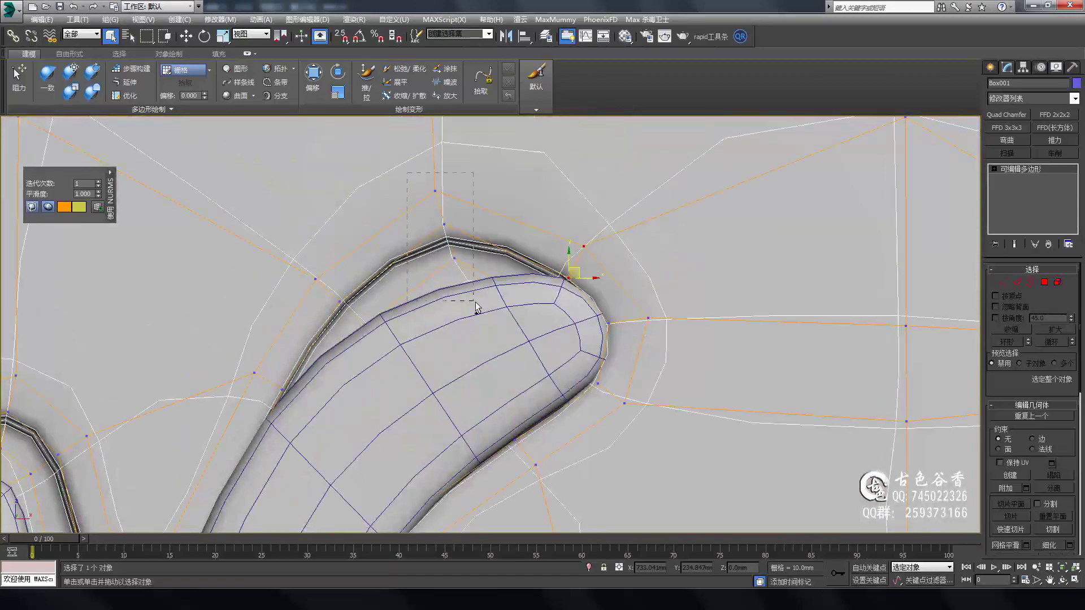
scroll(476, 307, "down", 2)
scroll(503, 334, "down", 2)
scroll(473, 290, "up", 2)
scroll(417, 310, "up", 3)
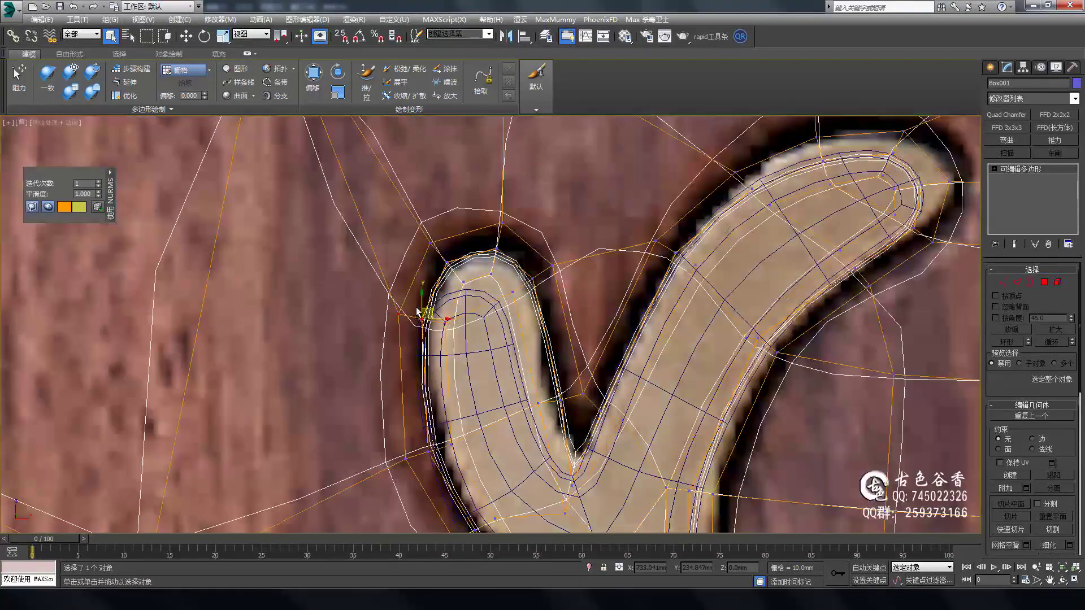
Select the edge loop along the curved antler branch outline.
left_click(441, 293)
scroll(486, 334, "up", 2)
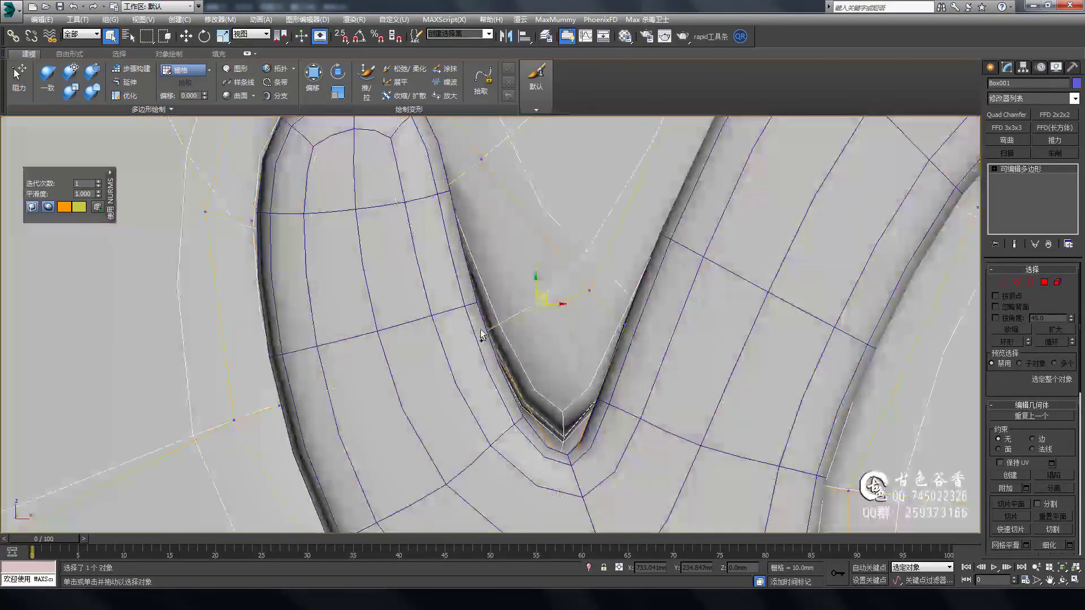
scroll(544, 334, "up", 2)
scroll(594, 294, "down", 1)
scroll(587, 302, "down", 3)
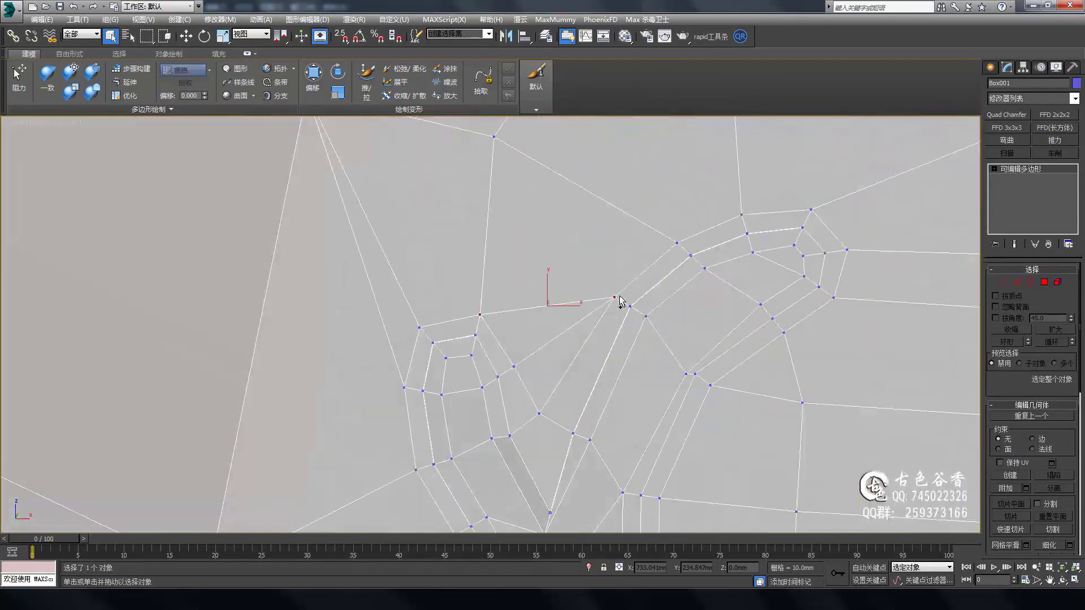
scroll(548, 376, "down", 4)
scroll(485, 303, "up", 5)
scroll(438, 266, "up", 1)
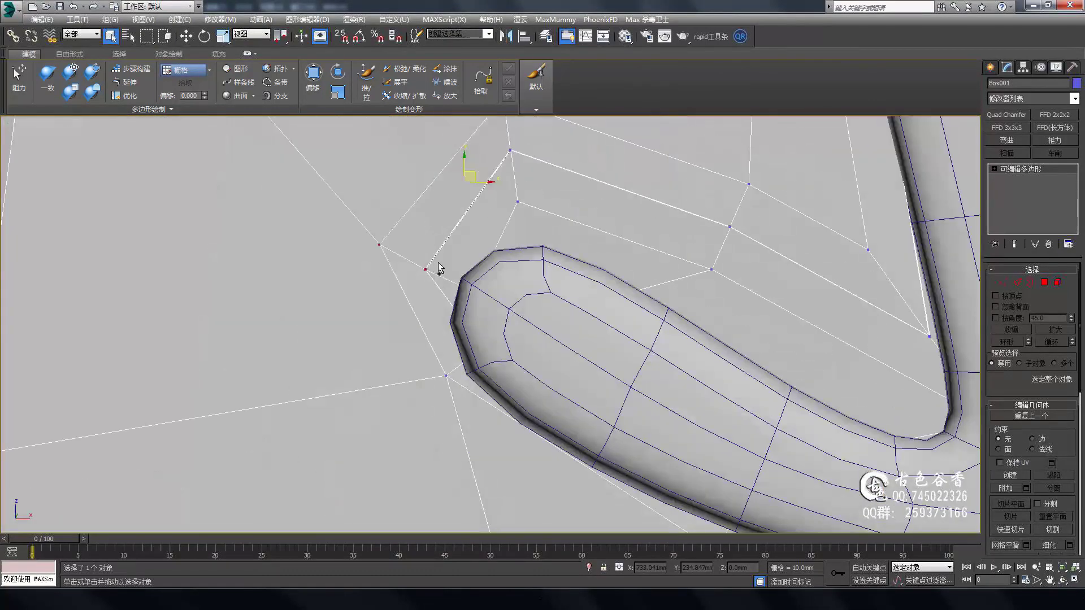
scroll(388, 255, "up", 3)
scroll(452, 305, "down", 2)
scroll(508, 282, "up", 4)
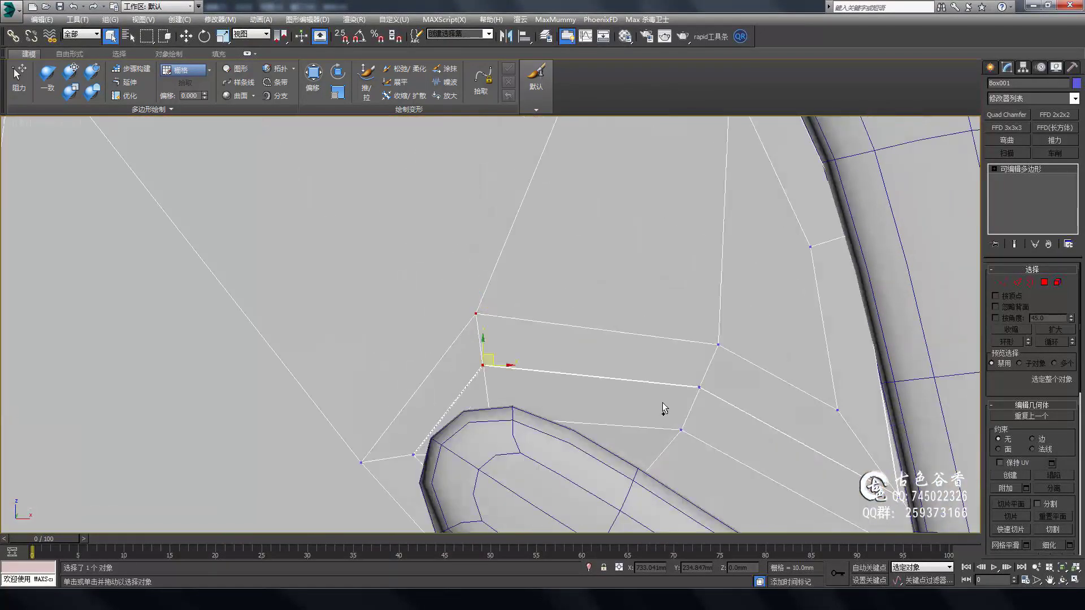
Check the branch in the four viewports, then preview the emblem mesh smoothed and toggle it back.
key("alt+w")
key("alt+w")
scroll(562, 412, "down", 4)
scroll(623, 288, "up", 1)
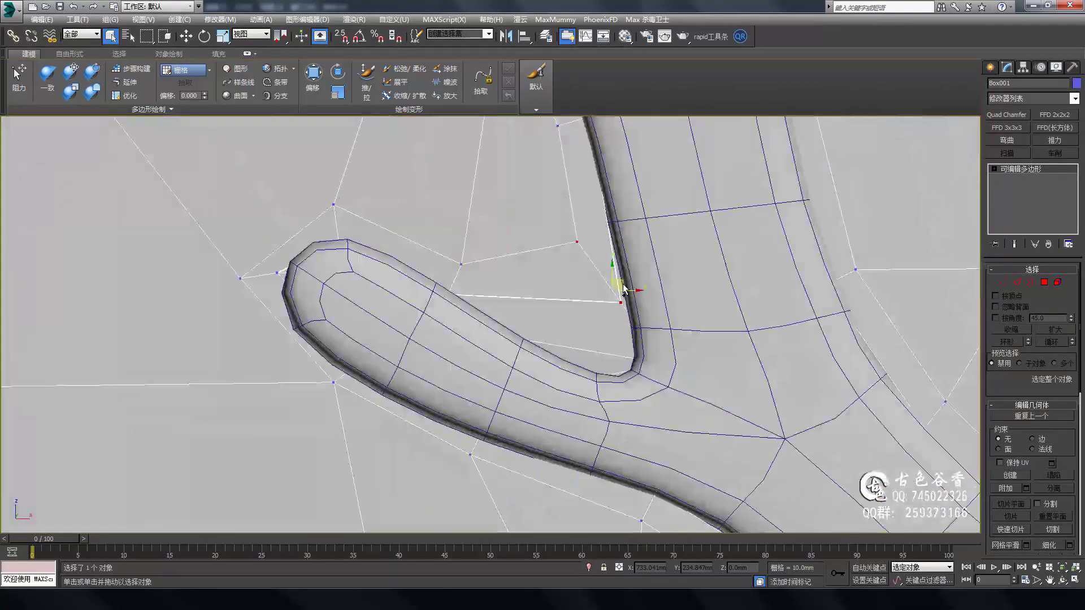
scroll(623, 288, "down", 1)
key("alt+w")
key("alt+w")
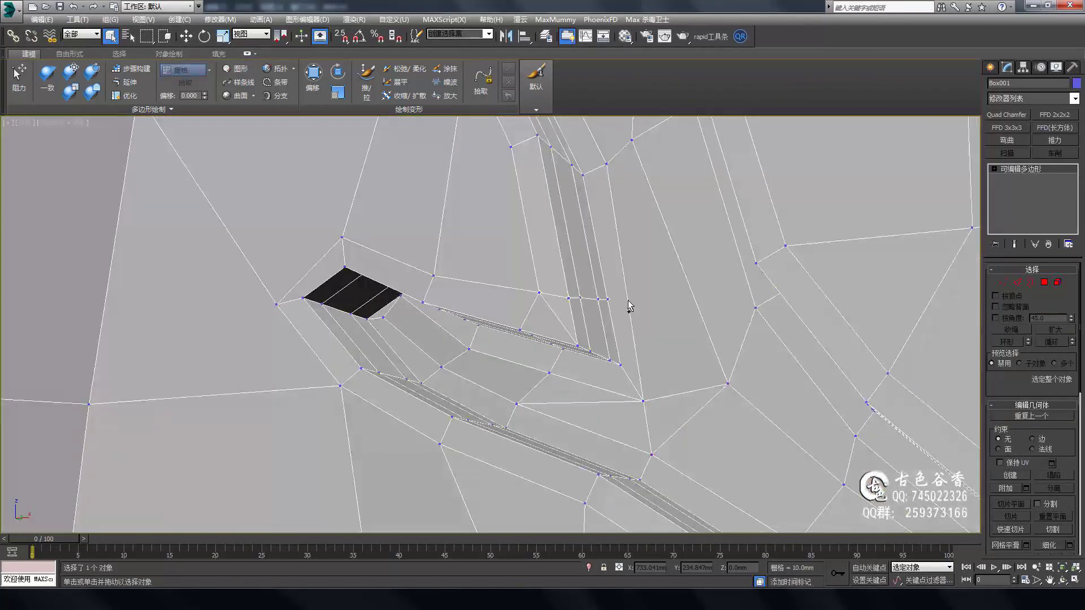
middle_click_drag(629, 305, 588, 410, "alt")
key("ctrl+BackSpace")
key("ctrl+BackSpace")
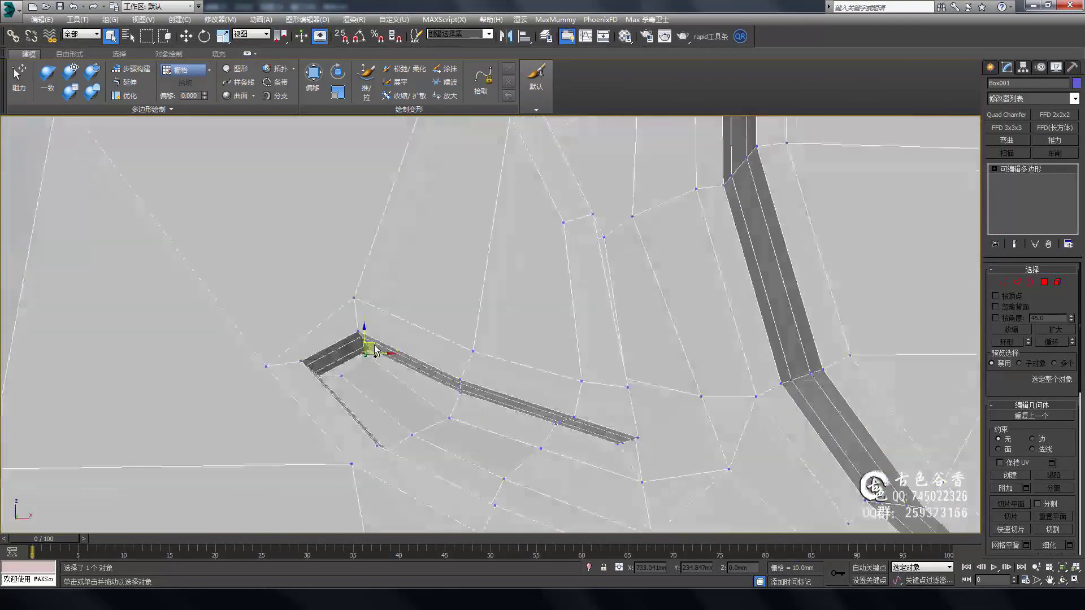
middle_click_drag(556, 315, 567, 408, "alt")
key("ctrl+BackSpace")
key("ctrl+BackSpace")
Frame the antler branch close-up and move a vertex onto the branch's lower edge.
scroll(429, 339, "up", 5)
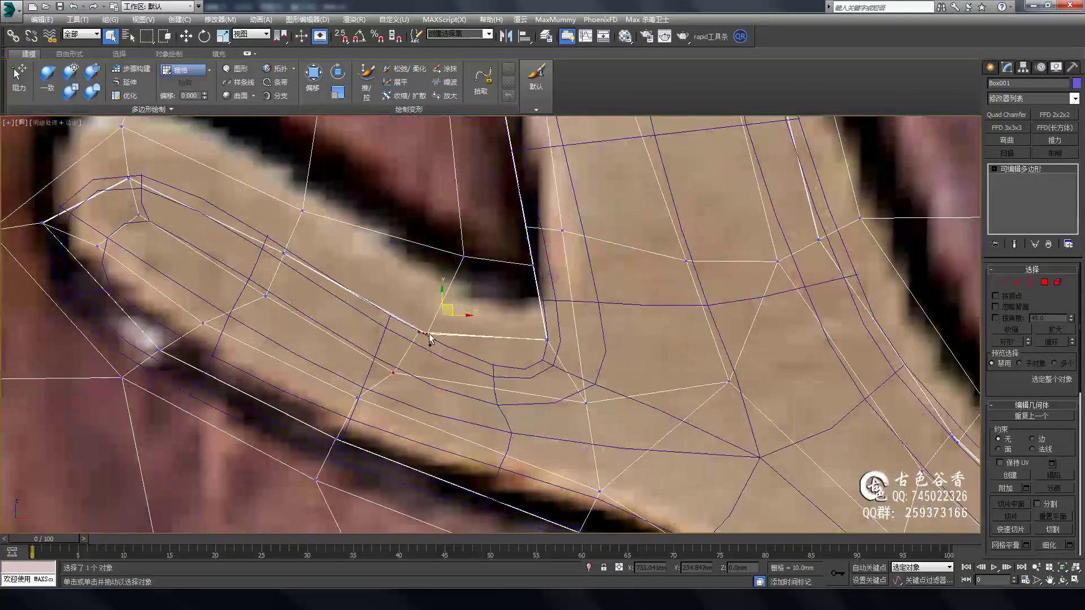
scroll(559, 350, "down", 3)
scroll(530, 311, "up", 2)
middle_click_drag(530, 310, 625, 339)
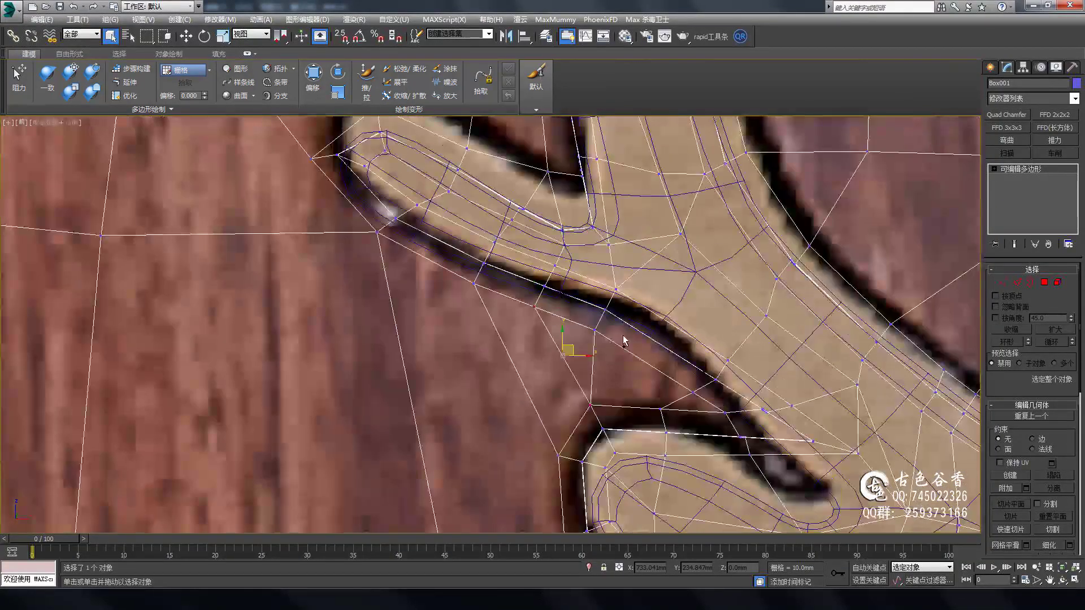
scroll(627, 364, "up", 5)
scroll(627, 364, "down", 3)
scroll(661, 358, "down", 4)
scroll(608, 339, "up", 5)
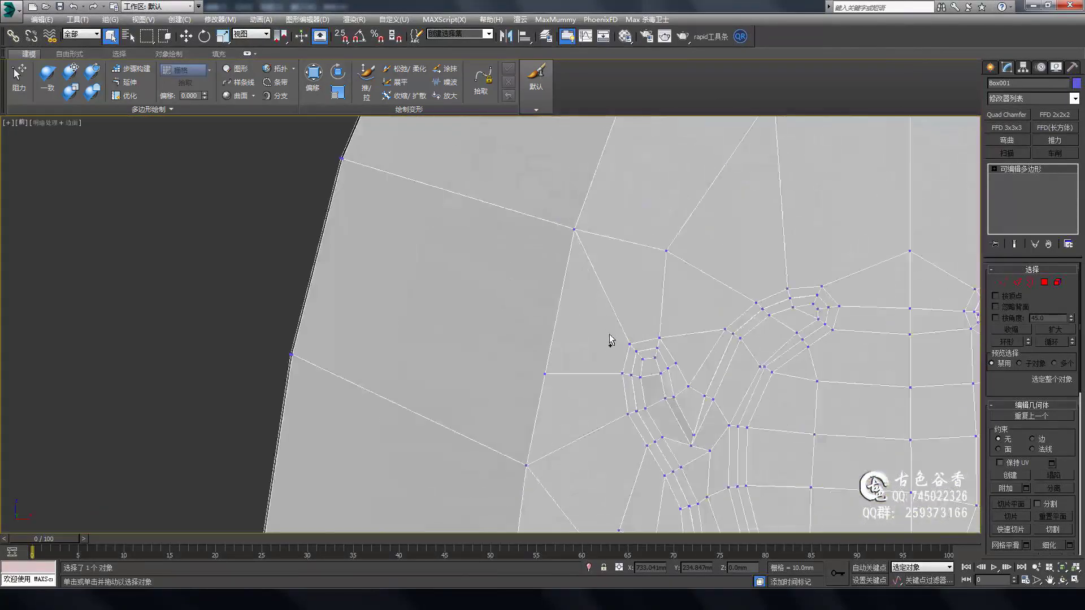
scroll(608, 339, "down", 3)
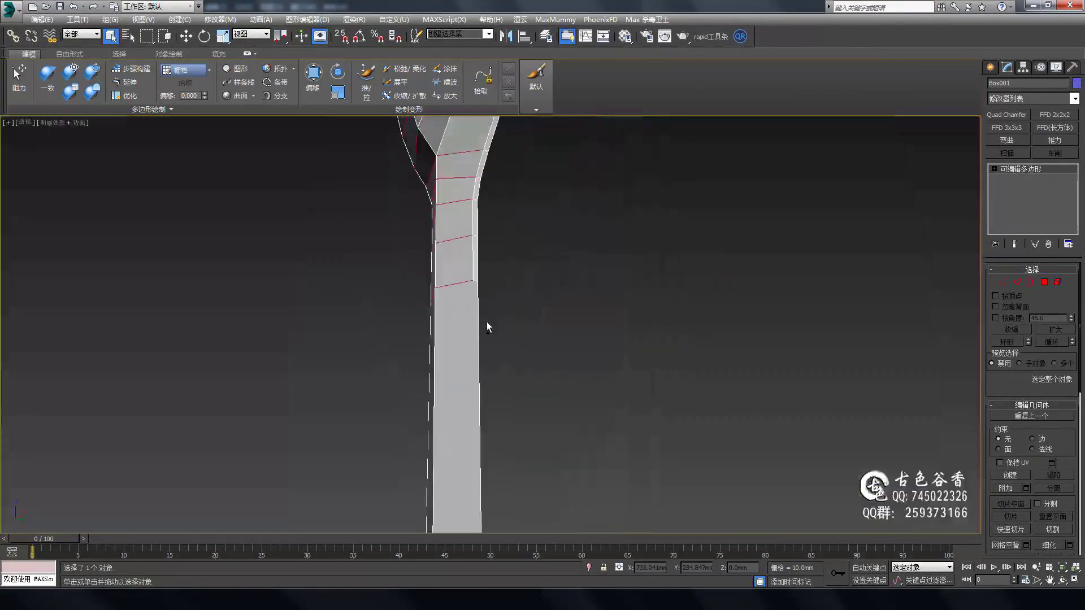
middle_click_drag(489, 173, 498, 403, "alt")
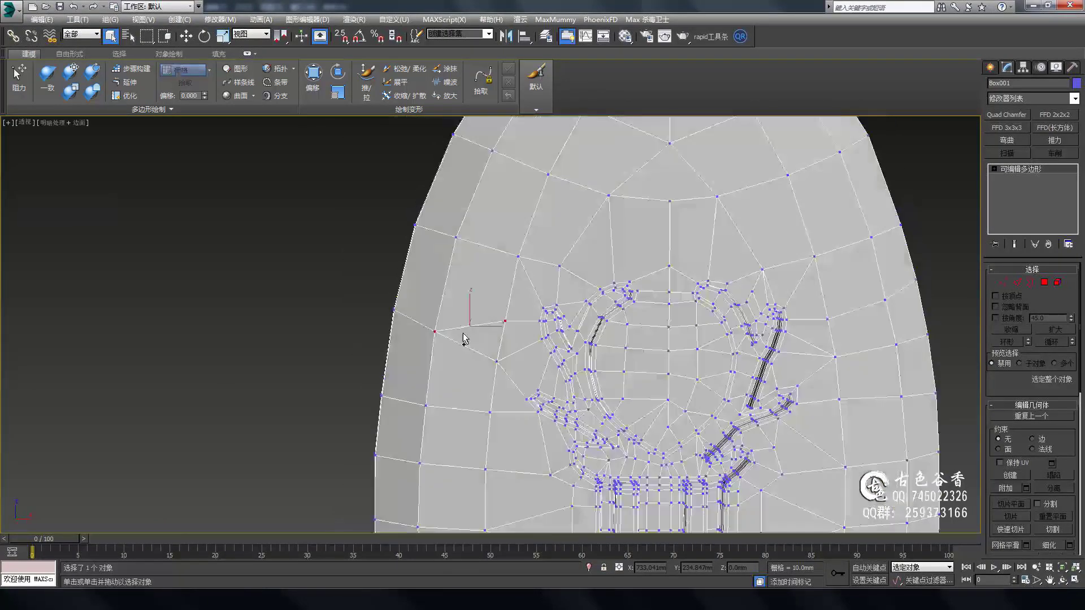
scroll(443, 322, "up", 3)
scroll(634, 305, "up", 5)
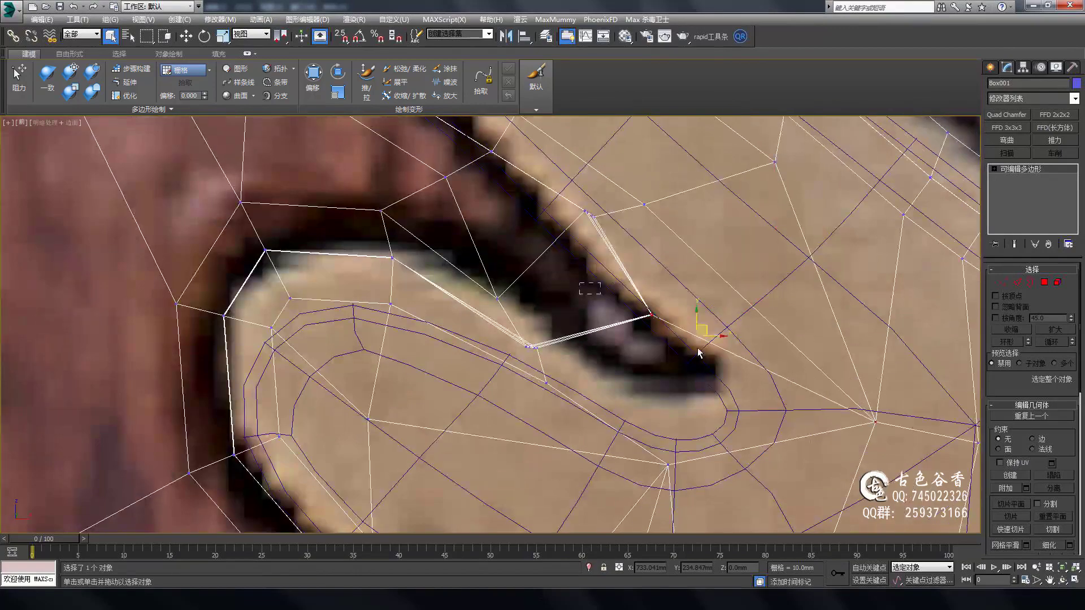
left_click_drag(755, 386, 756, 491)
scroll(748, 353, "up", 2)
scroll(568, 395, "down", 3)
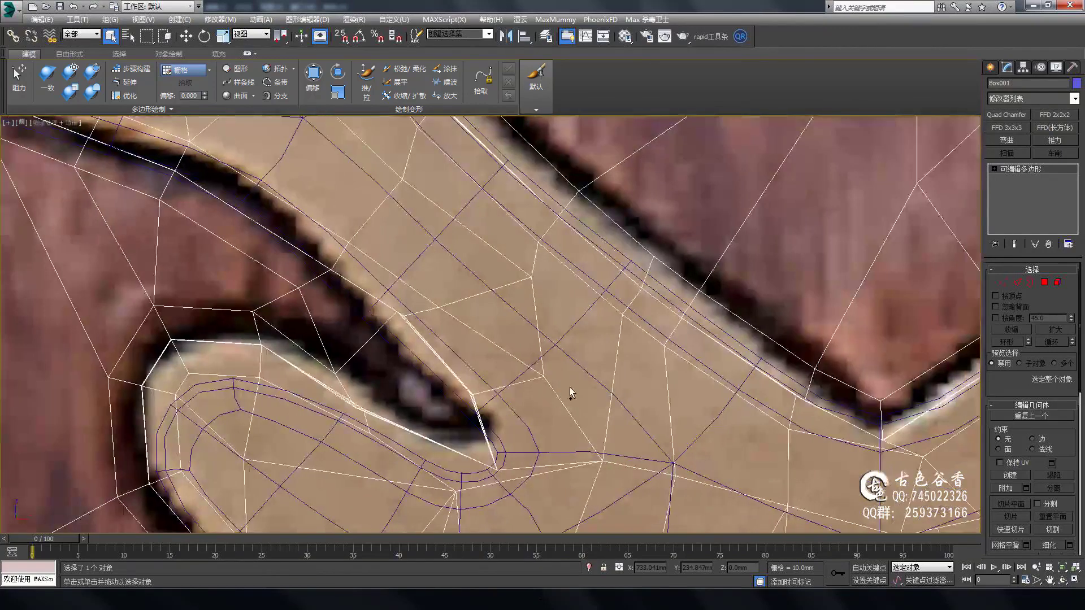
scroll(624, 327, "up", 3)
scroll(654, 388, "up", 1)
Marquee-select the vertex on the antler branch edge and zoom to check it.
left_click_drag(795, 247, 859, 286)
scroll(811, 347, "down", 2)
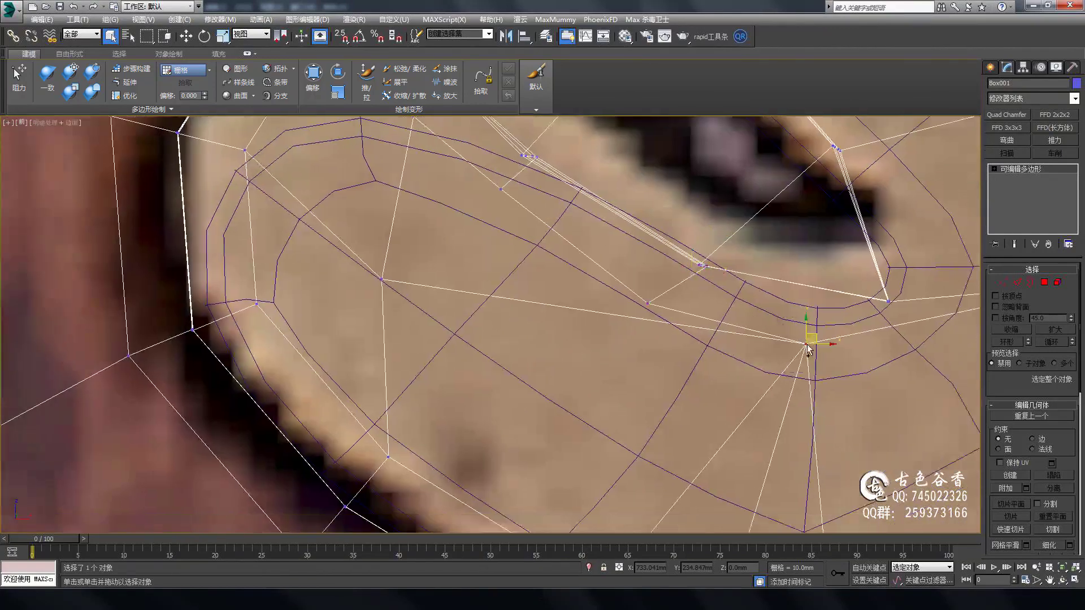
scroll(750, 315, "up", 1)
scroll(590, 290, "up", 1)
scroll(590, 289, "down", 2)
scroll(701, 305, "up", 2)
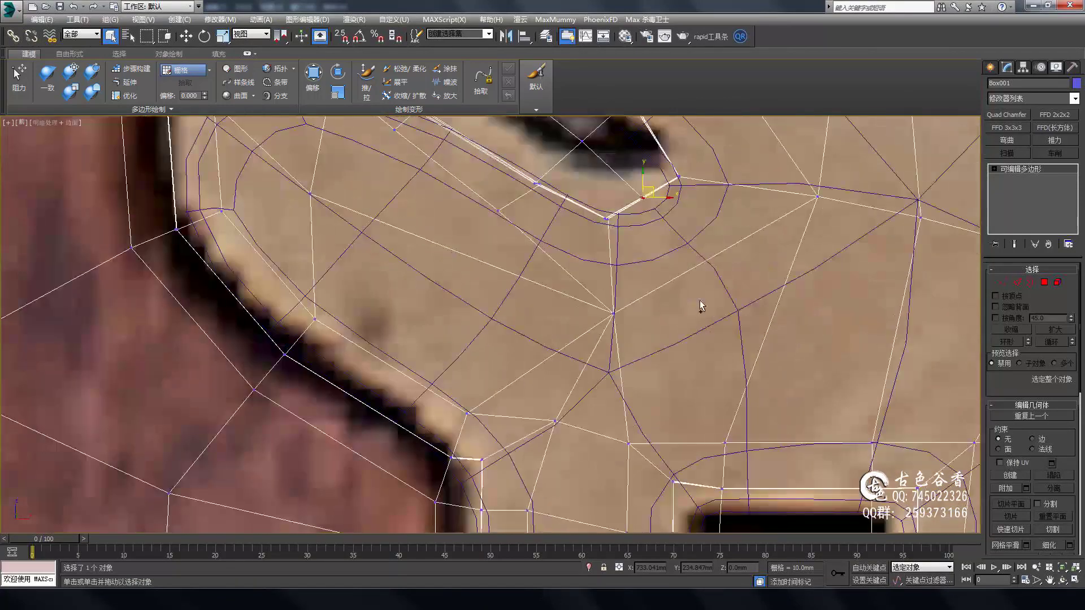
scroll(667, 237, "up", 2)
scroll(565, 322, "up", 1)
scroll(702, 271, "down", 3)
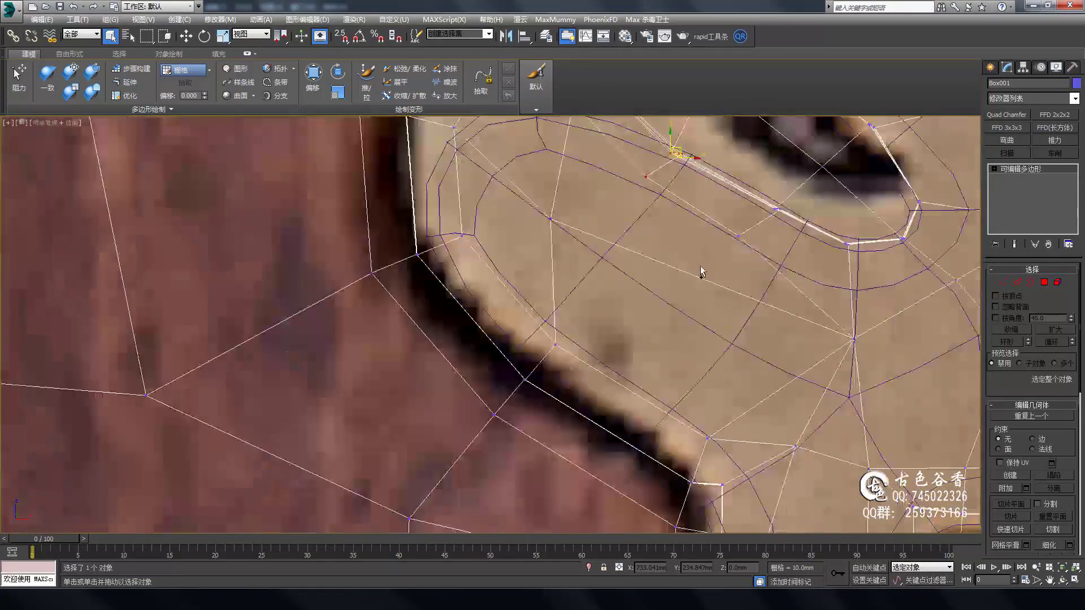
scroll(680, 300, "down", 3)
scroll(658, 295, "up", 1)
scroll(524, 224, "up", 1)
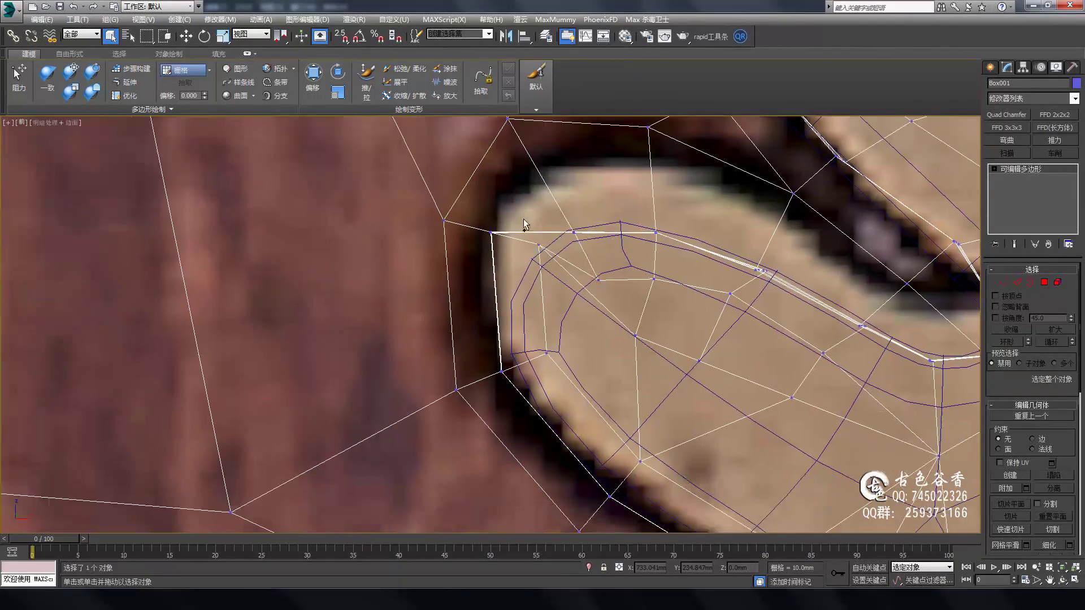
scroll(535, 259, "down", 2)
scroll(594, 291, "up", 2)
scroll(717, 291, "down", 3)
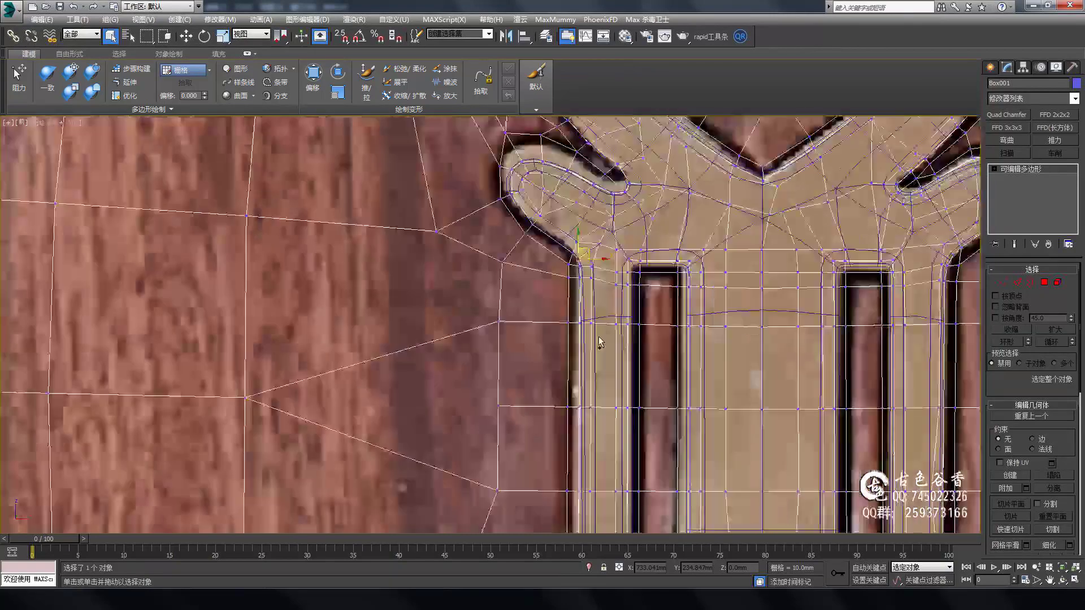
scroll(594, 339, "down", 2)
scroll(701, 313, "down", 2)
scroll(692, 327, "up", 4)
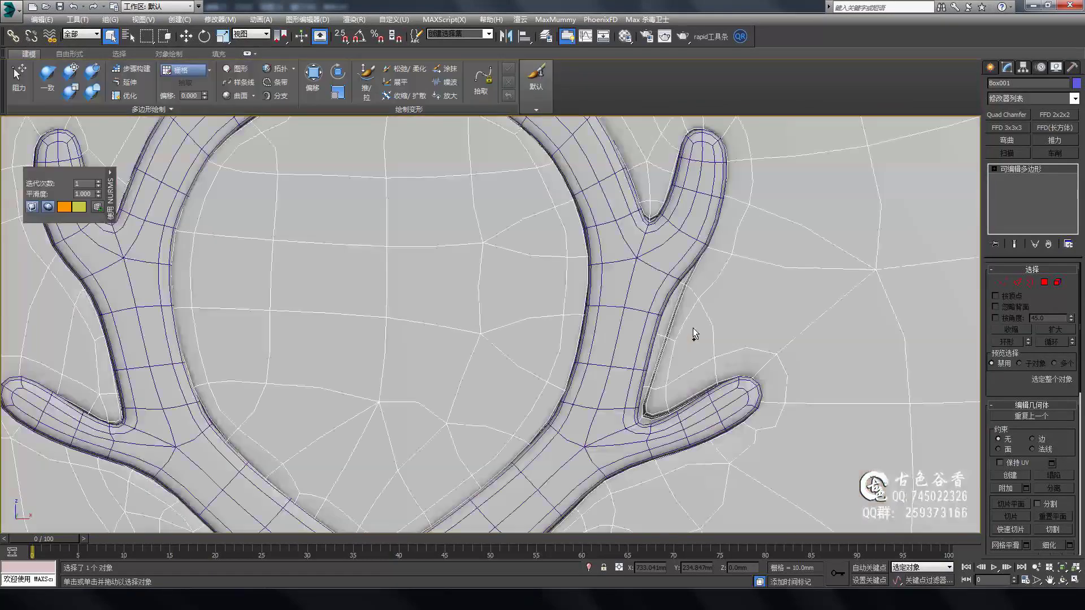
scroll(678, 331, "up", 2)
scroll(617, 333, "down", 1)
scroll(668, 360, "up", 3)
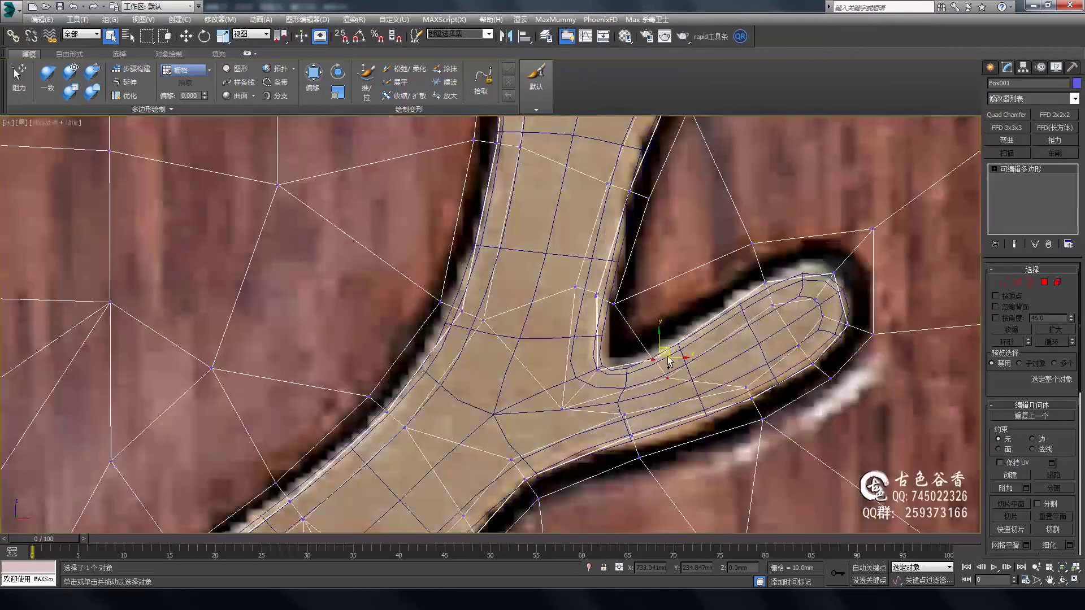
Select the branch-junction vertex and move it to follow the emblem outline.
key("1")
left_click(630, 367)
scroll(621, 367, "down", 1)
scroll(650, 350, "up", 1)
scroll(664, 344, "up", 1)
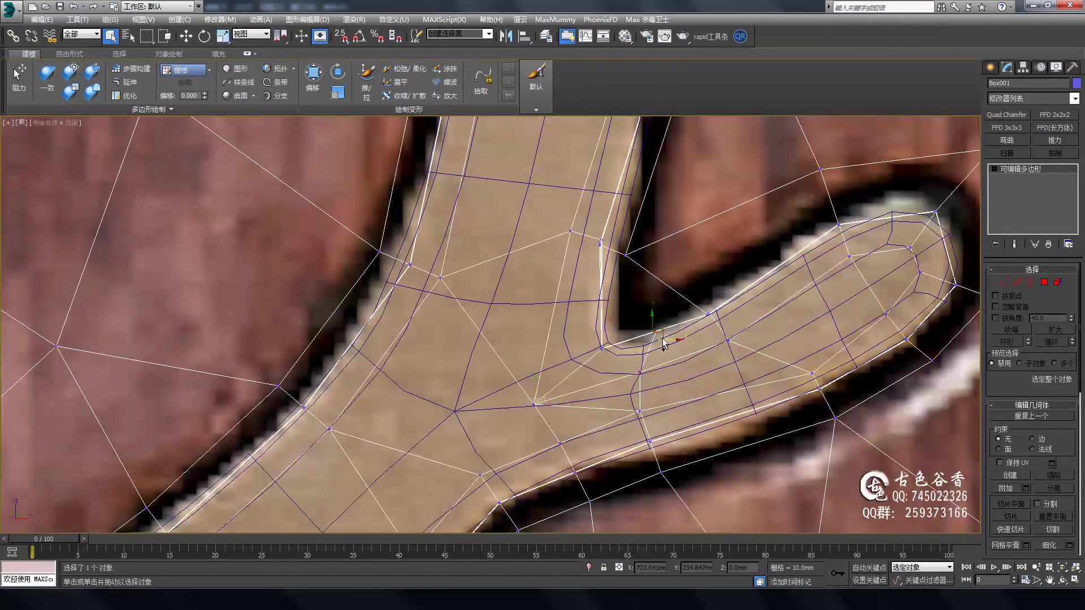
scroll(655, 307, "down", 1)
scroll(654, 309, "down", 1)
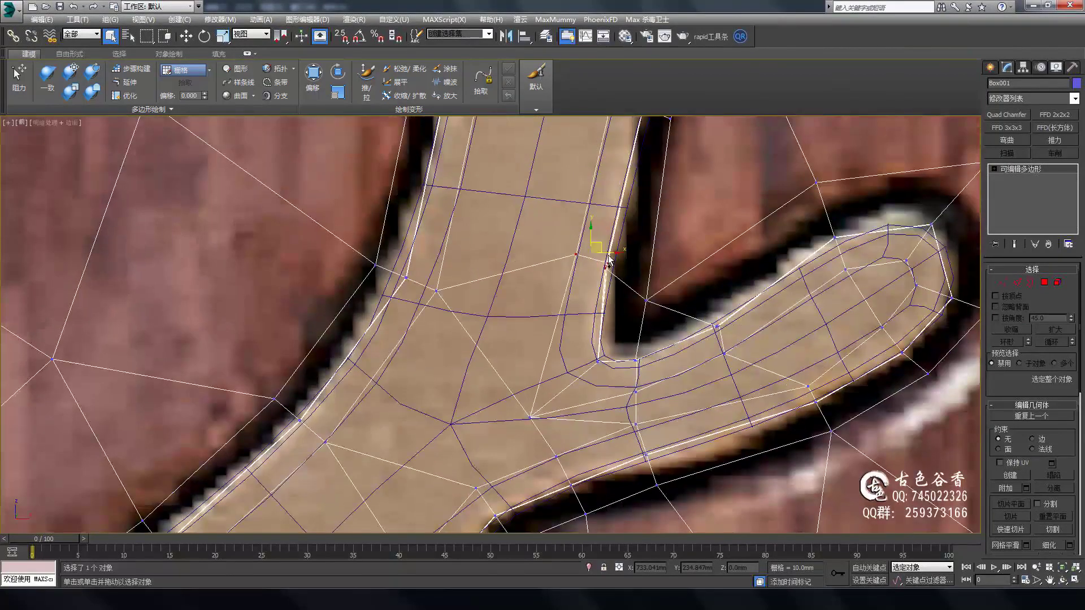
scroll(654, 312, "down", 3)
scroll(654, 310, "up", 3)
scroll(661, 317, "up", 3)
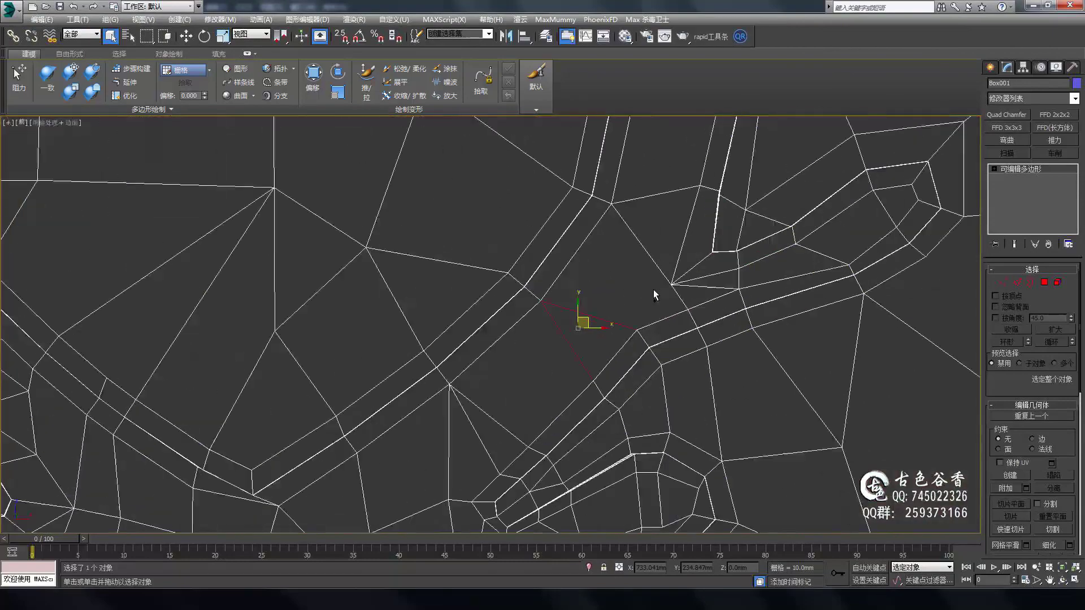
scroll(555, 329, "down", 4)
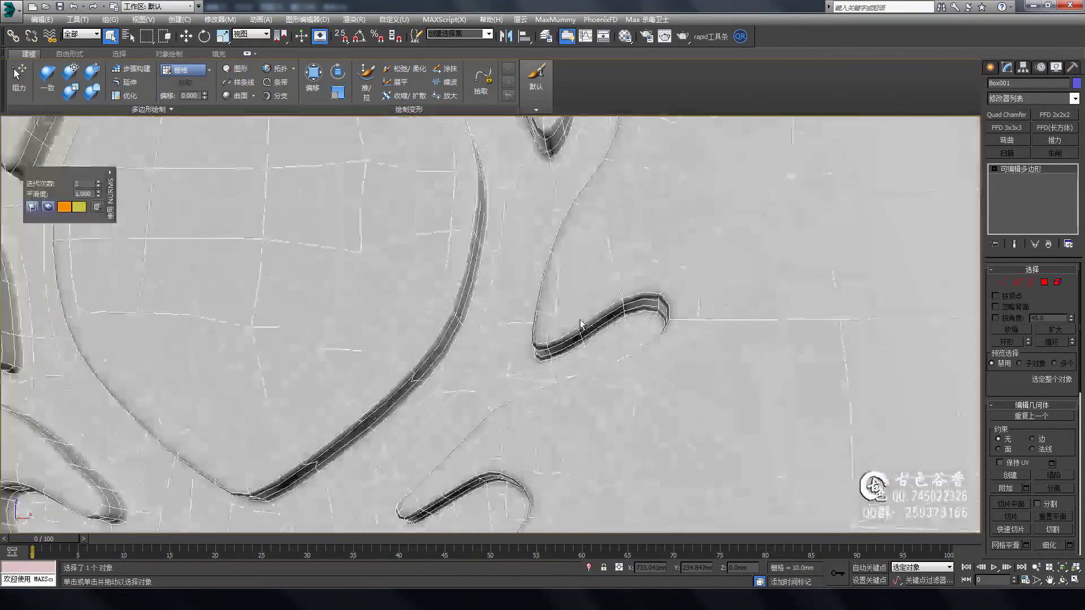
left_click_drag(544, 307, 599, 339)
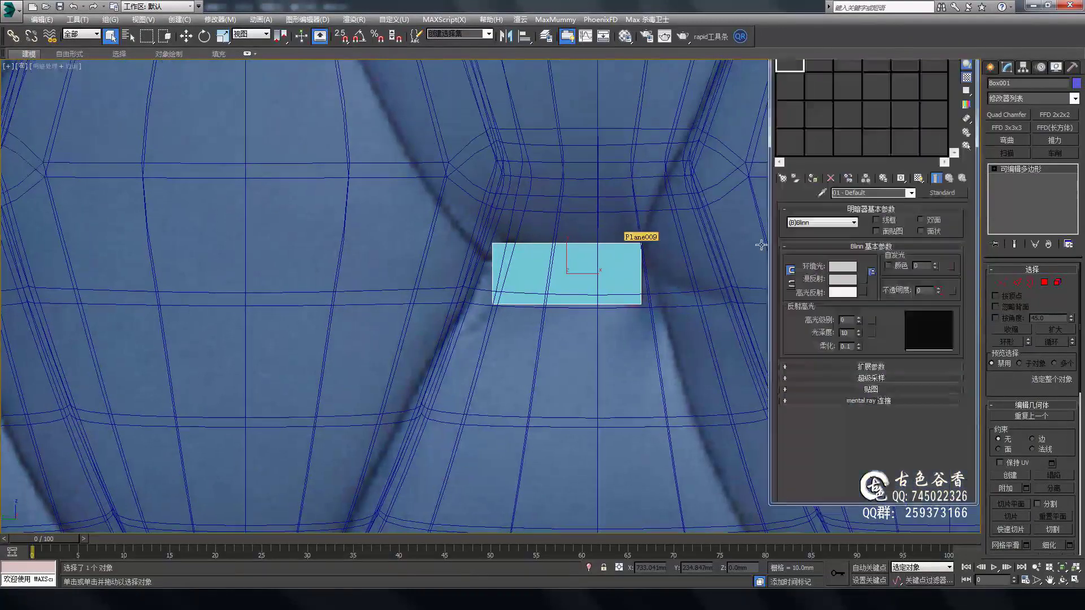
In the Left view, connect new vertical edge loops across the bow-shaped tuft knot.
middle_click_drag(544, 265, 476, 321)
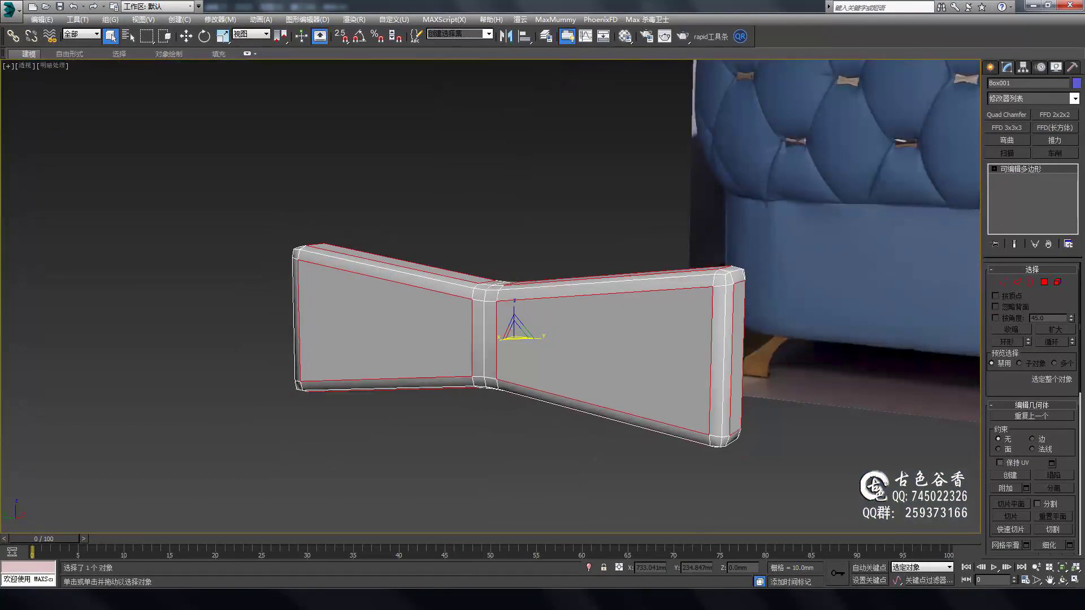
key("l")
scroll(680, 291, "up", 3)
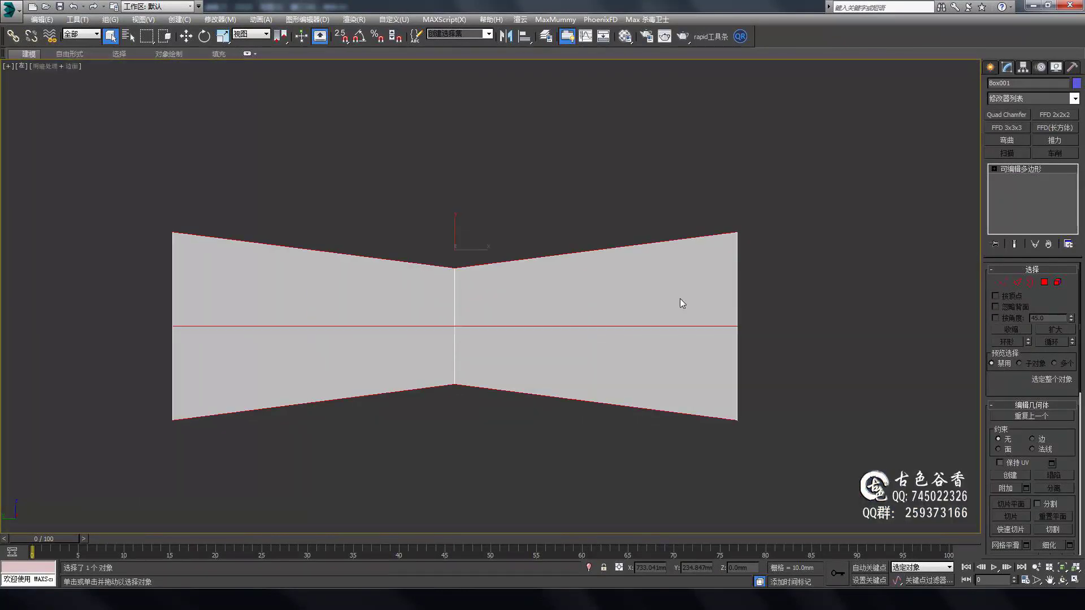
key("ctrl+shift+e")
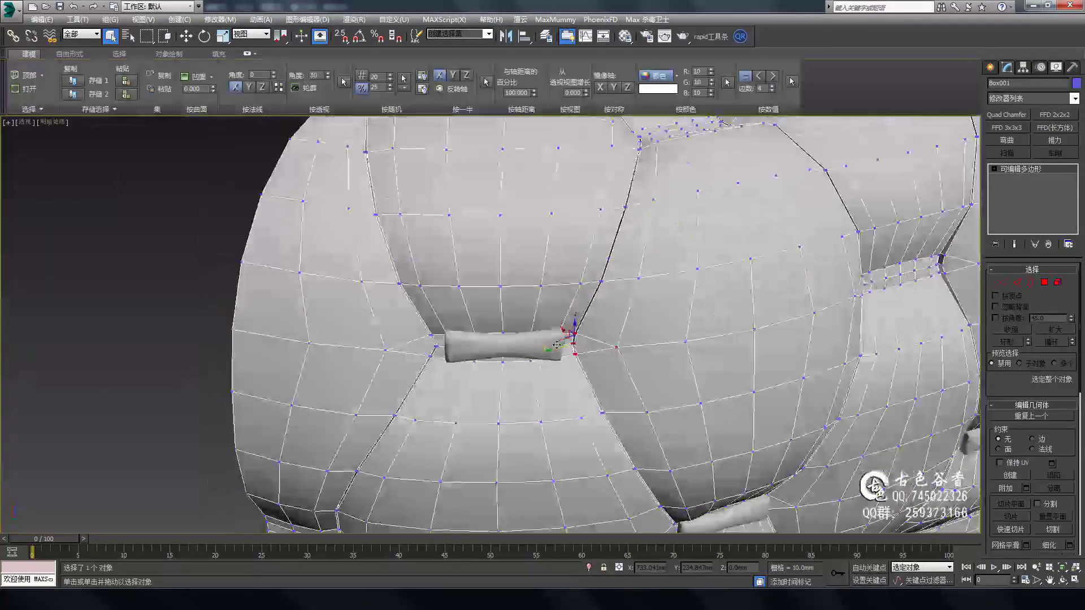
In a maximized Left view, shift-drag a copy of the tuft knot into another crease.
scroll(557, 345, "down", 3)
mouse_move(552, 339)
middle_mouse_down("alt")
mouse_move(395, 395)
mouse_move(605, 266)
middle_mouse_up("alt")
scroll(390, 395, "up", 3)
scroll(390, 396, "down", 3)
scroll(605, 266, "up", 3)
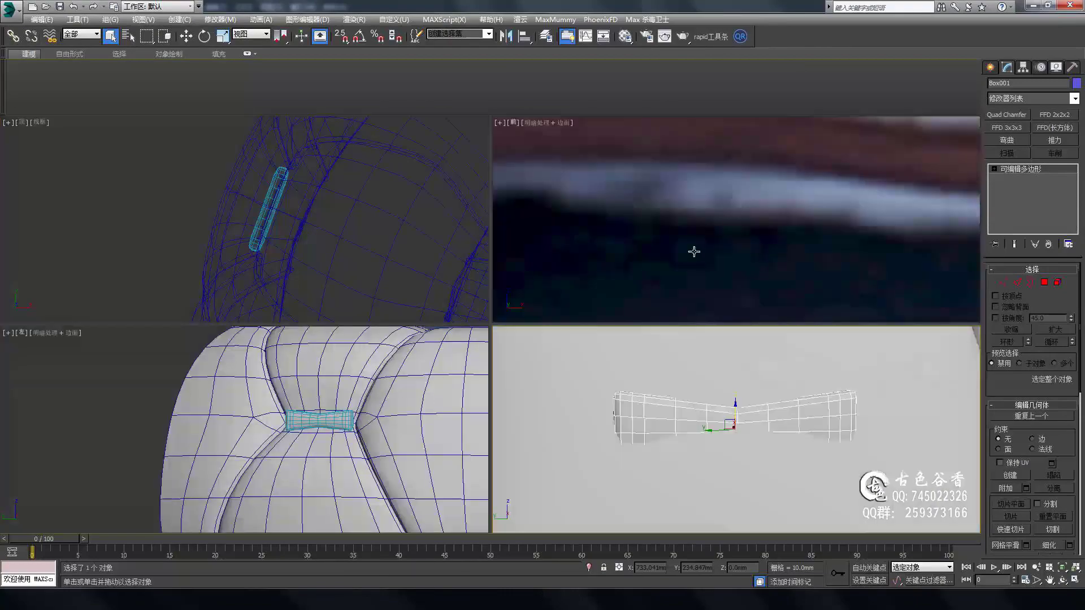
key("alt+w")
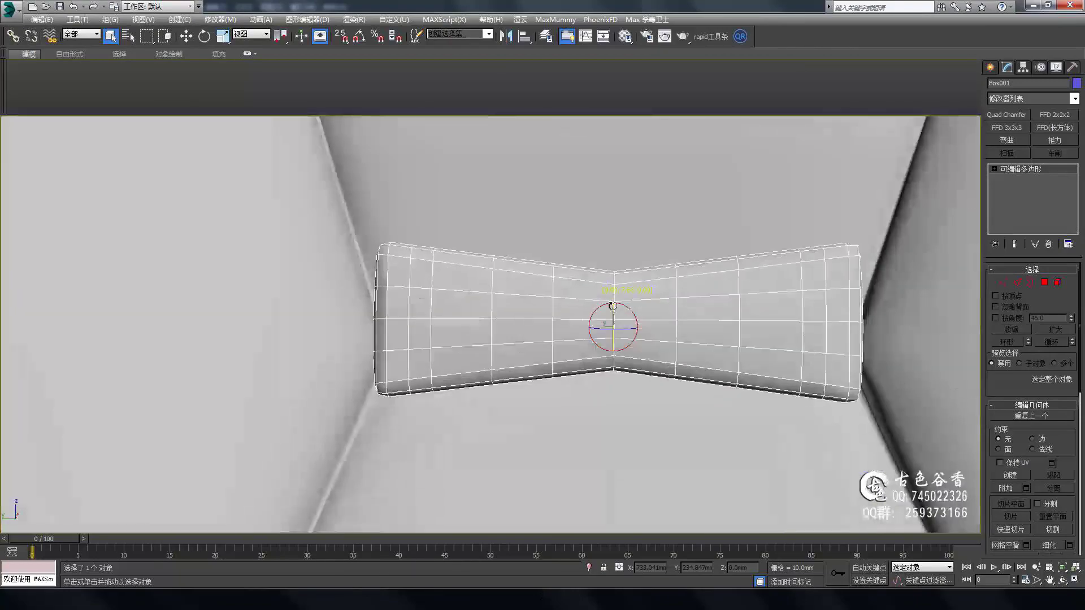
key("l")
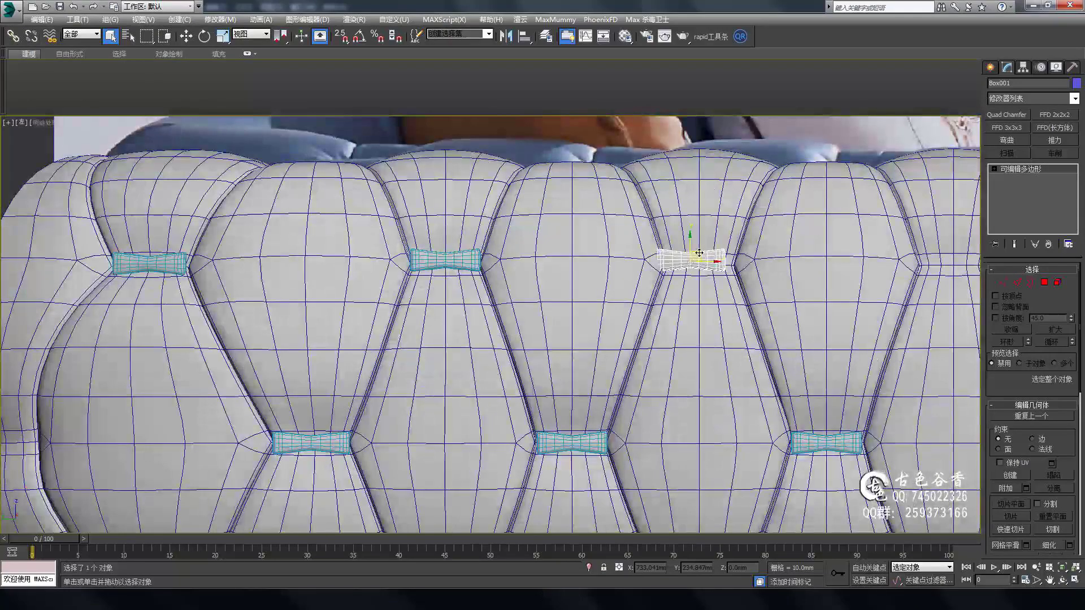
left_click_drag(698, 252, 714, 262, "shift")
left_click(573, 346)
key("p")
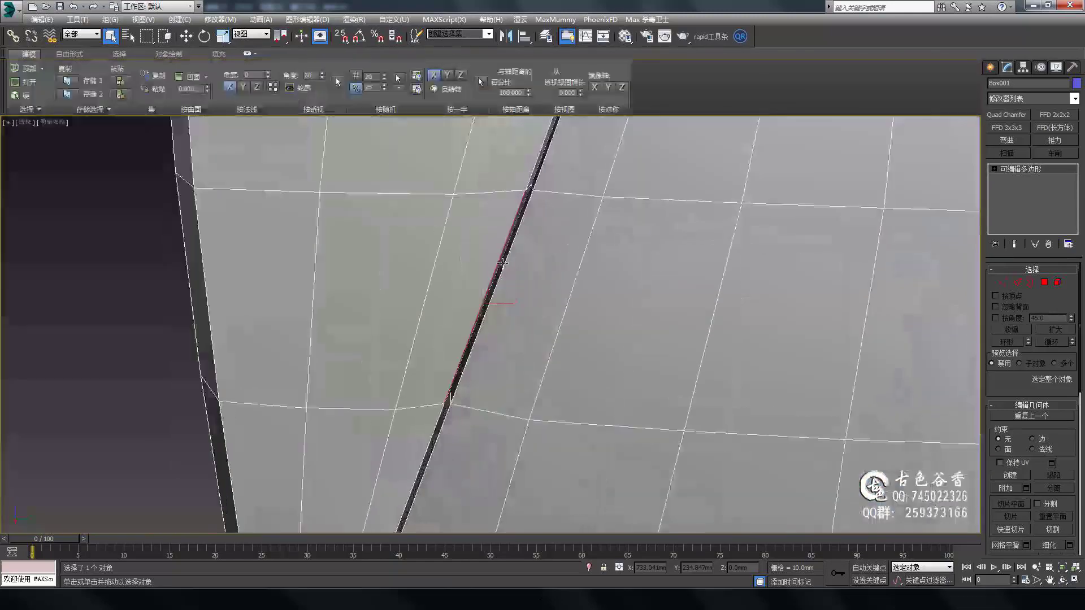
Extrude the crease edge at the armrest's rolled end inward by -3mm into a groove.
scroll(502, 263, "down", 3)
scroll(525, 295, "down", 3)
scroll(581, 210, "down", 2)
scroll(580, 177, "down", 5)
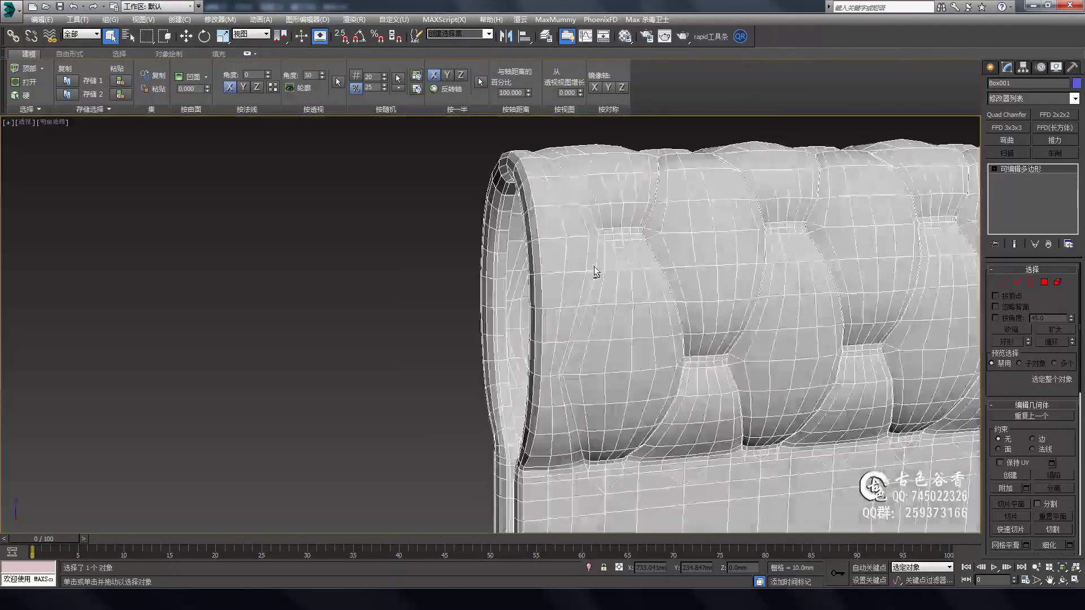
key("1")
scroll(594, 267, "up", 3)
scroll(594, 267, "up", 3)
scroll(594, 266, "up", 3)
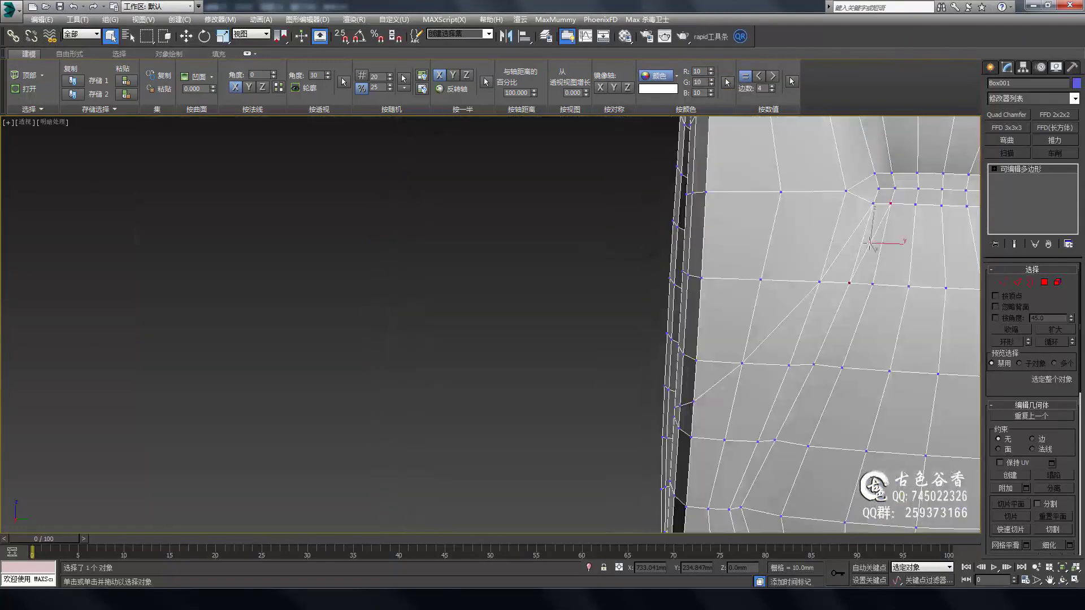
scroll(869, 243, "down", 3)
scroll(735, 271, "down", 2)
scroll(663, 298, "down", 2)
scroll(662, 298, "down", 2)
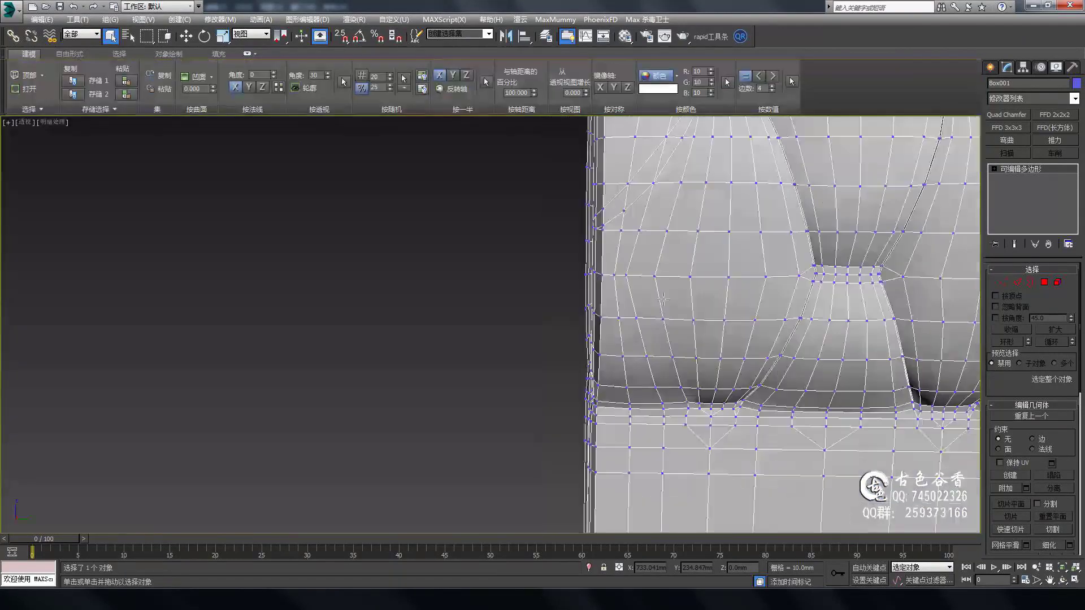
key("2")
scroll(648, 237, "up", 2)
scroll(612, 266, "up", 3)
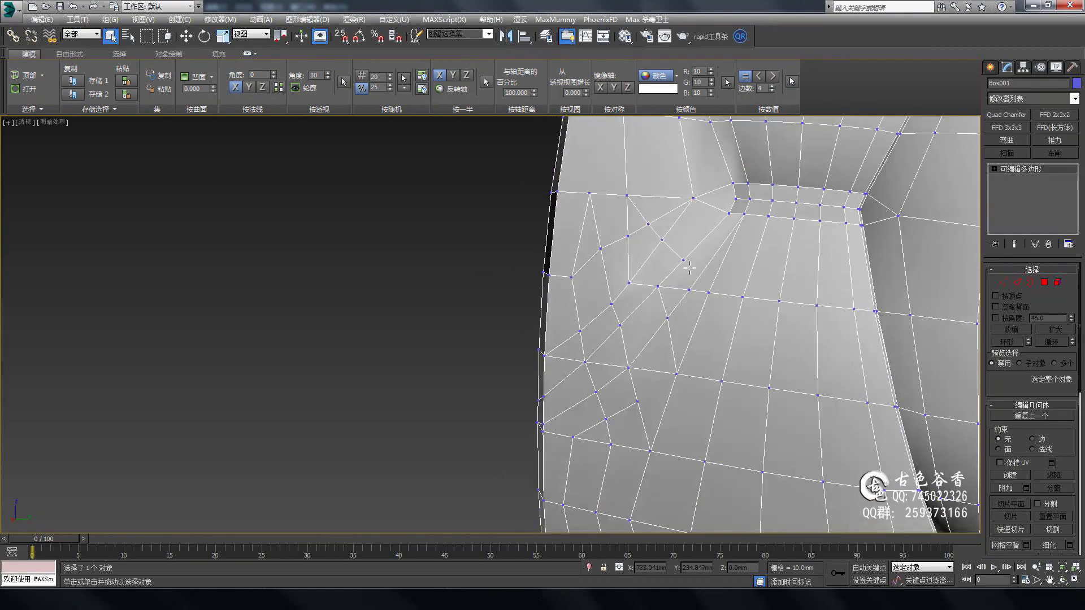
scroll(704, 335, "down", 5)
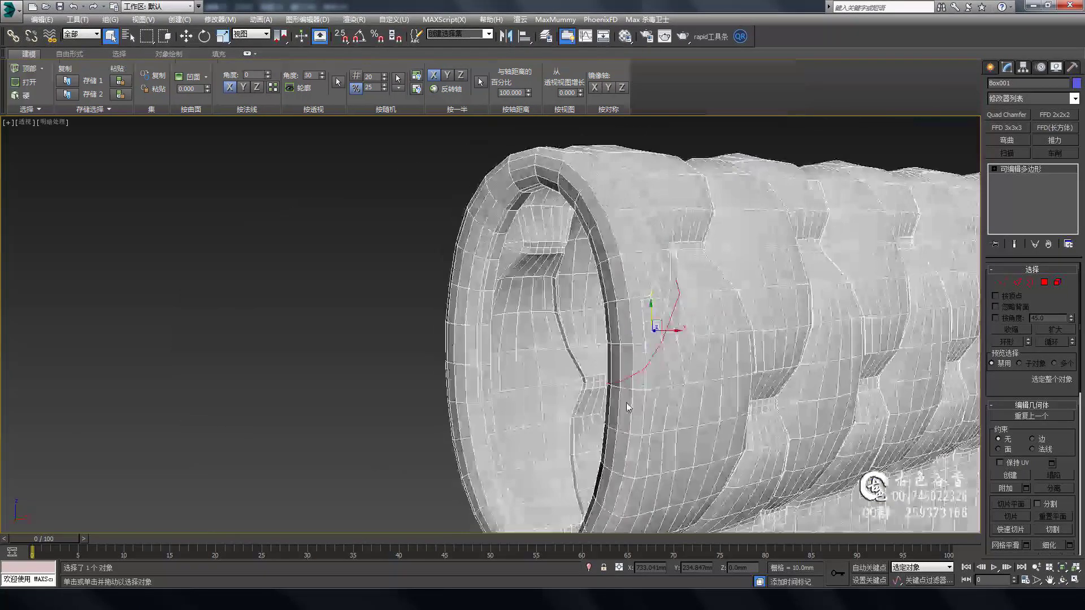
mouse_move(654, 326)
middle_mouse_down("alt")
mouse_move(593, 367)
mouse_move(539, 345)
middle_mouse_up("alt")
scroll(590, 382, "up", 5)
key("shift+e")
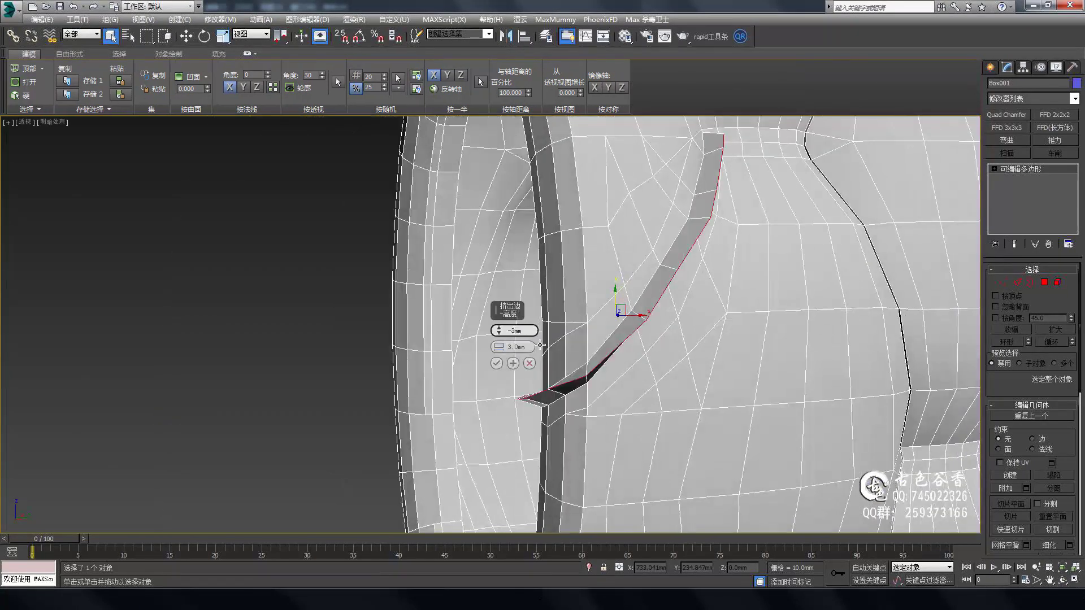
Orbit around the armrest's rolled end to inspect the groove from the inner side.
scroll(479, 268, "down", 5)
scroll(479, 267, "up", 5)
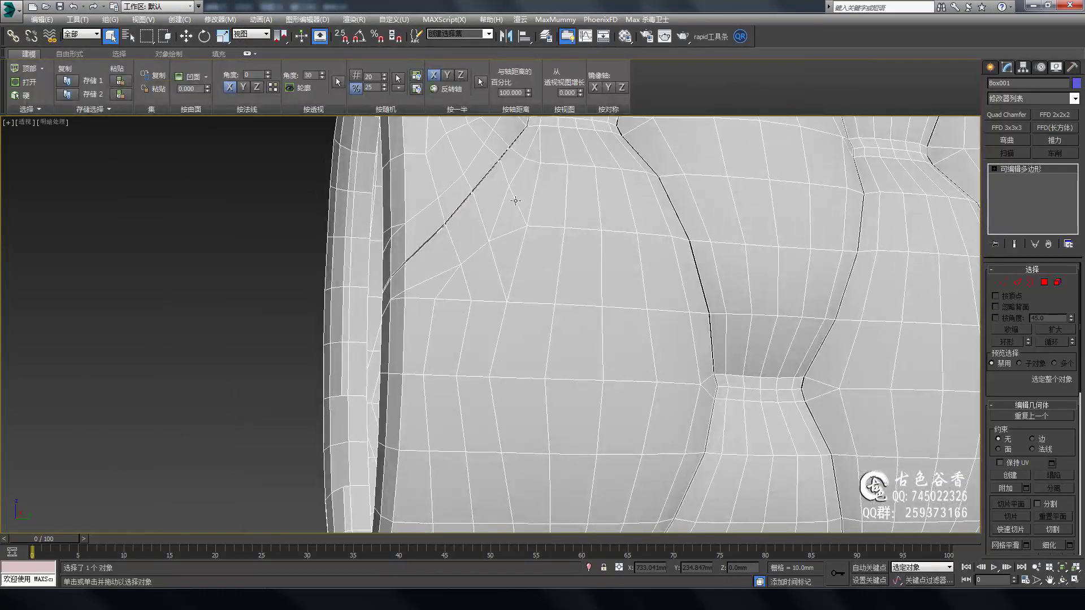
scroll(516, 201, "down", 3)
scroll(503, 295, "up", 3)
middle_click_drag(509, 259, 606, 425)
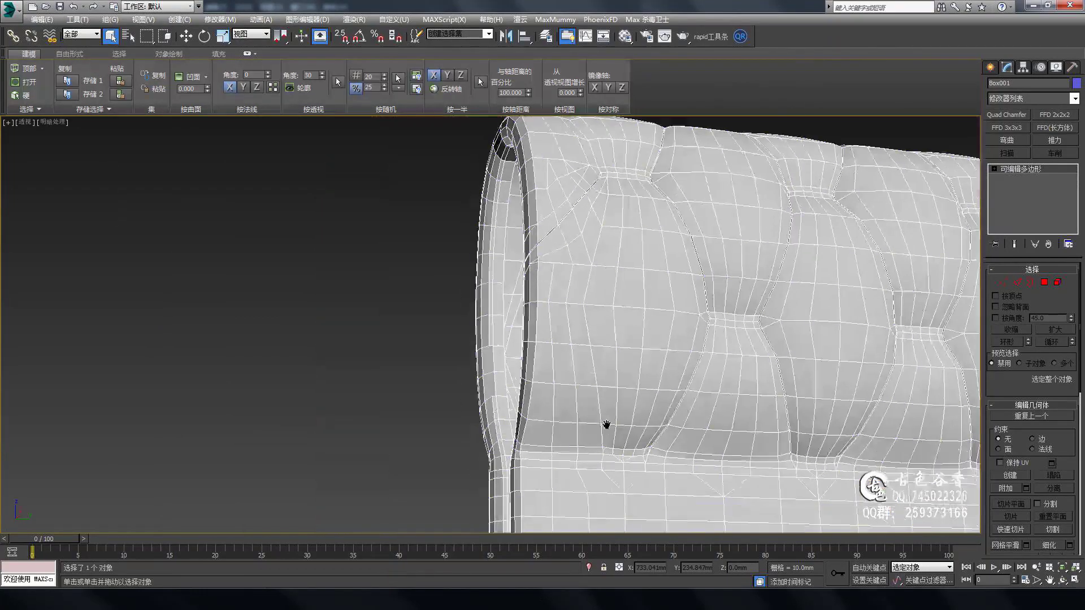
middle_click_drag(537, 348, 509, 339, "alt")
scroll(509, 339, "down", 4)
scroll(380, 221, "up", 5)
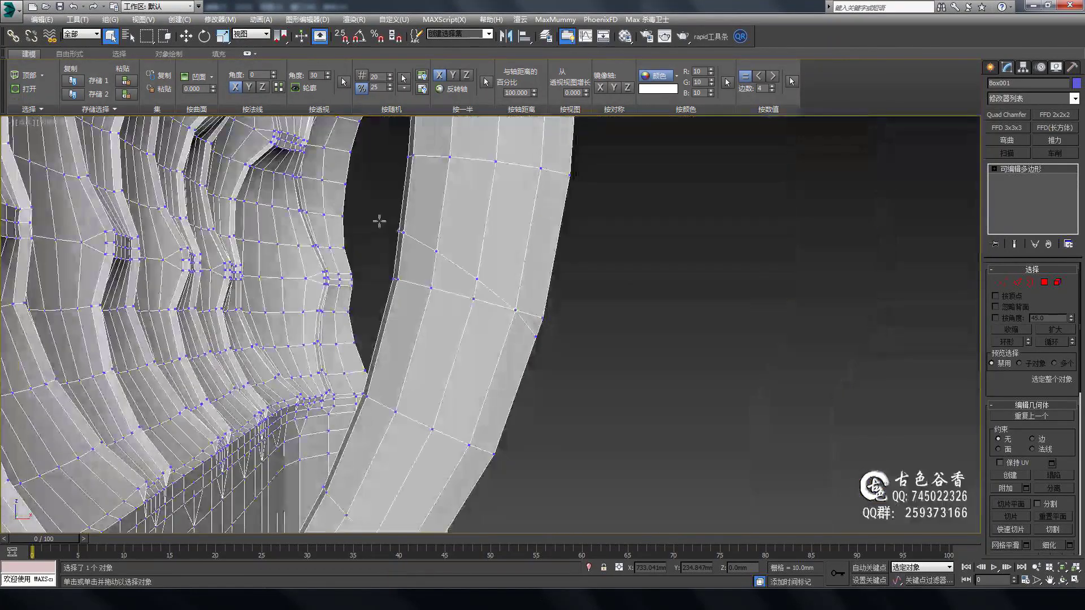
middle_click_drag(380, 220, 589, 321, "alt")
scroll(589, 321, "up", 4)
mouse_move(329, 317)
middle_mouse_down("alt")
mouse_move(565, 384)
mouse_move(253, 320)
middle_mouse_up("alt")
scroll(431, 348, "down", 3)
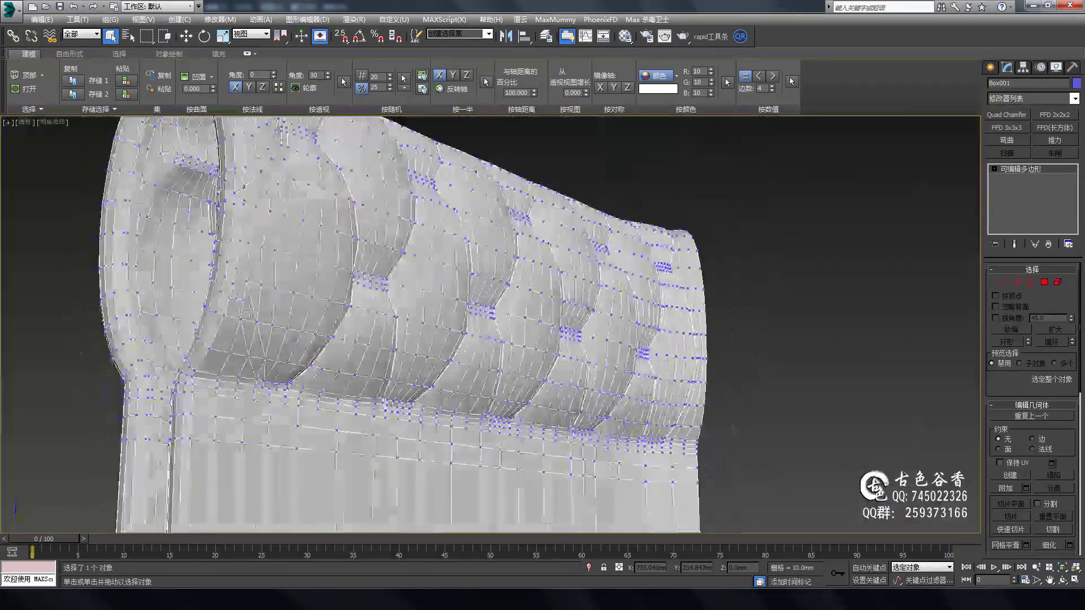
scroll(254, 320, "up", 3)
scroll(253, 319, "up", 4)
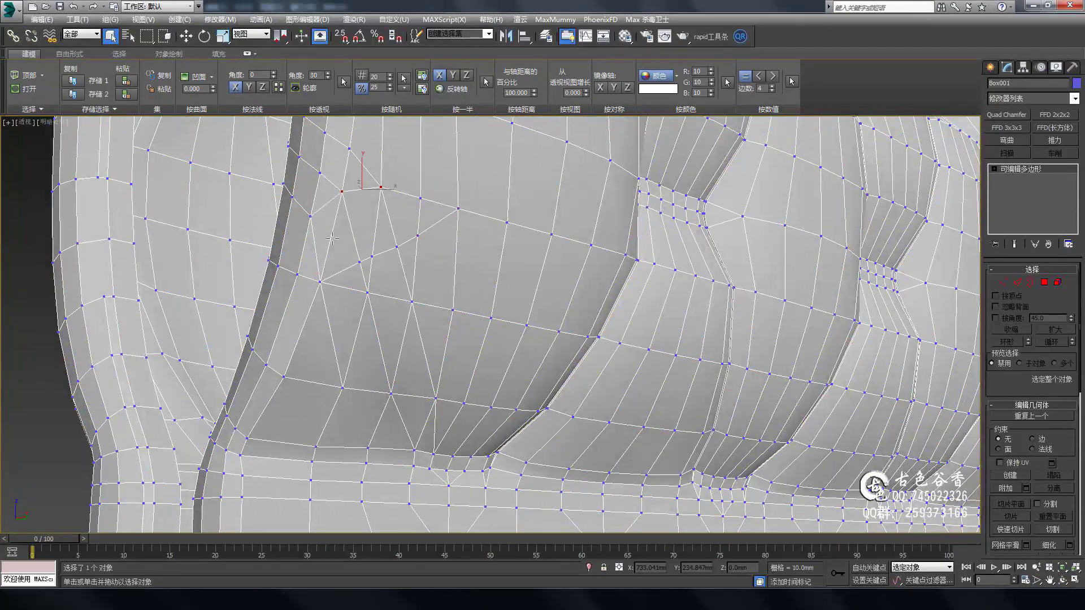
middle_click_drag(448, 329, 403, 337)
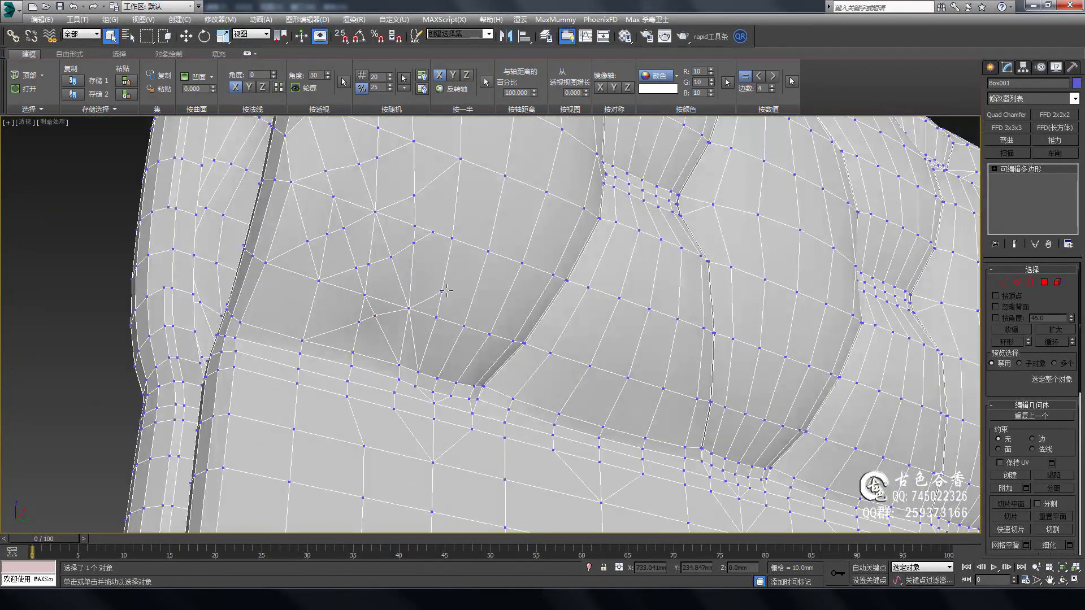
Inspect the crease area of the tufted mesh from a more frontal close-up.
middle_click_drag(351, 302, 433, 294, "alt")
scroll(336, 301, "up", 1)
scroll(412, 339, "up", 1)
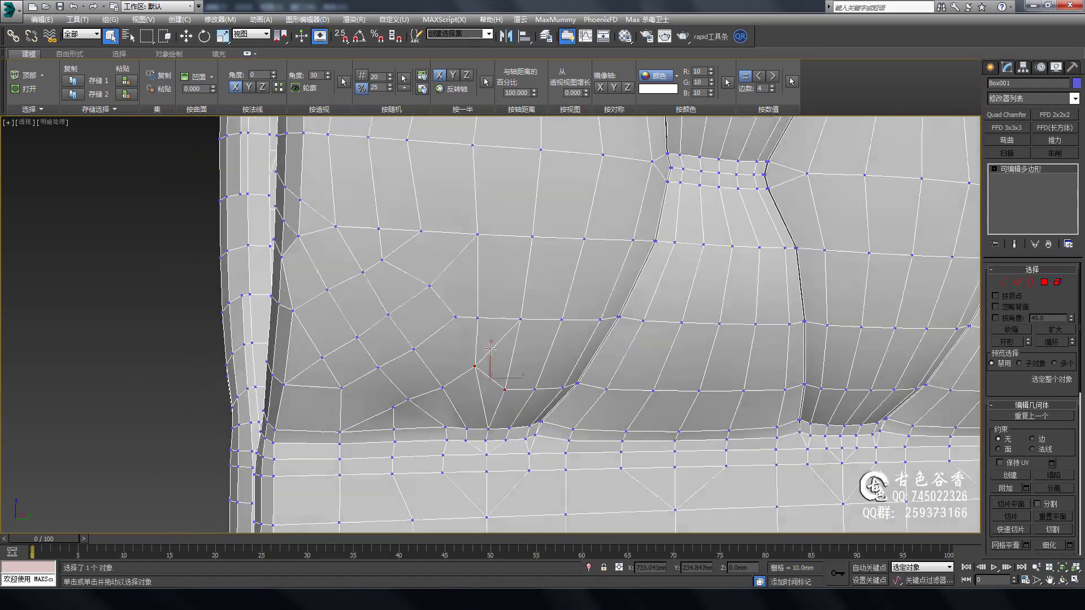
scroll(490, 380, "up", 1)
scroll(405, 347, "down", 2)
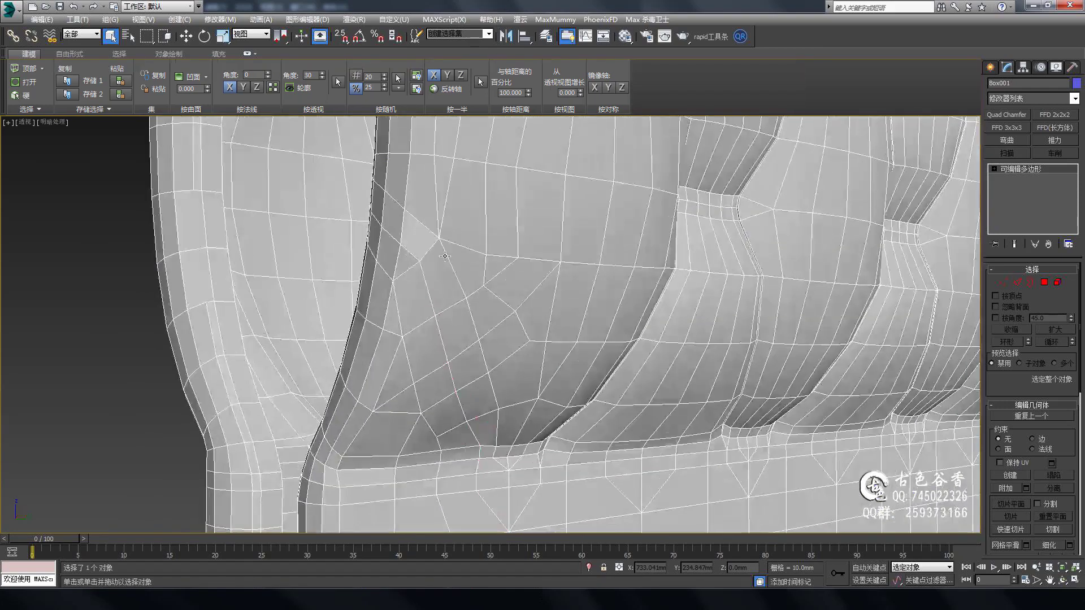
scroll(492, 359, "up", 1)
scroll(497, 316, "up", 2)
middle_click_drag(489, 245, 472, 303, "alt")
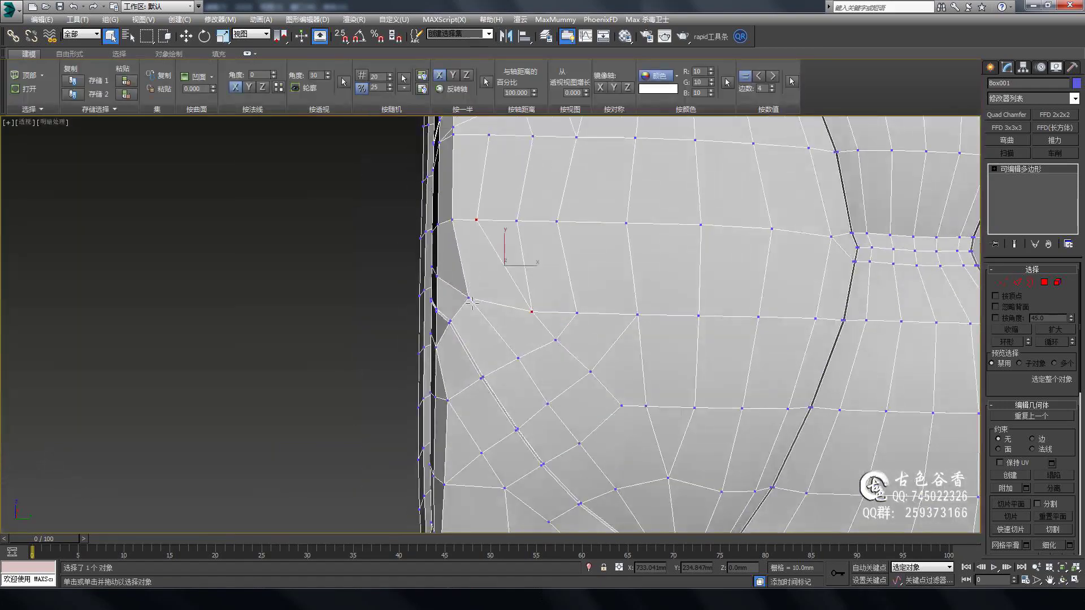
scroll(590, 276, "up", 2)
scroll(647, 318, "down", 2)
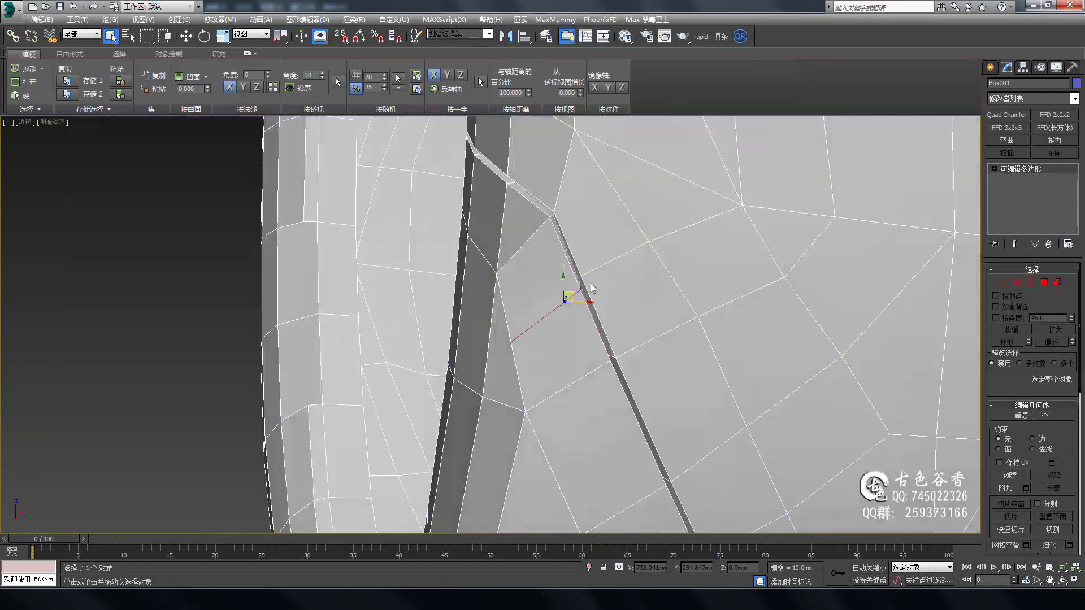
middle_click_drag(562, 303, 554, 322, "alt")
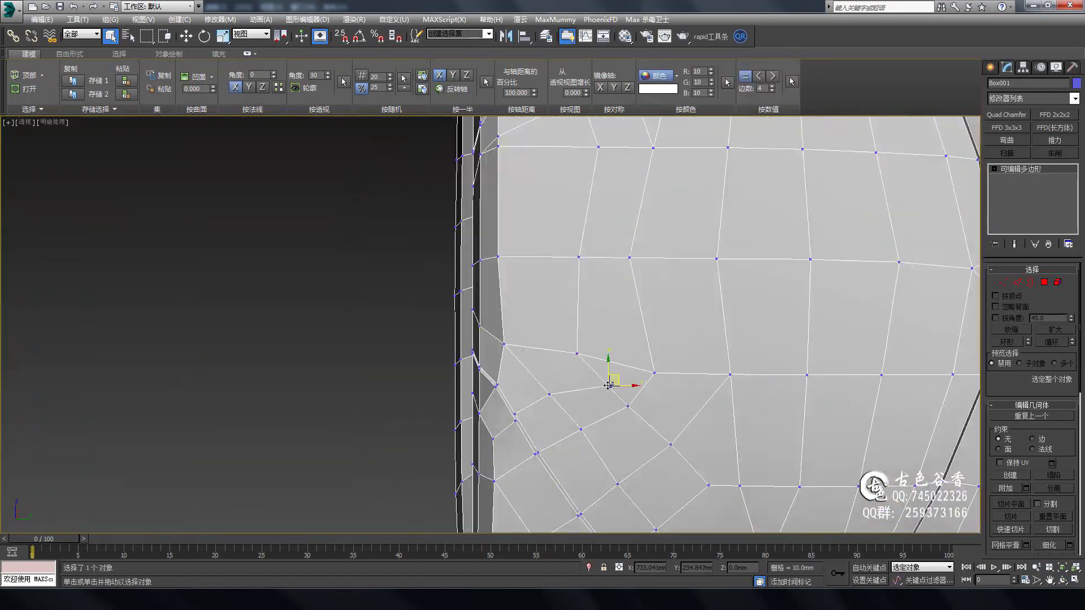
scroll(608, 386, "down", 3)
scroll(635, 346, "up", 3)
middle_click_drag(646, 249, 565, 226, "alt")
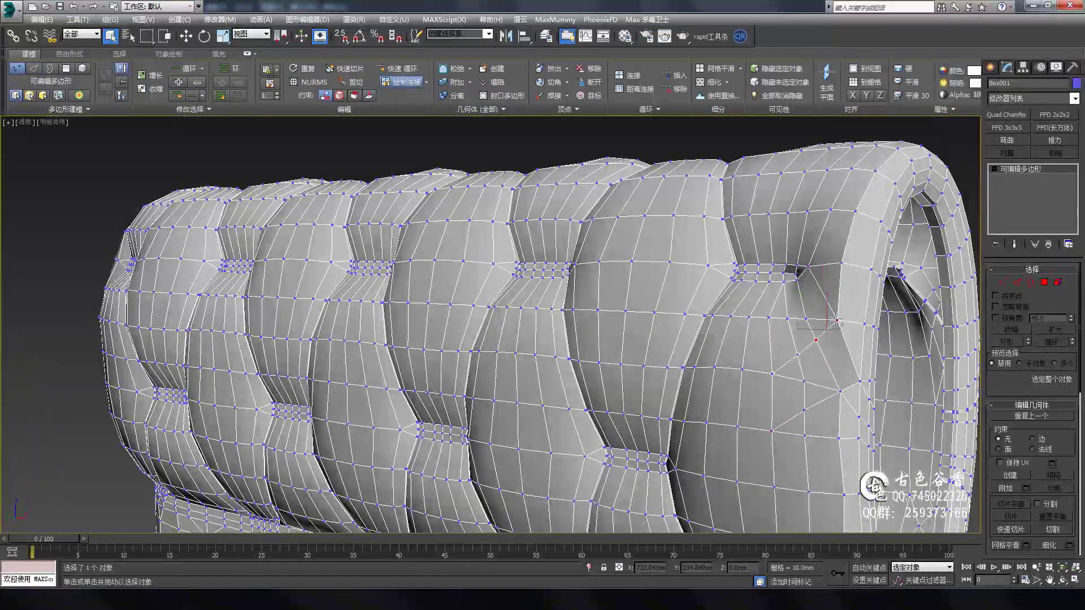
middle_click_drag(839, 408, 870, 428, "alt")
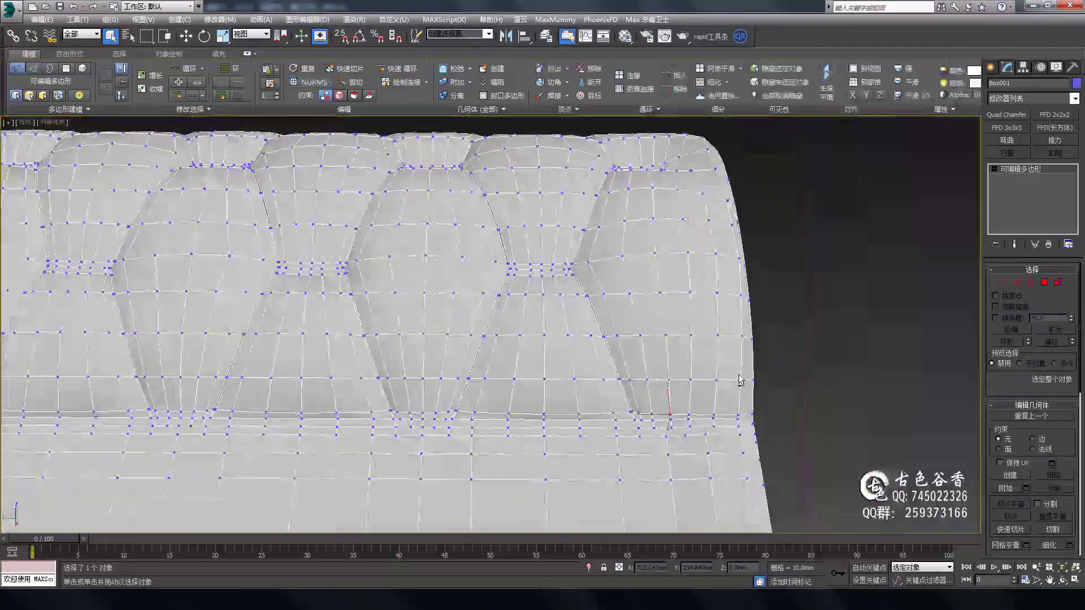
middle_click_drag(740, 381, 676, 421, "alt")
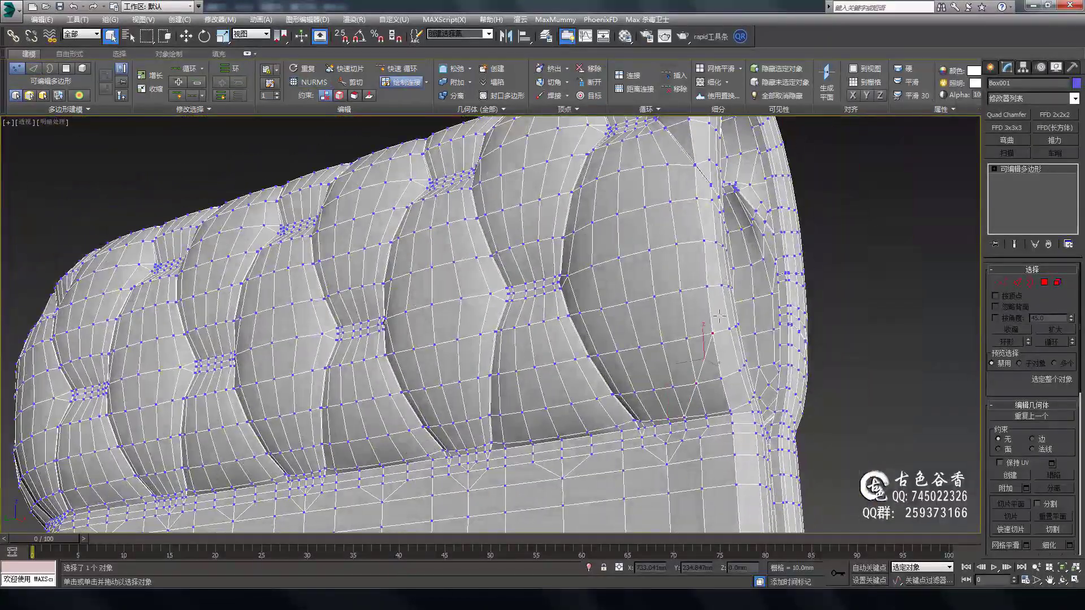
middle_click_drag(719, 317, 326, 357, "alt")
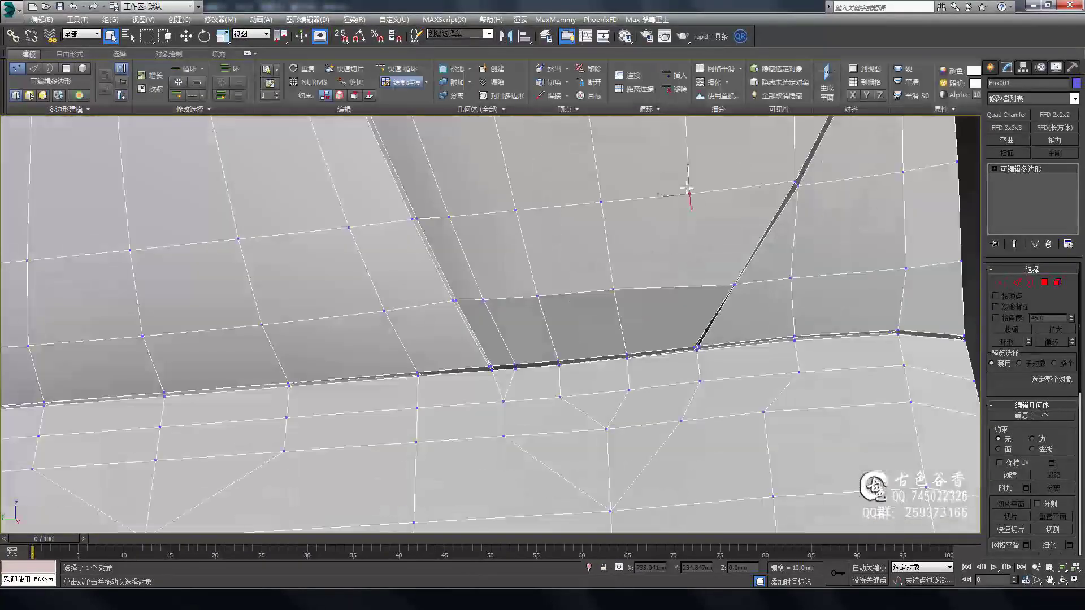
Turn off NURMS smoothing and enter Vertex mode at the crease–seam corner.
key("ctrl+BackSpace")
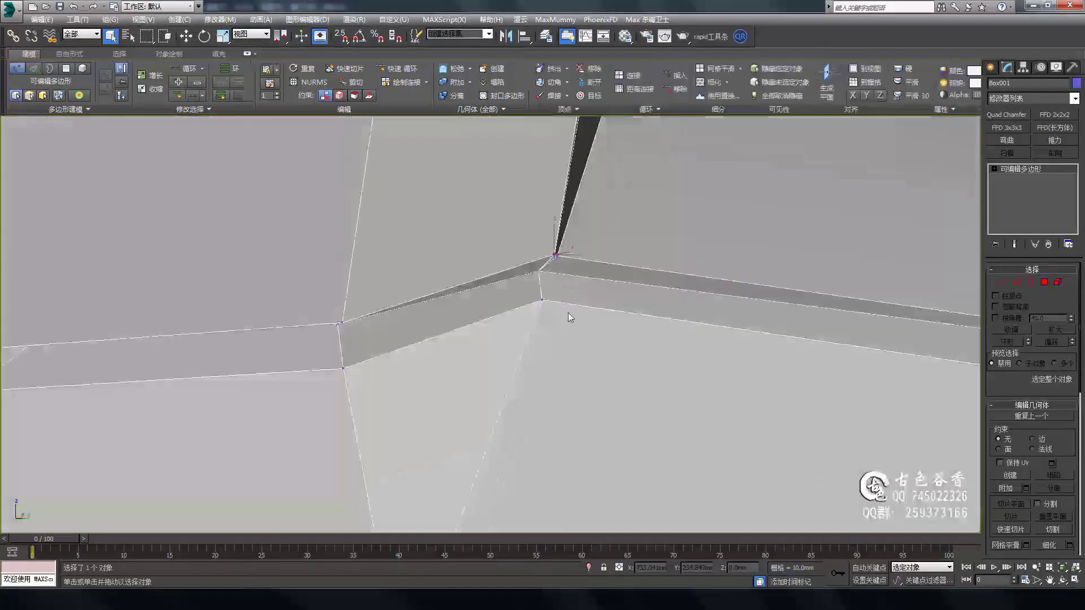
middle_click_drag(570, 318, 529, 282)
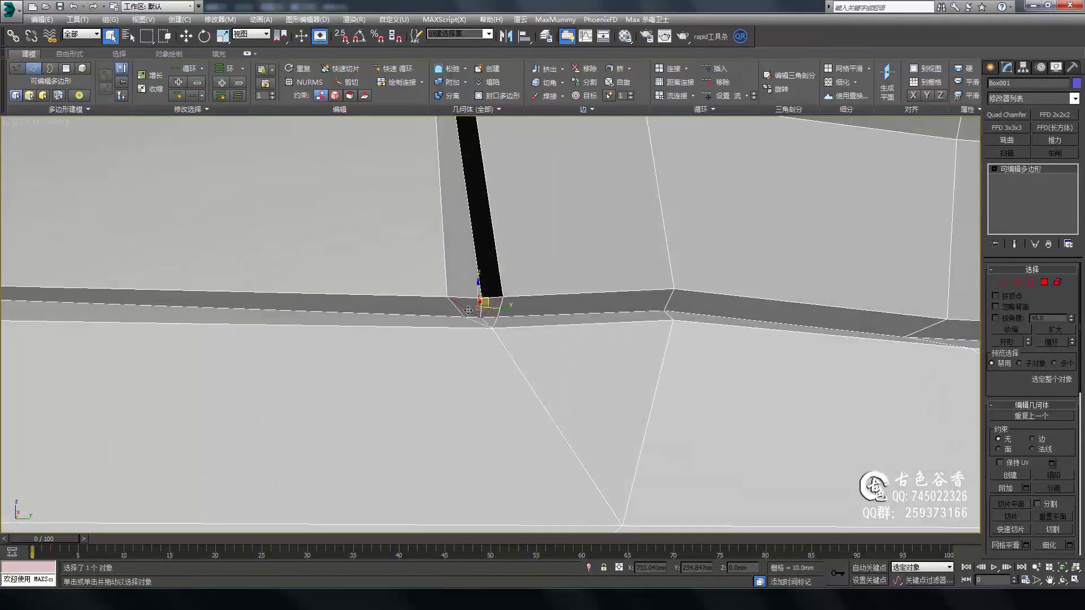
key("1")
mouse_move(612, 356)
middle_mouse_down("alt")
mouse_move(672, 371)
mouse_move(650, 387)
mouse_move(426, 373)
middle_mouse_up("alt")
scroll(672, 371, "up", 2)
scroll(677, 366, "up", 2)
key("1")
scroll(682, 391, "down", 3)
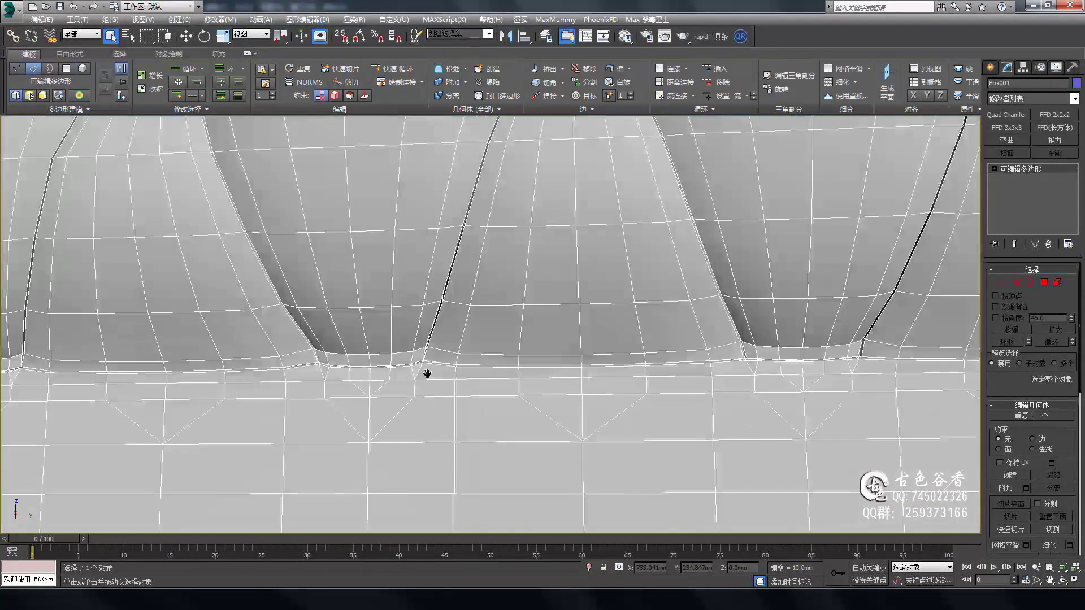
scroll(599, 326, "up", 4)
Work the crease–seam junction vertices from several angles, then switch to Edge mode for the seam.
key("1")
middle_click_drag(594, 316, 493, 282, "alt")
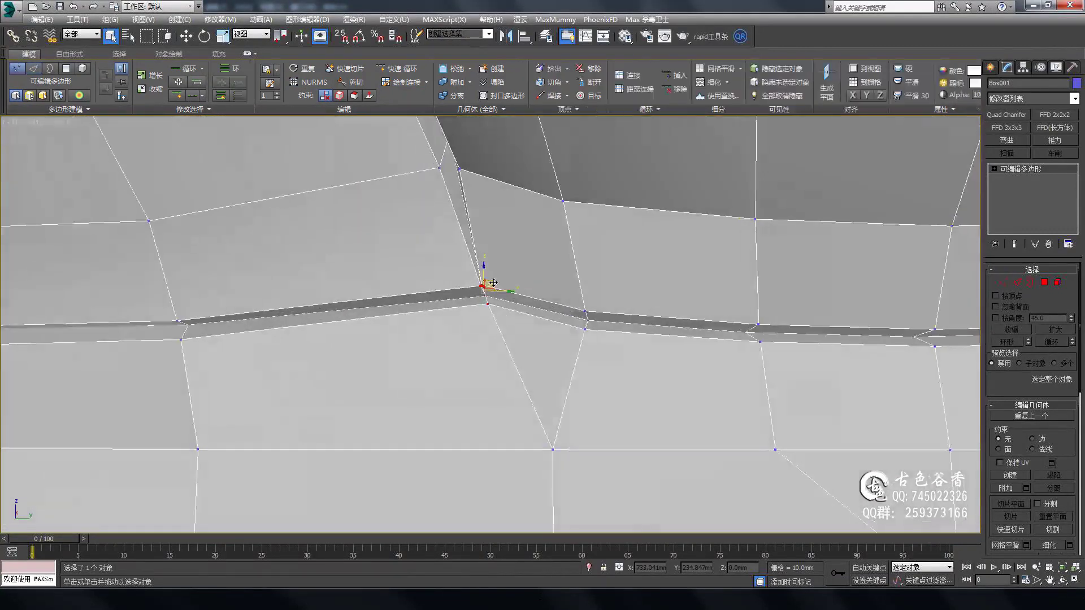
scroll(441, 317, "down", 4)
scroll(574, 285, "up", 4)
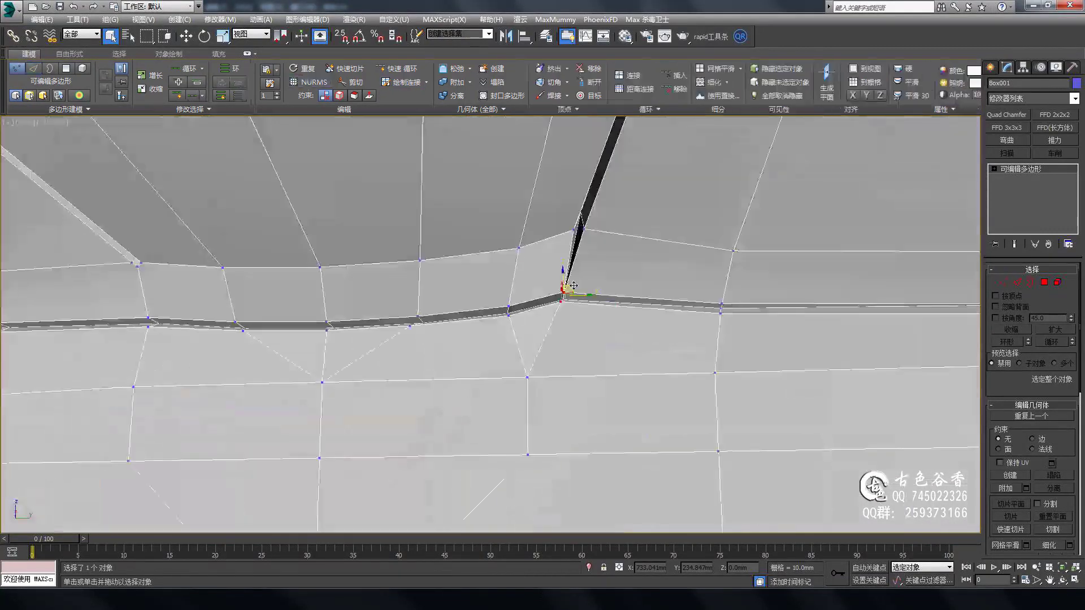
mouse_move(572, 290)
middle_mouse_down("alt")
mouse_move(542, 356)
mouse_move(455, 307)
mouse_move(653, 350)
mouse_move(648, 338)
mouse_move(610, 492)
mouse_move(508, 339)
middle_mouse_up("alt")
scroll(431, 261, "up", 3)
mouse_move(431, 261)
middle_mouse_down("alt")
mouse_move(509, 400)
mouse_move(442, 336)
mouse_move(663, 406)
mouse_move(624, 361)
mouse_move(690, 381)
mouse_move(568, 297)
middle_mouse_up("alt")
key("2")
scroll(594, 316, "down", 5)
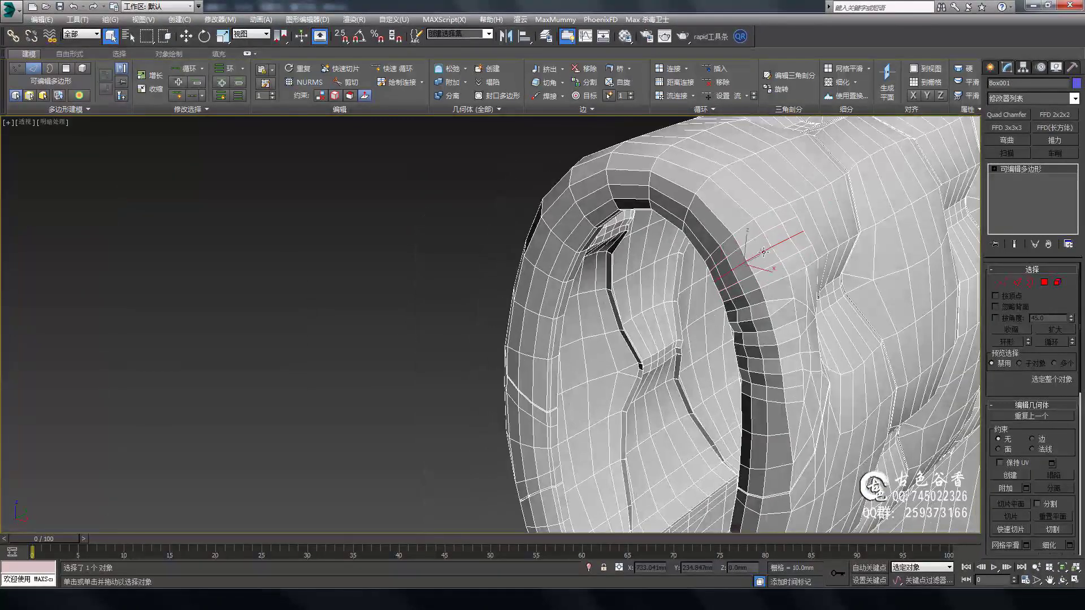
scroll(763, 252, "up", 4)
middle_click_drag(755, 188, 748, 279, "alt")
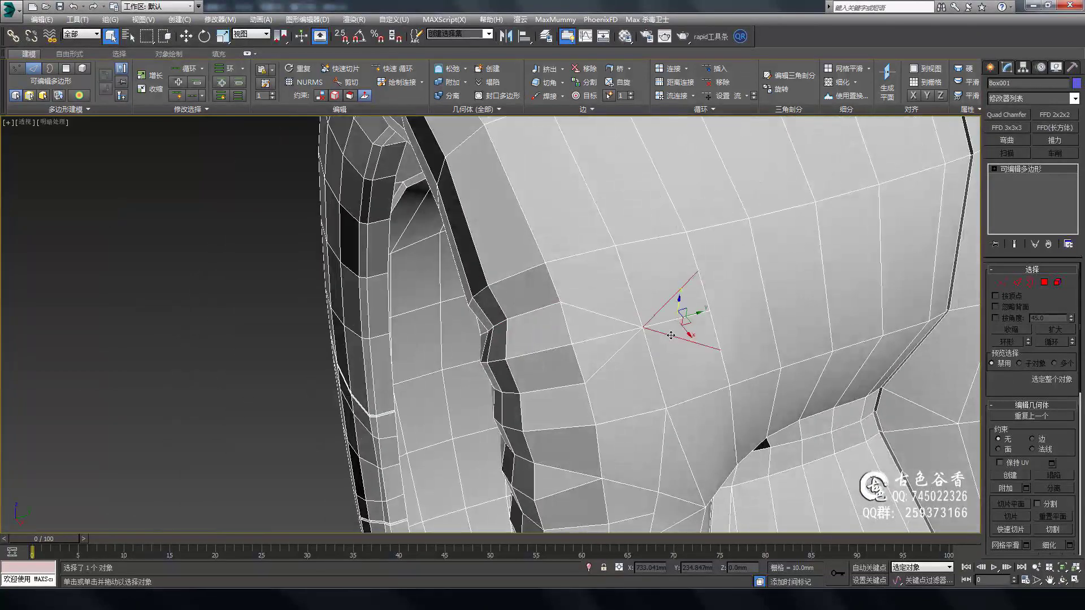
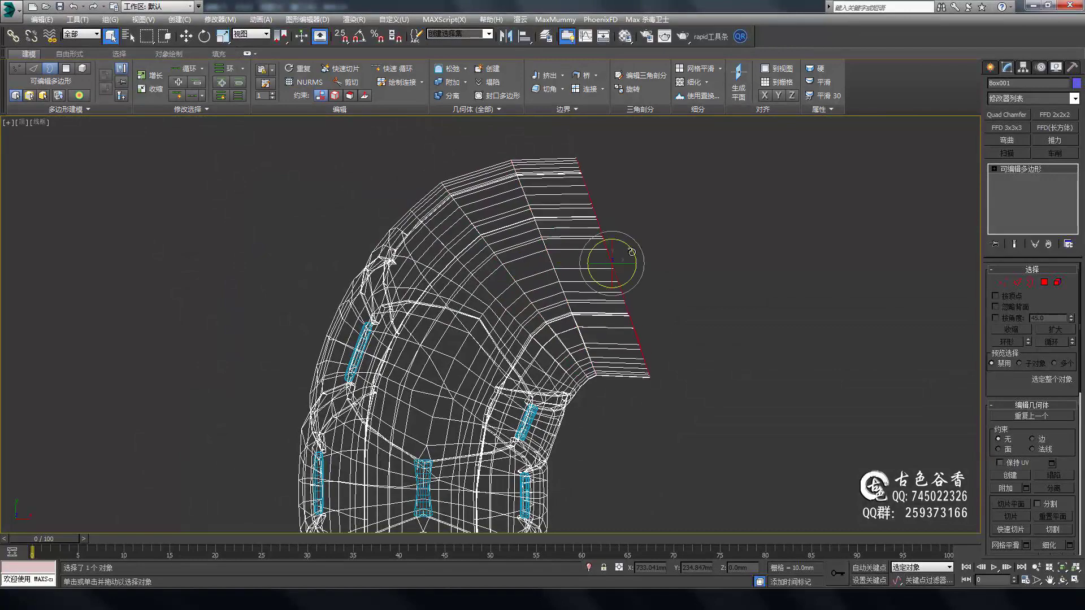
Adjust the rolled arm's corner vertices so the bend flows into the straight frame.
middle_click_drag(612, 231, 418, 244)
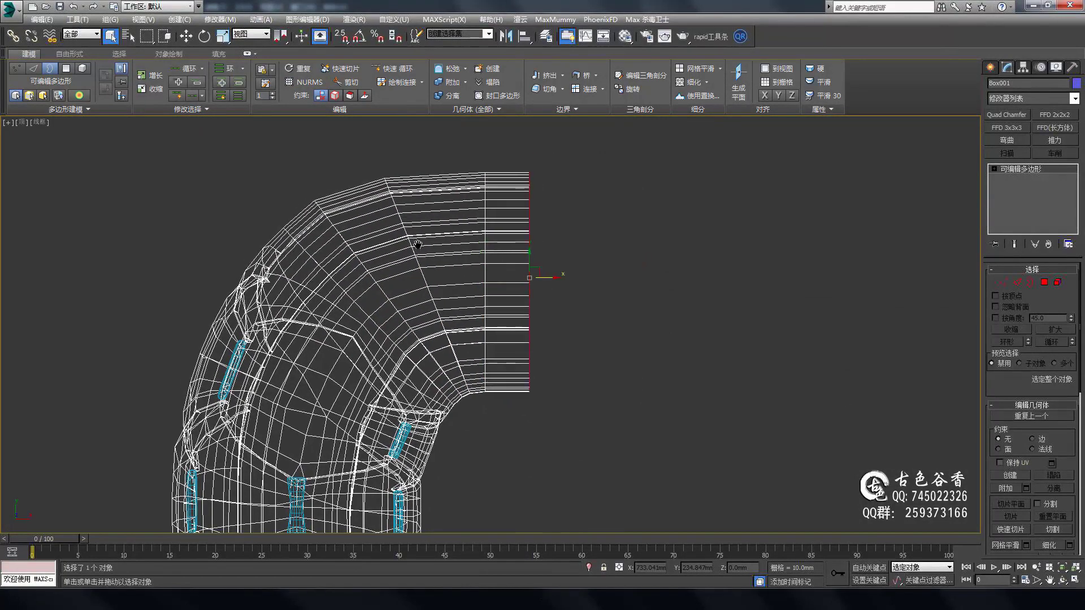
scroll(509, 277, "down", 5)
scroll(552, 290, "up", 5)
middle_click_drag(634, 267, 802, 254)
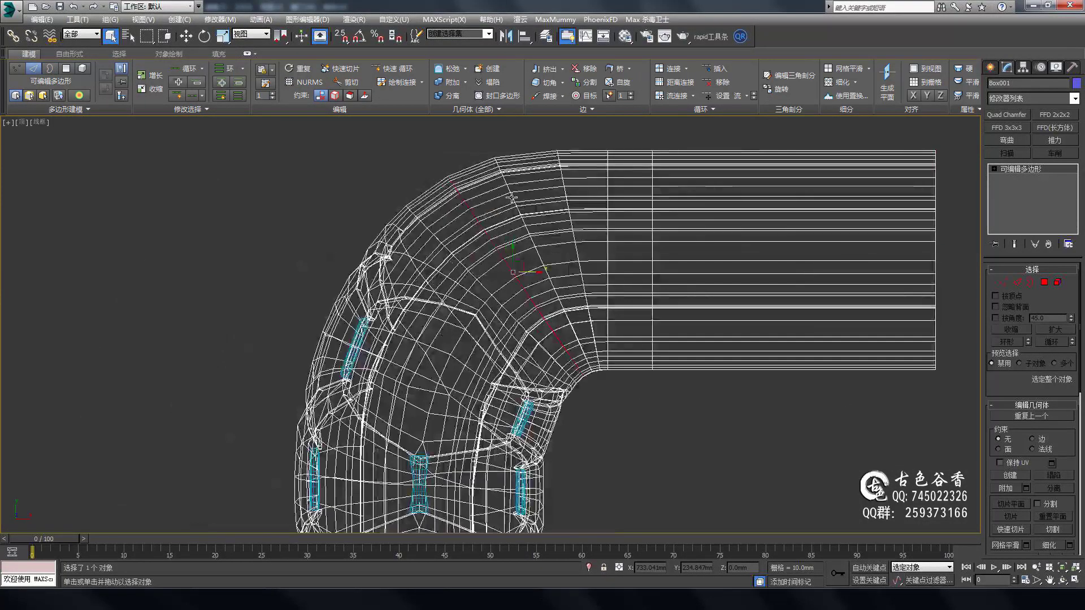
scroll(901, 238, "down", 5)
key("1")
key("z")
scroll(489, 322, "up", 3)
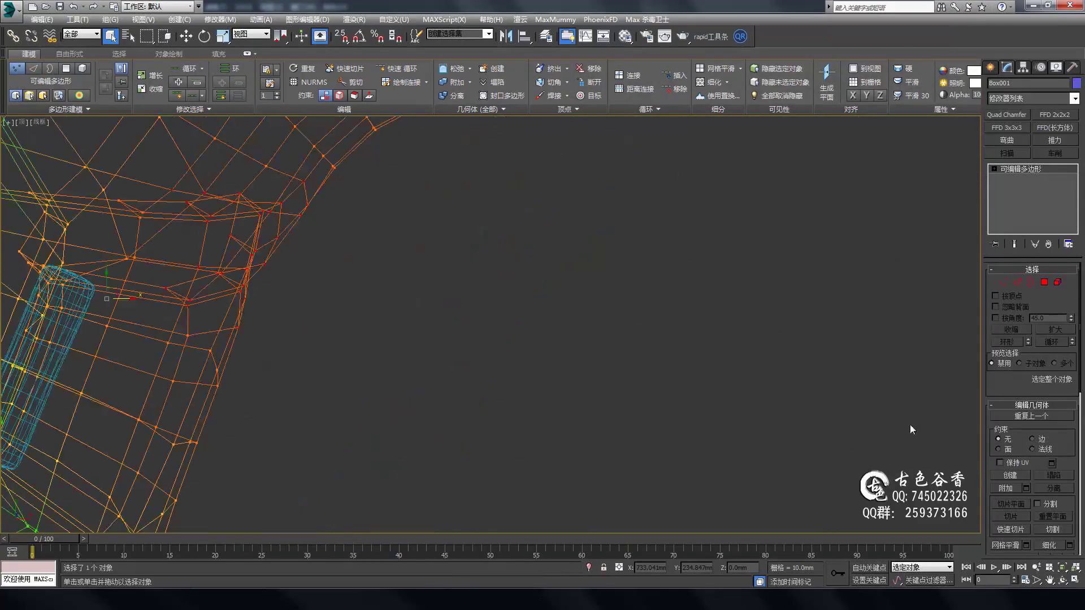
scroll(489, 323, "down", 5)
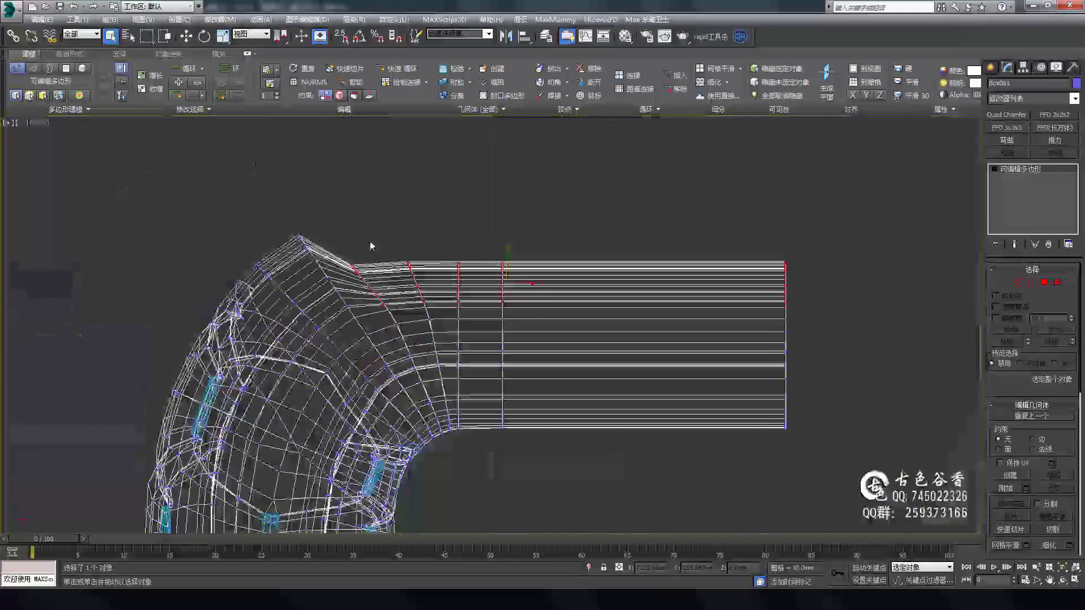
middle_click_drag(378, 282, 404, 247, "alt")
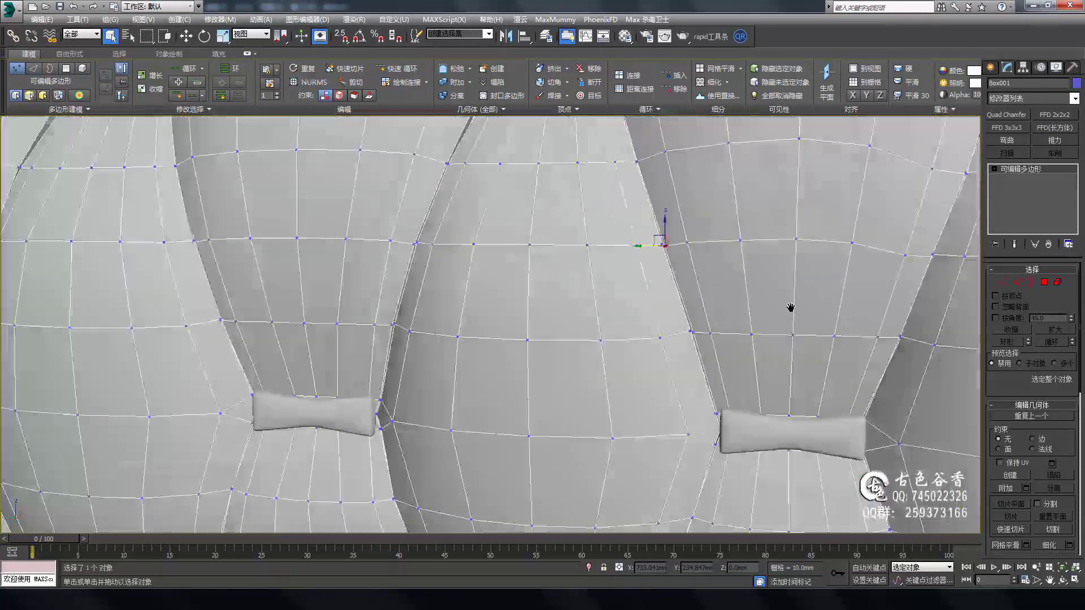
Frame the cracked back seam and check it in wireframe over the reference photo.
scroll(774, 282, "up", 3)
middle_click_drag(810, 197, 716, 380)
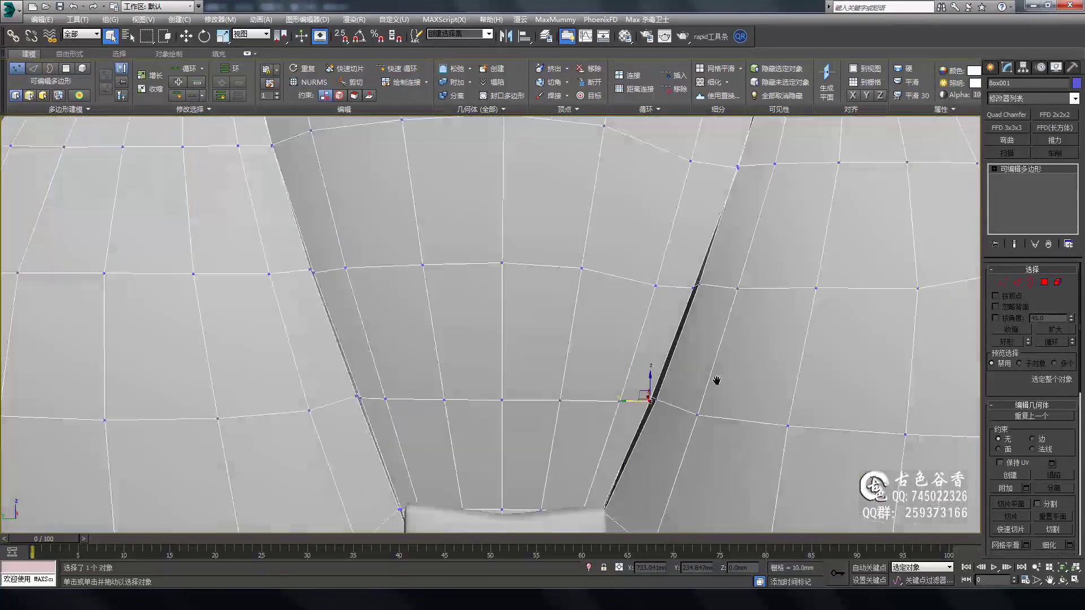
middle_click_drag(693, 250, 625, 243)
scroll(544, 260, "down", 3)
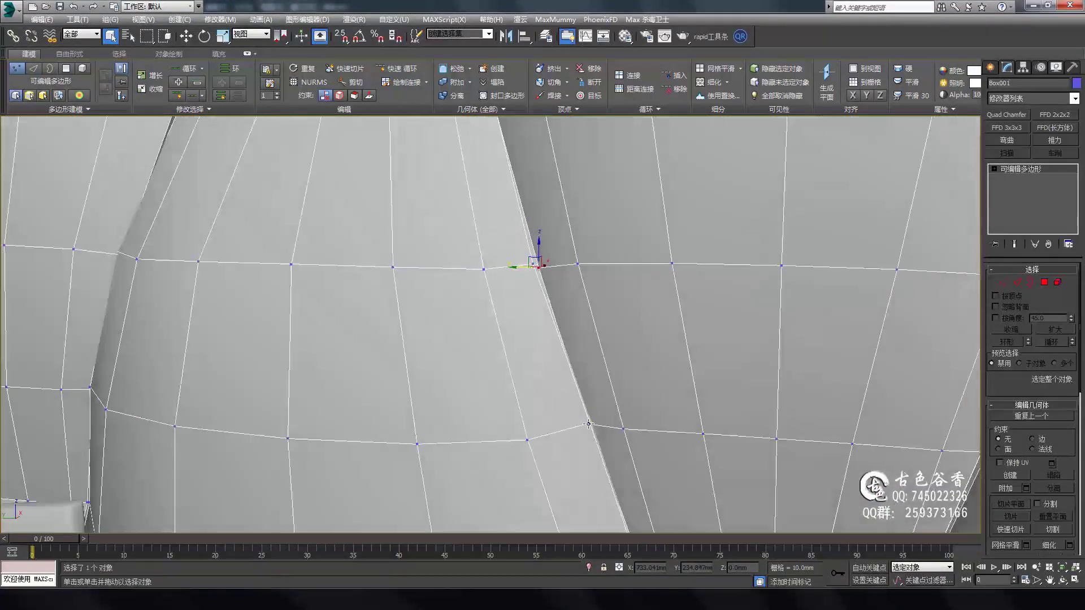
key("F3")
scroll(590, 425, "up", 3)
key("F3")
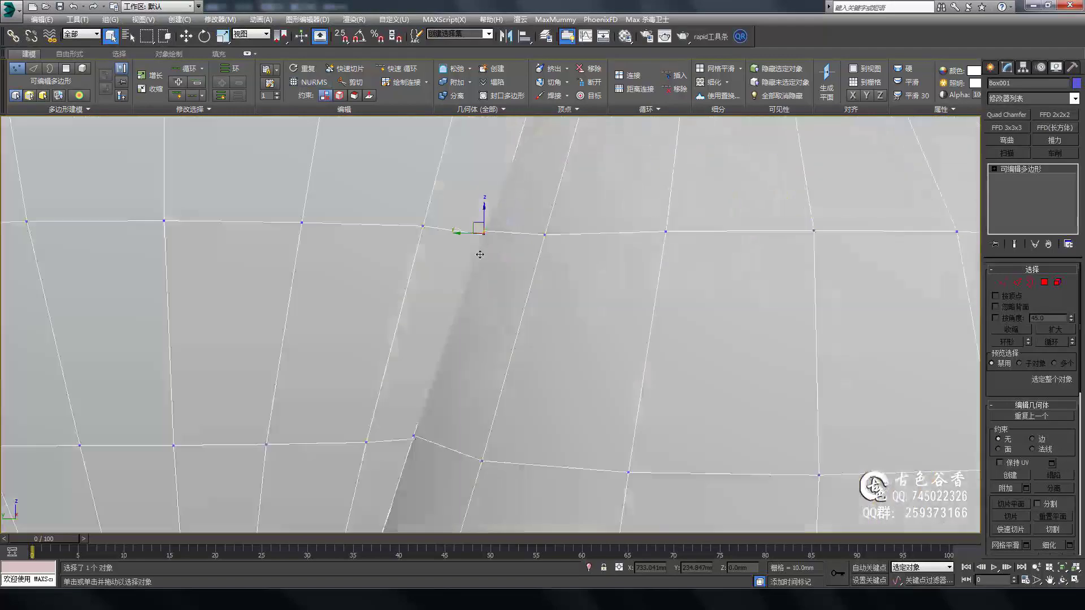
key("F3")
key("F3")
scroll(486, 237, "down", 2)
Turn on NURMS smoothing and inspect the seams between the back panels from several angles.
key("ctrl+q")
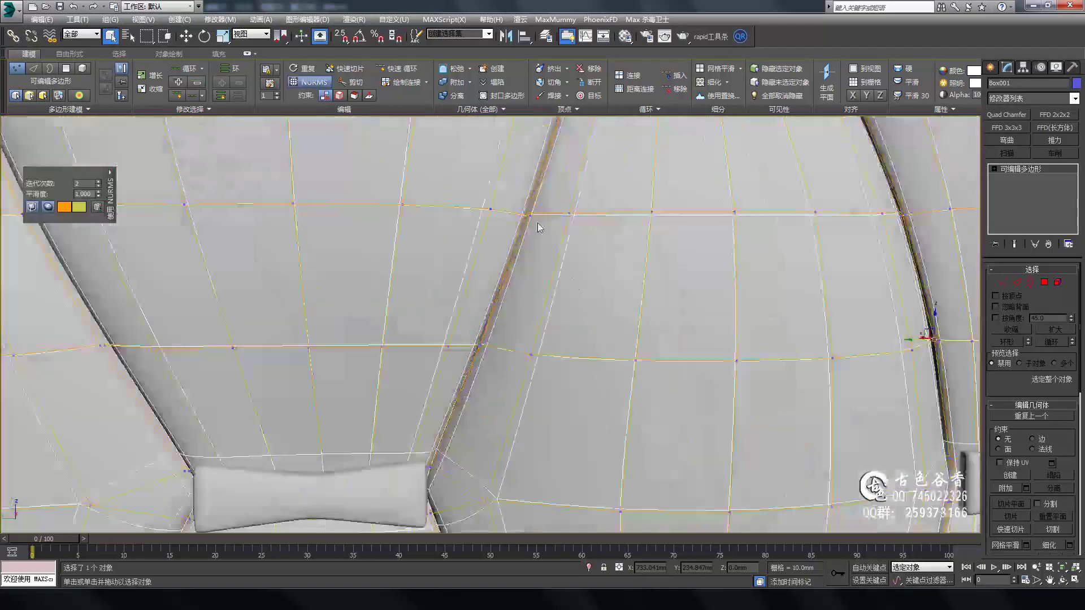
key("ctrl+q")
middle_click_drag(430, 187, 579, 239)
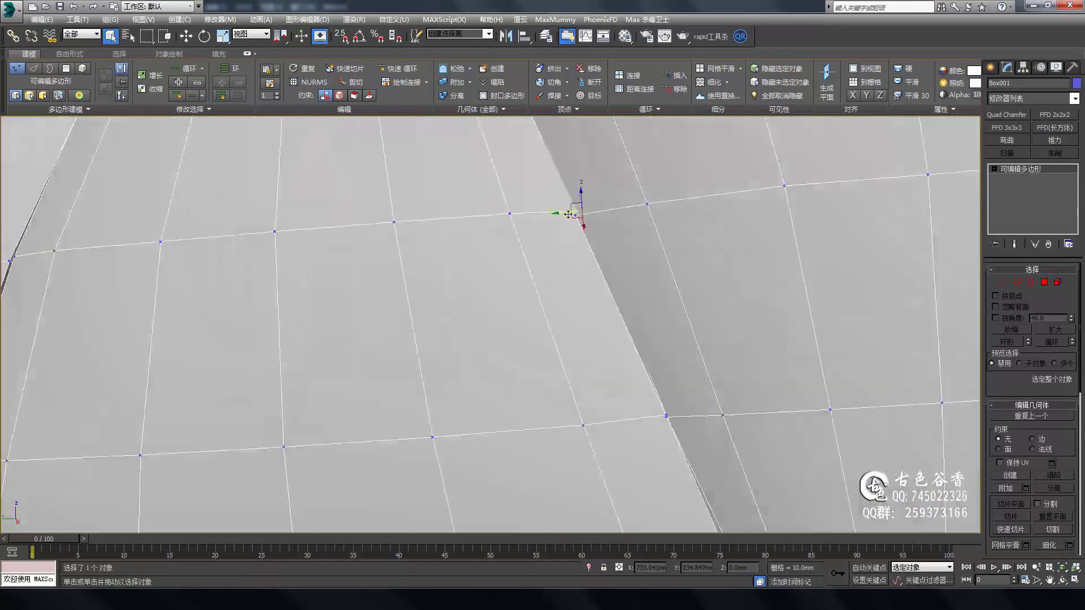
middle_click_drag(621, 321, 799, 345, "alt")
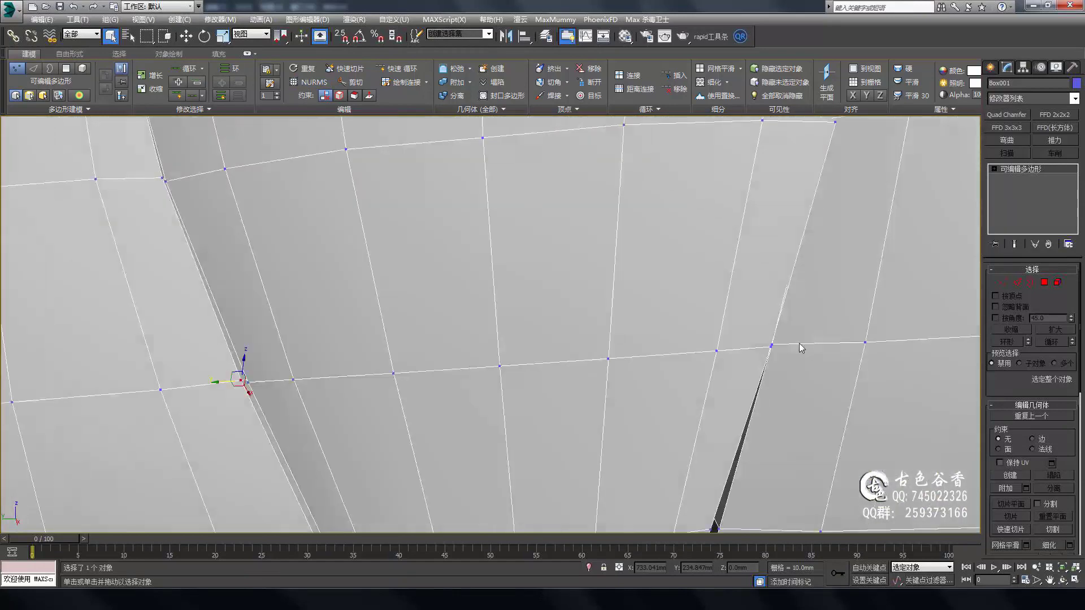
middle_click_drag(736, 236, 553, 284, "alt")
middle_click_drag(701, 407, 813, 240, "alt")
scroll(638, 307, "down", 5)
middle_click_drag(750, 229, 653, 310, "alt")
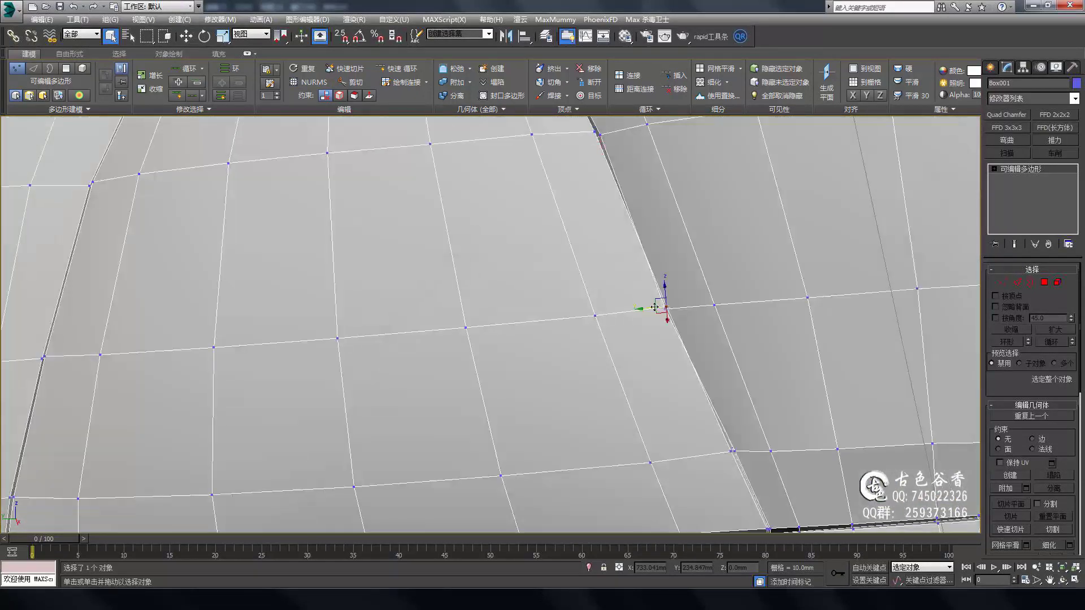
scroll(484, 387, "down", 5)
scroll(621, 300, "down", 3)
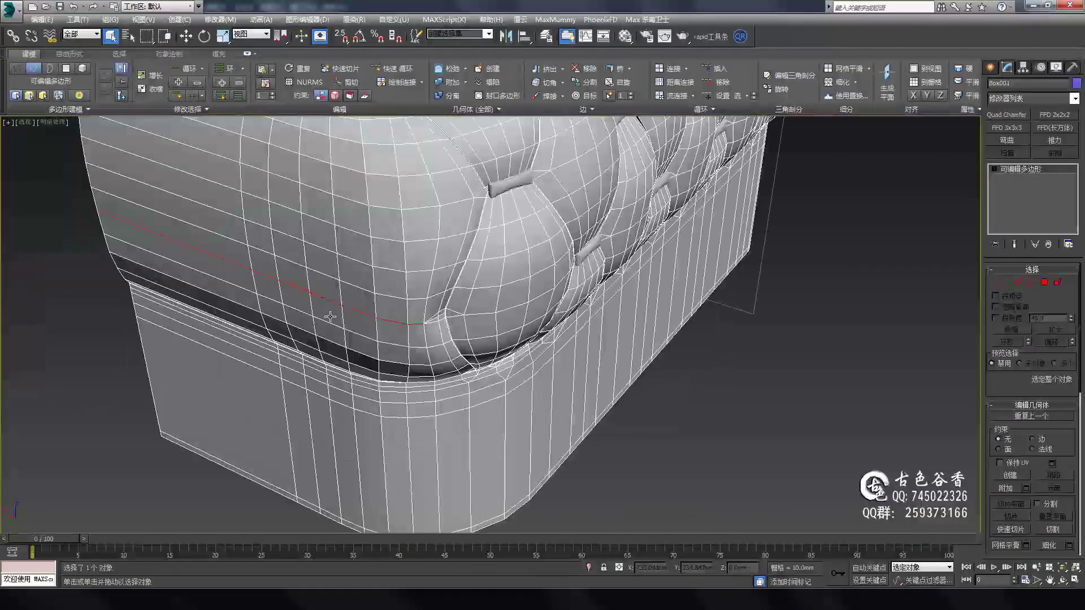
Preview the whole tufted back from an angled view with NURMS smoothing on.
mouse_move(330, 317)
middle_mouse_down("alt")
mouse_move(431, 368)
mouse_move(591, 286)
mouse_move(492, 375)
middle_mouse_up("alt")
scroll(351, 367, "up", 3)
scroll(351, 368, "down", 3)
middle_click_drag(351, 367, 472, 322, "alt")
key("ctrl+q")
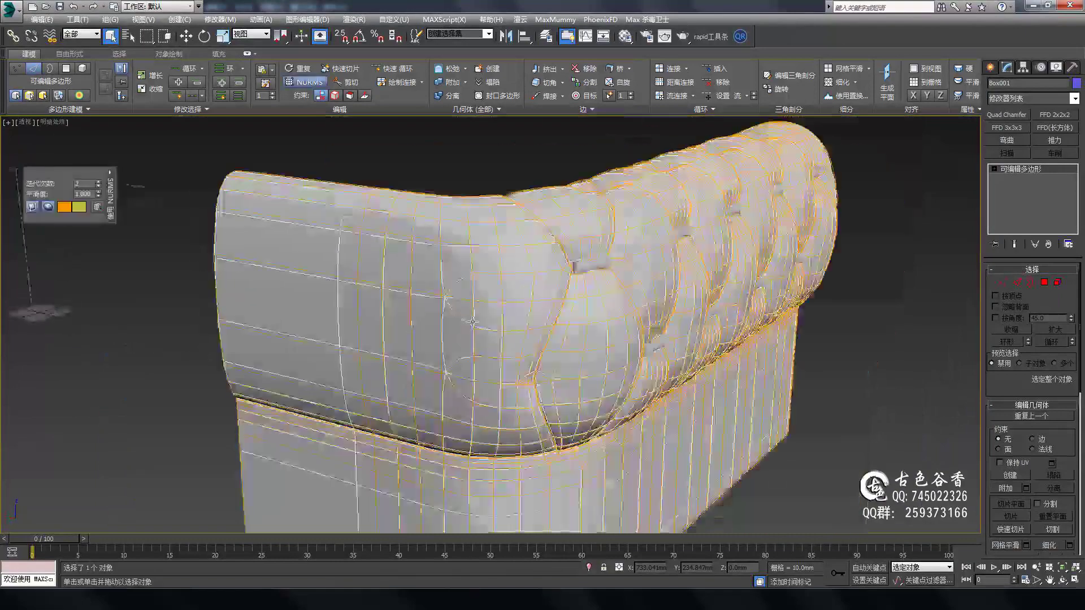
scroll(396, 322, "up", 3)
scroll(408, 326, "up", 3)
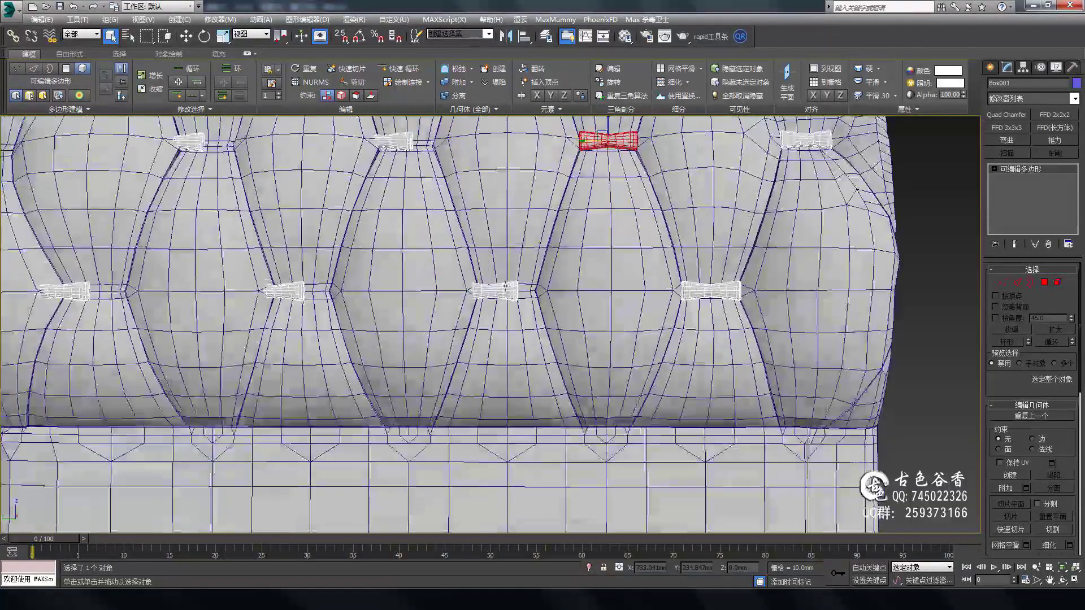
Orbit to an angled view of the tufted back to check button placement.
scroll(505, 285, "down", 3)
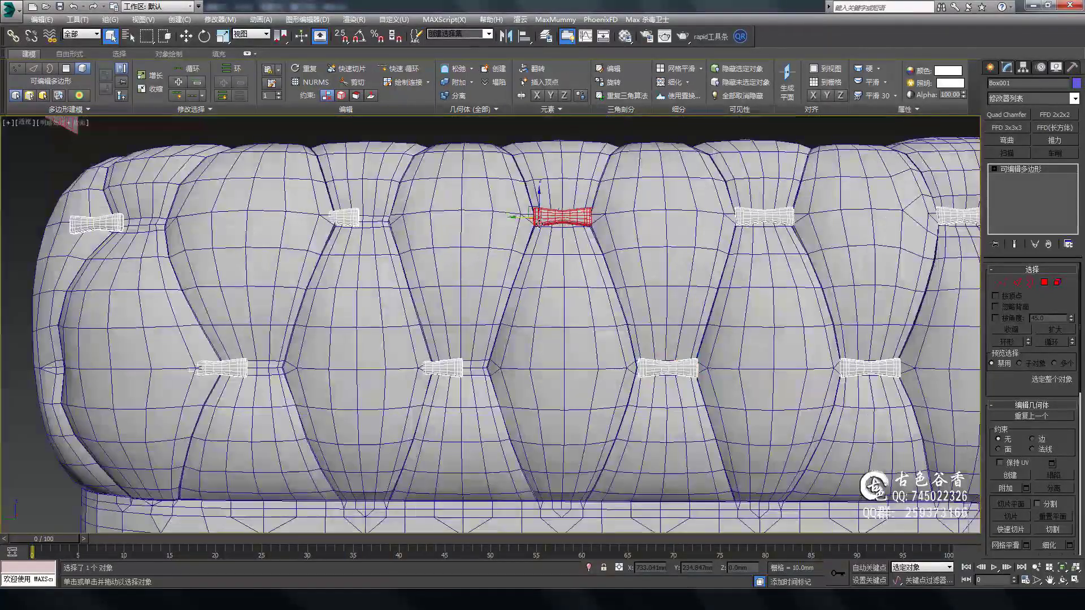
scroll(505, 286, "down", 2)
middle_click_drag(506, 285, 572, 282, "alt")
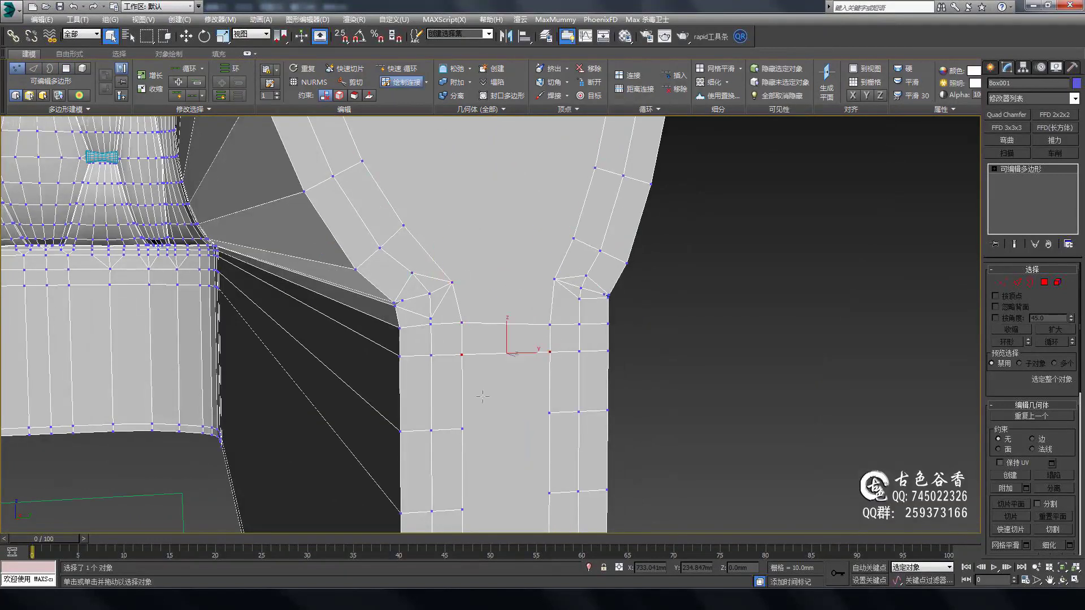
Inspect the arm top and seat seams, switching between Edge and Vertex modes.
mouse_move(550, 405)
middle_mouse_down("alt")
mouse_move(525, 346)
mouse_move(526, 305)
middle_mouse_up("alt")
key("2")
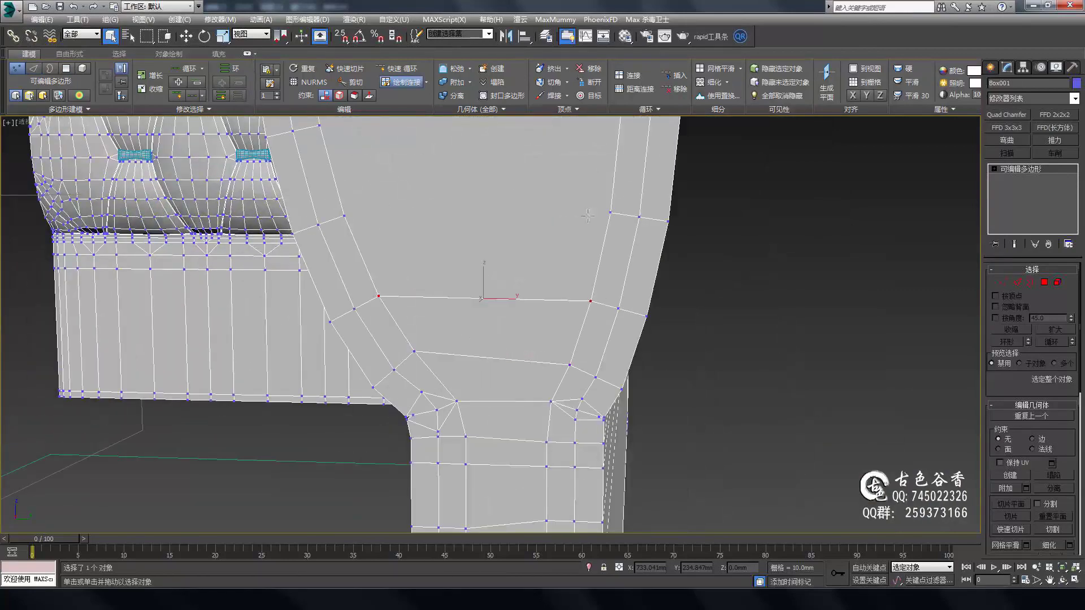
scroll(587, 215, "down", 3)
middle_click_drag(358, 242, 521, 296, "alt")
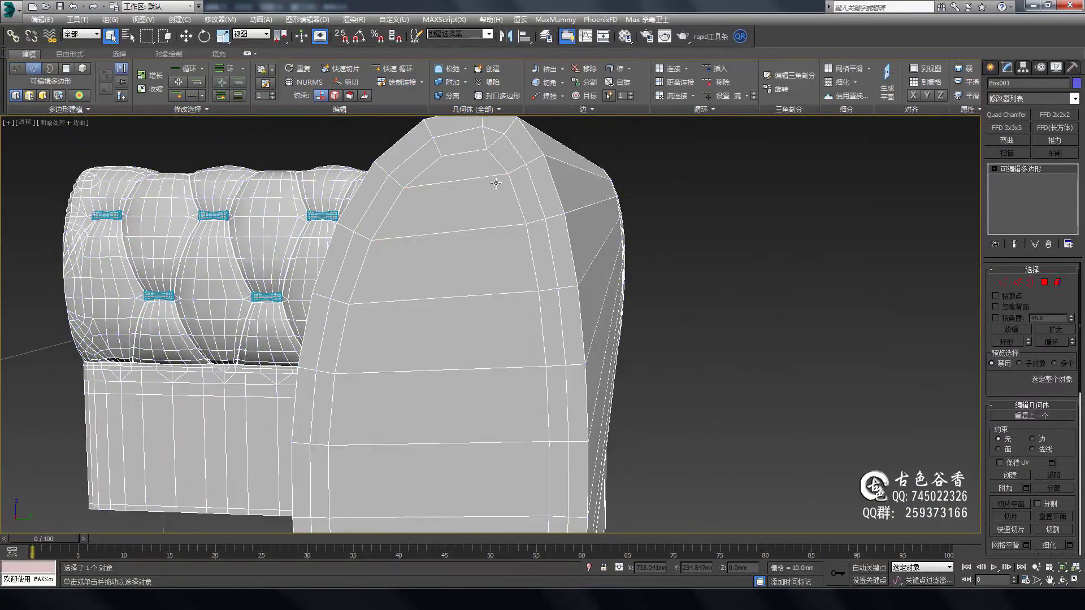
middle_click_drag(495, 183, 629, 394, "alt")
key("1")
scroll(551, 395, "up", 3)
scroll(596, 305, "up", 2)
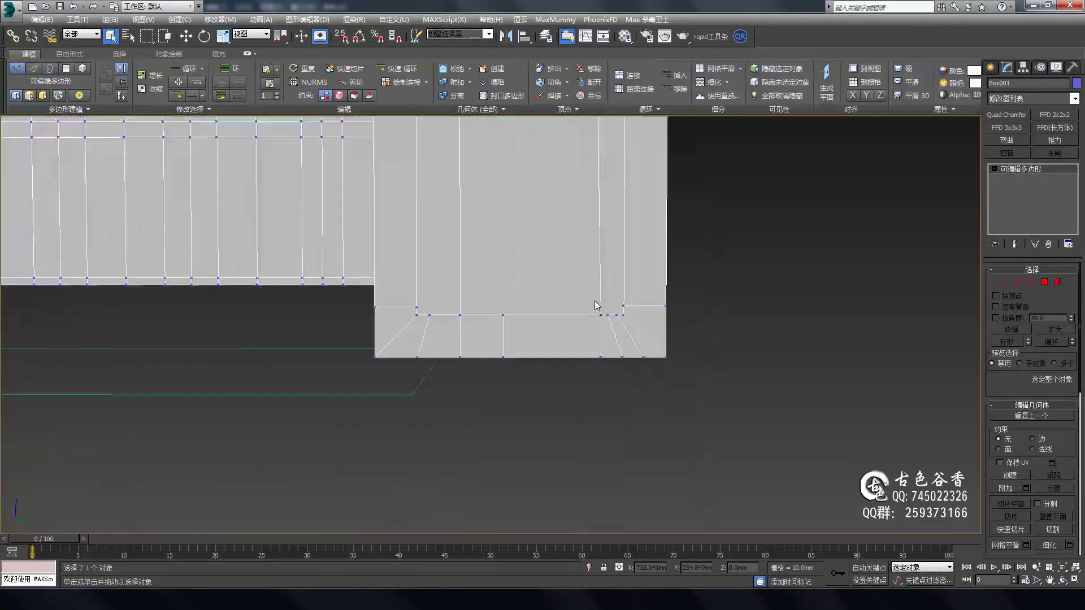
scroll(494, 344, "down", 3)
scroll(494, 344, "down", 5)
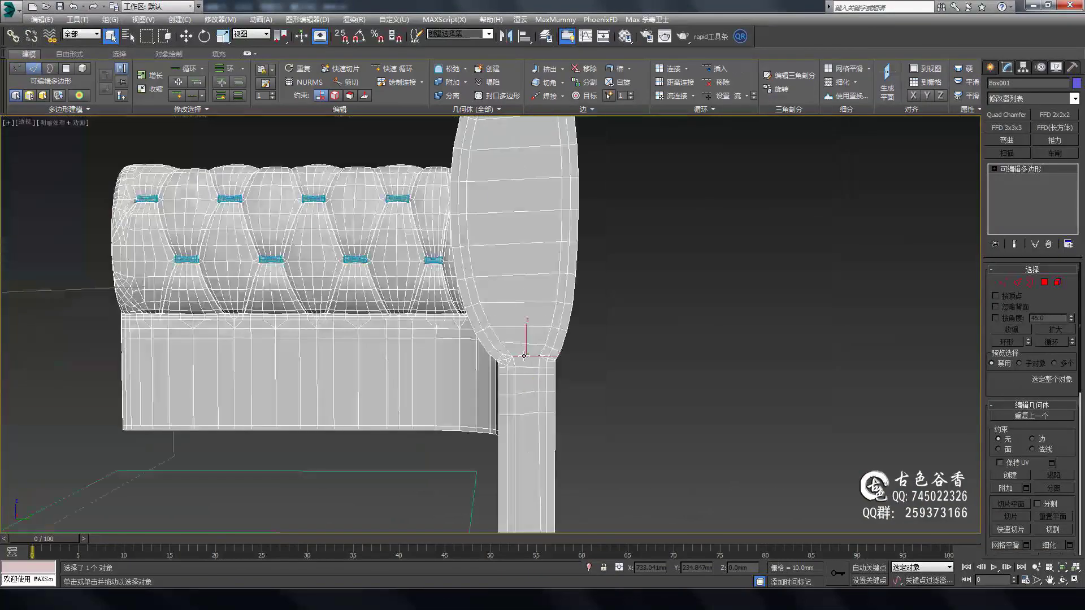
key("1")
scroll(465, 266, "up", 5)
scroll(443, 320, "up", 3)
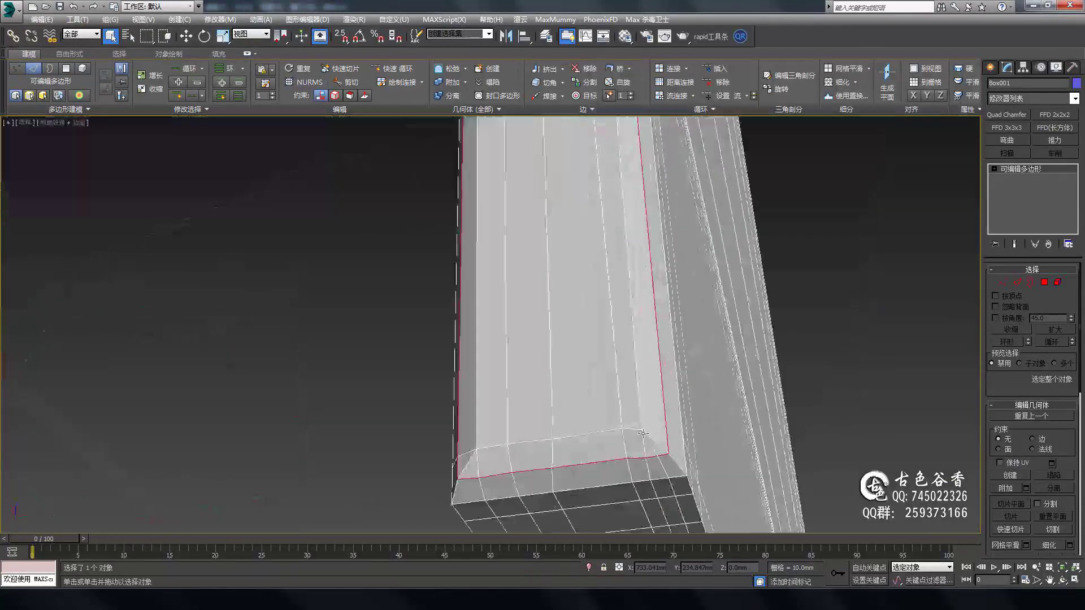
Examine the arm's curved corner and rolled arm piece, then check Top and Front views.
middle_click_drag(642, 433, 619, 255, "alt")
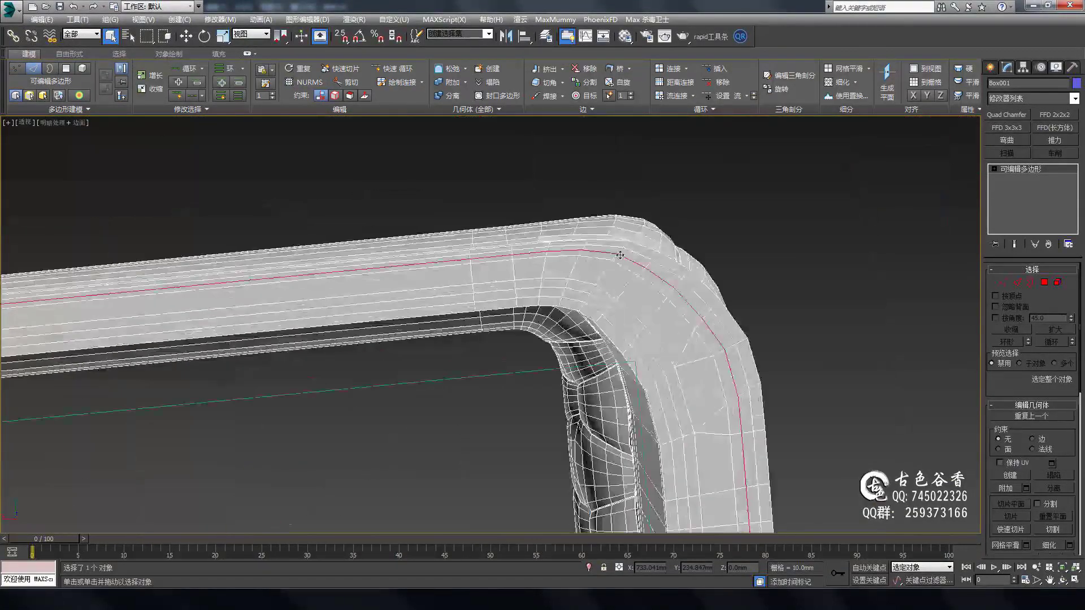
middle_click_drag(501, 276, 570, 261, "alt")
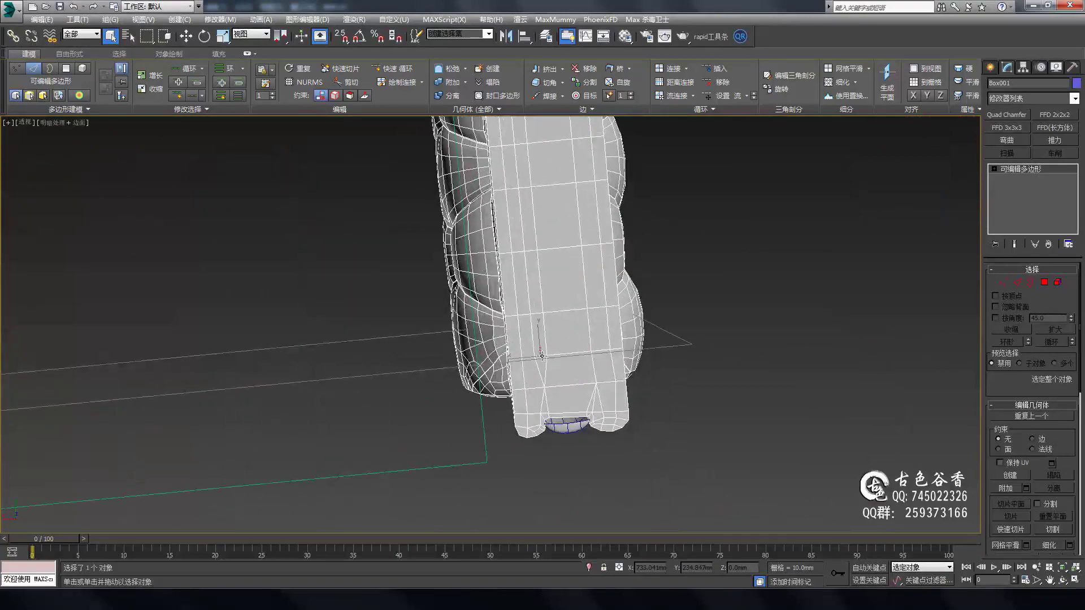
mouse_move(541, 355)
middle_mouse_down("alt")
mouse_move(643, 289)
mouse_move(712, 291)
mouse_move(588, 262)
mouse_move(620, 395)
mouse_move(566, 364)
mouse_move(777, 392)
middle_mouse_up("alt")
scroll(777, 392, "up", 3)
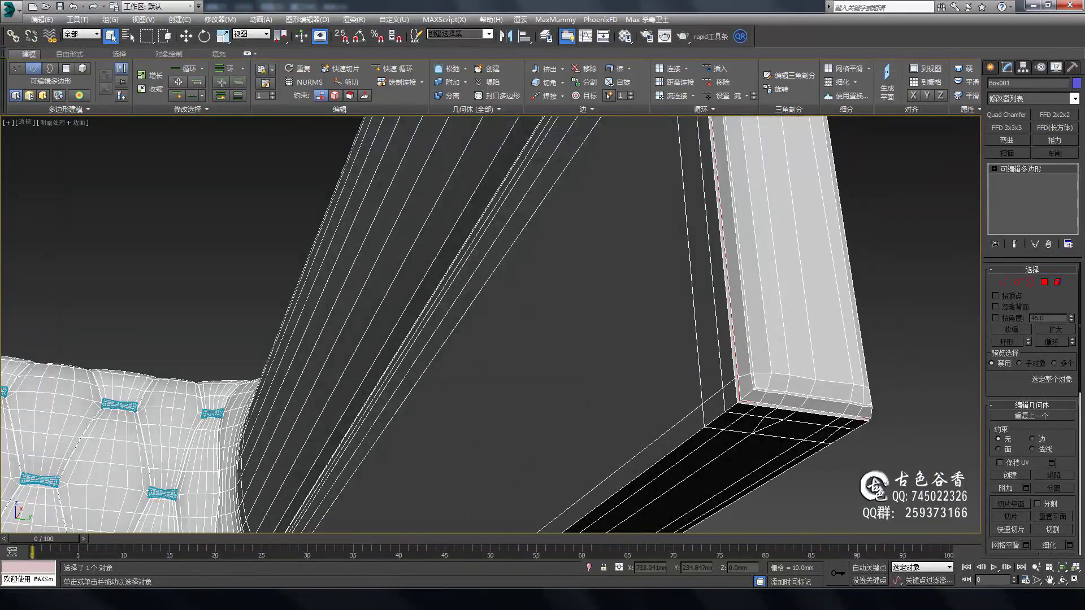
mouse_move(777, 392)
middle_mouse_down("alt")
mouse_move(611, 286)
mouse_move(671, 345)
mouse_move(621, 328)
mouse_move(554, 376)
middle_mouse_up("alt")
key("1")
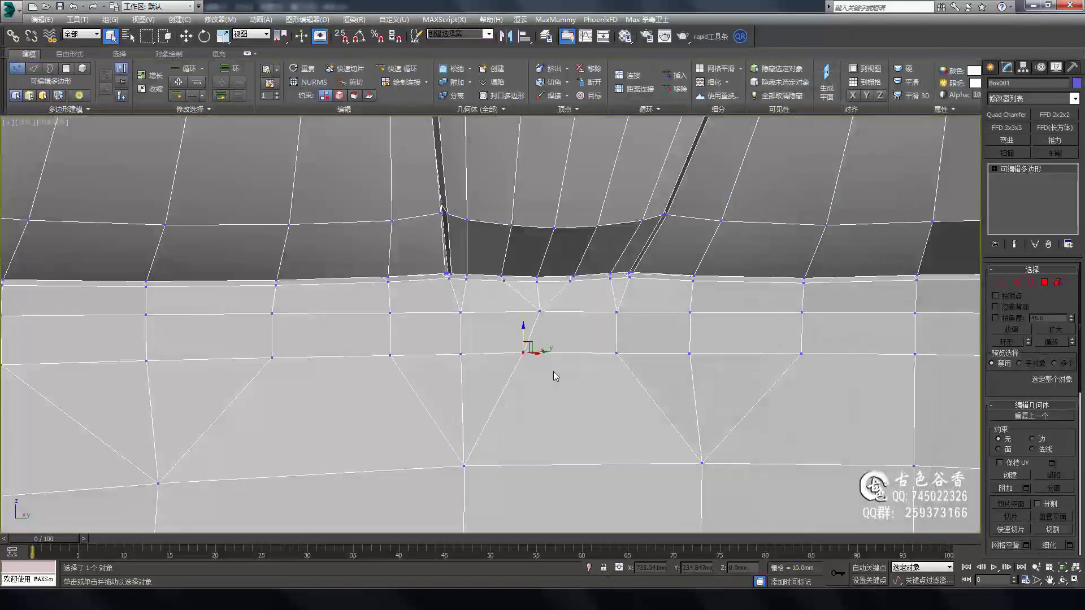
key("1")
key("z")
key("t")
key("f")
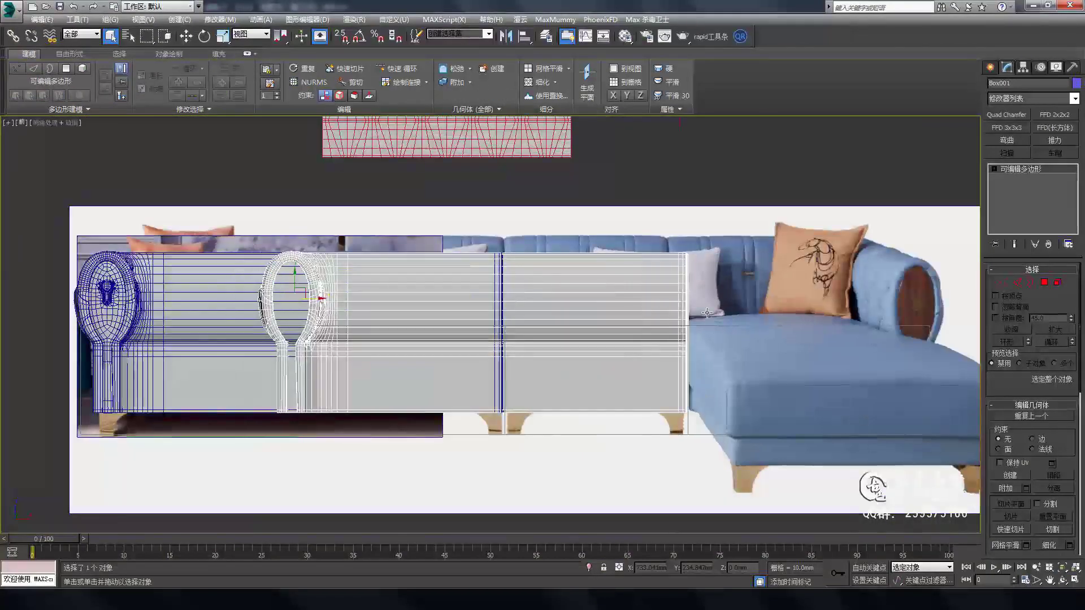
scroll(707, 313, "down", 3)
scroll(706, 317, "up", 5)
scroll(630, 282, "down", 4)
Check the mesh in the four-view layout and switch to Edge mode for the base corner.
key("alt+w")
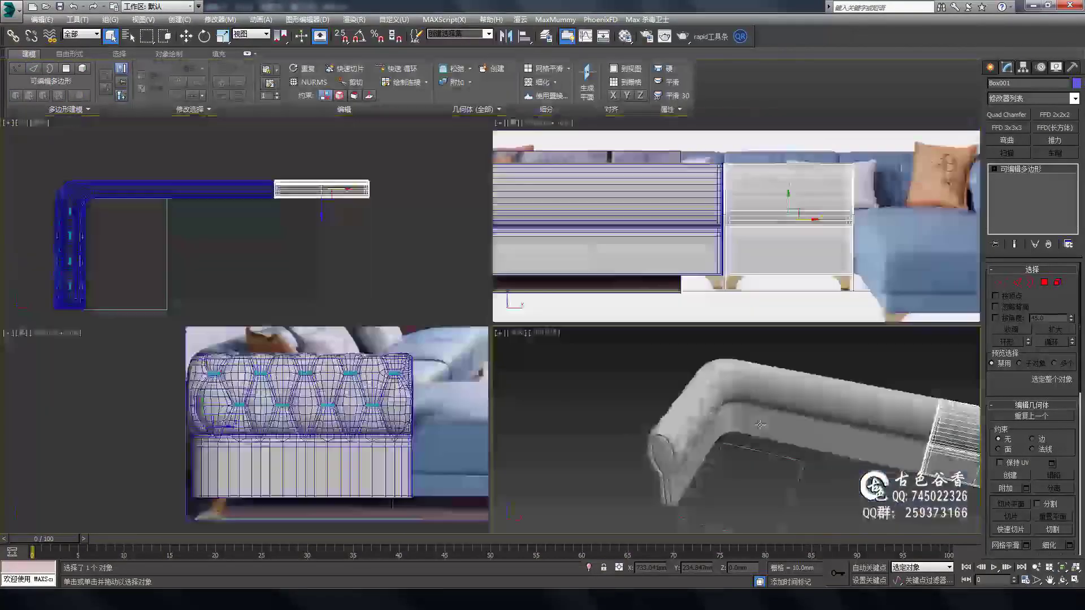
key("alt+w")
key("1")
scroll(555, 338, "up", 6)
scroll(622, 365, "down", 5)
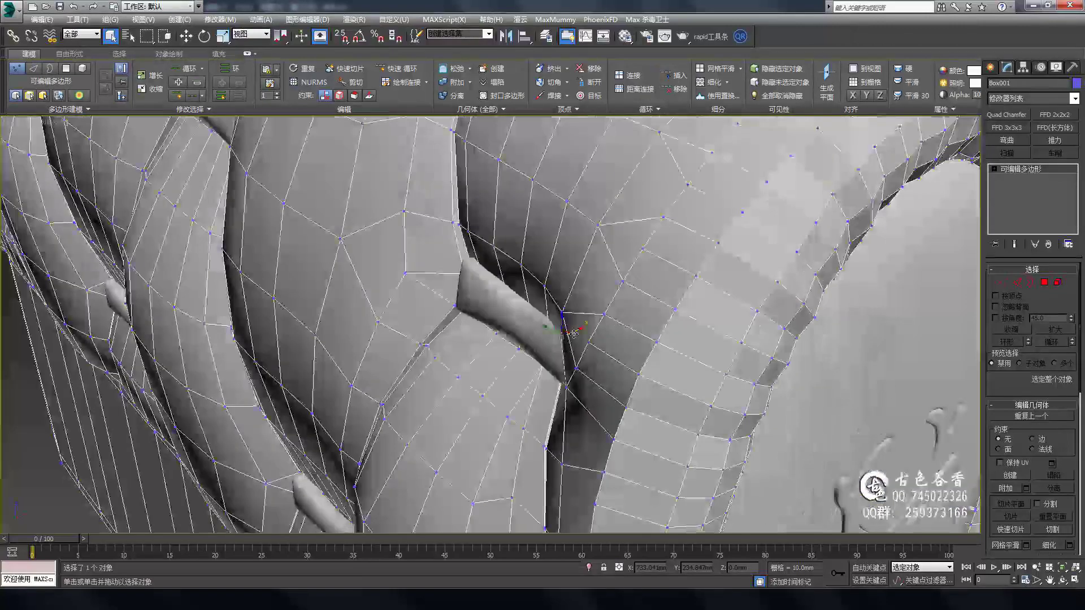
scroll(579, 372, "up", 5)
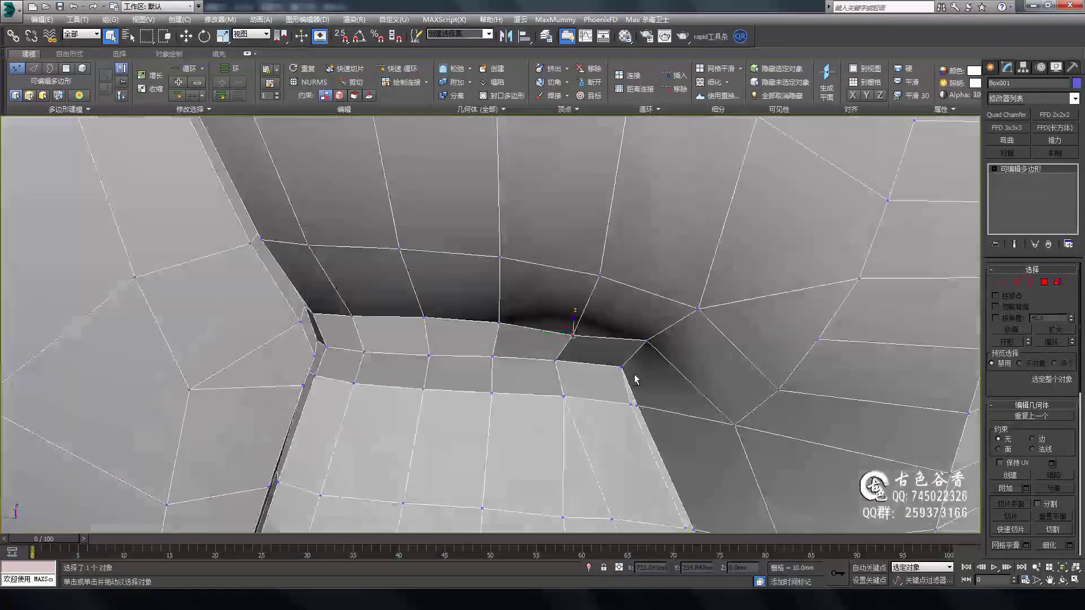
key("2")
mouse_move(635, 380)
middle_mouse_down("alt")
mouse_move(593, 339)
mouse_move(654, 346)
mouse_move(549, 337)
middle_mouse_up("alt")
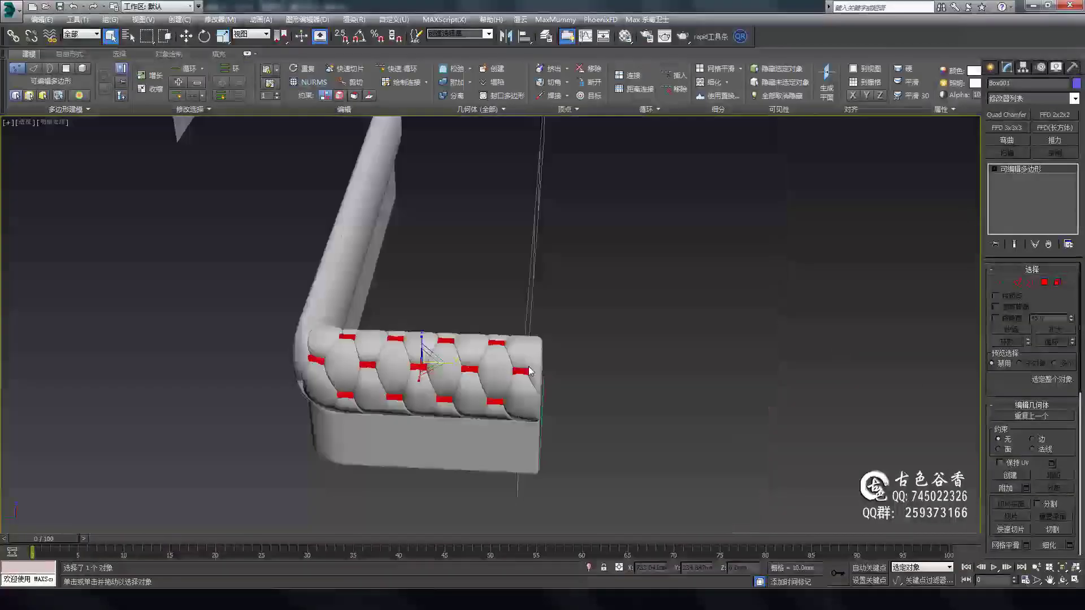
scroll(442, 398, "down", 5)
scroll(483, 413, "up", 5)
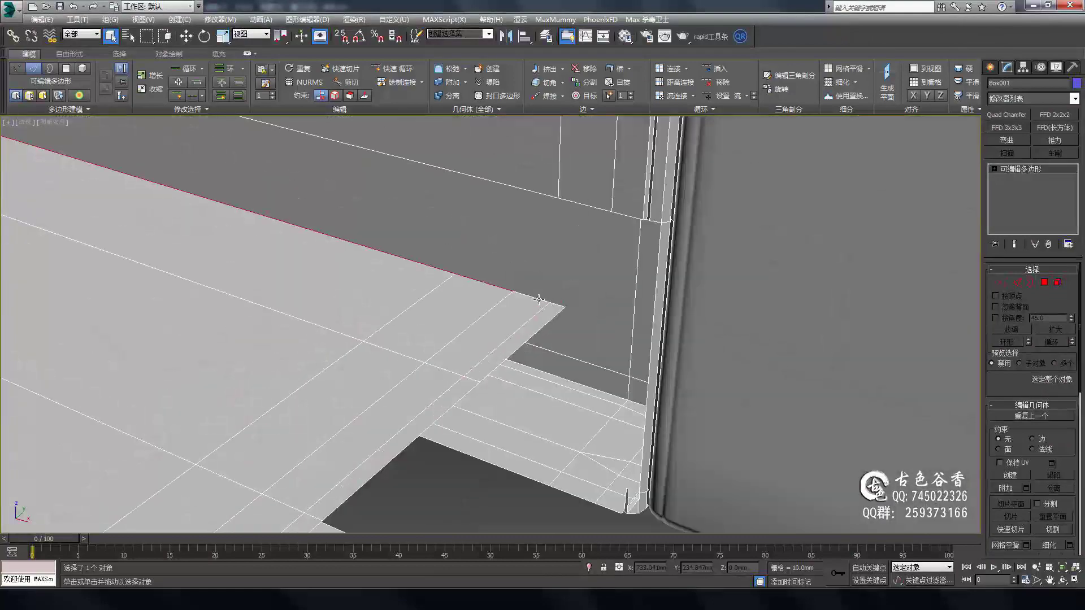
Connect the base side edges with 1 segment, adding a loop along the slab side.
middle_click_drag(623, 215, 548, 332, "alt")
left_click(496, 380)
key("4")
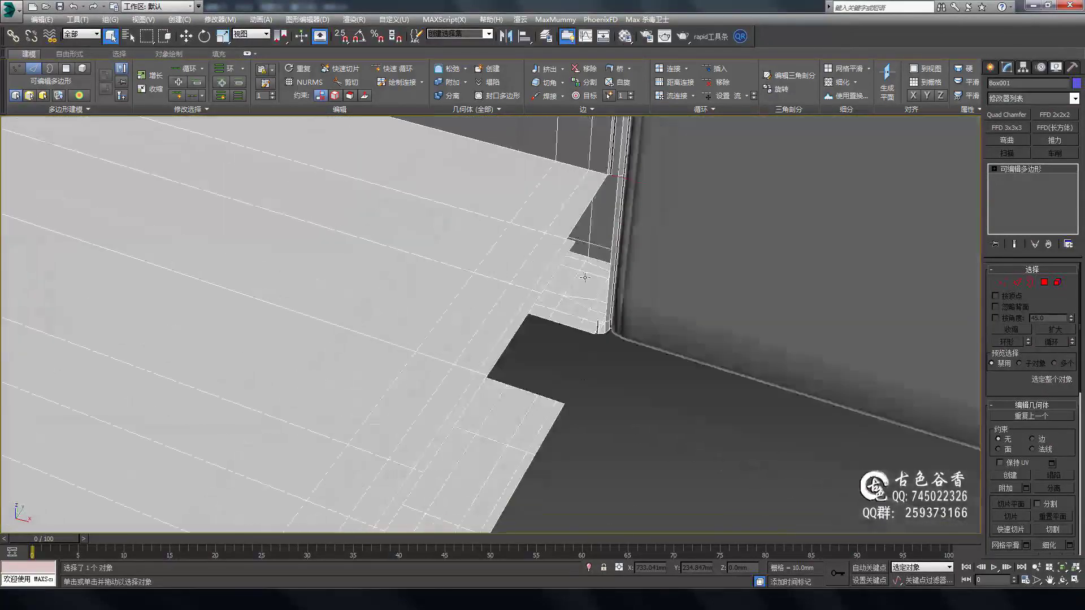
mouse_move(496, 379)
middle_mouse_down("alt")
mouse_move(580, 307)
mouse_move(629, 286)
mouse_move(555, 283)
mouse_move(417, 314)
mouse_move(390, 350)
mouse_move(497, 339)
mouse_move(641, 362)
mouse_move(587, 370)
middle_mouse_up("alt")
key("2")
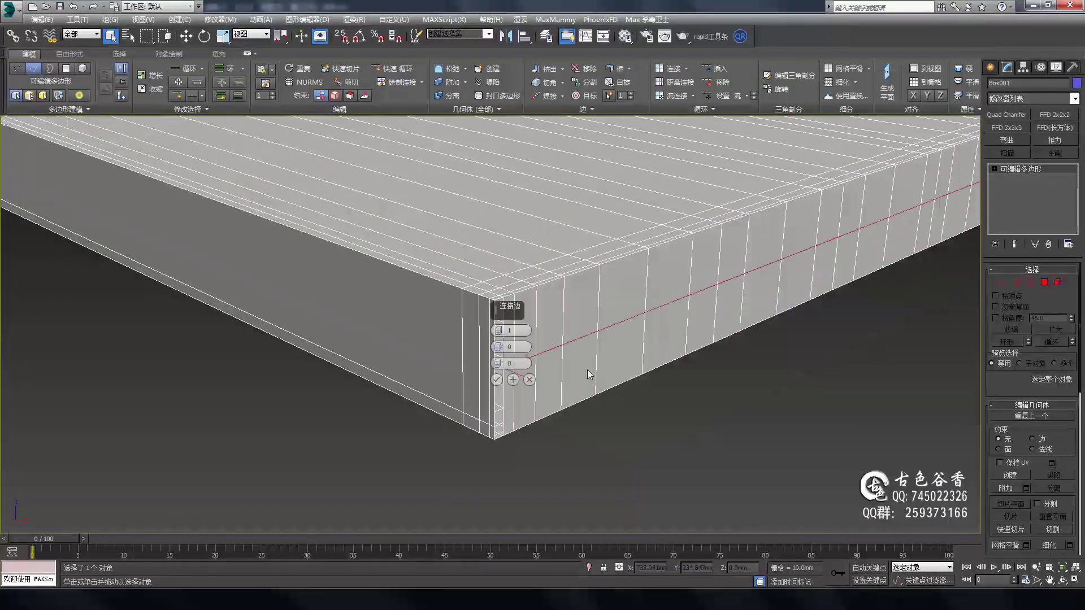
key("alt+w")
key("alt+w")
key("p")
Inspect the base slab's top corner, underside and corner vertex in Vertex and Edge modes.
middle_click_drag(446, 382, 484, 383, "alt")
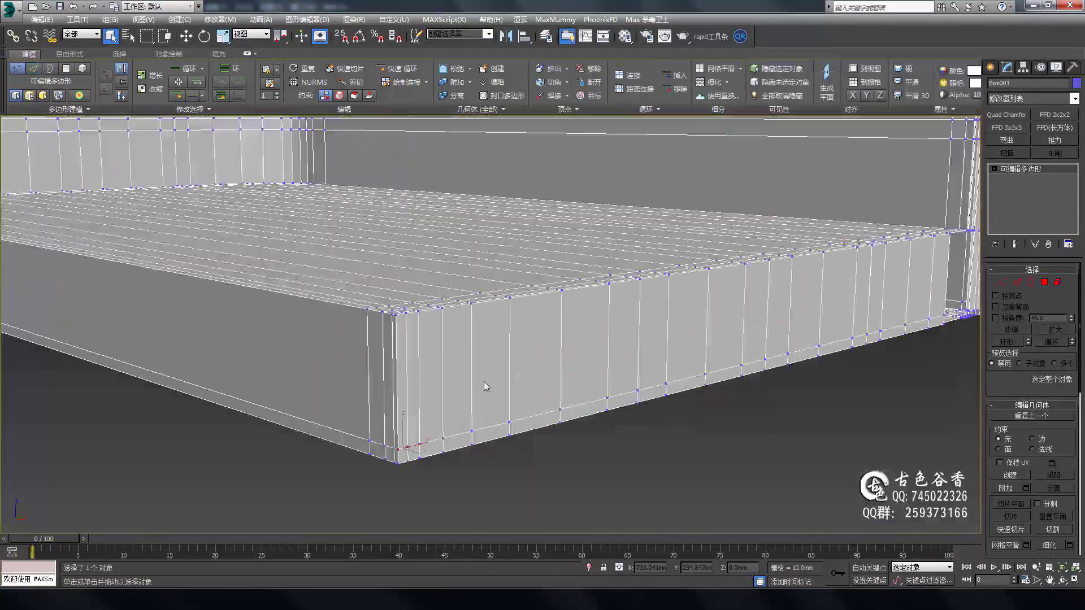
scroll(696, 368, "up", 5)
mouse_move(682, 339)
middle_mouse_down("alt")
mouse_move(332, 318)
mouse_move(559, 335)
mouse_move(582, 358)
mouse_move(572, 205)
mouse_move(632, 228)
mouse_move(819, 202)
mouse_move(778, 358)
mouse_move(920, 273)
mouse_move(581, 330)
middle_mouse_up("alt")
scroll(588, 330, "down", 5)
scroll(476, 338, "up", 5)
key("1")
key("2")
mouse_move(476, 338)
middle_mouse_down("alt")
mouse_move(622, 282)
mouse_move(848, 235)
mouse_move(660, 241)
middle_mouse_up("alt")
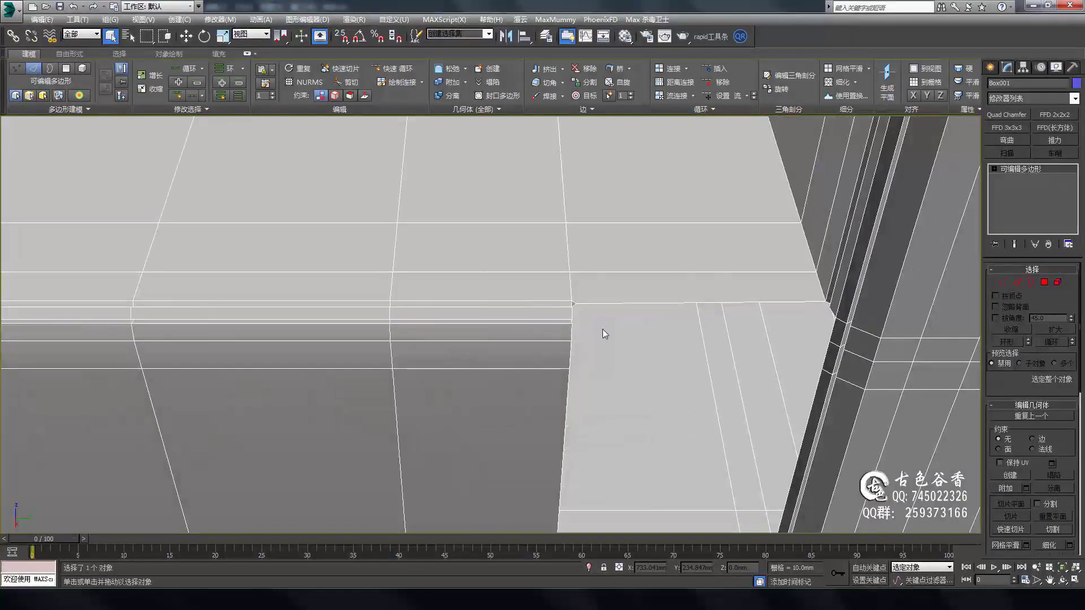
middle_click_drag(602, 329, 551, 315, "alt")
middle_click_drag(673, 169, 652, 294, "alt")
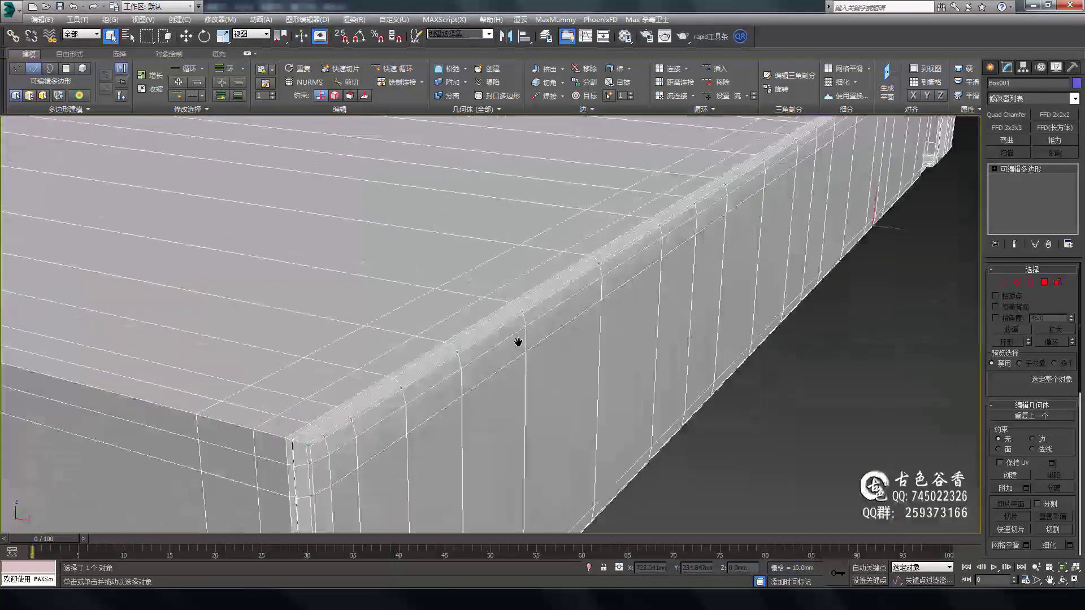
scroll(544, 359, "up", 5)
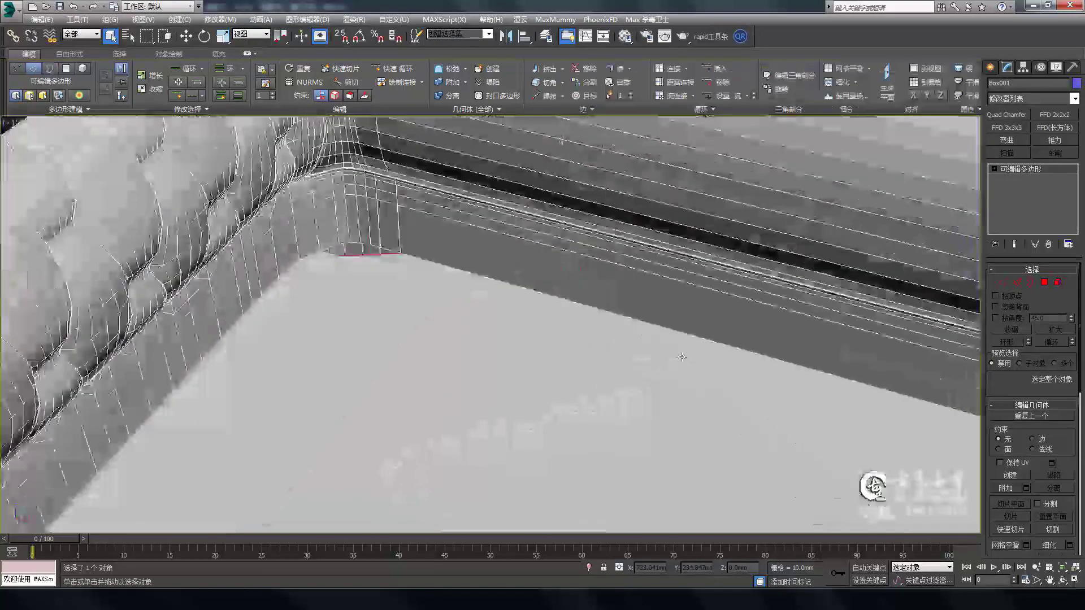
Move the seat corner vertices in Top view to follow the arm curve, checking in Perspective.
scroll(681, 357, "down", 5)
scroll(572, 331, "up", 4)
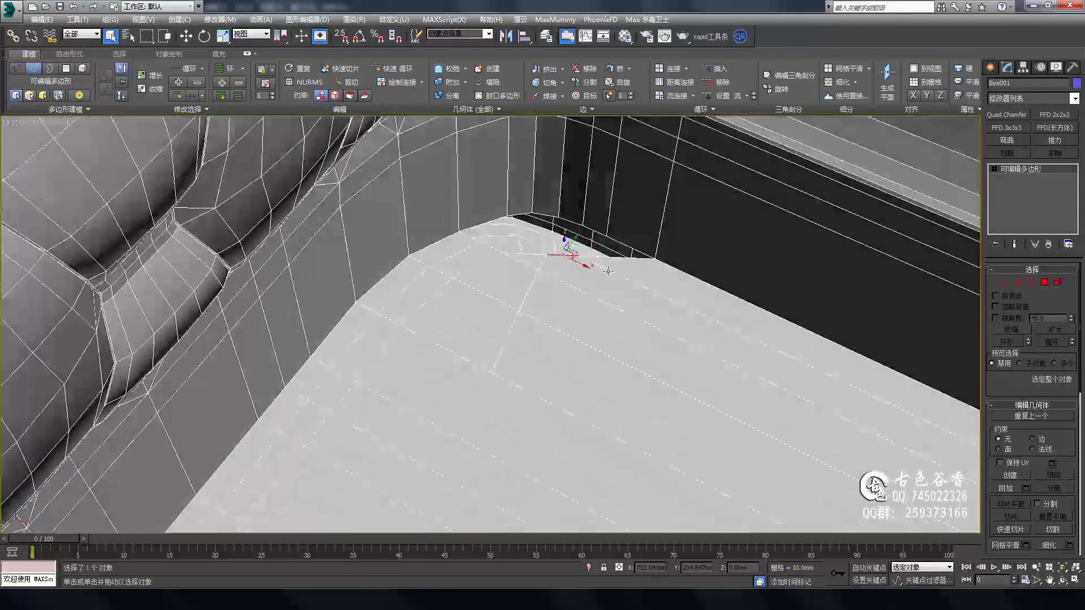
key("t")
scroll(623, 405, "up", 5)
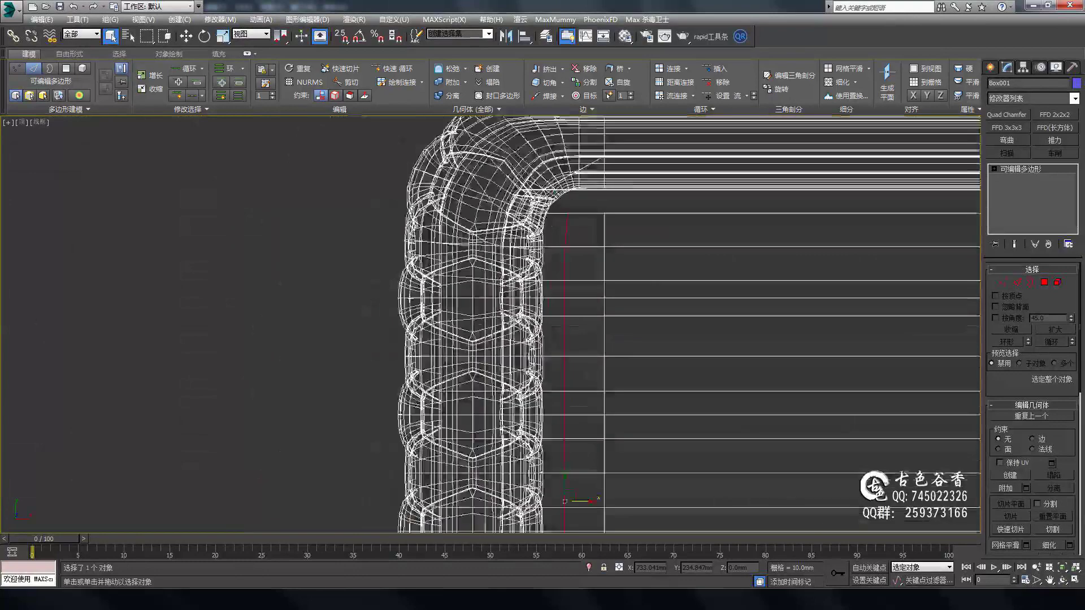
key("p")
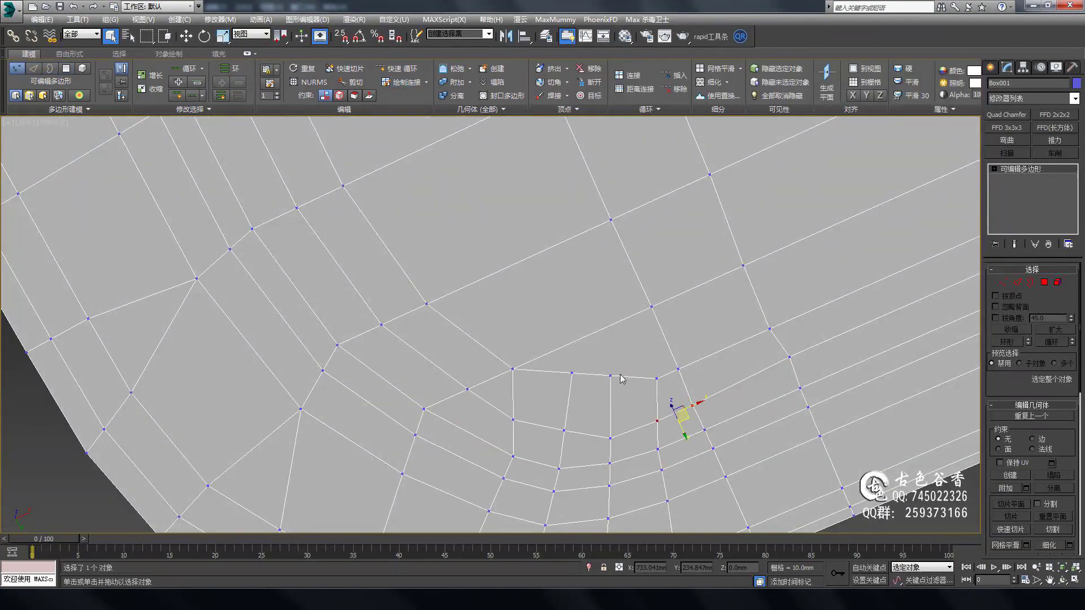
key("2")
scroll(620, 378, "down", 5)
mouse_move(606, 307)
middle_mouse_down("alt")
mouse_move(613, 320)
mouse_move(586, 308)
mouse_move(650, 287)
middle_mouse_up("alt")
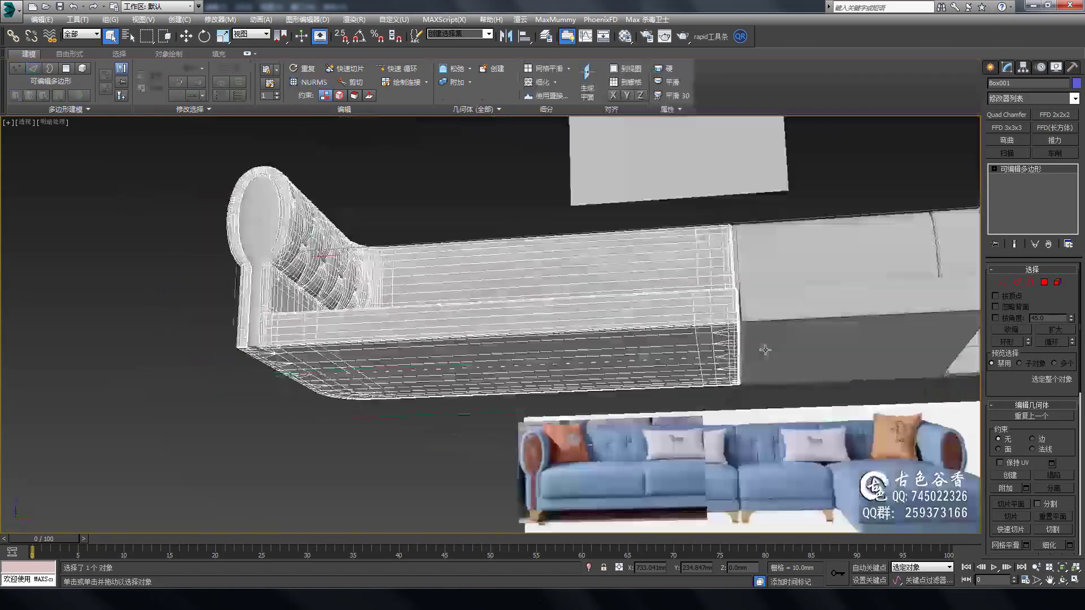
Box-select the seat base vertices from above and rework the base underside near the arm.
key("t")
key("F3")
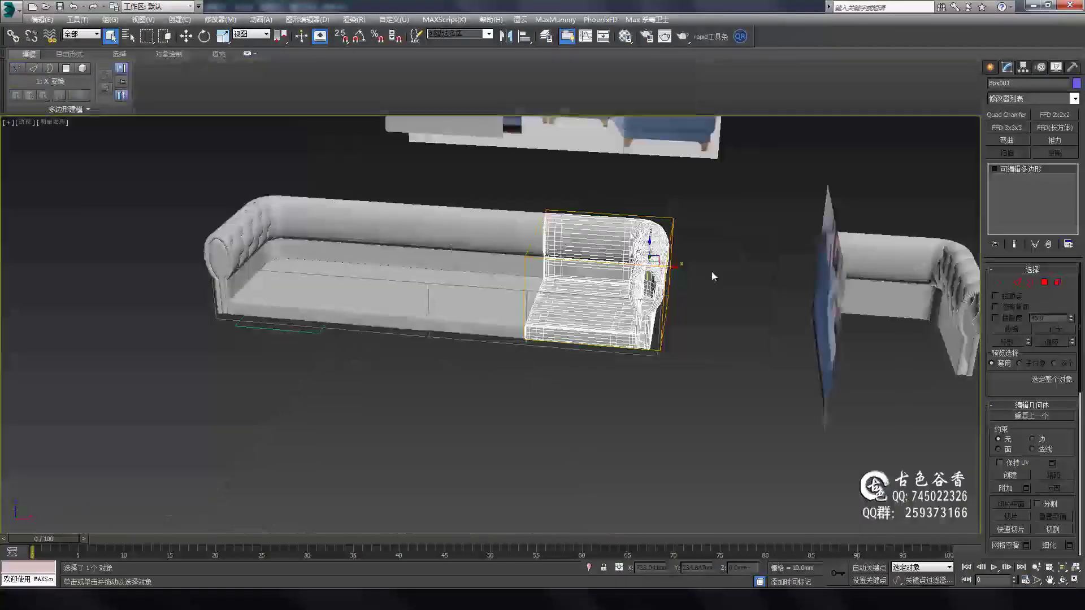
scroll(662, 307, "up", 5)
scroll(690, 339, "up", 5)
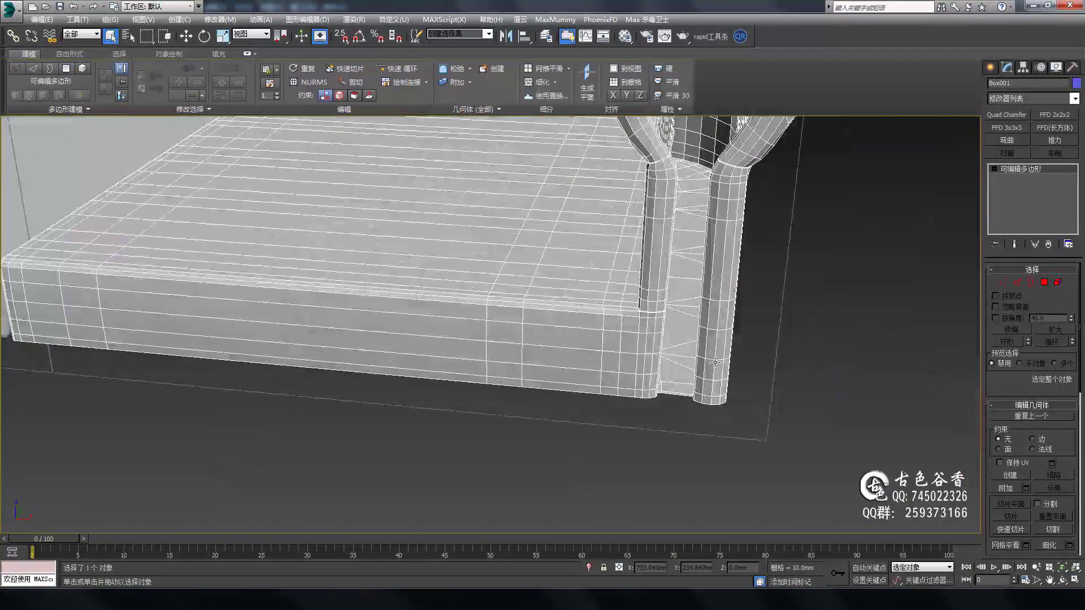
left_click_drag(354, 305, 716, 379)
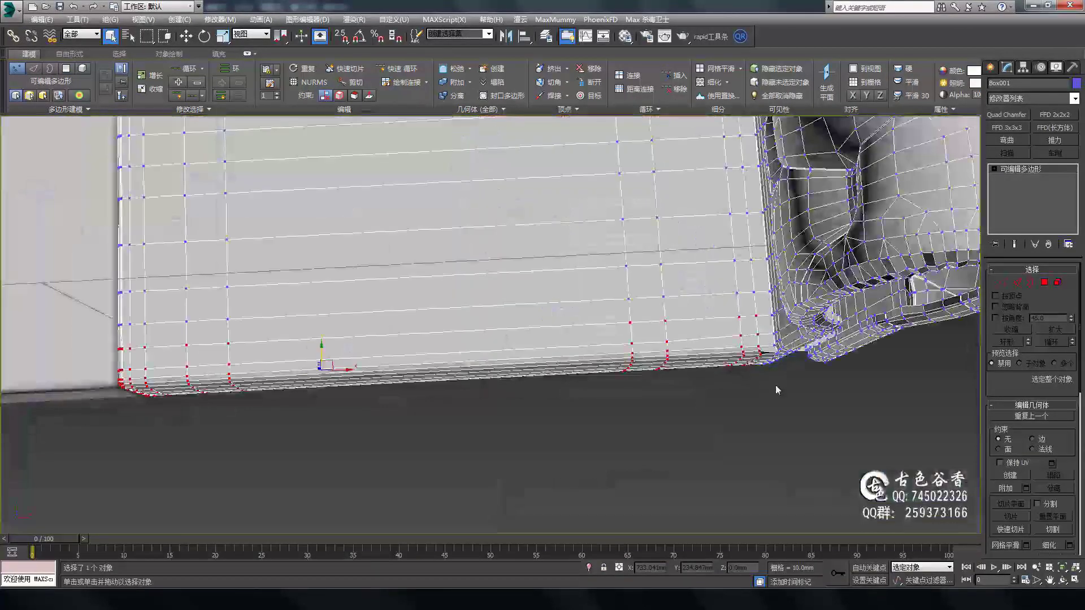
mouse_move(776, 390)
middle_mouse_down("alt")
mouse_move(621, 339)
mouse_move(553, 345)
middle_mouse_up("alt")
scroll(622, 339, "up", 5)
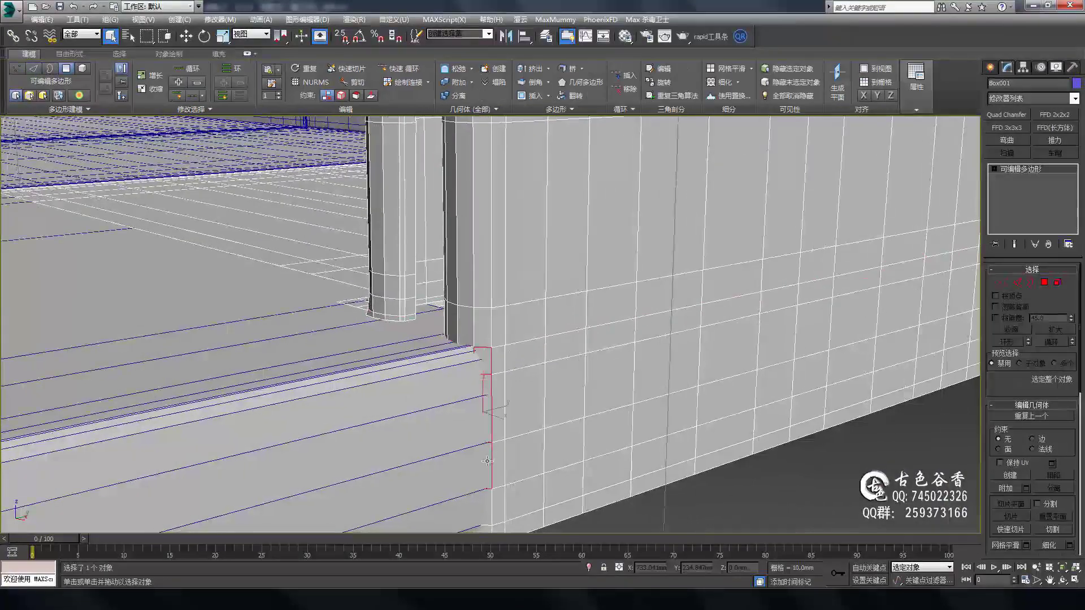
middle_click_drag(487, 461, 492, 362, "alt")
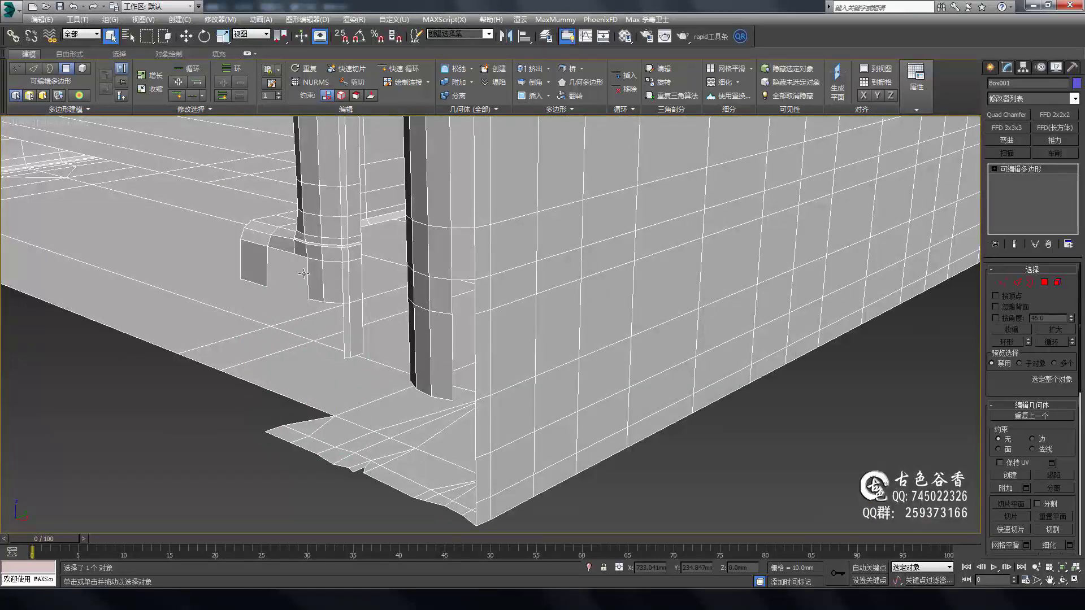
key("z")
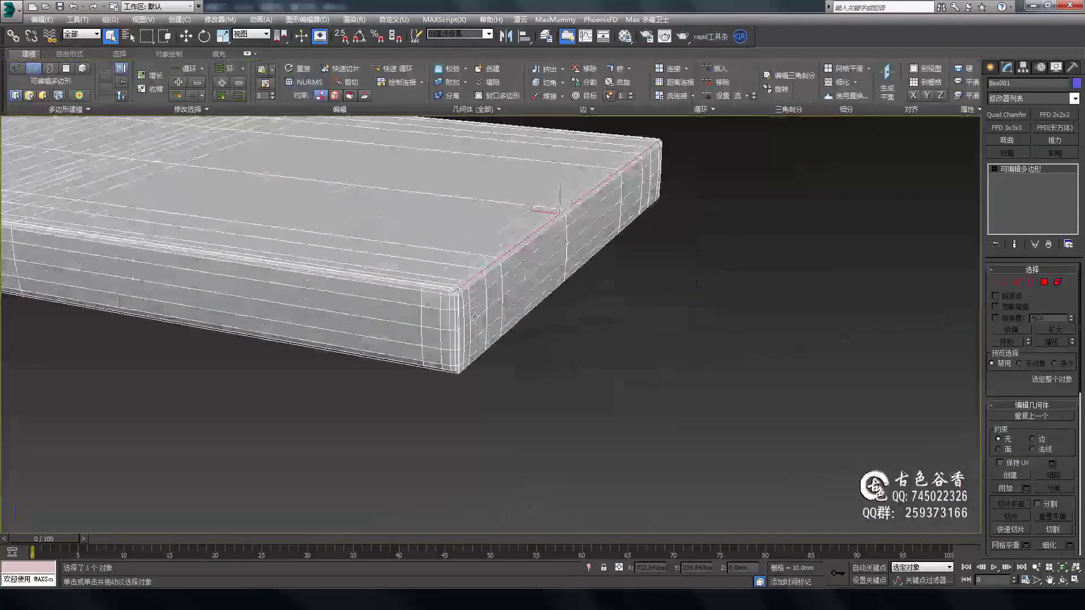
Center the slab corner and inspect it in Front view and the four-view layout.
scroll(475, 317, "up", 3)
middle_click_drag(475, 317, 642, 305)
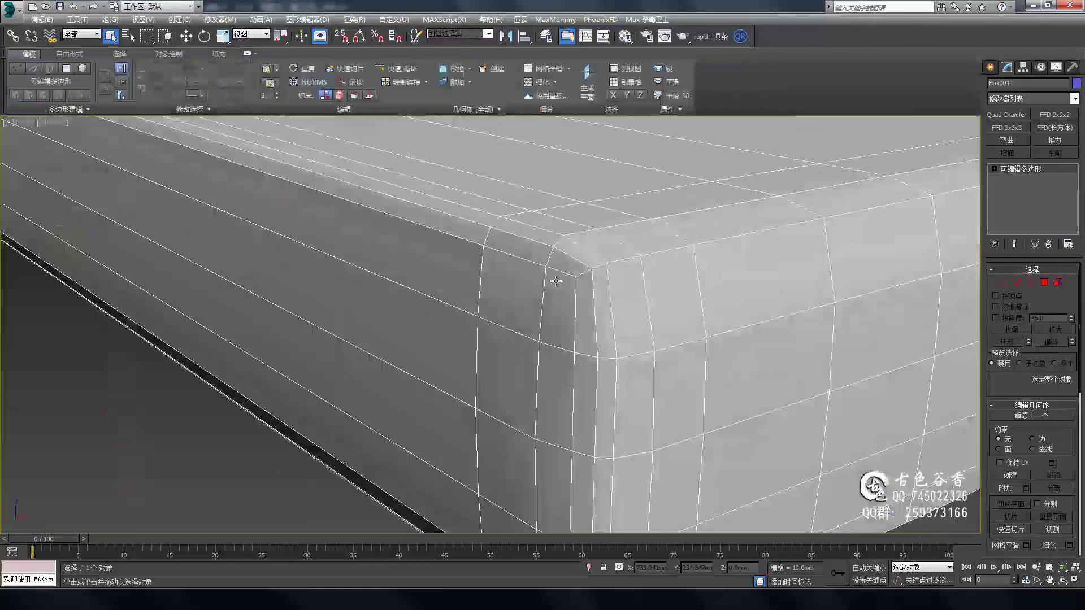
key("f")
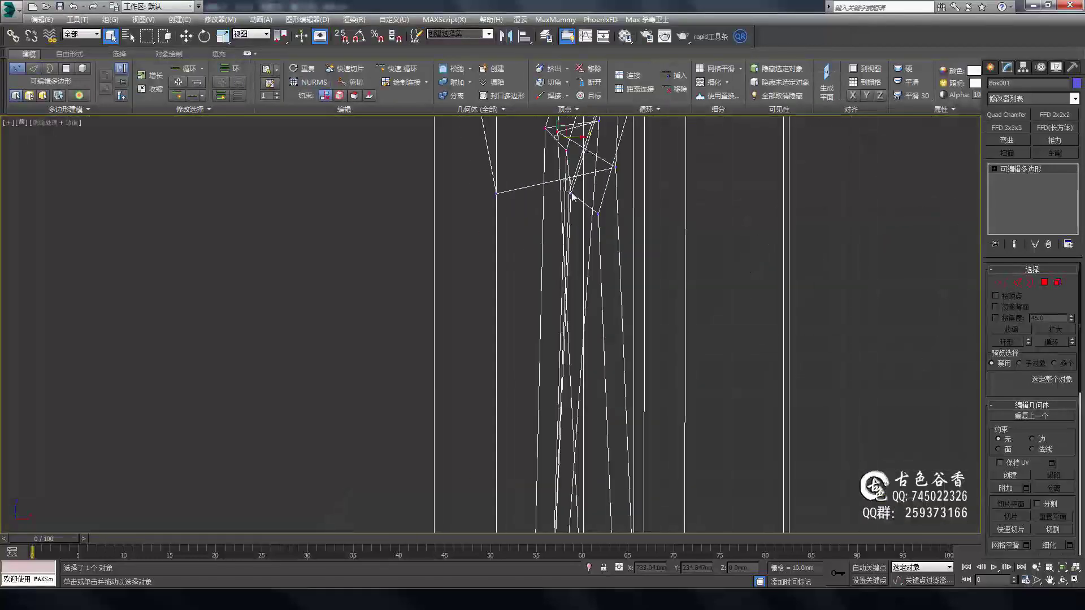
middle_click_drag(588, 233, 694, 399, "alt")
mouse_move(721, 281)
middle_mouse_down("alt")
mouse_move(727, 319)
mouse_move(707, 316)
mouse_move(735, 339)
middle_mouse_up("alt")
key("1")
key("f")
key("alt+w")
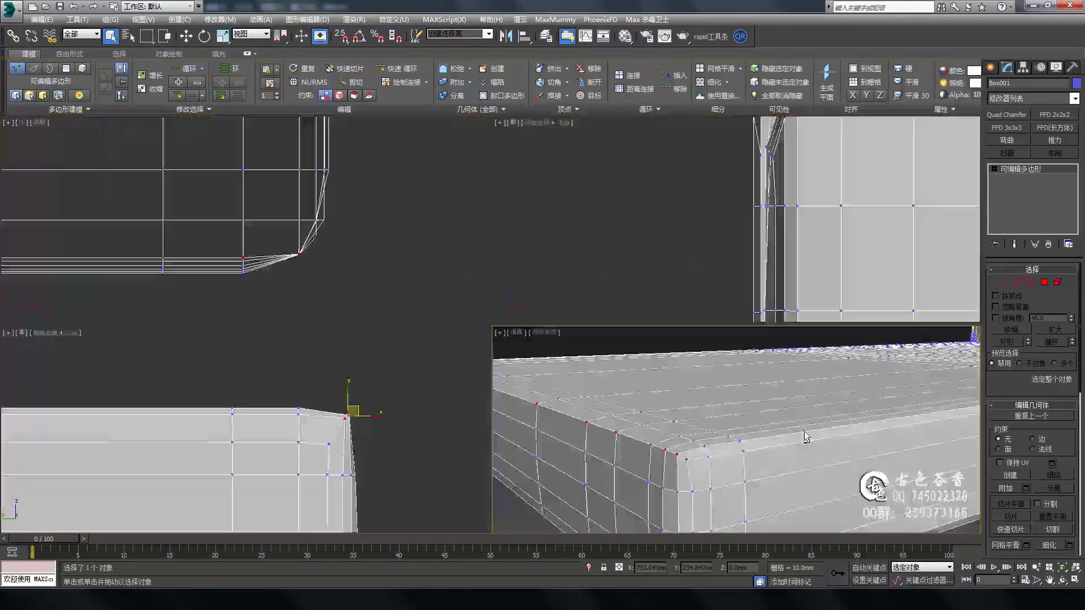
key("alt+w")
Examine the seat corner edges up close and turn on the NURMS smoothing preview.
key("2")
middle_click_drag(509, 279, 537, 272, "alt")
scroll(540, 272, "up", 5)
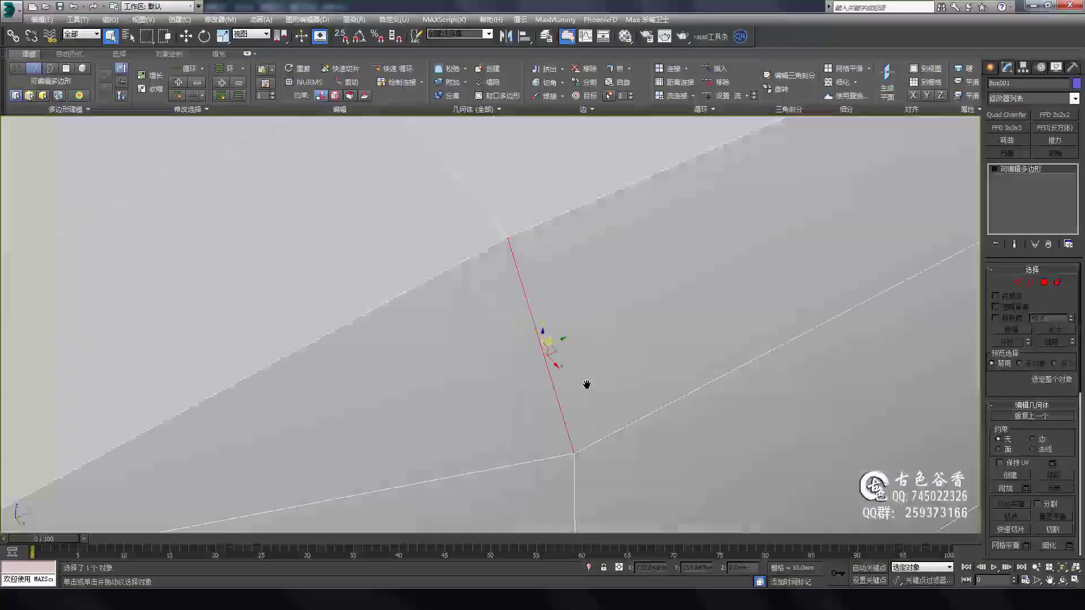
scroll(577, 352, "down", 4)
scroll(538, 315, "up", 4)
scroll(500, 460, "down", 4)
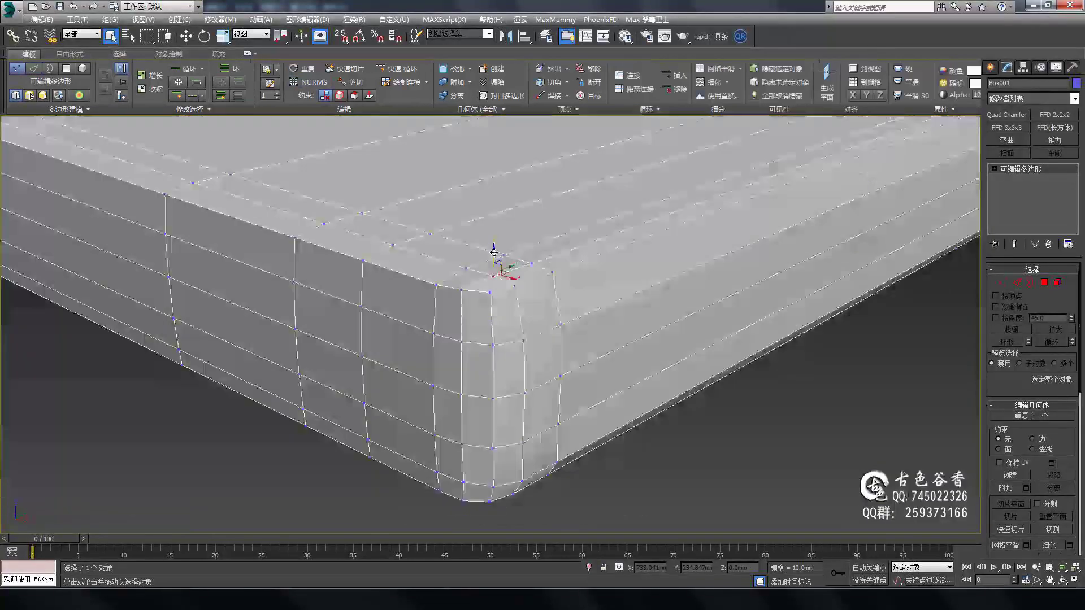
mouse_move(493, 252)
middle_mouse_down("alt")
mouse_move(509, 294)
mouse_move(565, 339)
mouse_move(678, 367)
mouse_move(770, 431)
mouse_move(727, 327)
mouse_move(630, 399)
mouse_move(659, 412)
mouse_move(655, 189)
mouse_move(926, 381)
mouse_move(793, 371)
middle_mouse_up("alt")
key("2")
scroll(718, 396, "up", 4)
scroll(727, 317, "down", 3)
key("ctrl+shift+n")
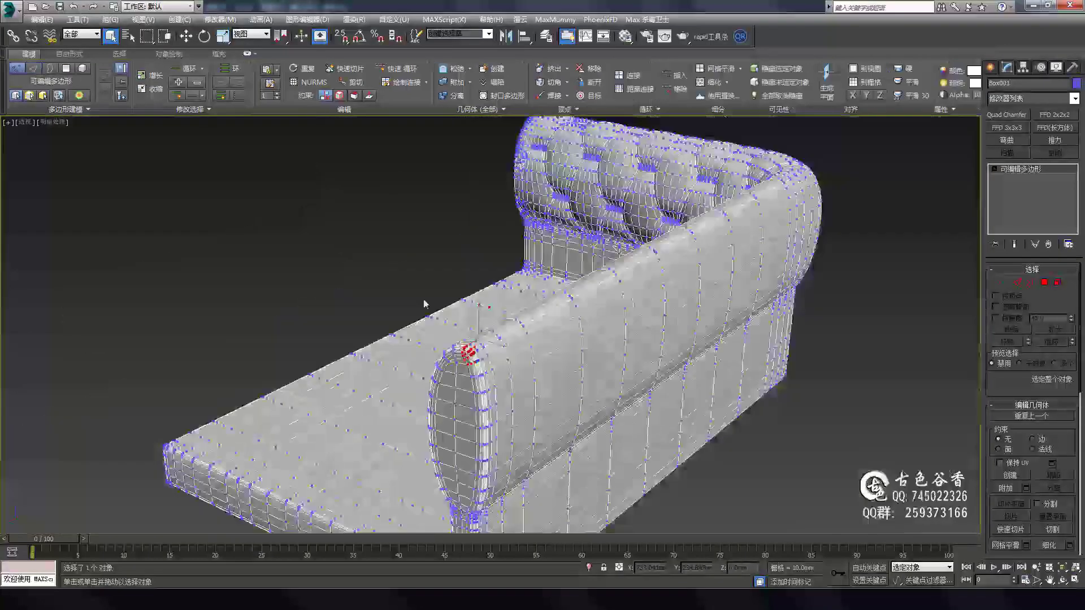
Enter Edge mode and frame the selected seat and arm area.
key("z")
key("2")
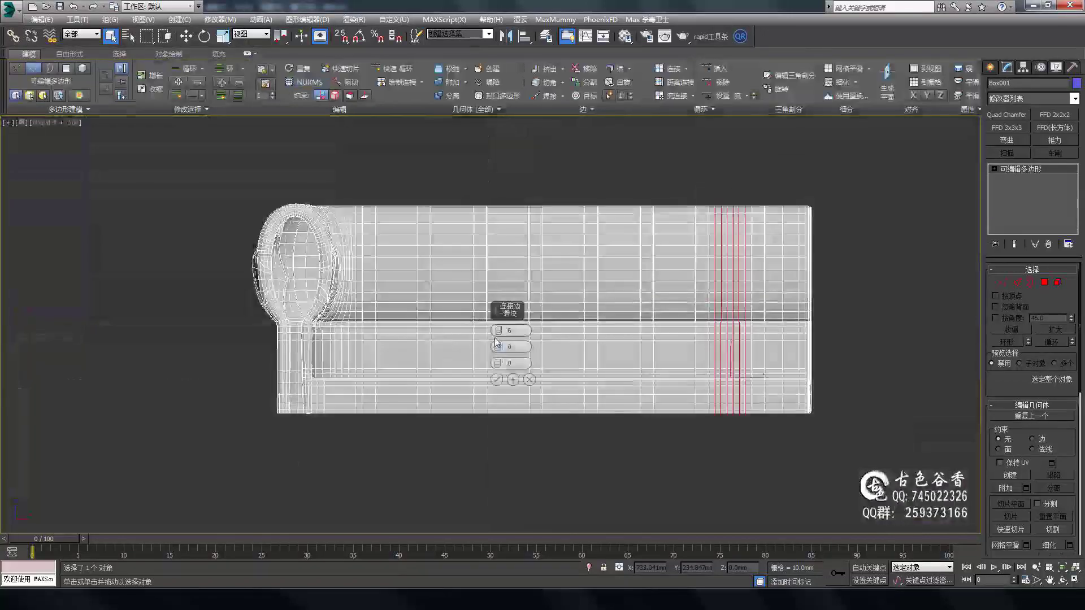
Pan and zoom the front view across the sofa to review the new vertical loops.
middle_click_drag(680, 314, 646, 256)
scroll(646, 256, "up", 2)
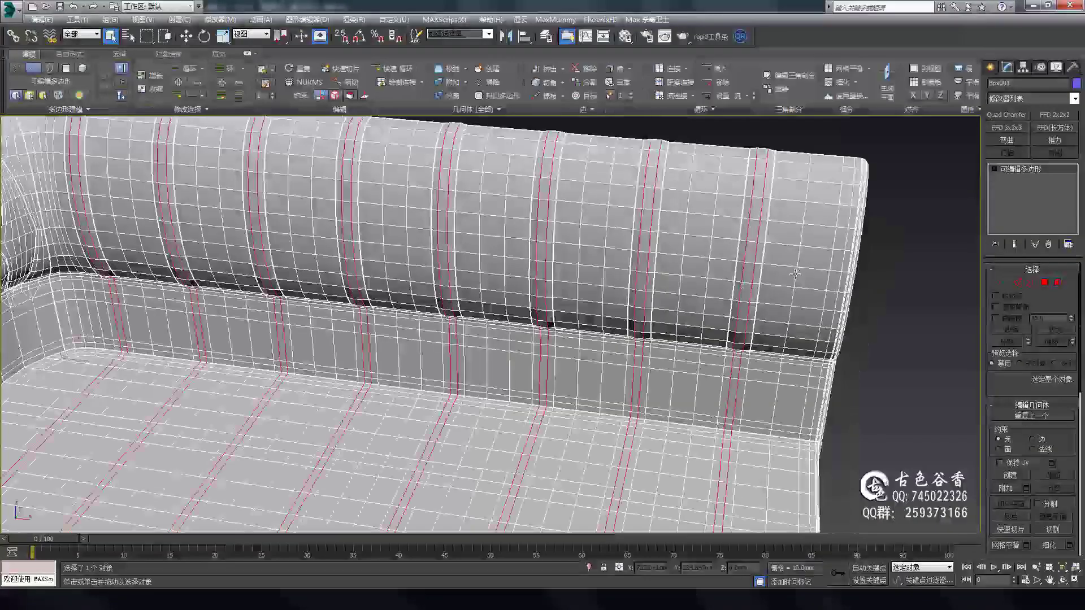
Zoom in on the smoothed sofa back to inspect its vertical channel grooves.
scroll(764, 280, "up", 3)
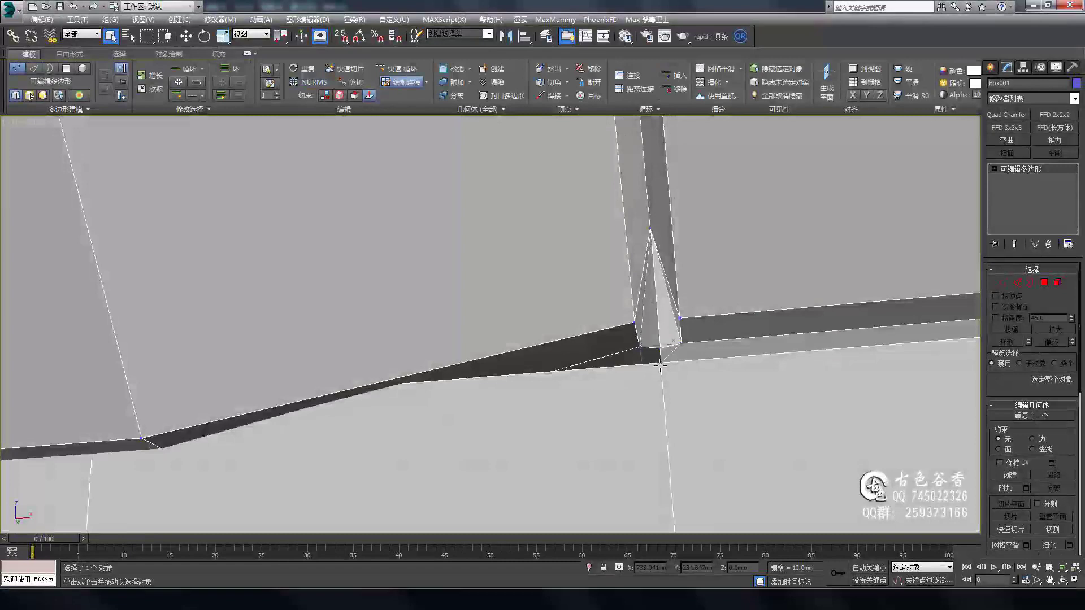
Inspect the back-to-seat seam and its ledge from several angles at vertex, edge and polygon level.
middle_click_drag(660, 366, 636, 334, "alt")
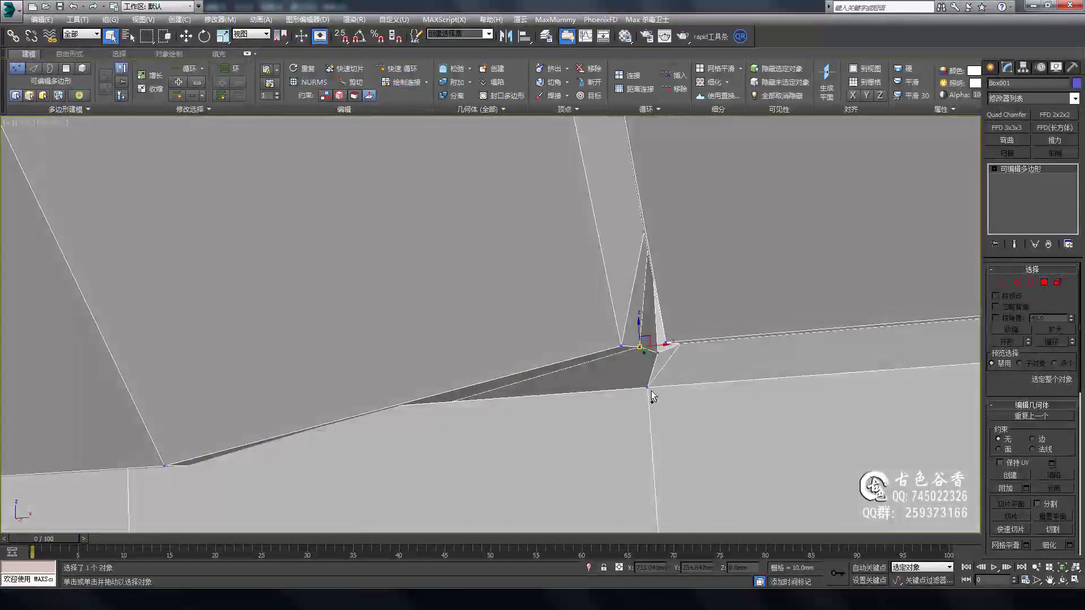
middle_click_drag(541, 374, 395, 350, "alt")
scroll(346, 338, "up", 5)
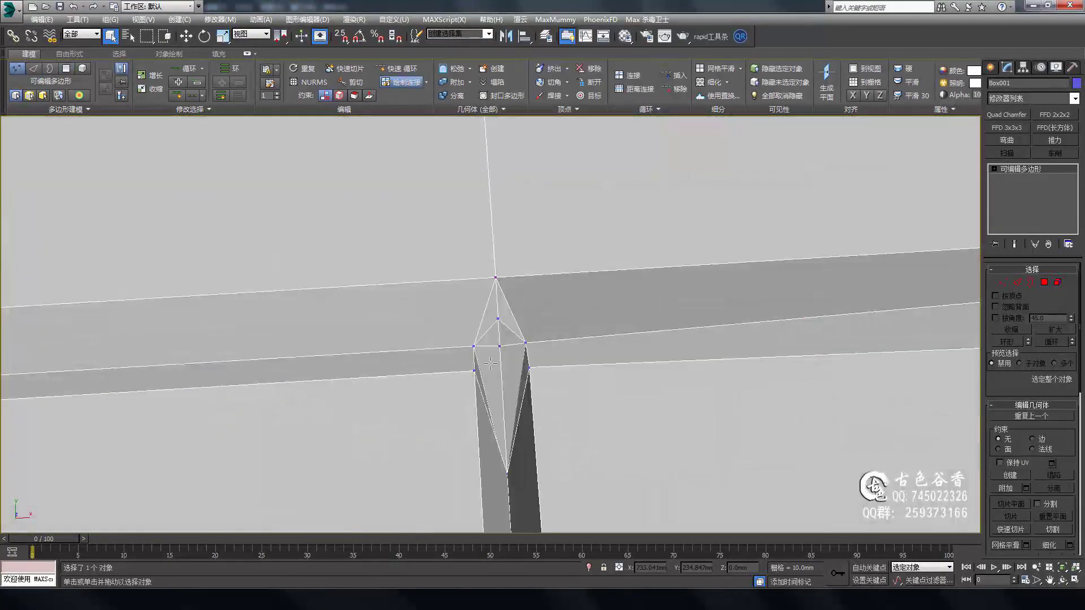
middle_click_drag(491, 363, 478, 373, "alt")
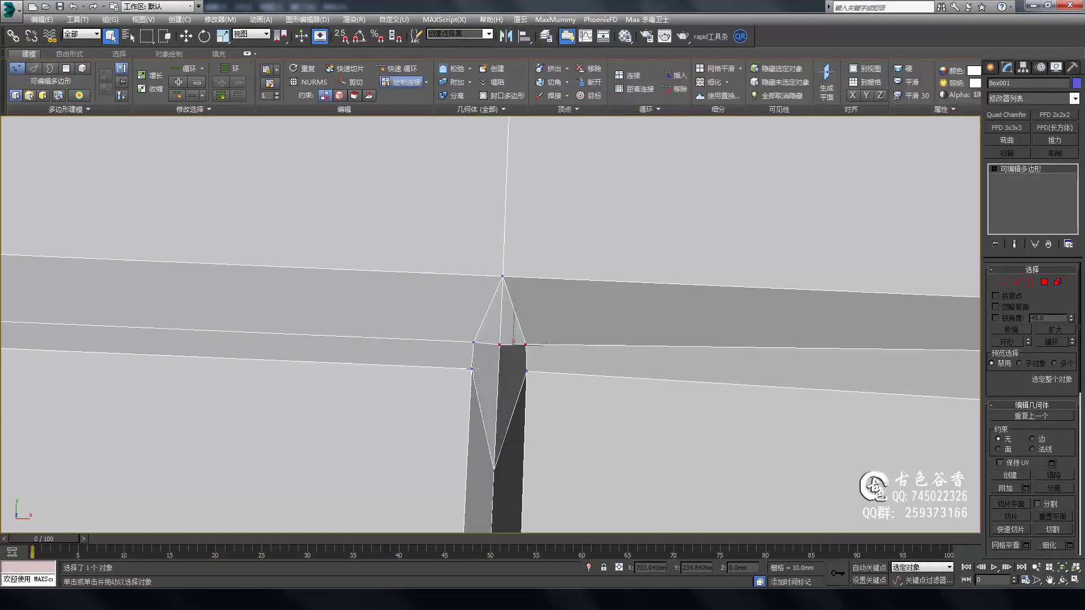
key("1")
middle_click_drag(511, 411, 585, 417, "alt")
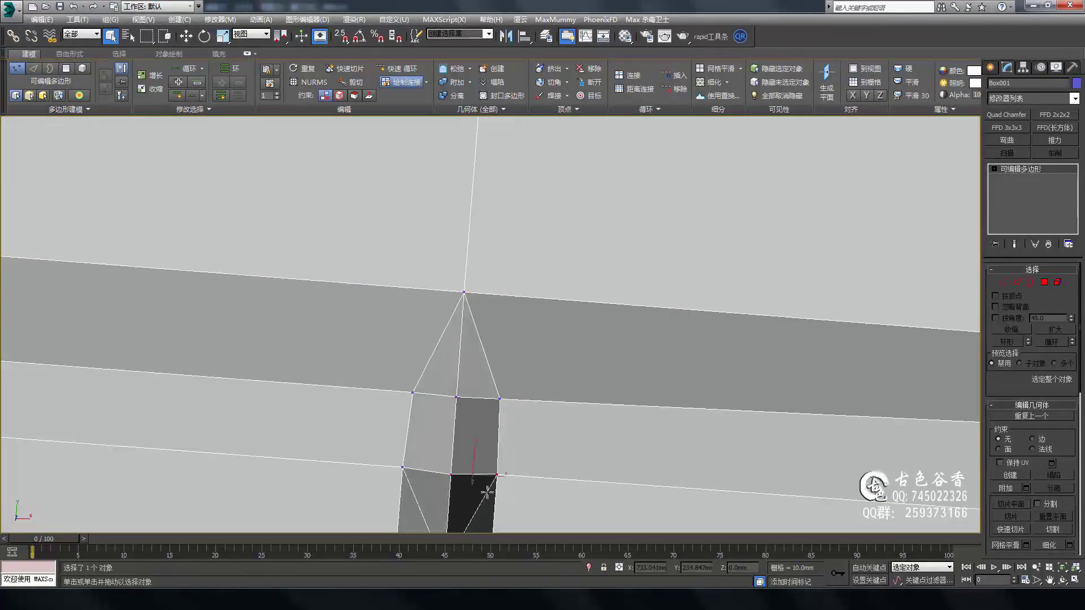
key("2")
middle_click_drag(486, 493, 577, 346)
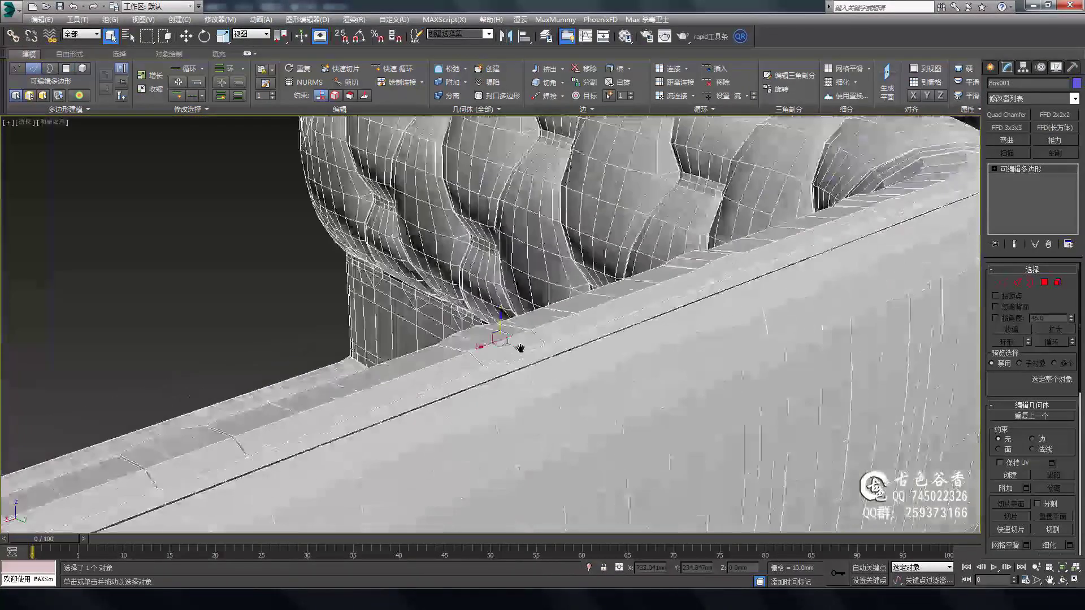
middle_click_drag(518, 346, 796, 225)
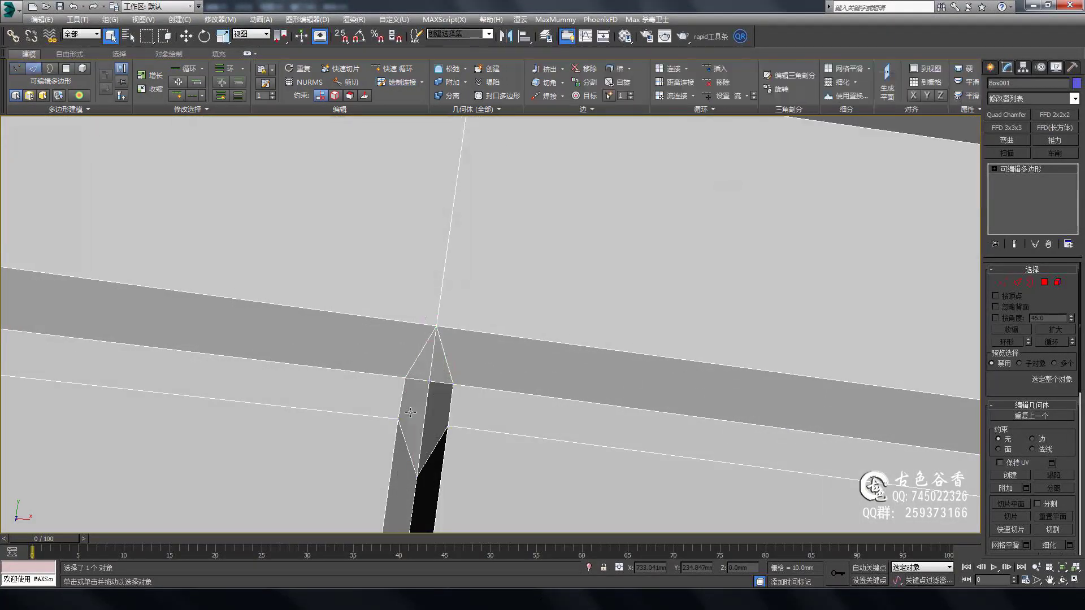
key("4")
scroll(410, 413, "down", 5)
middle_click_drag(410, 412, 561, 326, "alt")
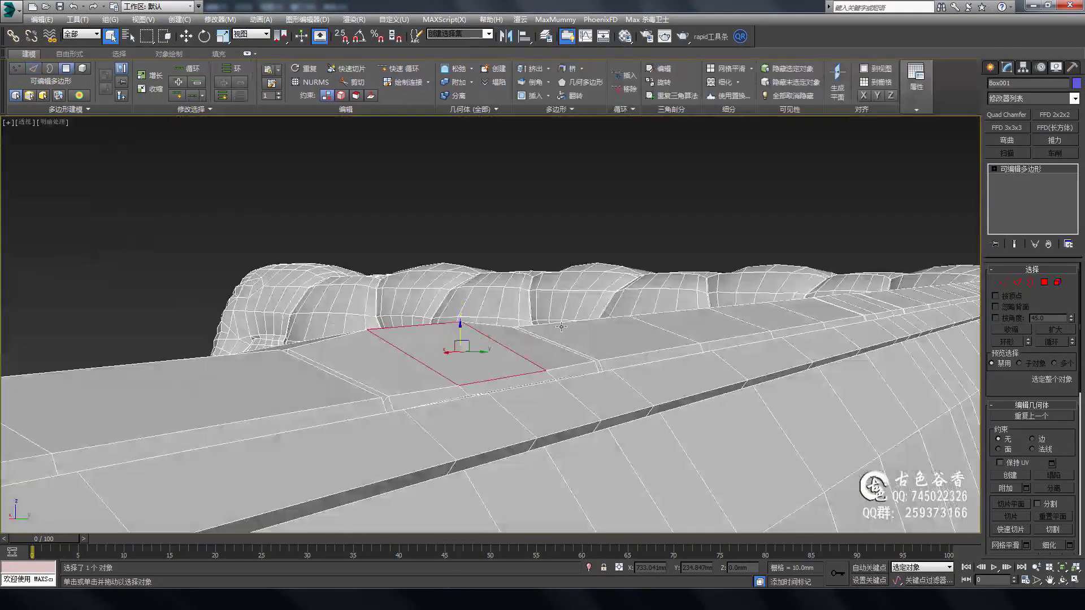
Adjust the vertices at the tip of the seam notch to close the gap.
key("1")
scroll(446, 345, "up", 10)
mouse_move(438, 368)
middle_mouse_down("alt")
mouse_move(557, 368)
mouse_move(603, 382)
mouse_move(542, 339)
middle_mouse_up("alt")
key("4")
scroll(543, 355, "down", 5)
scroll(603, 383, "down", 3)
scroll(543, 339, "up", 5)
key("1")
scroll(485, 311, "up", 3)
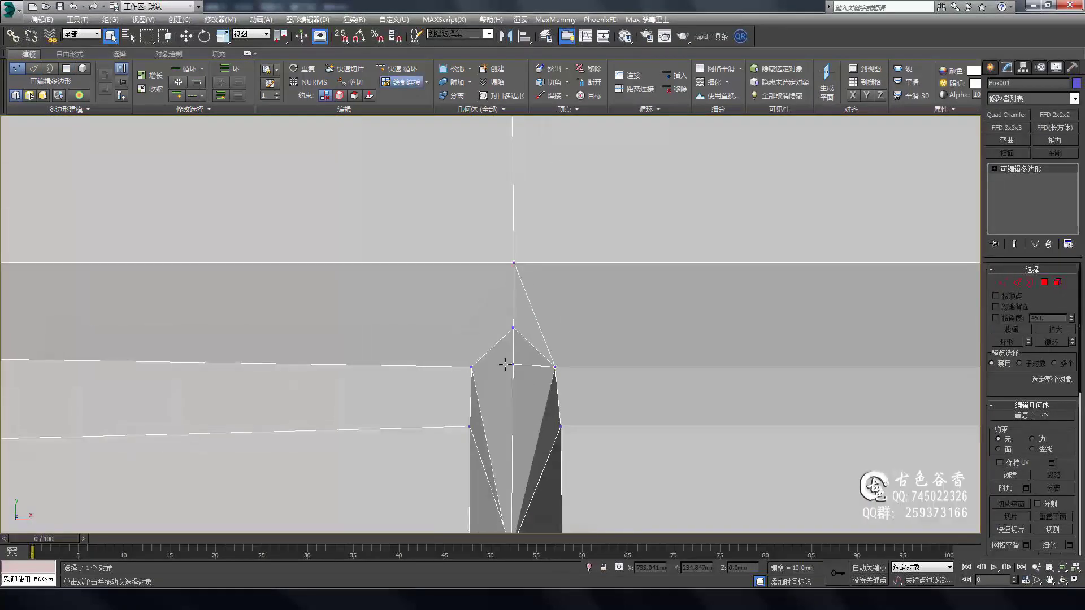
scroll(555, 440, "down", 5)
middle_click_drag(555, 440, 622, 361, "alt")
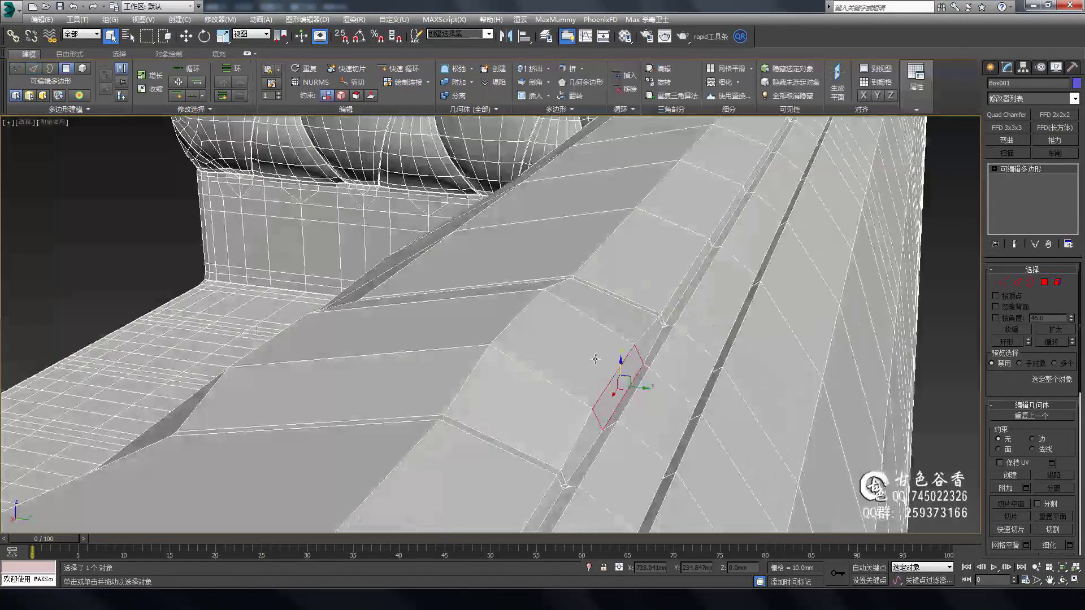
scroll(621, 362, "up", 5)
key("1")
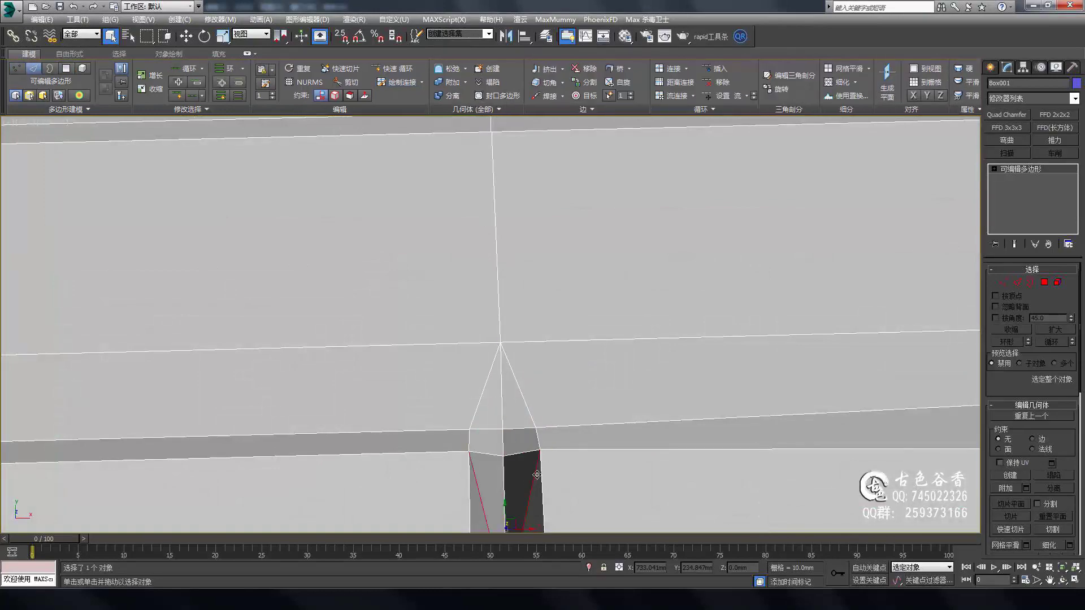
scroll(536, 474, "down", 5)
Close the remaining seam notches toward the outer sofa corner at vertex and edge level.
middle_click_drag(537, 474, 540, 432, "alt")
scroll(539, 433, "up", 5)
key("1")
scroll(459, 448, "down", 5)
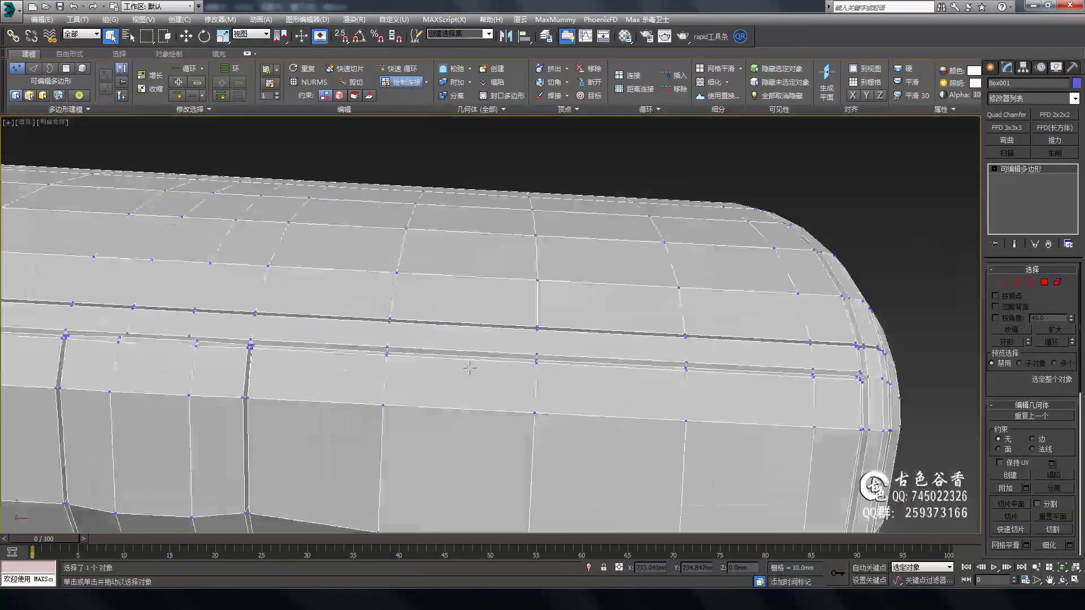
mouse_move(459, 447)
middle_mouse_down("alt")
mouse_move(630, 308)
mouse_move(649, 333)
mouse_move(650, 294)
middle_mouse_up("alt")
scroll(650, 333, "up", 5)
key("2")
scroll(197, 225, "down", 5)
middle_click_drag(198, 224, 679, 351, "alt")
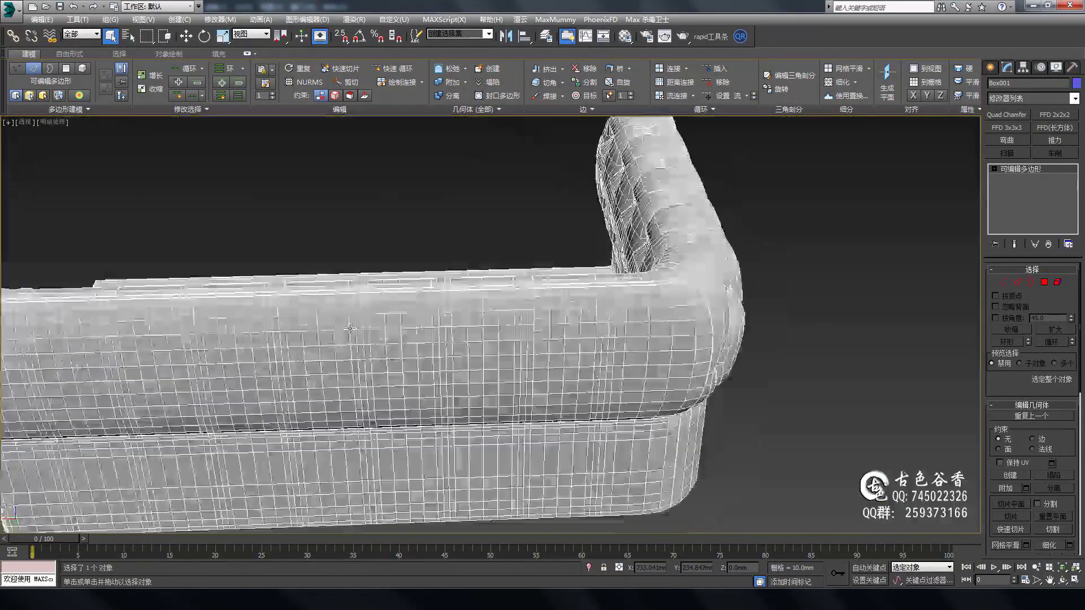
scroll(679, 350, "up", 8)
key("1")
scroll(616, 251, "down", 6)
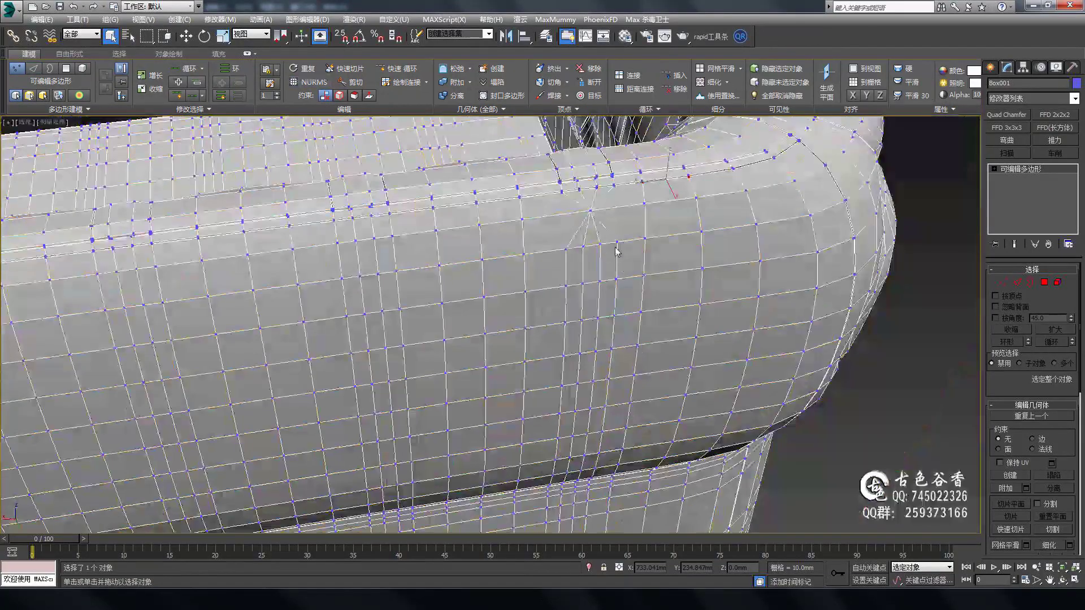
middle_click_drag(616, 263, 430, 248, "alt")
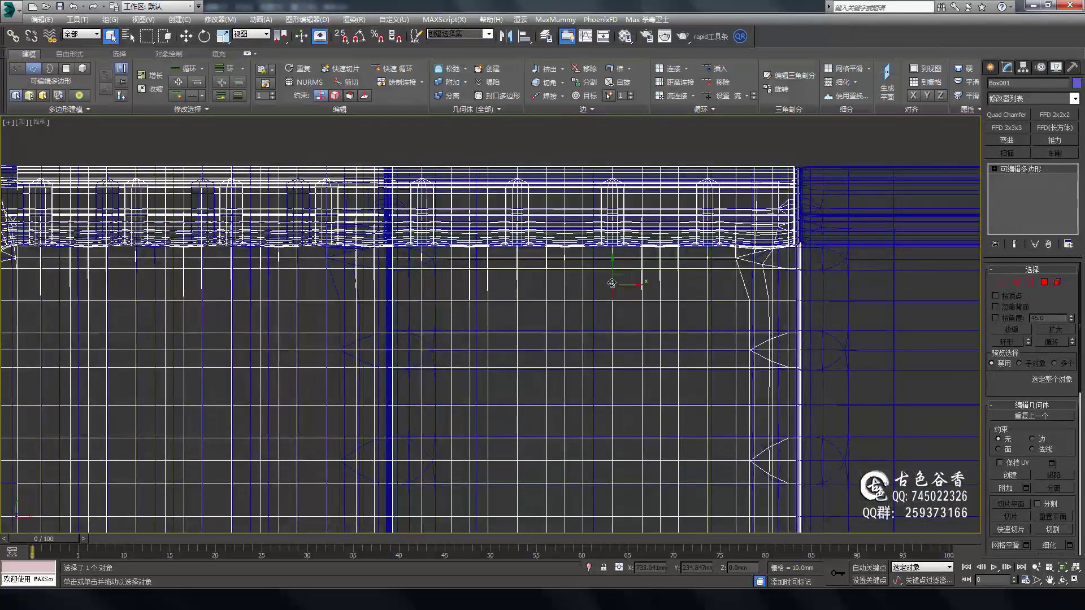
Pan across the blue-sofa reference photo to study its button detail.
middle_click_drag(611, 283, 665, 197)
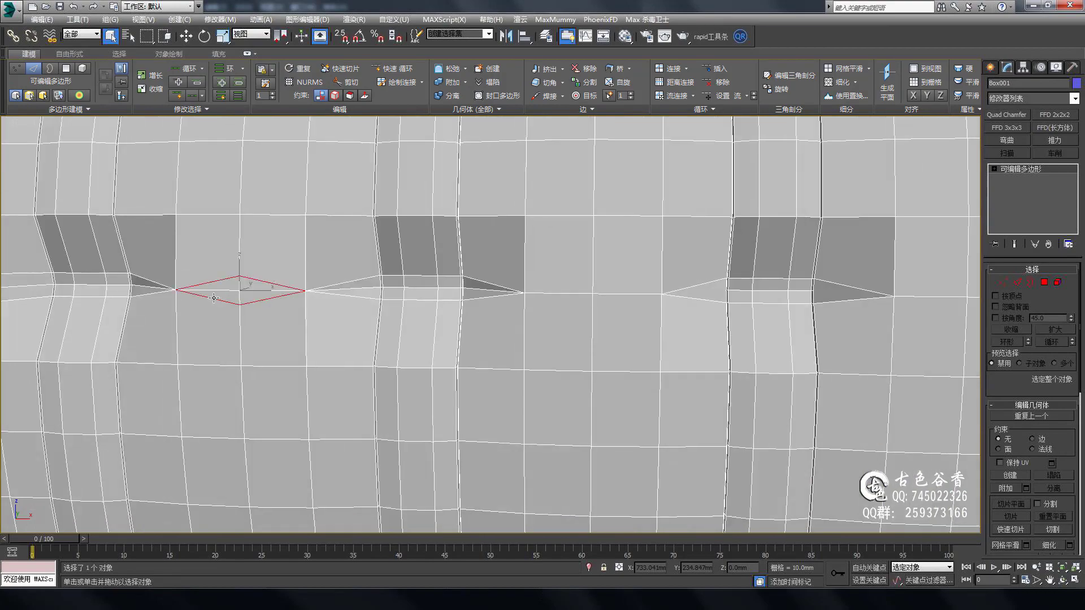
Shift-drag the bow-tie button along the back and confirm the clone copies.
scroll(568, 314, "up", 3)
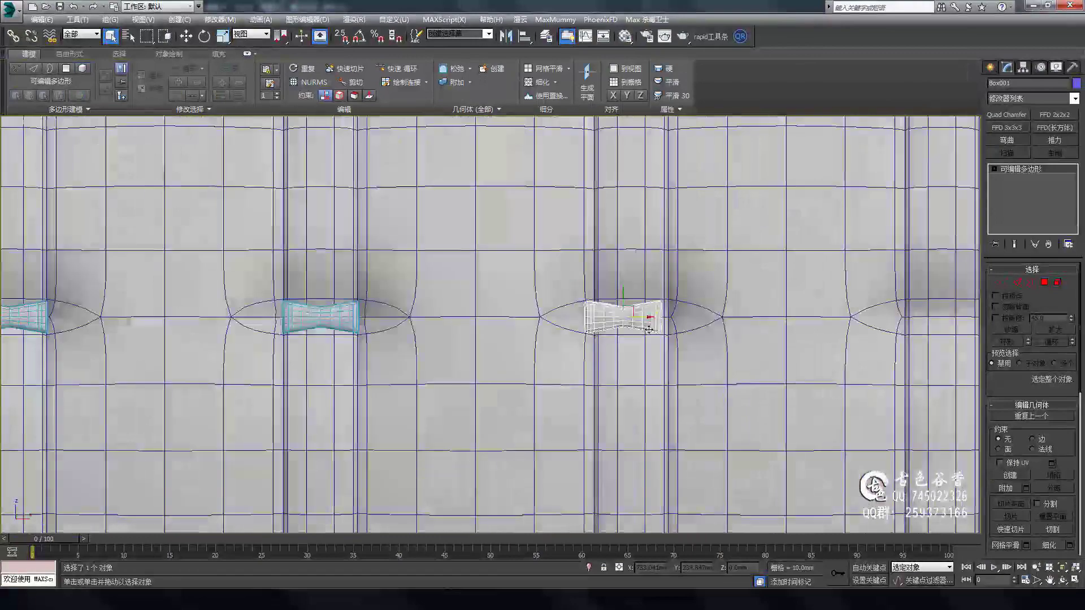
left_click_drag(610, 339, 637, 339, "shift")
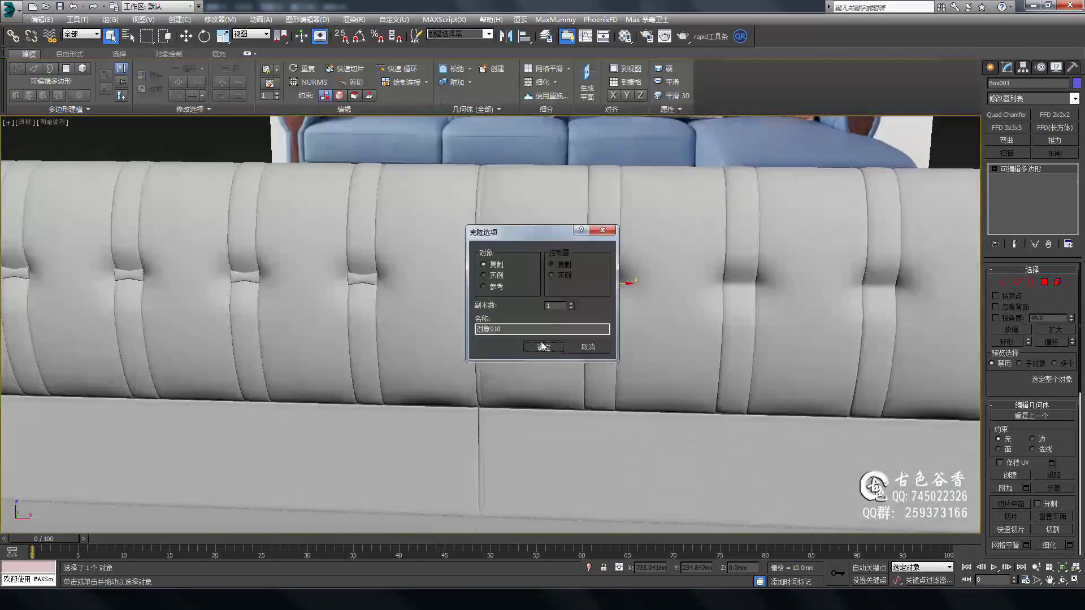
left_click(541, 346)
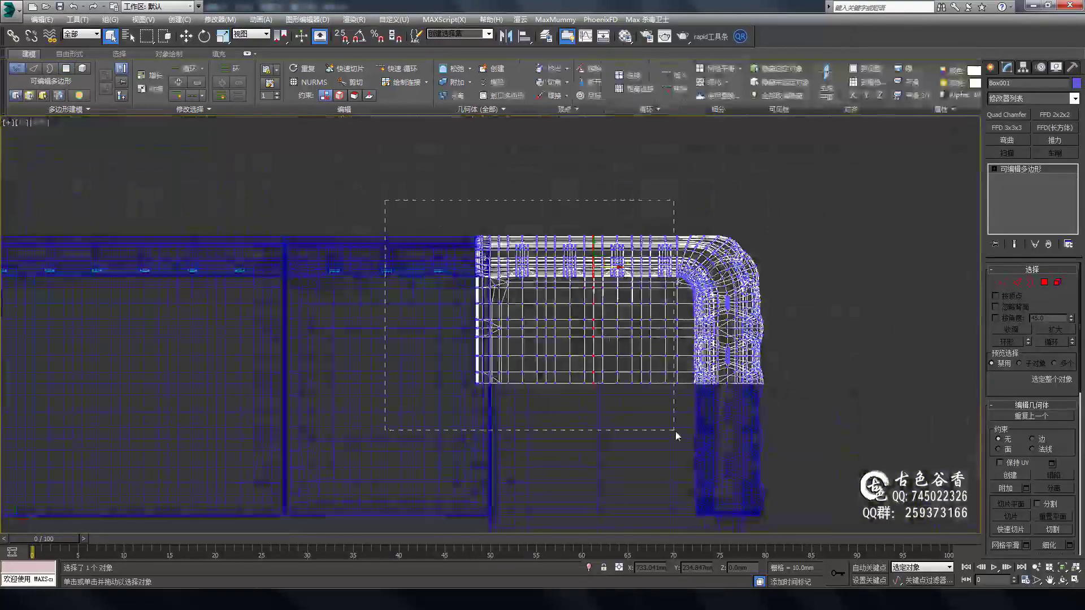
Drag-select a block of seat polygons.
left_click_drag(385, 200, 676, 432)
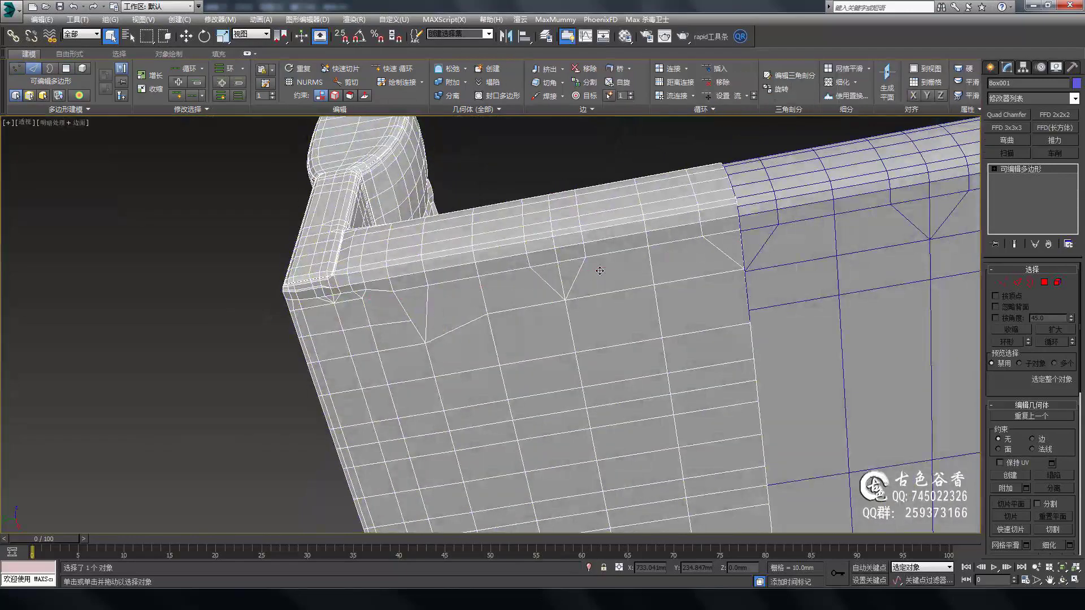
Frame the seat from above and clear the existing edge and vertex selections.
middle_click_drag(600, 270, 460, 363, "alt")
scroll(506, 339, "up", 3)
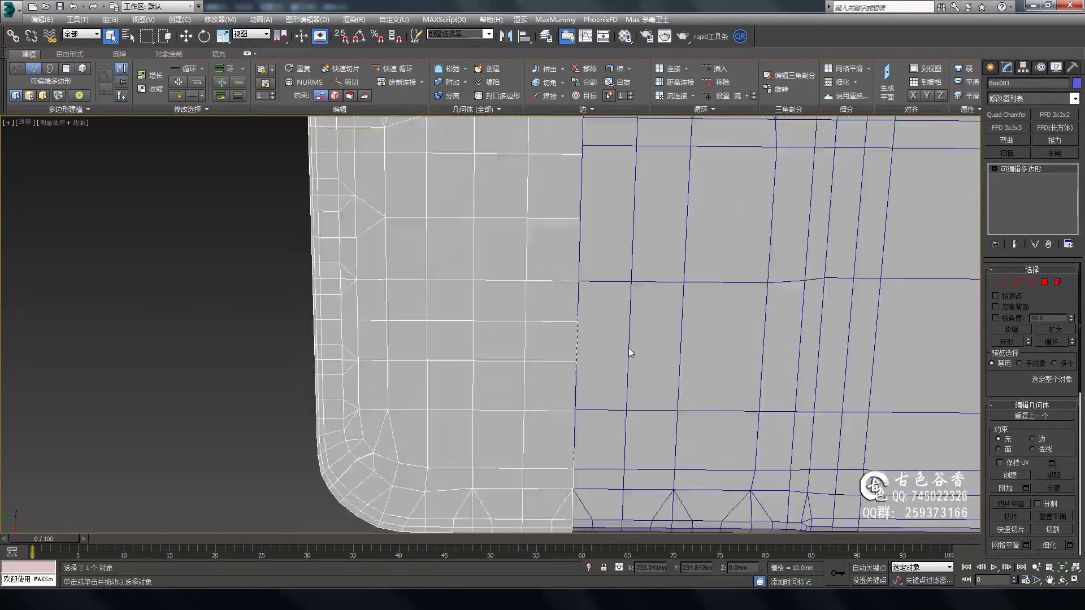
middle_click_drag(622, 243, 693, 182, "alt")
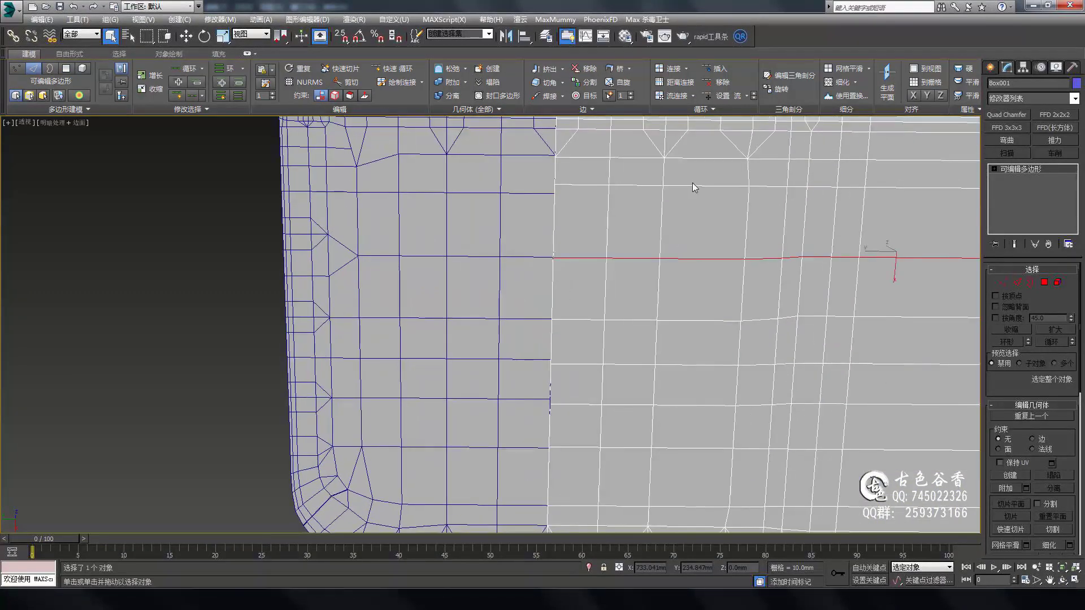
scroll(575, 381, "down", 5)
scroll(575, 381, "up", 5)
mouse_move(574, 381)
middle_mouse_down("alt")
mouse_move(517, 217)
mouse_move(460, 235)
mouse_move(554, 263)
middle_mouse_up("alt")
middle_click_drag(556, 318, 547, 190, "alt")
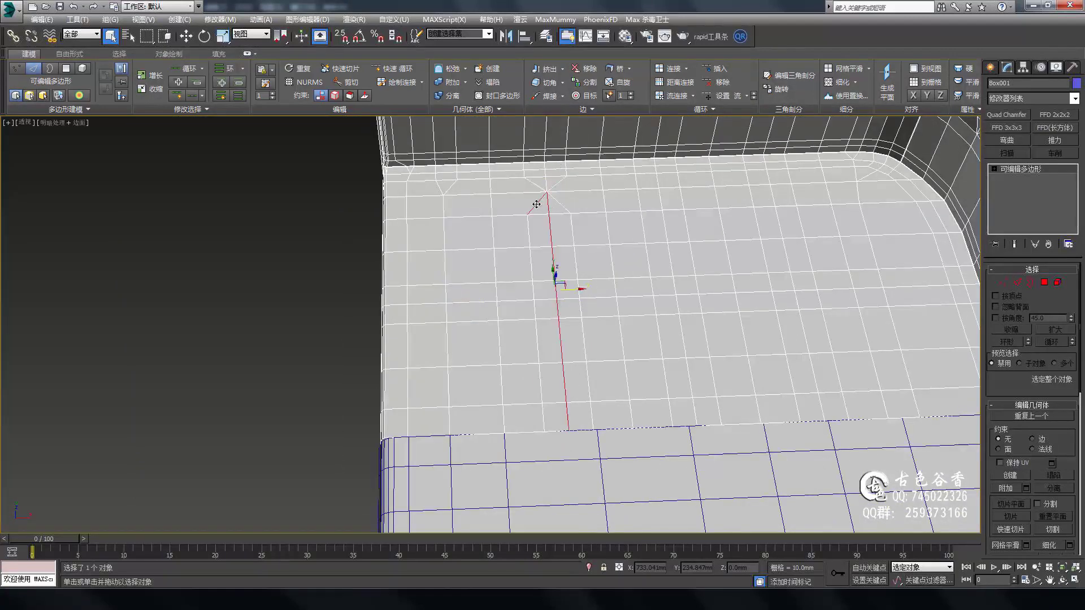
left_click(573, 202)
mouse_move(599, 302)
middle_mouse_down("alt")
mouse_move(572, 203)
mouse_move(554, 216)
middle_mouse_up("alt")
left_click(555, 216)
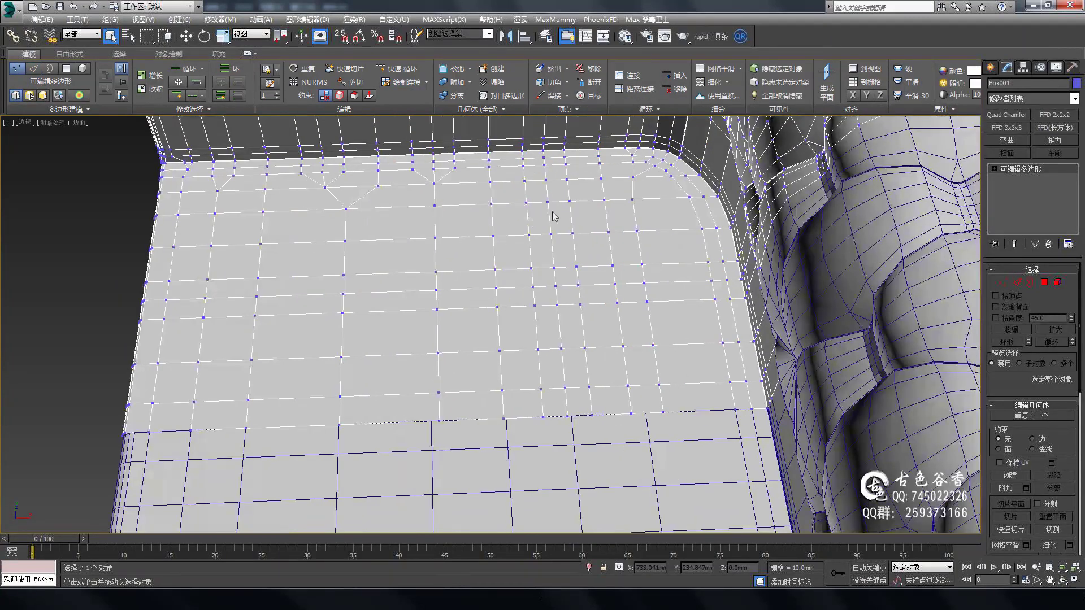
middle_click_drag(678, 237, 707, 254, "alt")
Select the overlapping vertices along the seat edge at vertex level.
key("1")
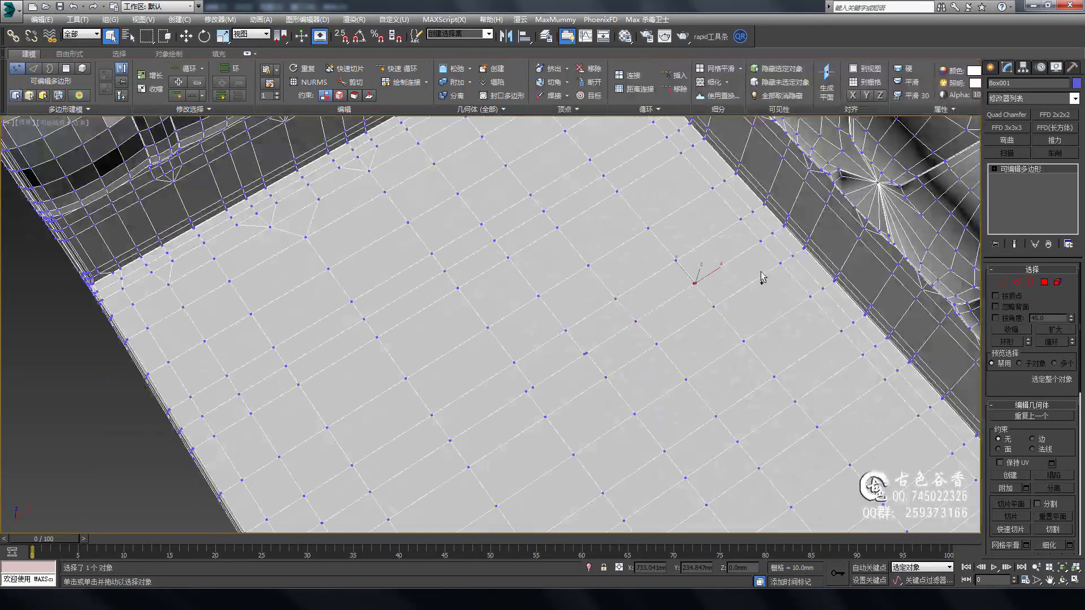
middle_click_drag(763, 278, 635, 359, "alt")
scroll(476, 378, "up", 5)
mouse_move(474, 378)
middle_mouse_down("alt")
mouse_move(448, 307)
mouse_move(526, 337)
middle_mouse_up("alt")
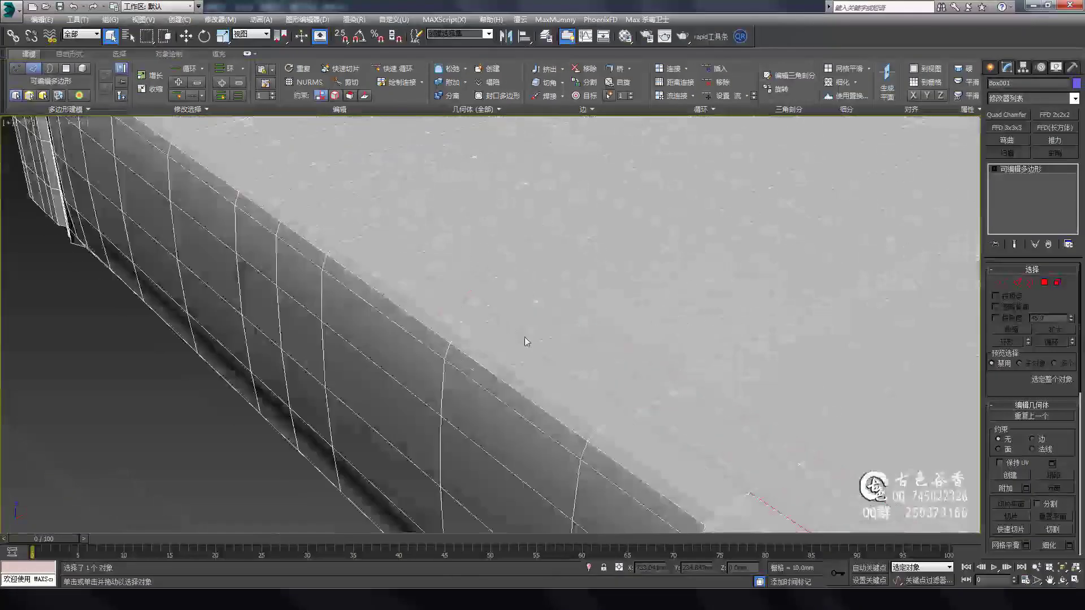
scroll(671, 395, "up", 2)
left_click(647, 411)
mouse_move(648, 431)
middle_mouse_down("alt")
mouse_move(649, 358)
mouse_move(731, 479)
mouse_move(610, 266)
mouse_move(552, 356)
mouse_move(852, 277)
middle_mouse_up("alt")
mouse_move(655, 342)
middle_mouse_down("alt")
mouse_move(649, 317)
mouse_move(584, 356)
mouse_move(641, 310)
mouse_move(424, 290)
mouse_move(560, 279)
mouse_move(429, 283)
mouse_move(719, 326)
middle_mouse_up("alt")
scroll(588, 317, "up", 5)
scroll(588, 317, "down", 5)
Weld the seat vertices at a 0.1 mm threshold and toggle NURMS smoothing to check.
key("ctrl+BackSpace")
key("ctrl+BackSpace")
key("3")
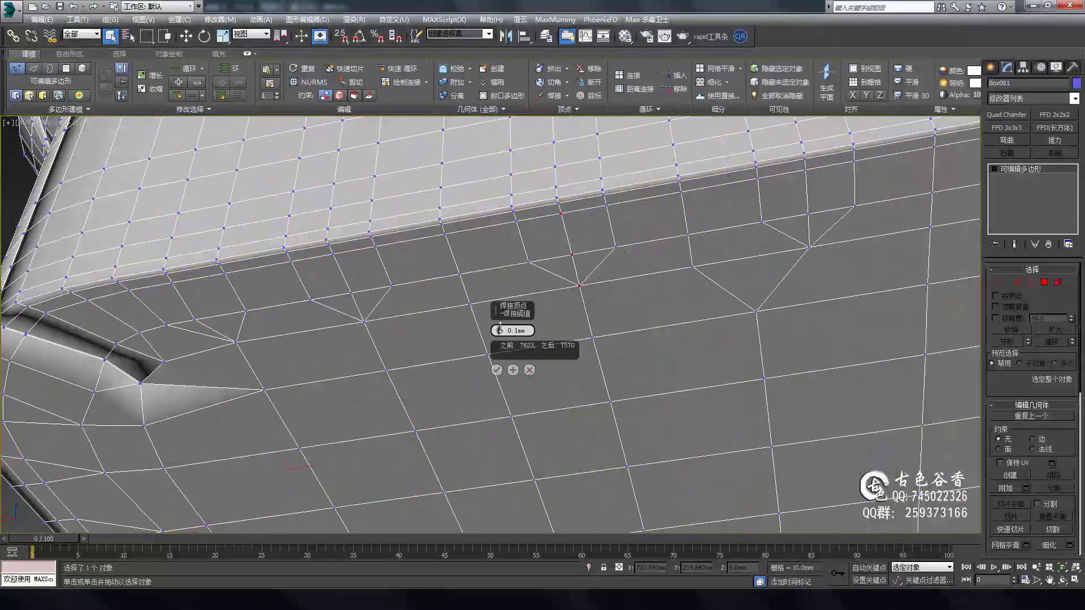
left_click(496, 370)
key("ctrl+BackSpace")
mouse_move(500, 326)
middle_mouse_down("alt")
mouse_move(621, 339)
mouse_move(694, 320)
mouse_move(633, 330)
middle_mouse_up("alt")
key("ctrl+BackSpace")
key("ctrl+BackSpace")
mouse_move(721, 354)
middle_mouse_down("alt")
mouse_move(649, 381)
mouse_move(499, 274)
mouse_move(499, 343)
middle_mouse_up("alt")
key("ctrl+BackSpace")
Select an edge at the corner of the base recess.
scroll(526, 448, "up", 3)
scroll(526, 448, "down", 5)
key("ctrl+BackSpace")
mouse_move(484, 303)
middle_mouse_down("alt")
mouse_move(552, 334)
mouse_move(788, 273)
middle_mouse_up("alt")
key("2")
middle_click_drag(641, 279, 442, 274, "alt")
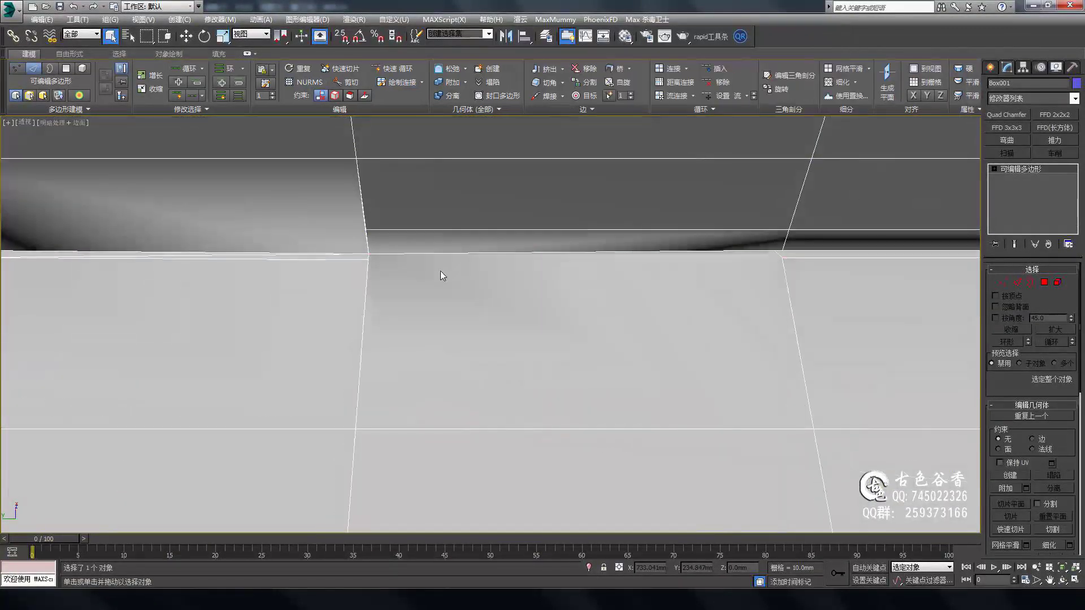
middle_click_drag(364, 260, 711, 255, "alt")
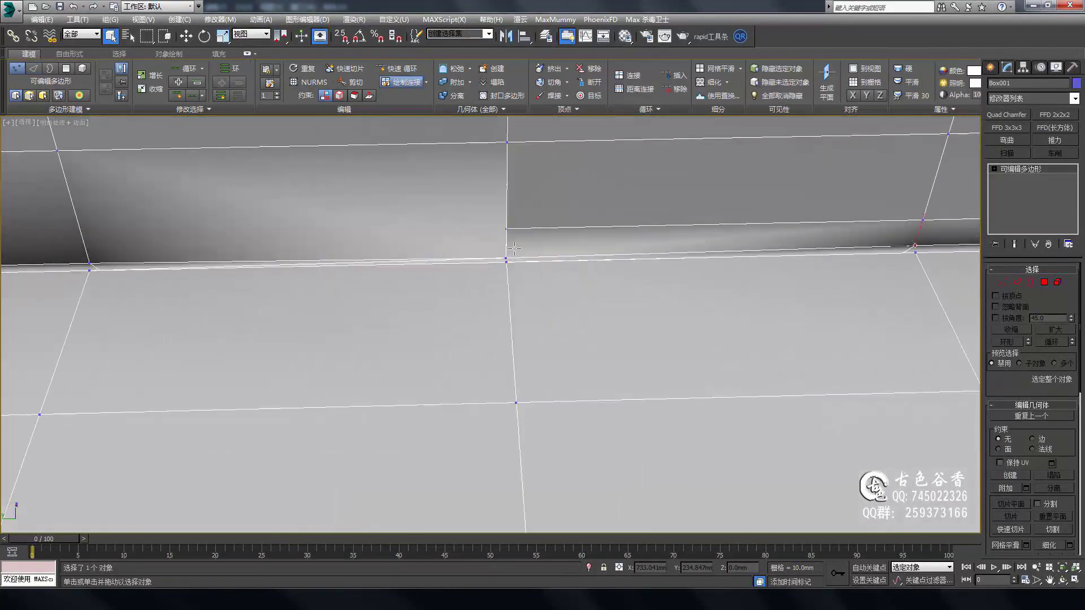
left_click(510, 254)
scroll(511, 254, "down", 3)
mouse_move(448, 283)
middle_mouse_down("alt")
mouse_move(710, 247)
mouse_move(710, 291)
middle_mouse_up("alt")
key("2")
key("1")
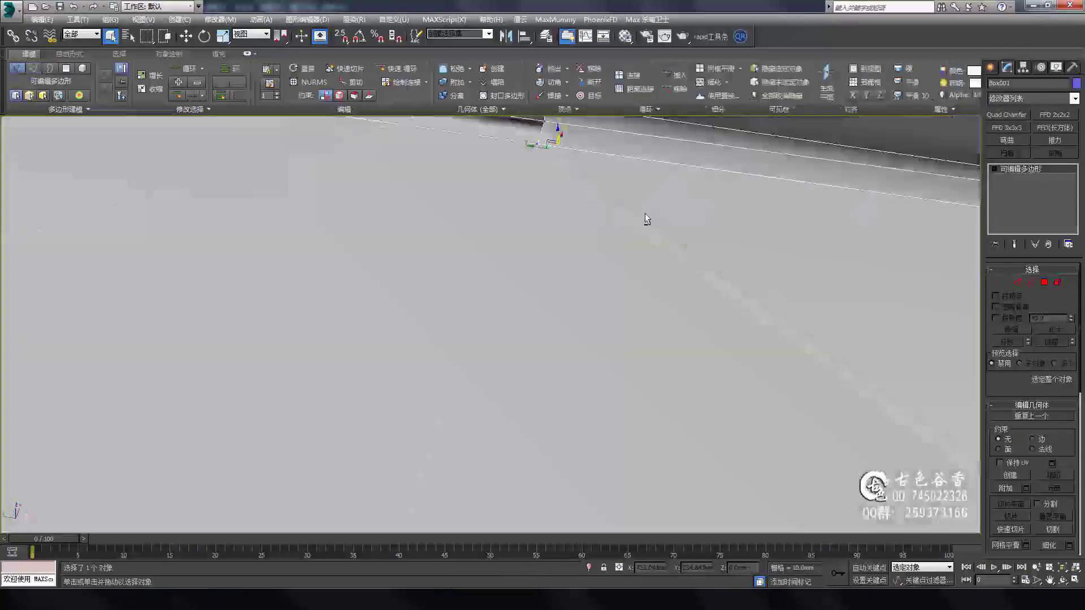
middle_click_drag(647, 218, 547, 190, "alt")
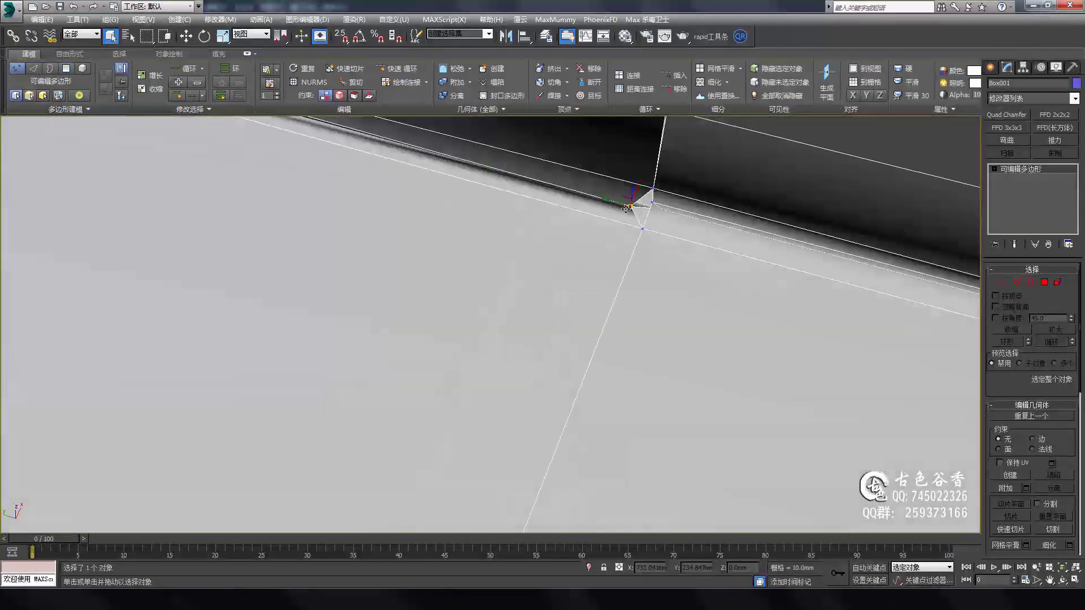
key("2")
mouse_move(626, 208)
middle_mouse_down("alt")
mouse_move(690, 198)
mouse_move(671, 218)
mouse_move(552, 267)
mouse_move(495, 236)
mouse_move(520, 339)
mouse_move(565, 254)
mouse_move(536, 198)
mouse_move(533, 132)
mouse_move(506, 315)
middle_mouse_up("alt")
Reconnect stray edges at the recess corner with Draw Connect from the edge menu.
right_click(519, 339)
right_click(506, 314)
scroll(438, 283, "up", 3)
scroll(439, 283, "up", 2)
mouse_move(438, 283)
middle_mouse_down()
mouse_move(691, 247)
mouse_move(168, 290)
mouse_move(339, 305)
middle_mouse_up()
scroll(692, 248, "down", 2)
scroll(757, 258, "up", 3)
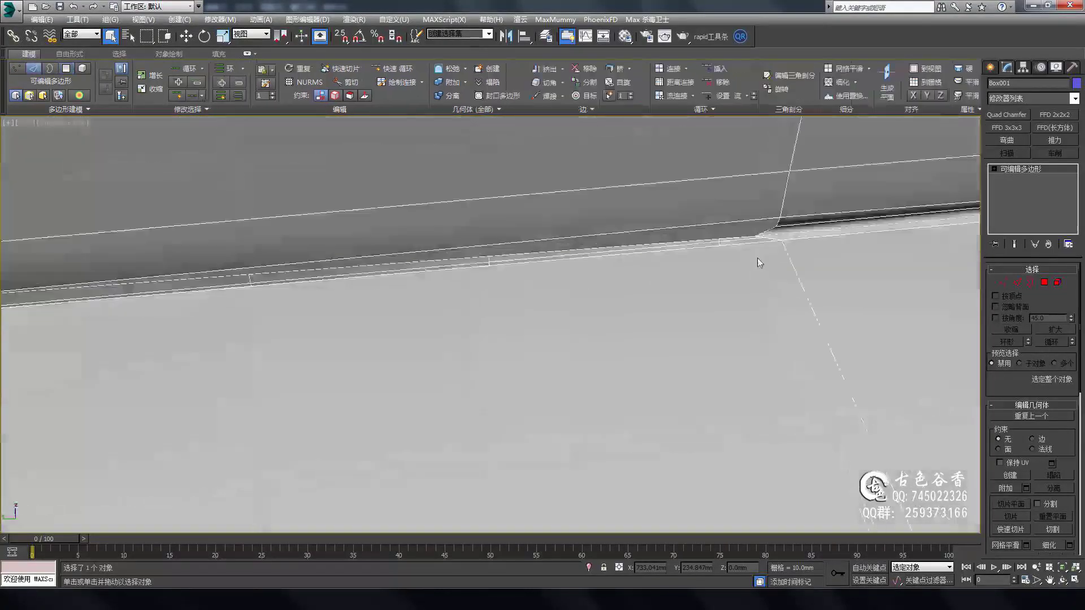
mouse_move(757, 258)
middle_mouse_down("alt")
mouse_move(568, 281)
mouse_move(739, 322)
mouse_move(388, 201)
middle_mouse_up("alt")
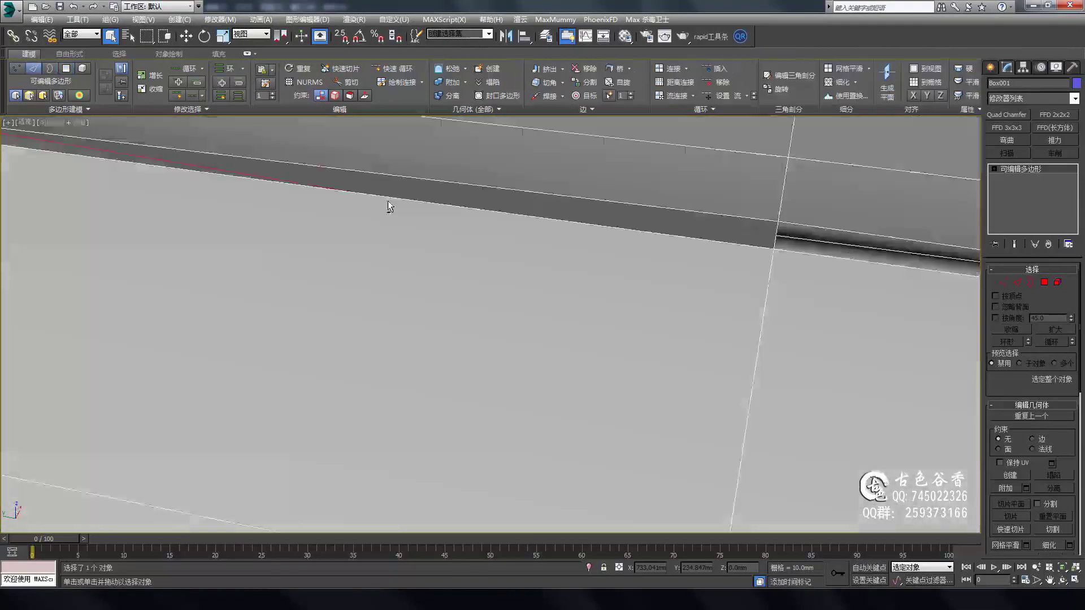
key("1")
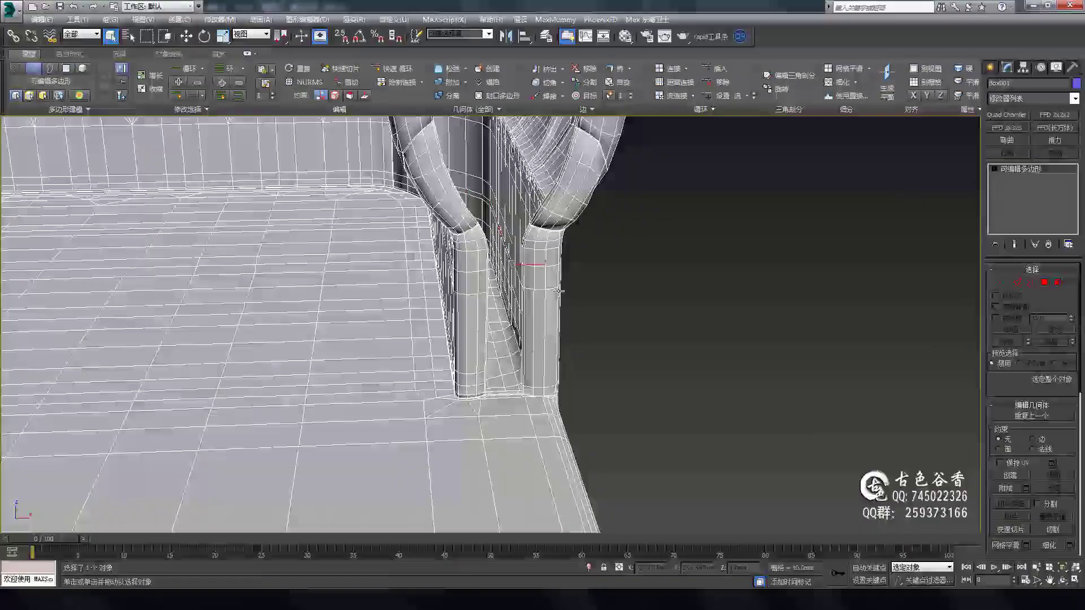
mouse_move(542, 317)
middle_mouse_down("alt")
mouse_move(416, 257)
mouse_move(469, 243)
middle_mouse_up("alt")
key("2")
Select a base edge and side vertex, checking the result with NURMS smoothing.
left_click(469, 243)
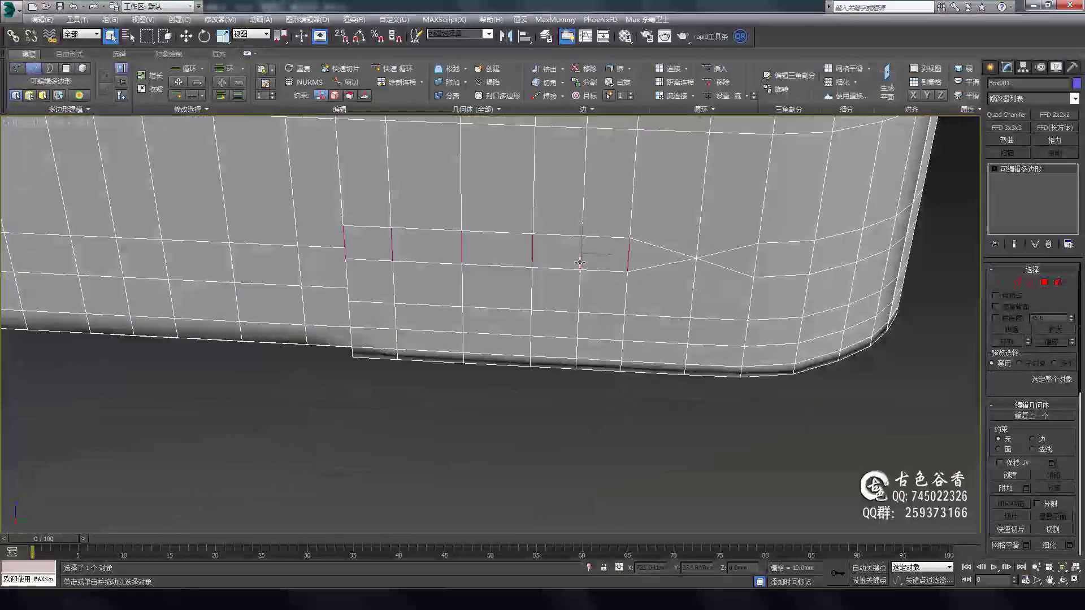
scroll(468, 228, "up", 3)
scroll(468, 229, "down", 5)
scroll(523, 315, "up", 5)
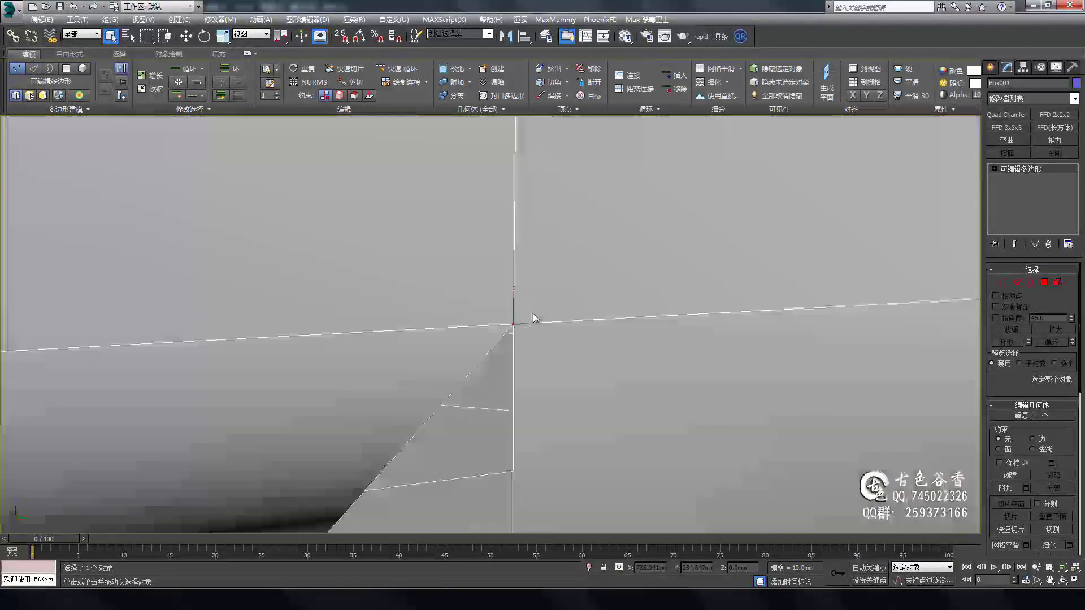
mouse_move(523, 315)
middle_mouse_down("alt")
mouse_move(504, 187)
mouse_move(481, 285)
mouse_move(510, 254)
mouse_move(564, 315)
mouse_move(525, 185)
mouse_move(691, 339)
mouse_move(552, 346)
mouse_move(630, 363)
mouse_move(682, 305)
middle_mouse_up("alt")
key("ctrl+q")
scroll(481, 284, "down", 5)
scroll(498, 266, "up", 5)
key("ctrl+q")
key("1")
left_click(522, 207)
key("ctrl+q")
key("2")
Bridge the selected base edges across the recess gap.
scroll(682, 305, "down", 5)
mouse_move(727, 412)
middle_mouse_down("alt")
mouse_move(621, 339)
mouse_move(512, 365)
mouse_move(347, 287)
middle_mouse_up("alt")
key("2")
scroll(512, 366, "up", 5)
key("2")
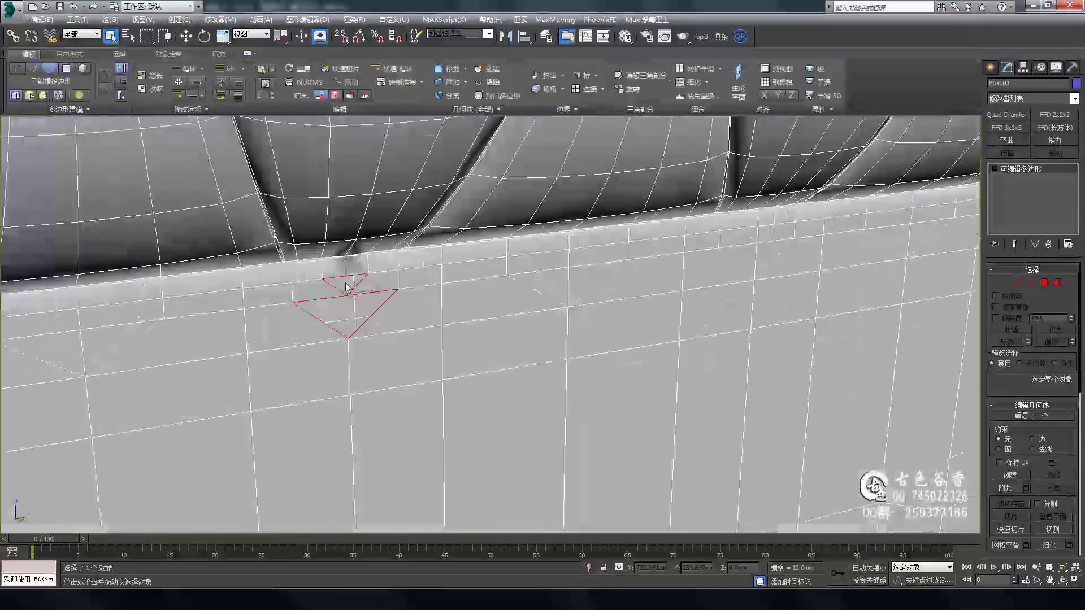
scroll(352, 262, "up", 5)
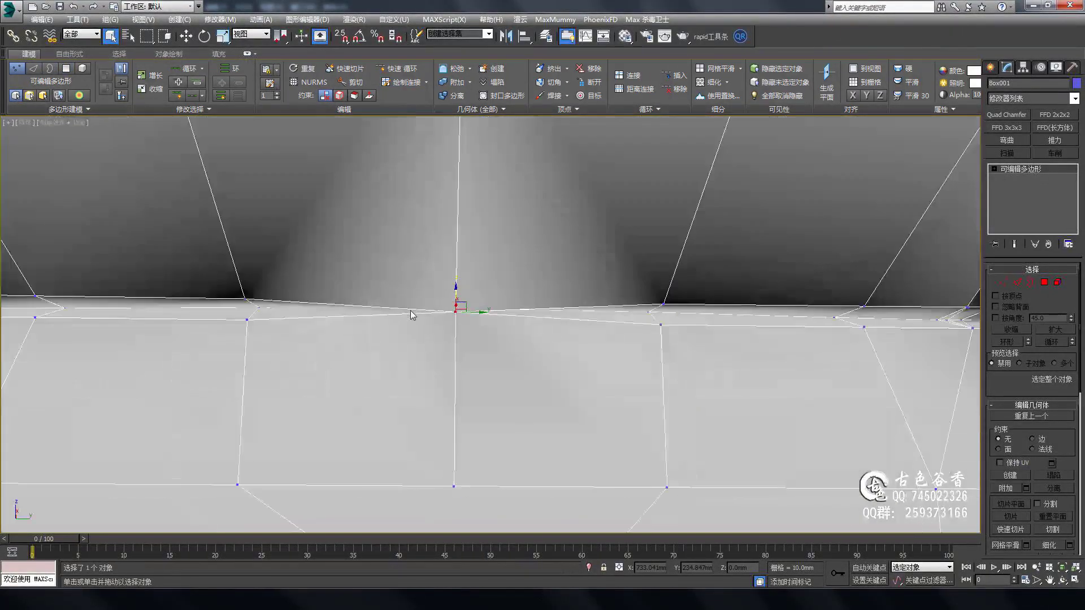
middle_click_drag(351, 263, 466, 316, "alt")
key("2")
key("shift+b")
left_click(496, 380)
Review the bridged recess from wider angles and drag the bow-shaped piece sideways.
scroll(667, 313, "down", 3)
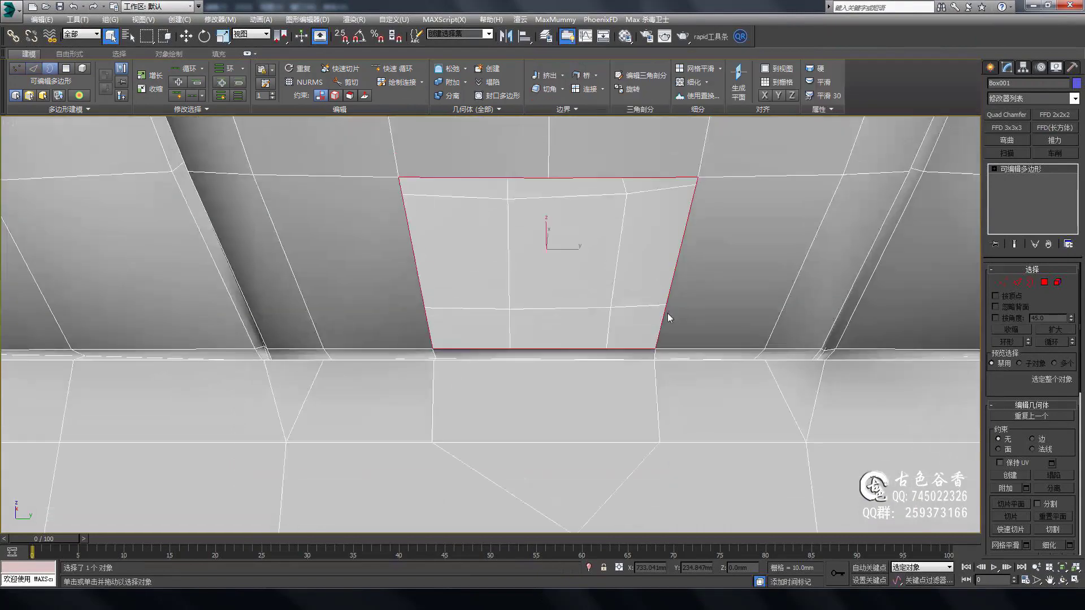
mouse_move(666, 313)
middle_mouse_down("alt")
mouse_move(674, 332)
mouse_move(398, 356)
middle_mouse_up("alt")
key("1")
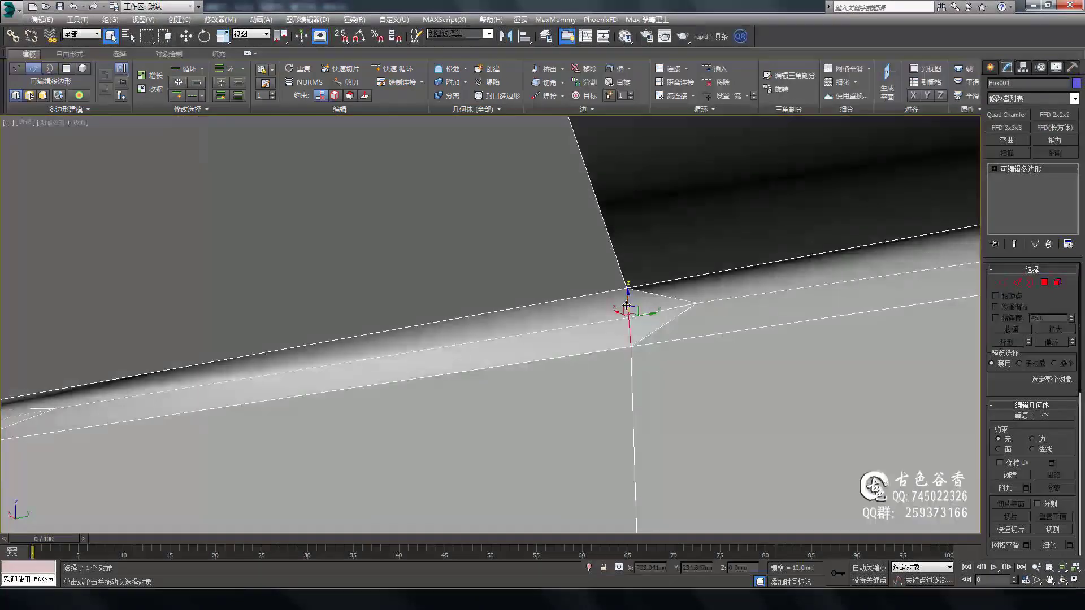
scroll(548, 336, "down", 5)
middle_click_drag(537, 339, 538, 186, "alt")
key("1")
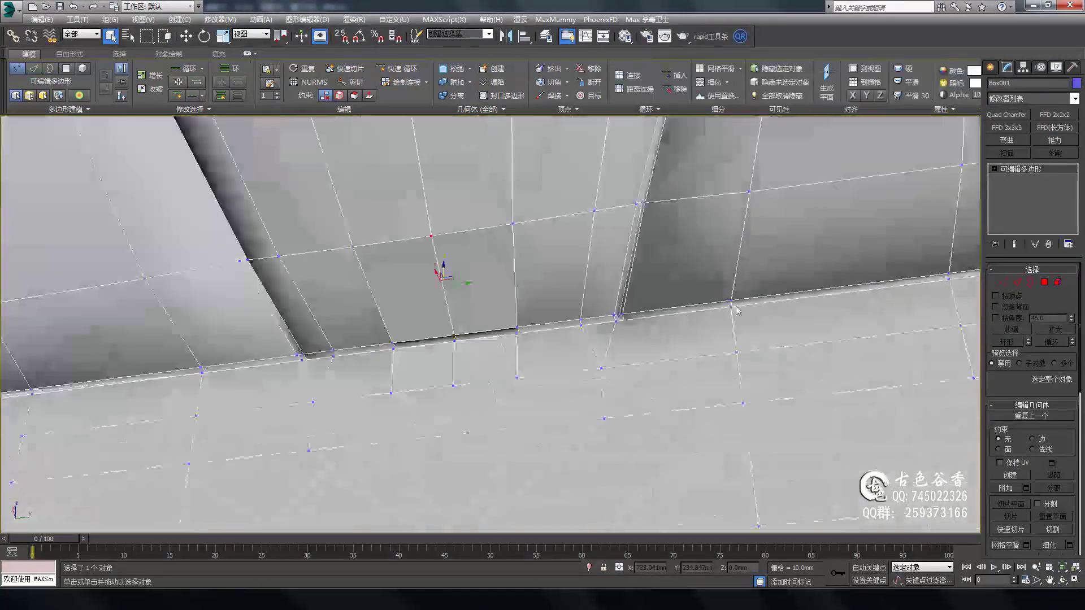
middle_click_drag(736, 311, 557, 327, "alt")
scroll(431, 332, "down", 5)
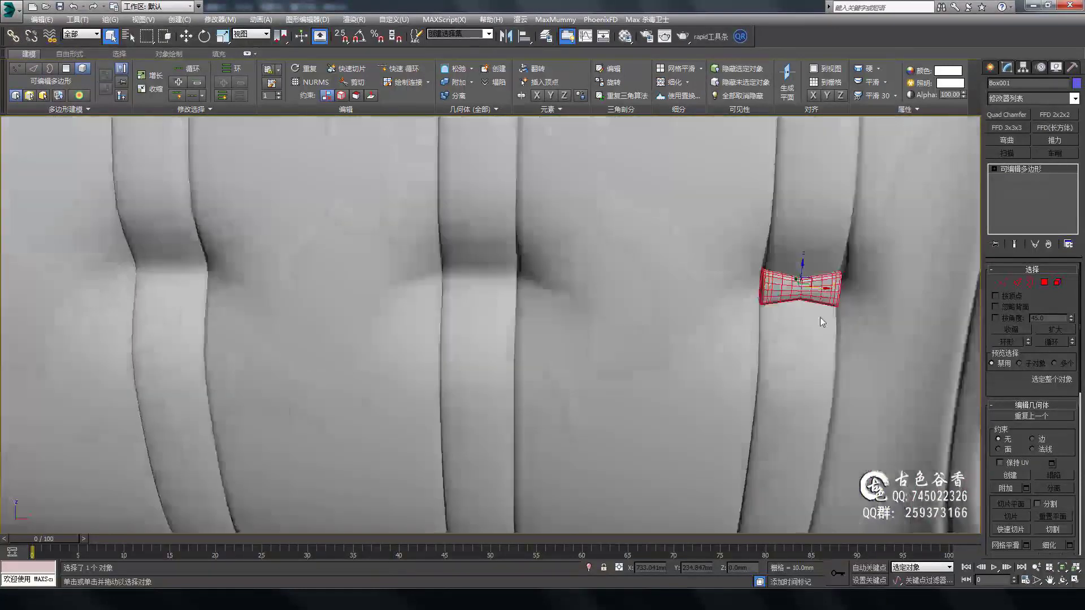
left_click_drag(819, 317, 561, 314, "shift")
Cancel the bow clone and compare the base box in Perspective and Front views.
left_click(587, 308)
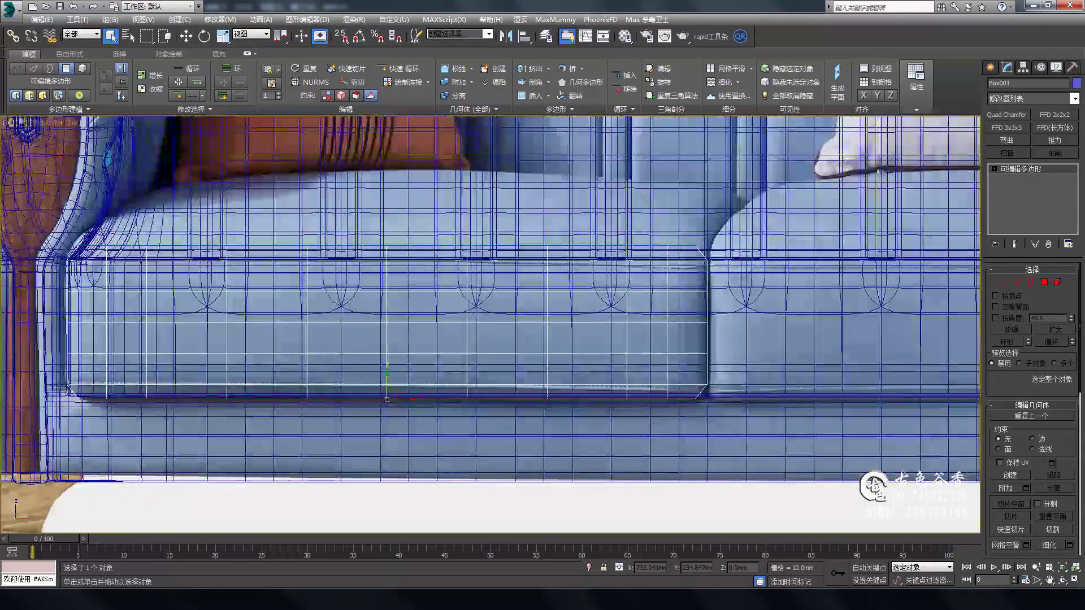
scroll(408, 197, "up", 2)
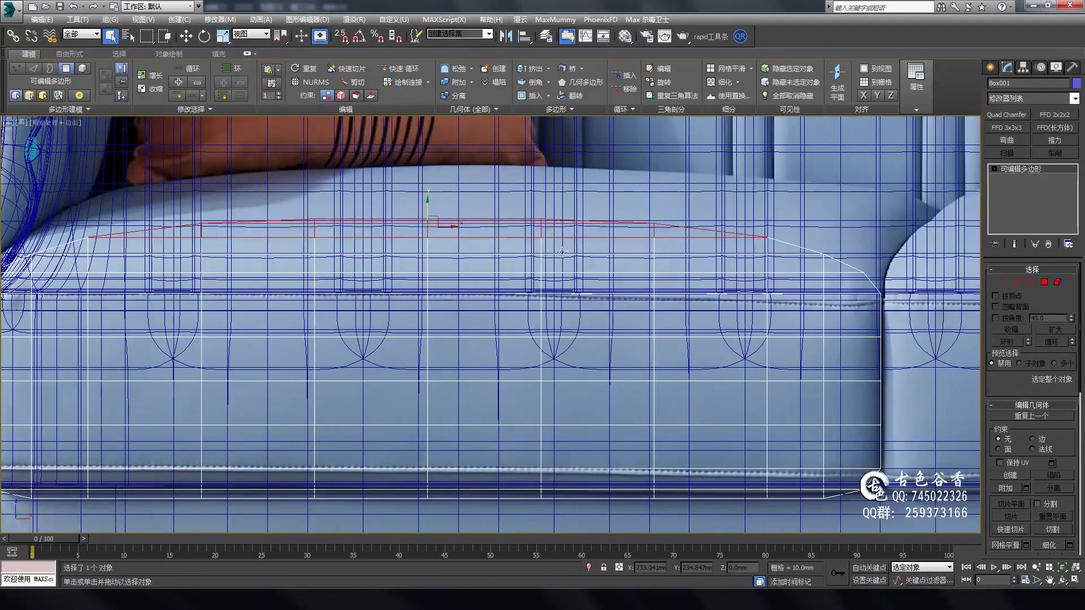
key("p")
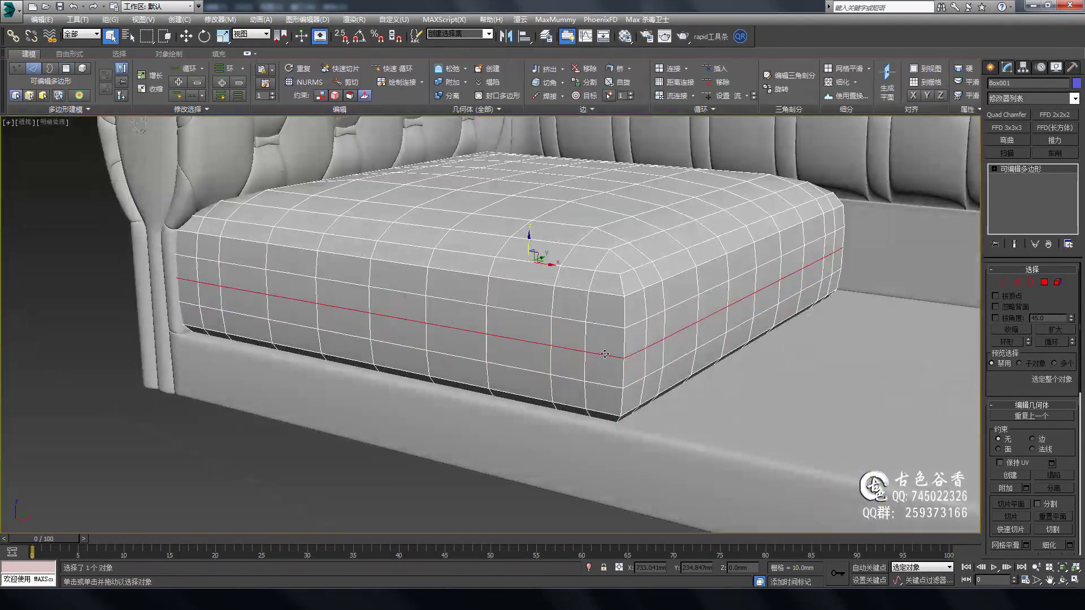
key("f")
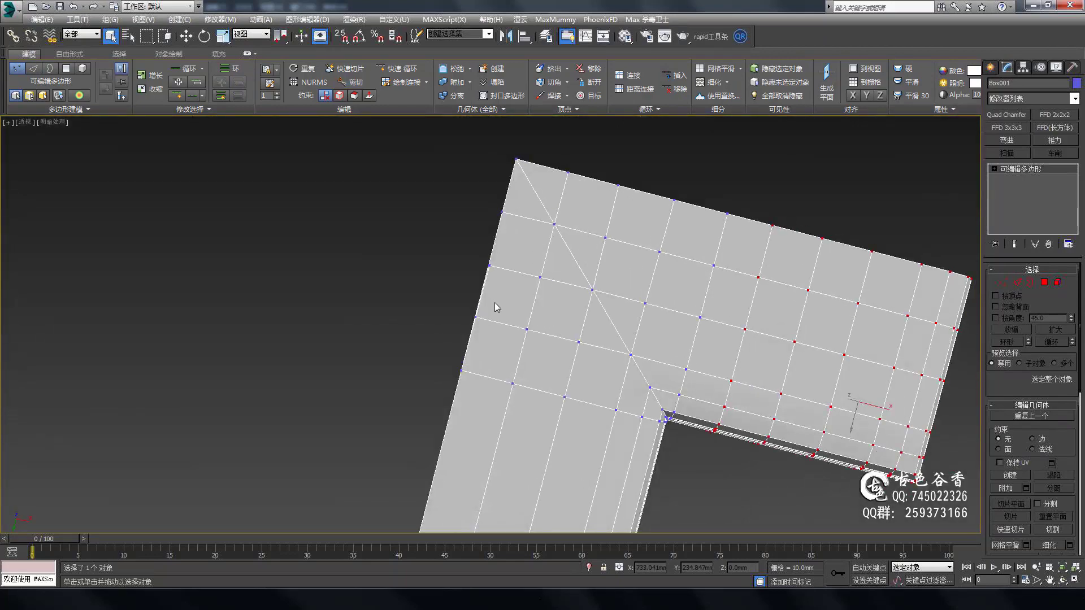
Pull the base mesh's right-edge vertex columns inward.
scroll(495, 307, "up", 5)
key("2")
scroll(473, 268, "down", 5)
scroll(508, 339, "up", 4)
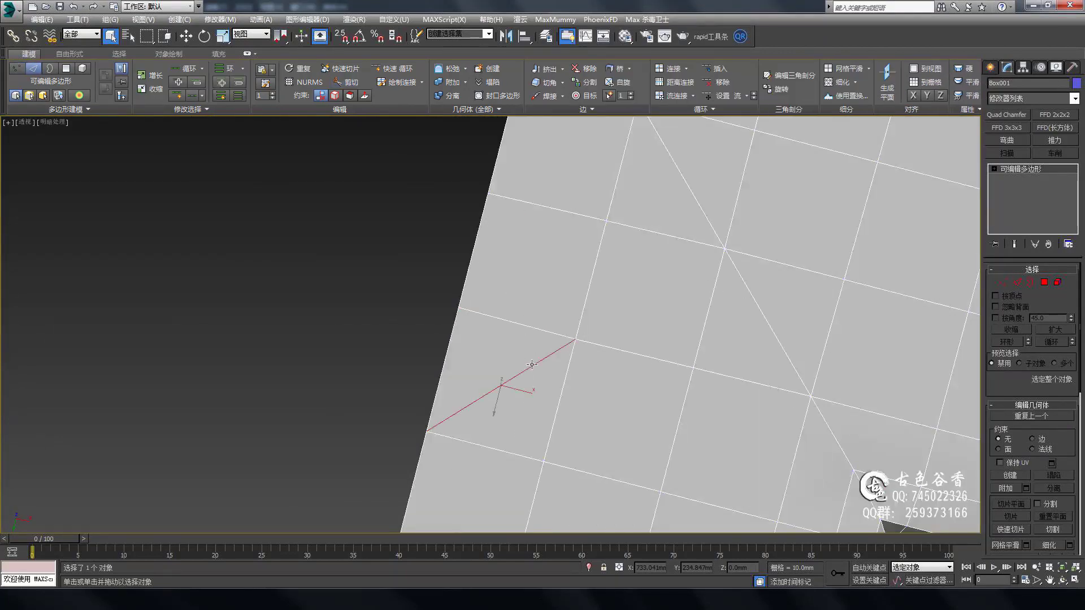
scroll(536, 339, "down", 4)
scroll(603, 342, "up", 2)
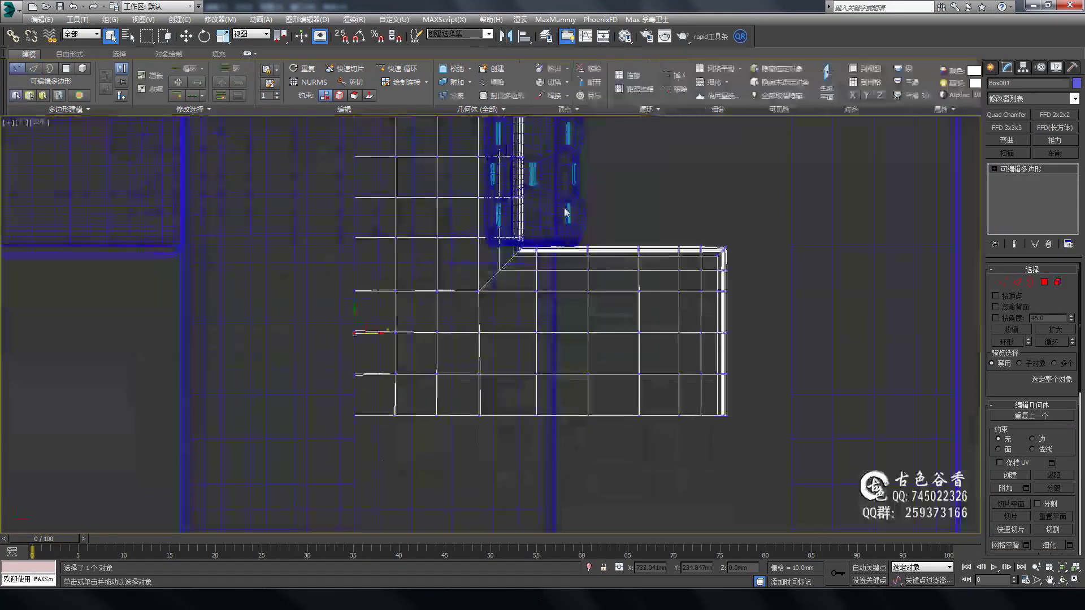
left_click_drag(592, 294, 466, 319)
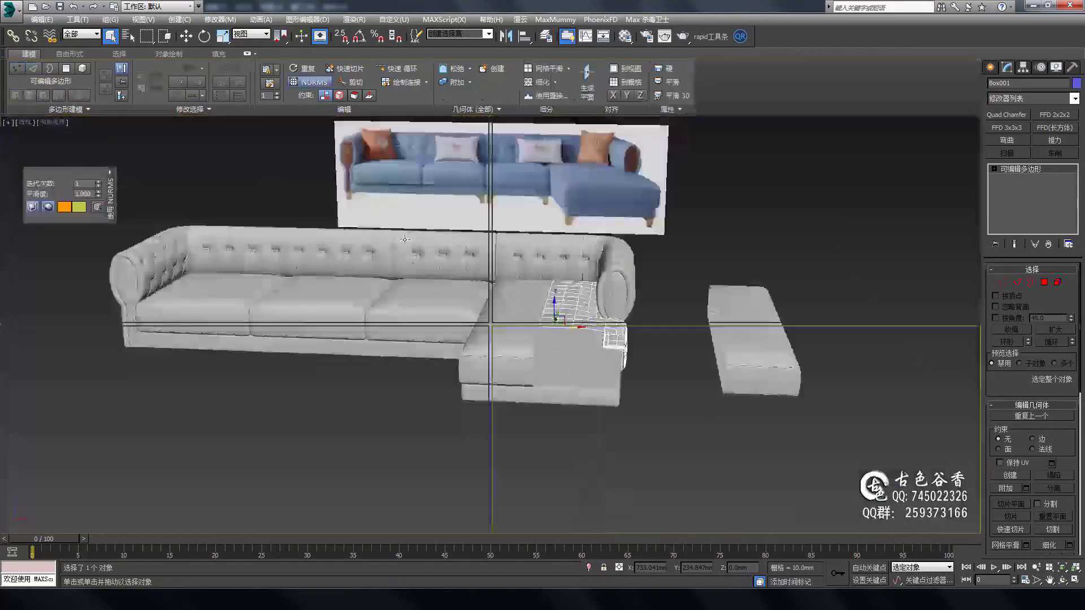
Select a block of polygons in the Top view and connect edges with 3 segments.
left_click_drag(753, 349, 700, 278)
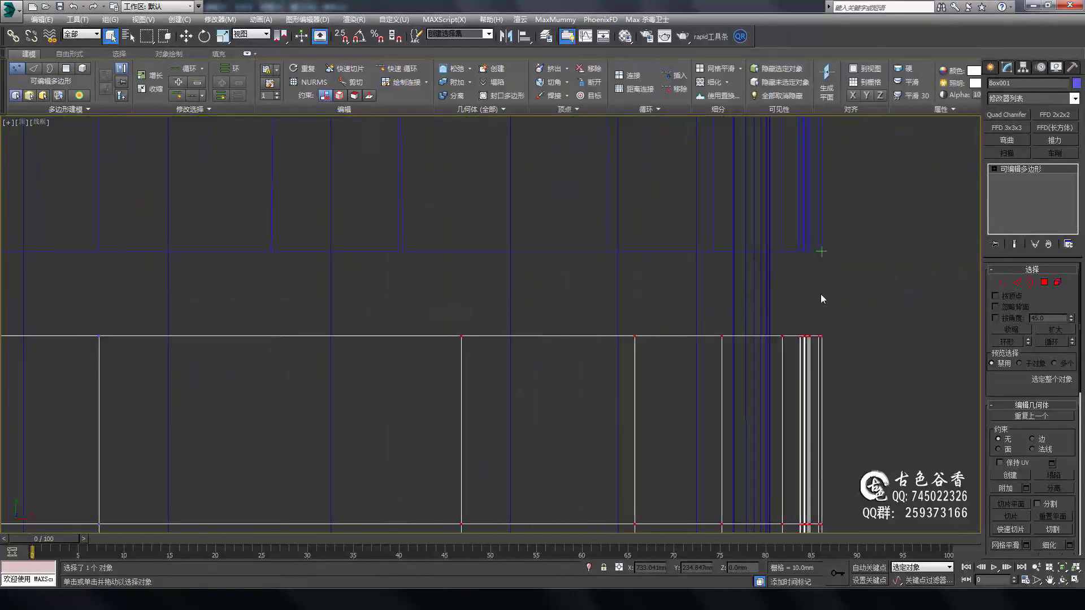
middle_click_drag(673, 307, 729, 284)
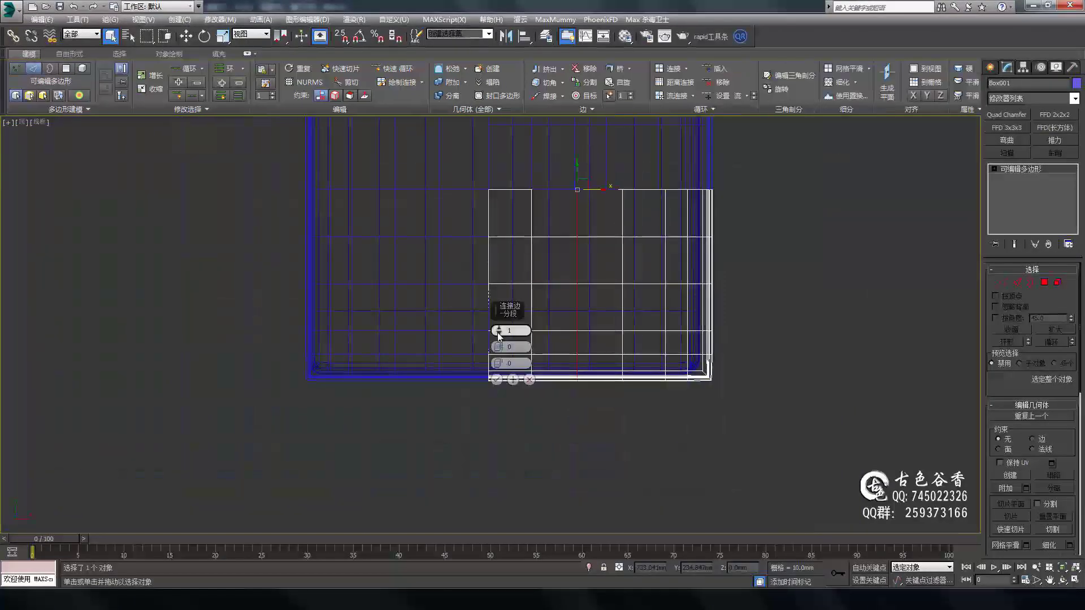
left_click_drag(497, 333, 498, 316)
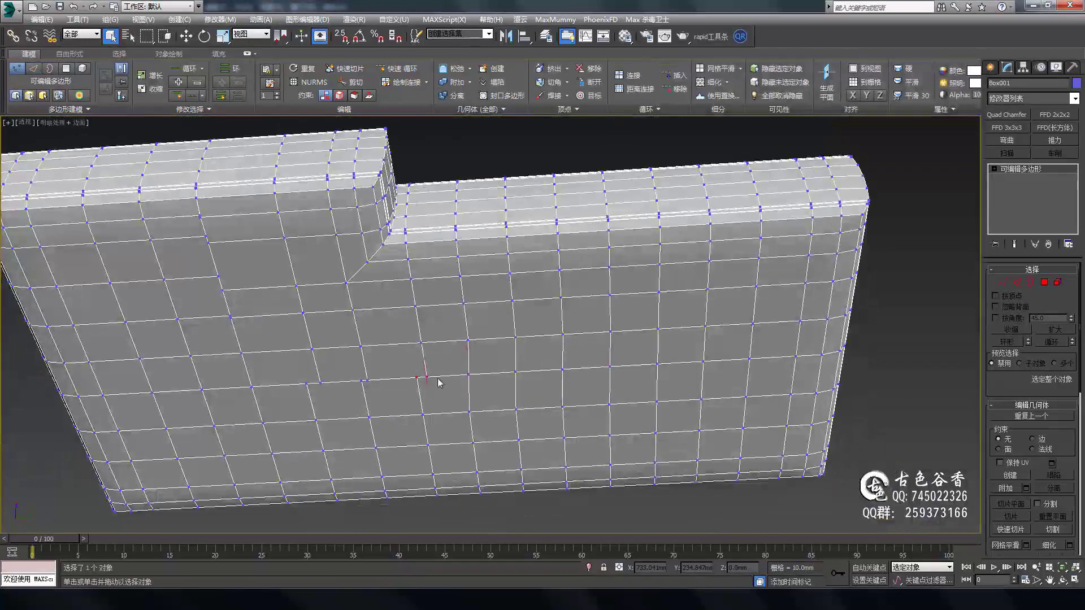
Orbit and zoom to inspect the underside of the mesh corner.
mouse_move(438, 383)
middle_mouse_down("alt")
mouse_move(327, 393)
mouse_move(352, 334)
mouse_move(421, 260)
middle_mouse_up("alt")
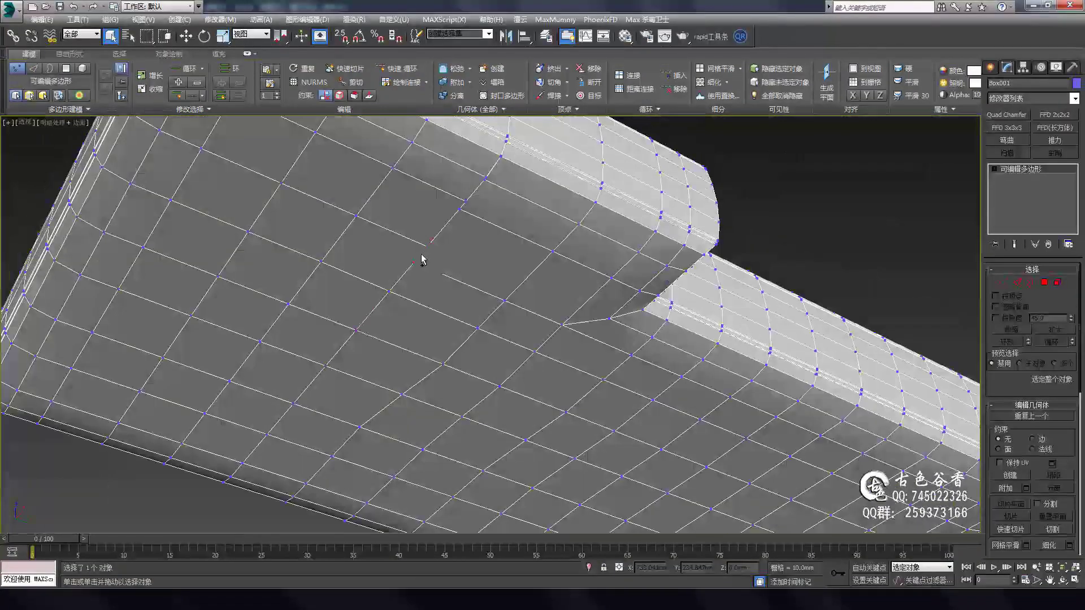
scroll(483, 181, "up", 5)
mouse_move(562, 370)
middle_mouse_down("alt")
mouse_move(489, 269)
mouse_move(498, 367)
mouse_move(552, 385)
middle_mouse_up("alt")
scroll(498, 367, "up", 4)
scroll(678, 279, "down", 4)
scroll(794, 295, "down", 3)
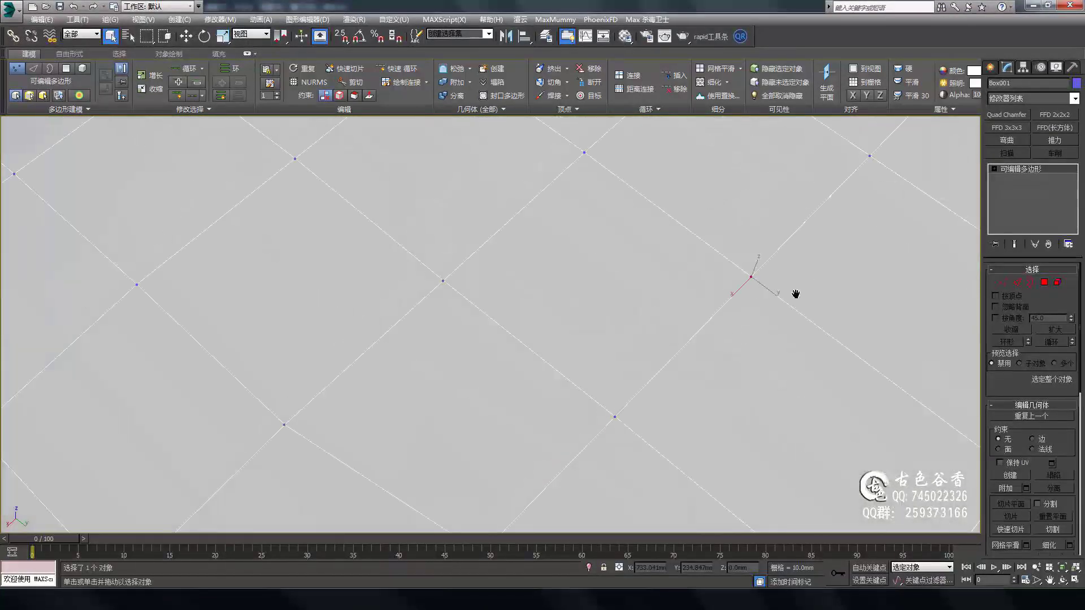
middle_click_drag(795, 295, 713, 354, "alt")
scroll(630, 358, "down", 4)
mouse_move(629, 358)
middle_mouse_down("alt")
mouse_move(685, 303)
mouse_move(672, 401)
mouse_move(655, 370)
mouse_move(664, 367)
middle_mouse_up("alt")
scroll(656, 370, "down", 4)
Switch between the top wireframe view and a shaded perspective view of the mesh.
key("2")
scroll(664, 368, "up", 5)
key("t")
key("F3")
key("1")
scroll(476, 444, "up", 3)
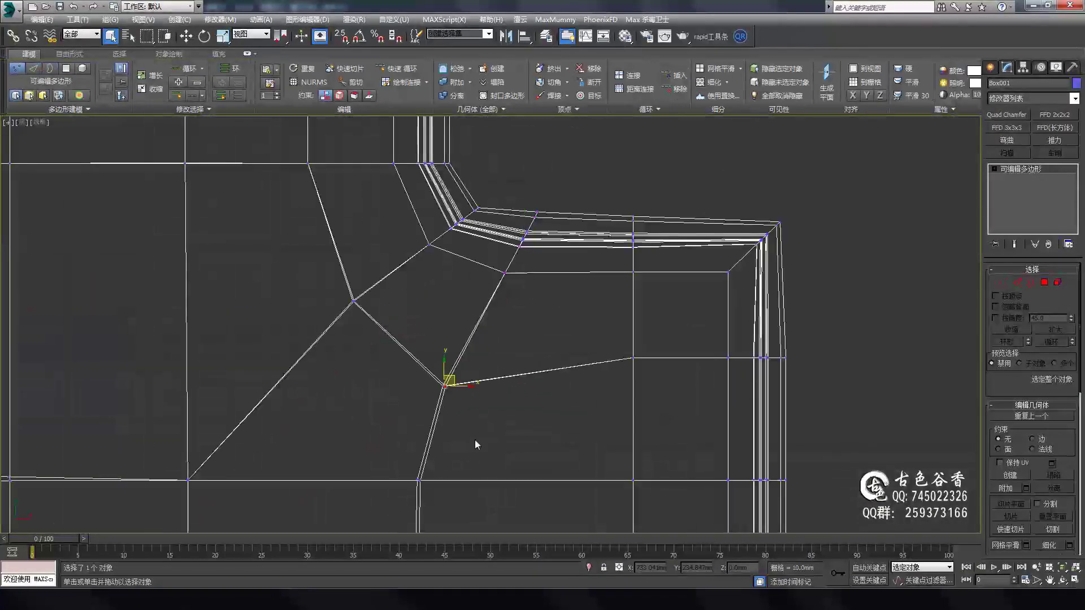
key("p")
scroll(719, 402, "down", 3)
Leave sub-object editing and show the whole sofa shaded in perspective.
middle_click_drag(720, 401, 508, 283, "alt")
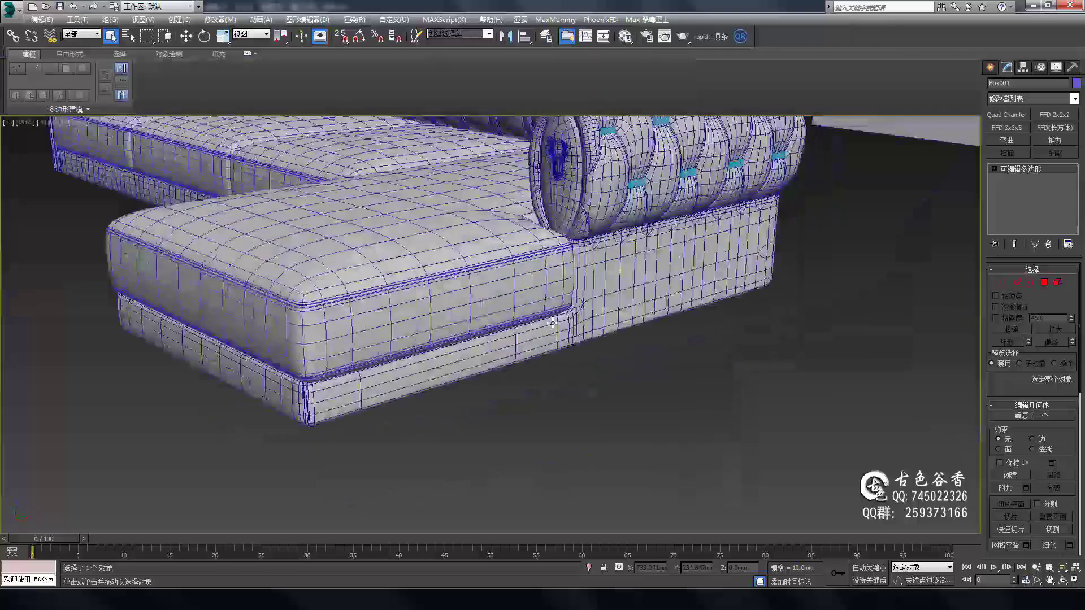
key("F4")
key("t")
key("F3")
scroll(377, 139, "down", 4)
key("6")
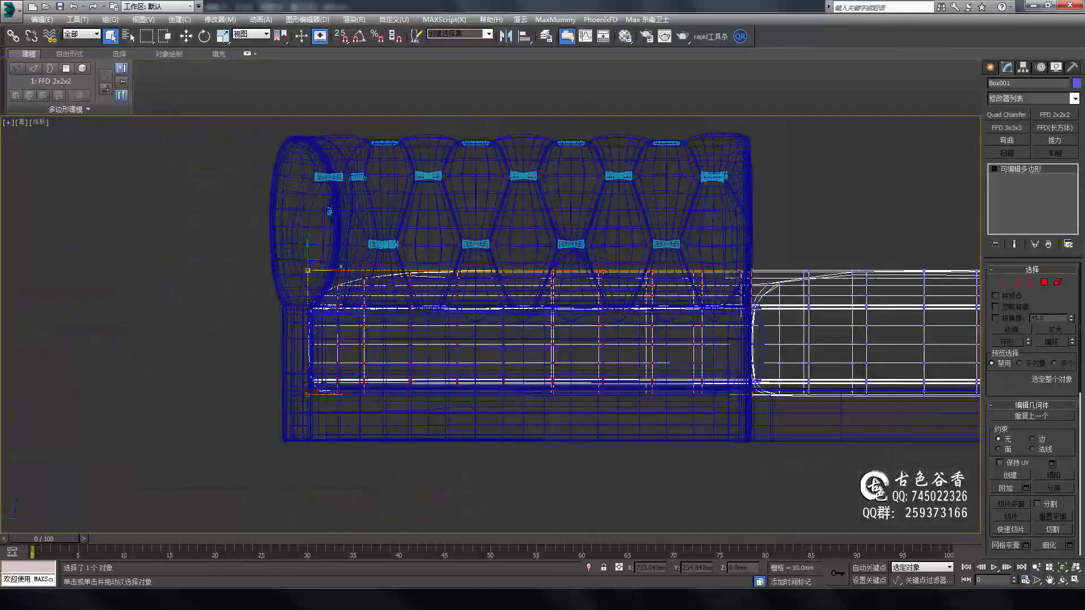
key("p")
key("F3")
scroll(523, 331, "down", 3)
Zoom to the curved leg in the front view and isolate it with Alt+Q.
key("f")
key("F4")
scroll(565, 333, "up", 5)
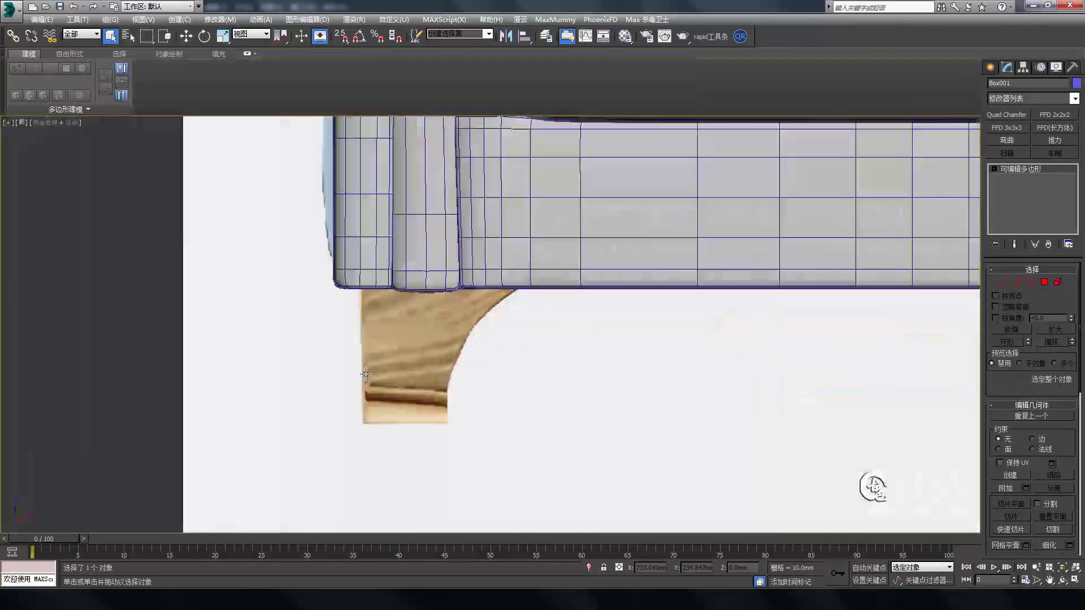
scroll(552, 320, "down", 2)
scroll(422, 377, "up", 2)
scroll(468, 315, "up", 2)
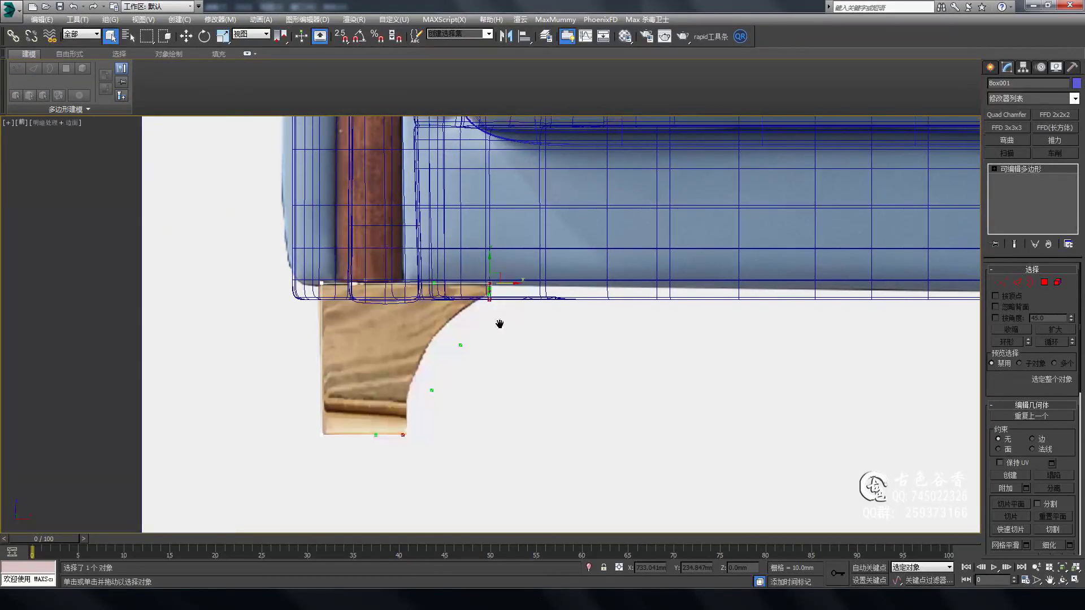
middle_click_drag(499, 324, 491, 334)
key("alt+q")
key("m")
key("m")
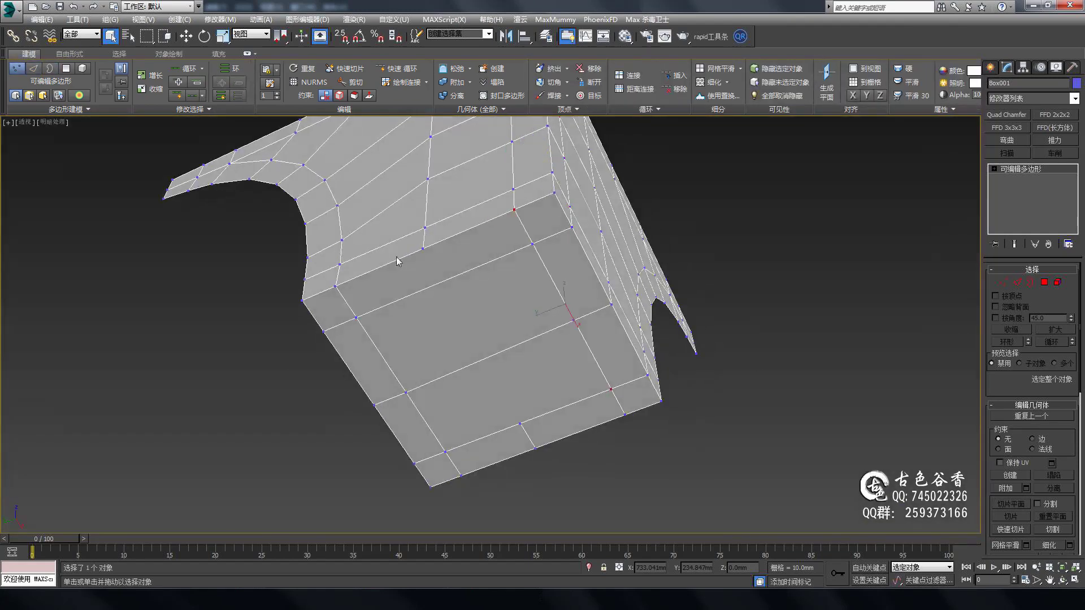
Orbit around the isolated leg to check its arched sides, bottom and top corners.
mouse_move(397, 261)
middle_mouse_down("alt")
mouse_move(632, 311)
mouse_move(617, 356)
mouse_move(883, 354)
mouse_move(967, 530)
middle_mouse_up("alt")
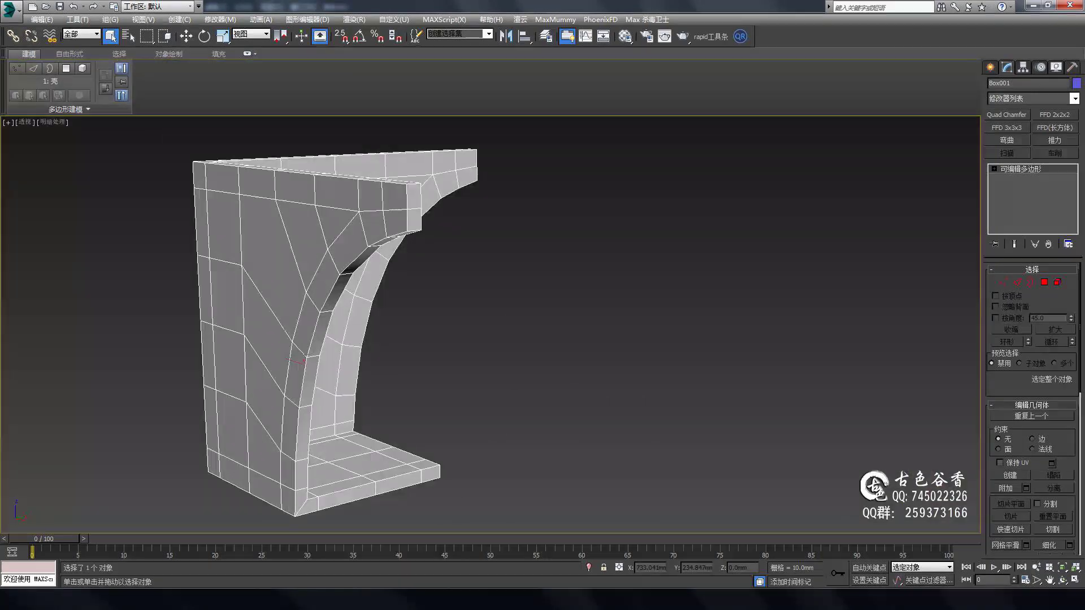
middle_click_drag(299, 361, 508, 327, "alt")
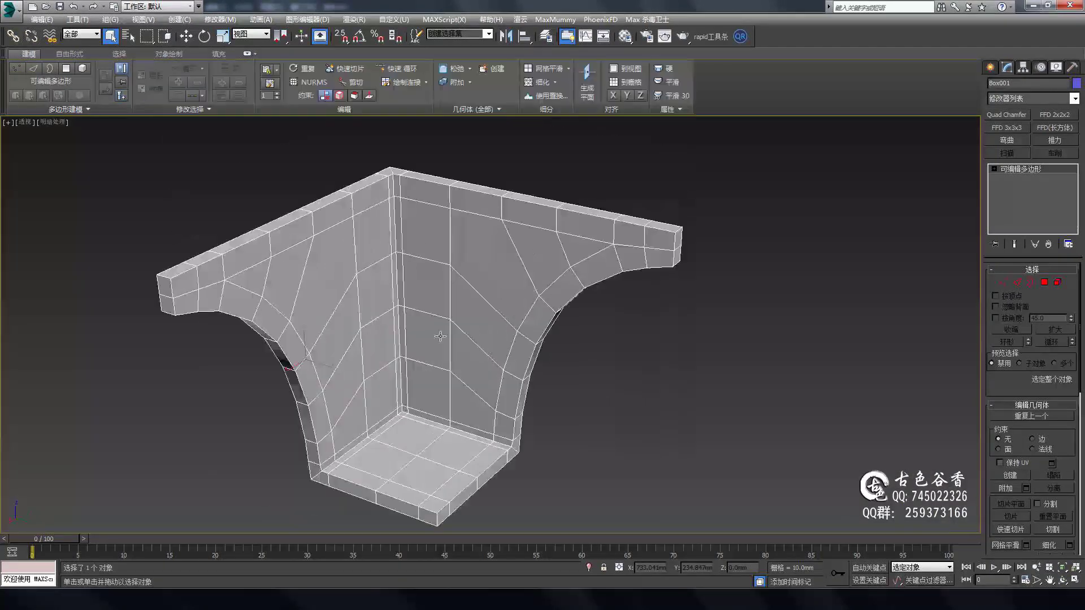
scroll(266, 268, "up", 5)
scroll(266, 267, "down", 5)
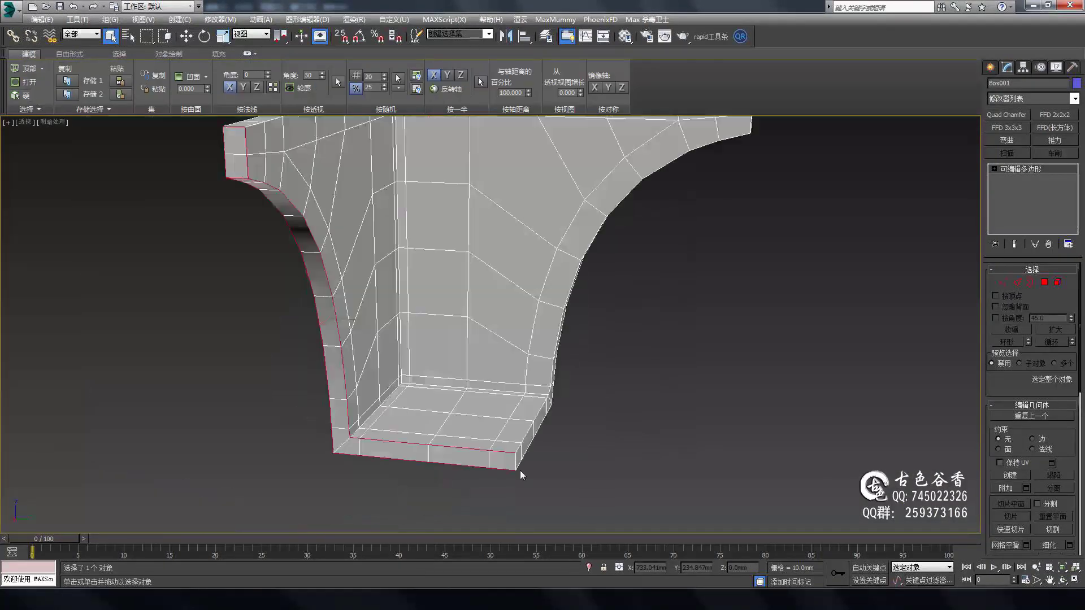
middle_click_drag(520, 472, 358, 358, "alt")
scroll(478, 371, "up", 6)
scroll(479, 371, "down", 5)
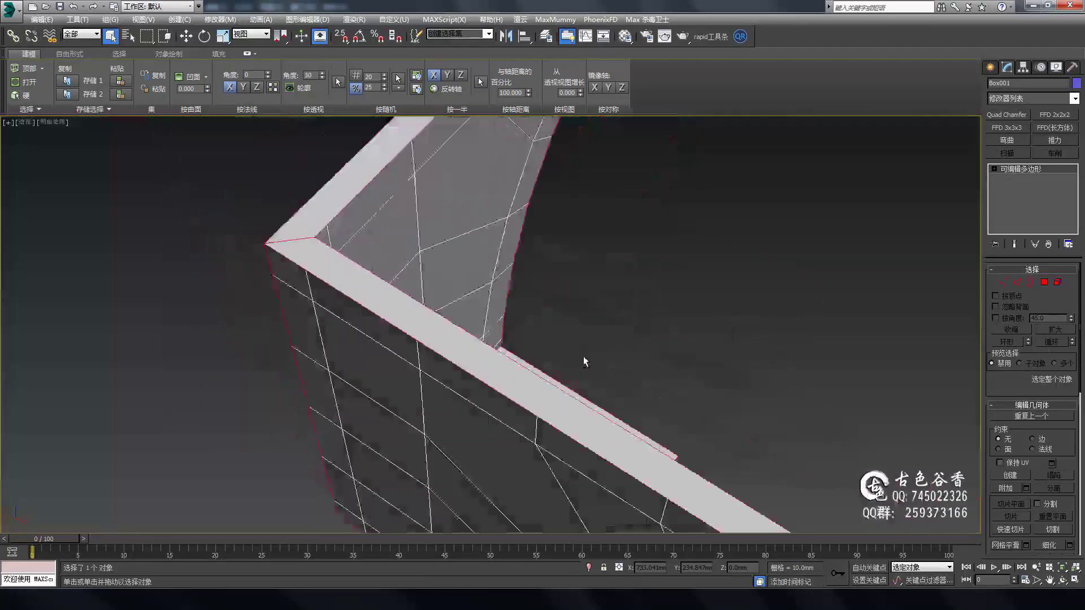
middle_click_drag(583, 356, 606, 332, "alt")
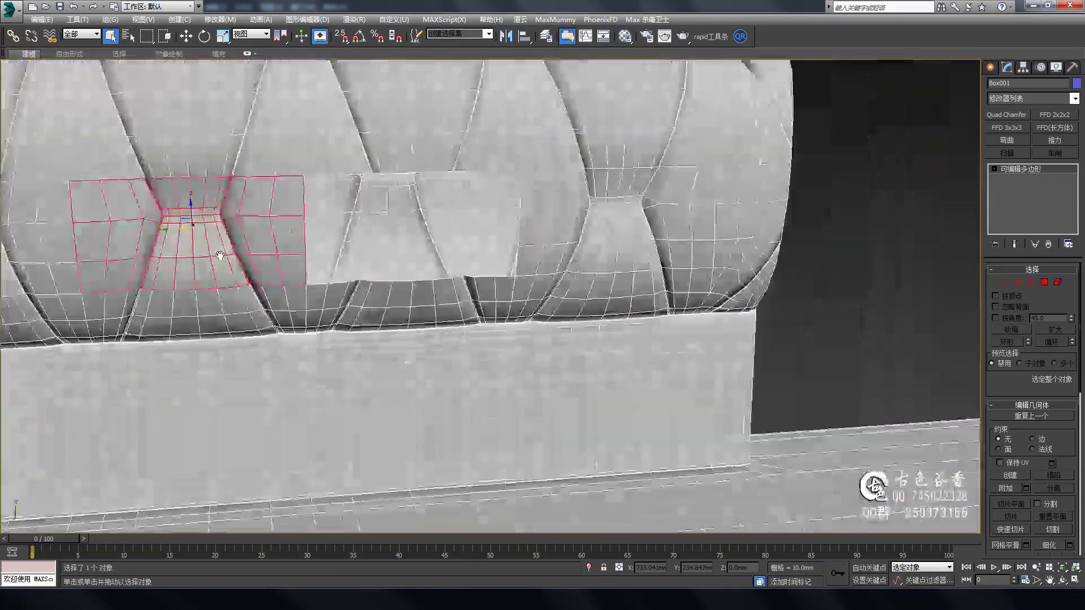
scroll(514, 211, "up", 5)
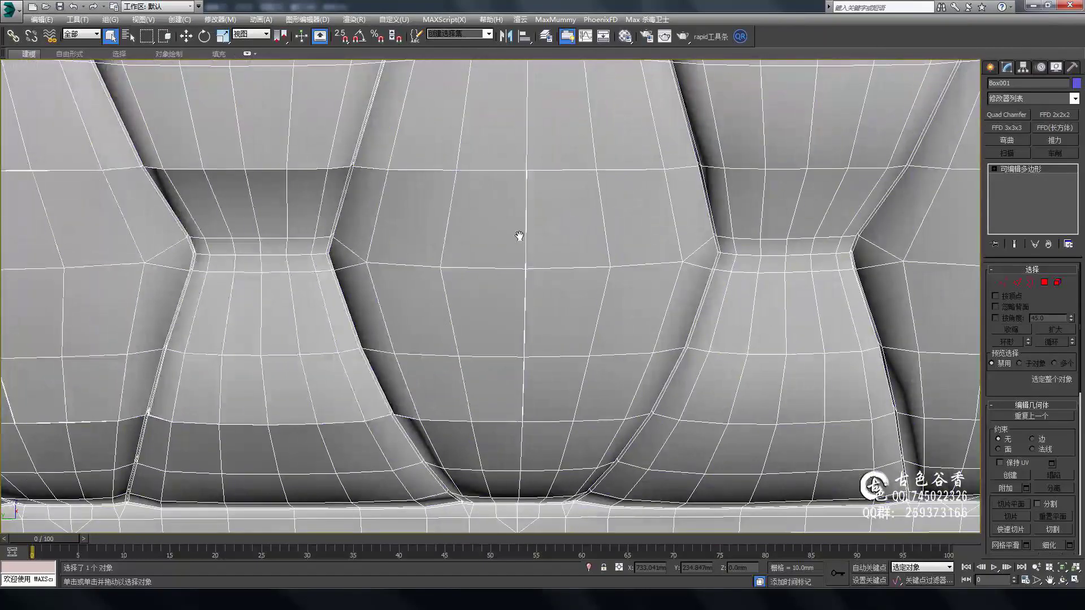
key("1")
scroll(519, 236, "down", 5)
scroll(492, 282, "up", 5)
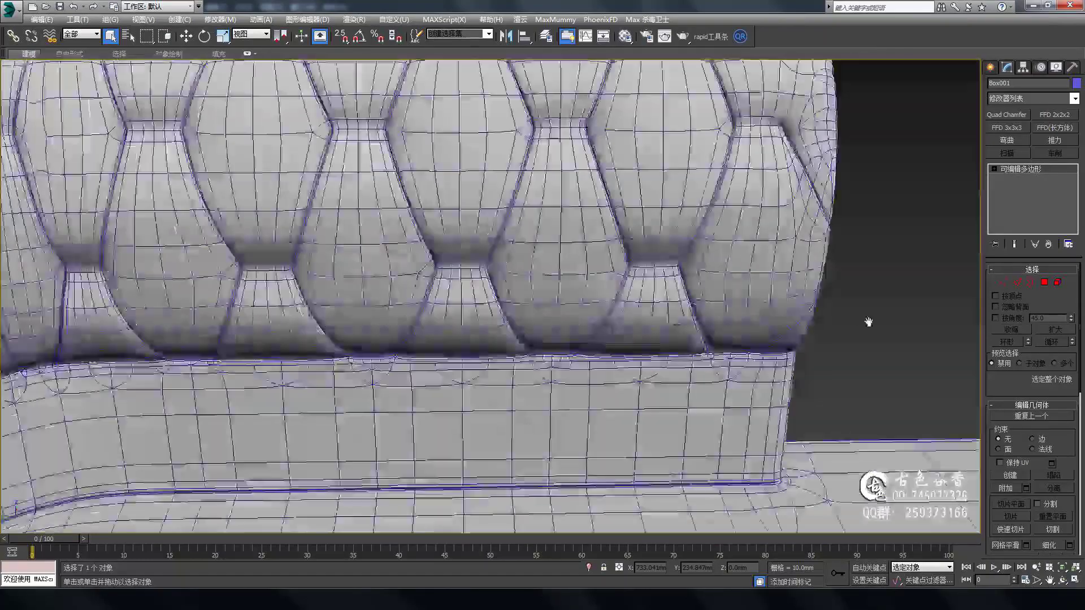